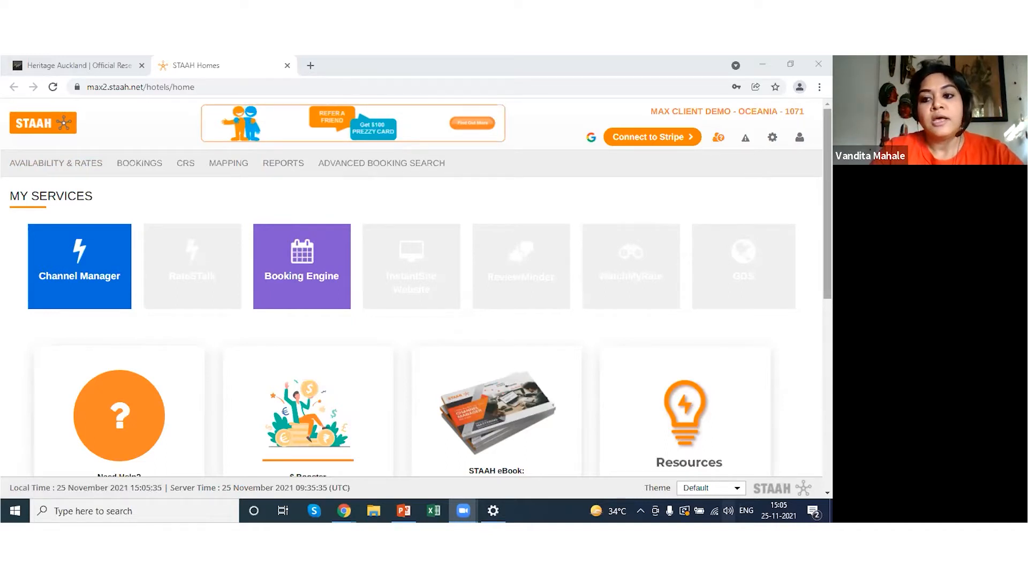
Look over the services, help resources and Tips and Trends articles on the home page
scroll(367, 246, down, 1)
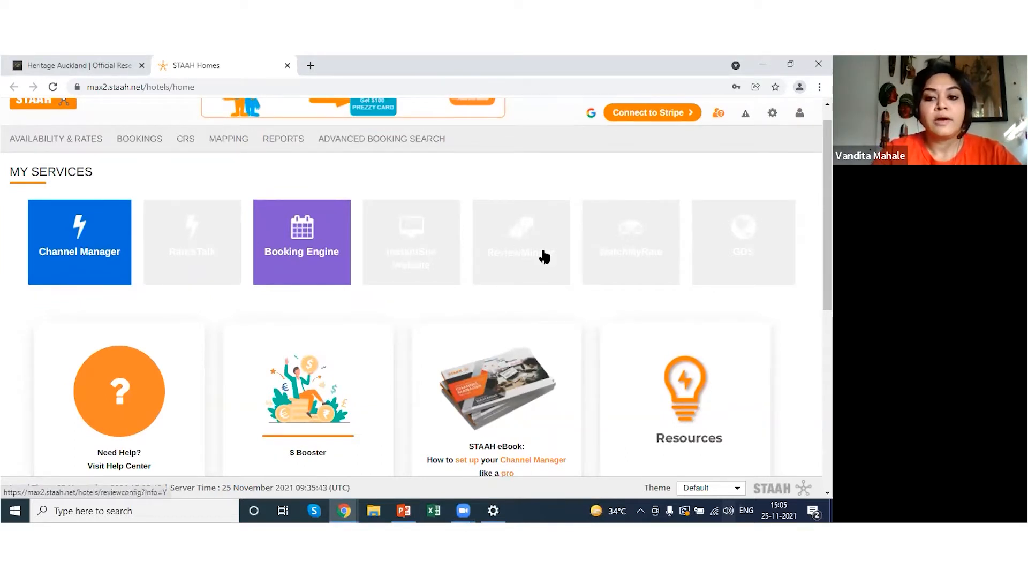
scroll(416, 288, down, 3)
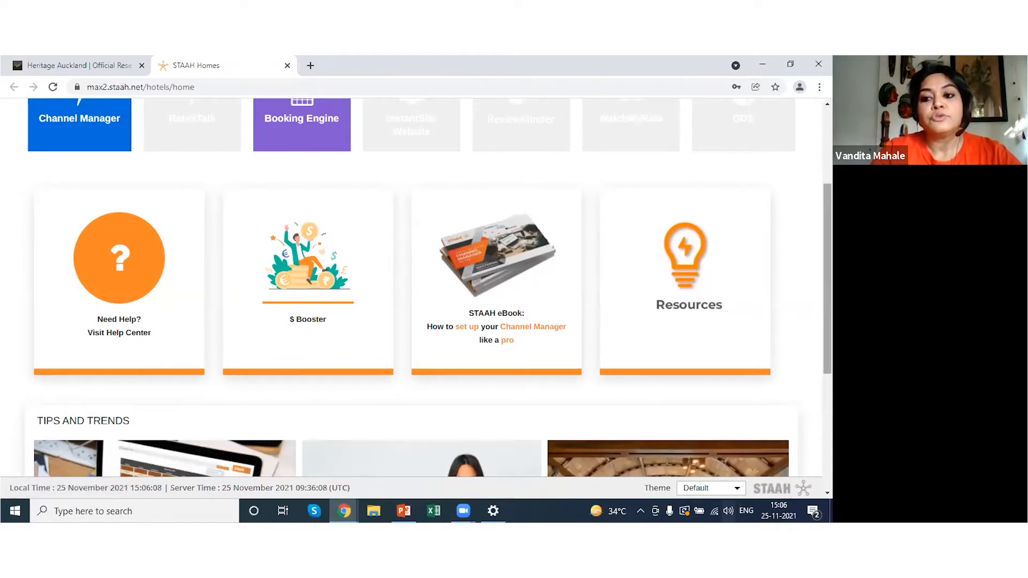
scroll(418, 289, down, 3)
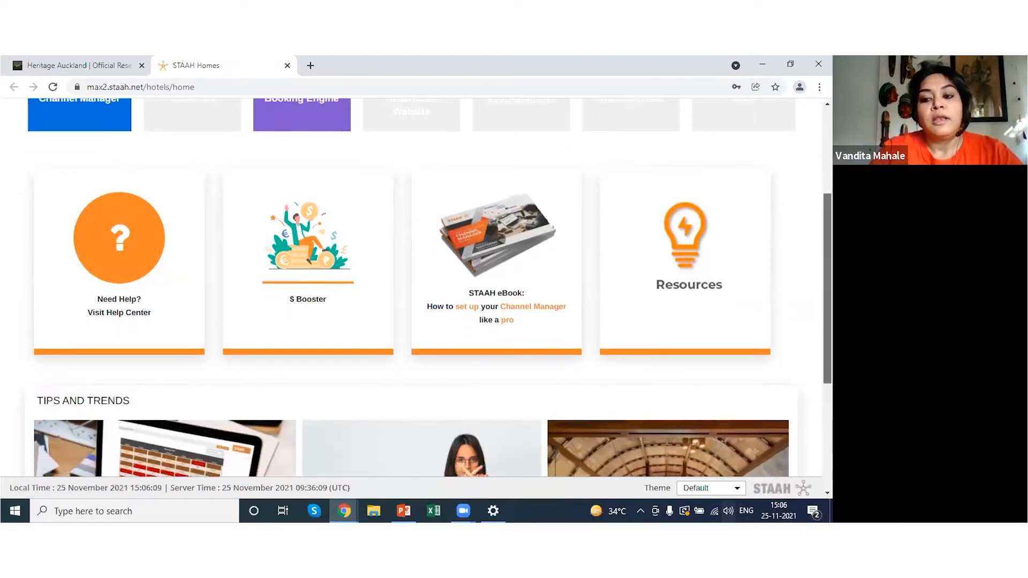
scroll(605, 381, down, 2)
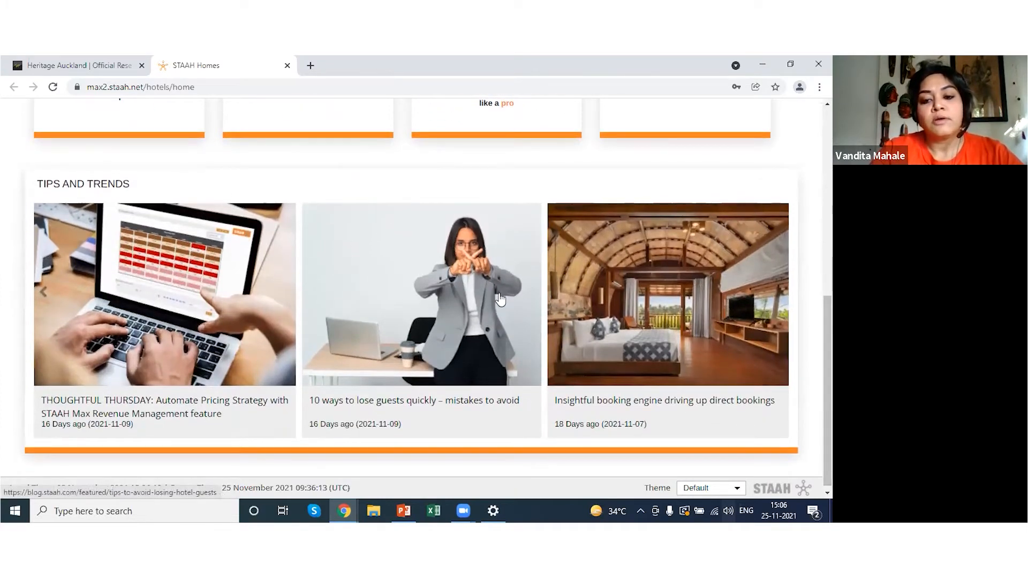
drag(827, 391, 827, 394)
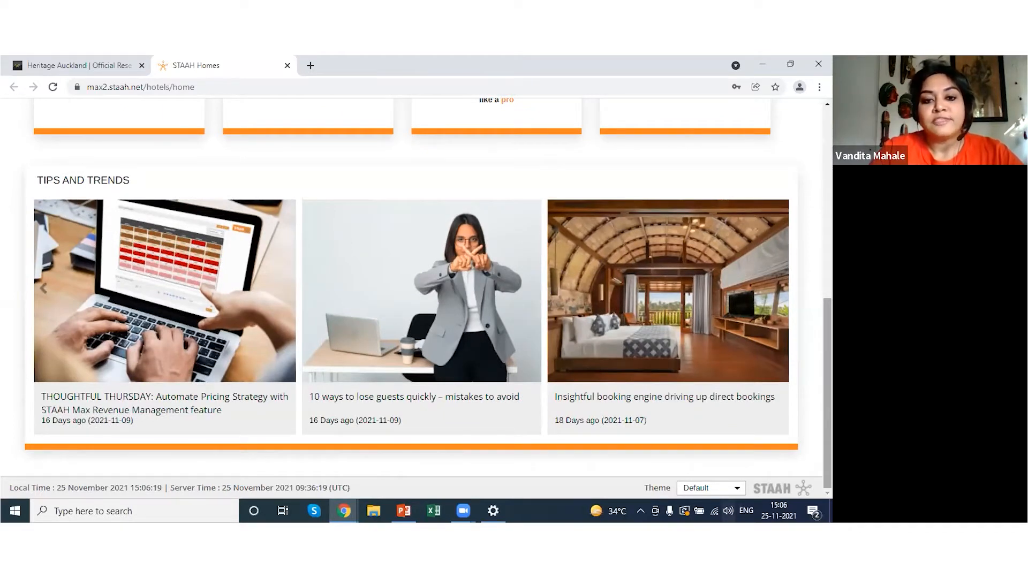
drag(827, 393, 827, 202)
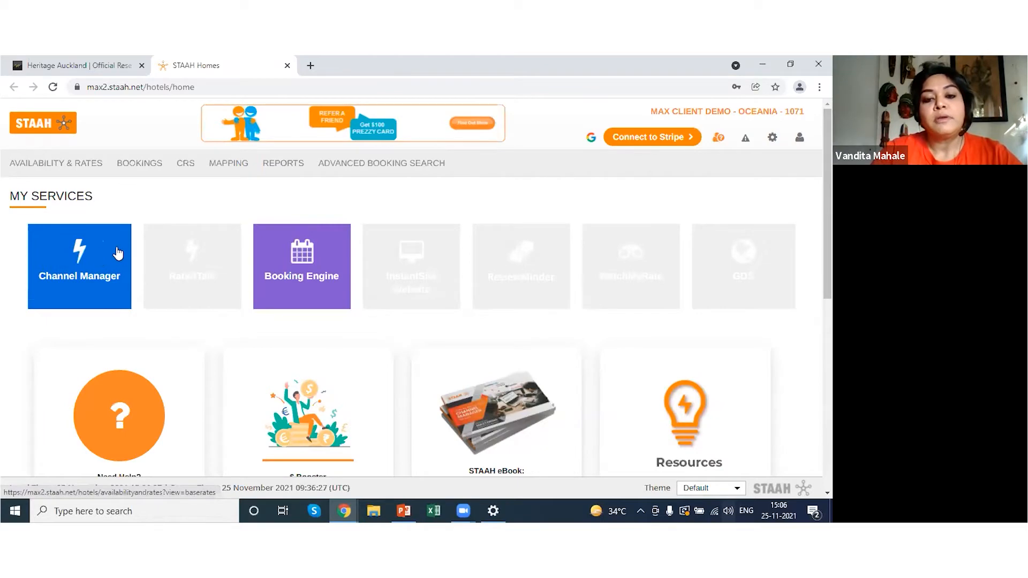
Open the Room Types list from the property setup options
click(771, 142)
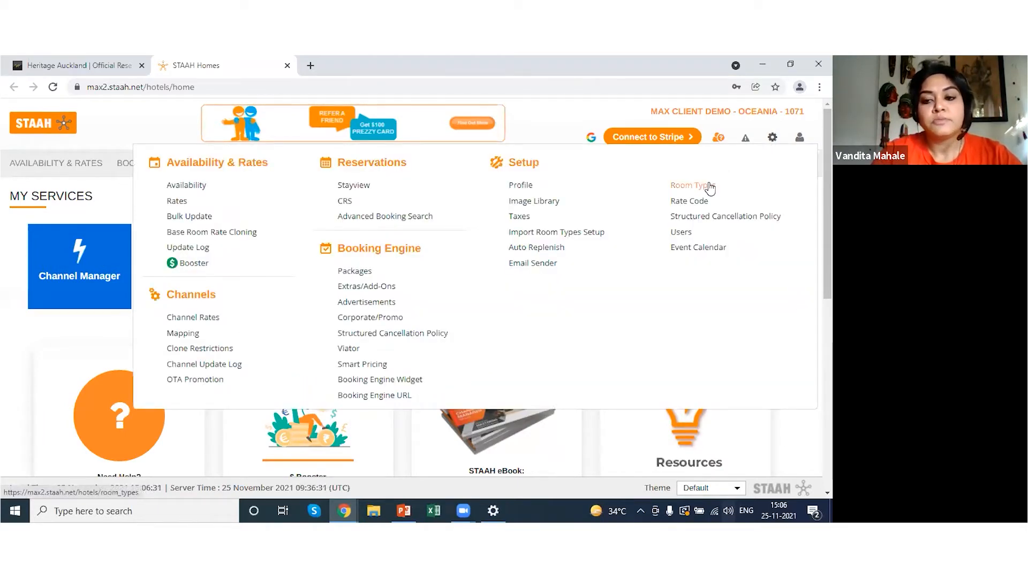
click(690, 185)
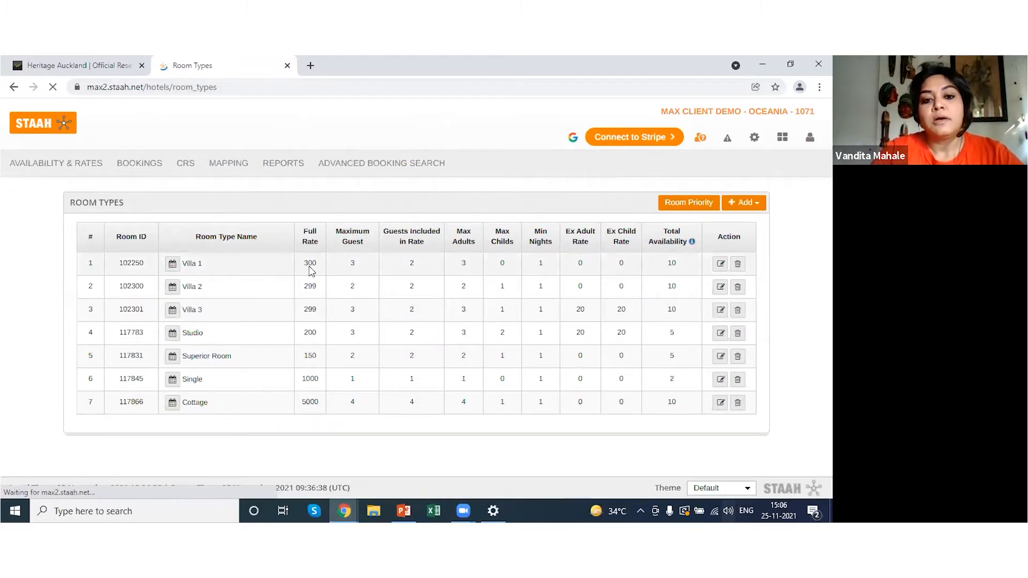
scroll(311, 271, down, 1)
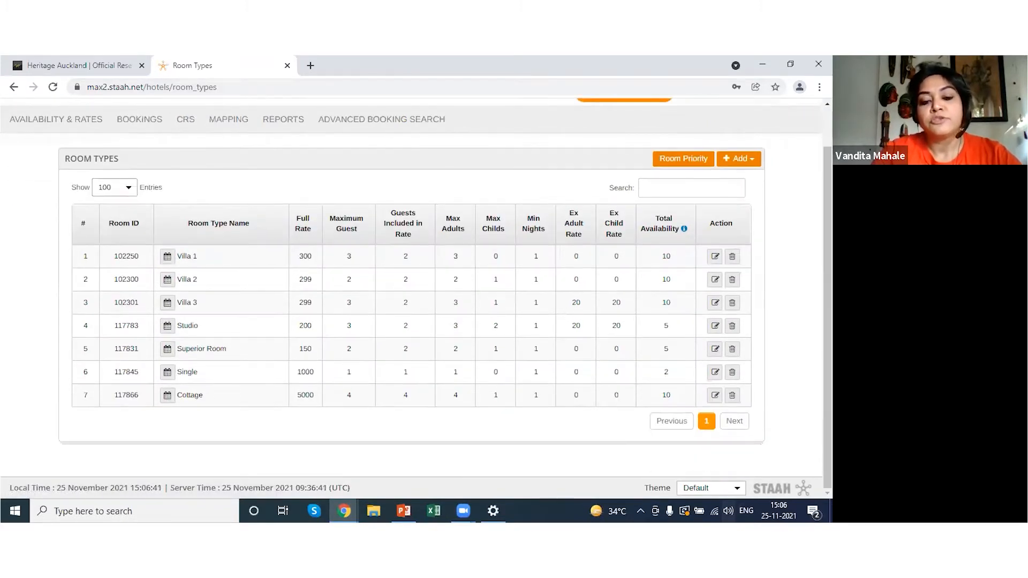
Start a new room type and name it Chalet
click(740, 159)
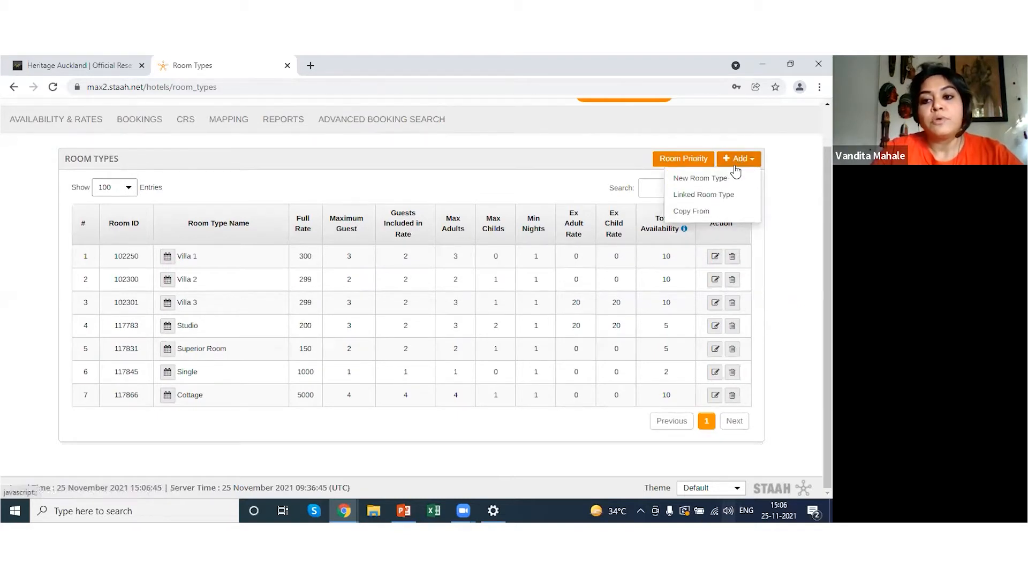
click(709, 178)
click(178, 238)
text(Chalet)
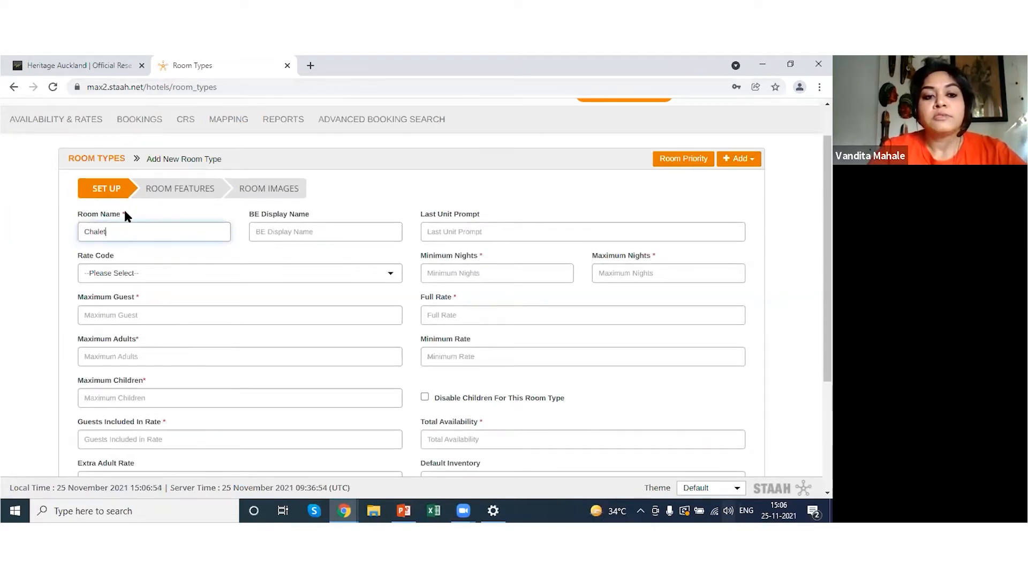
Set the Chalet room's minimum nights to 1 and maximum nights to 99
click(483, 274)
right_click(483, 276)
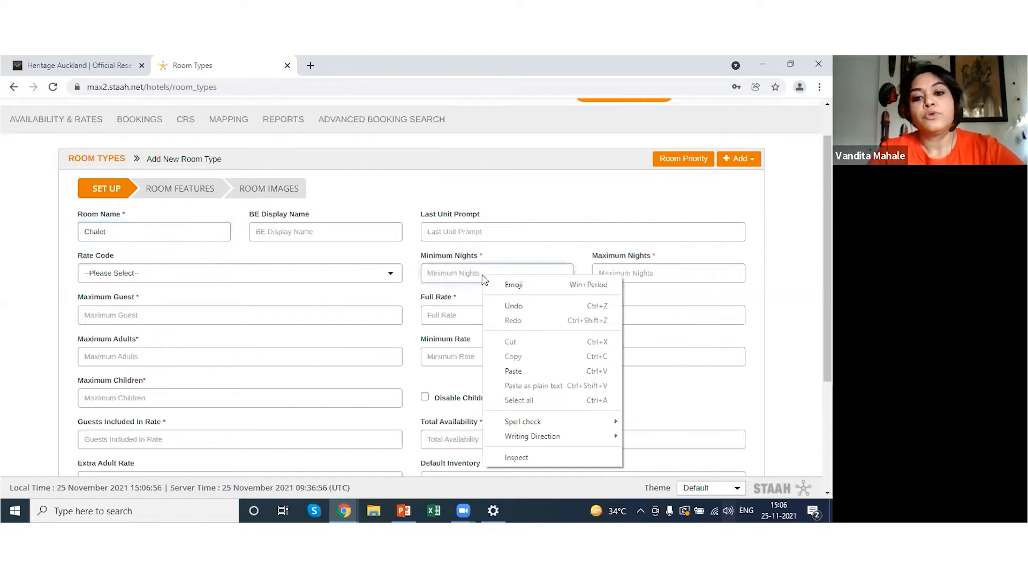
click(451, 272)
text(1)
click(618, 272)
text(99)
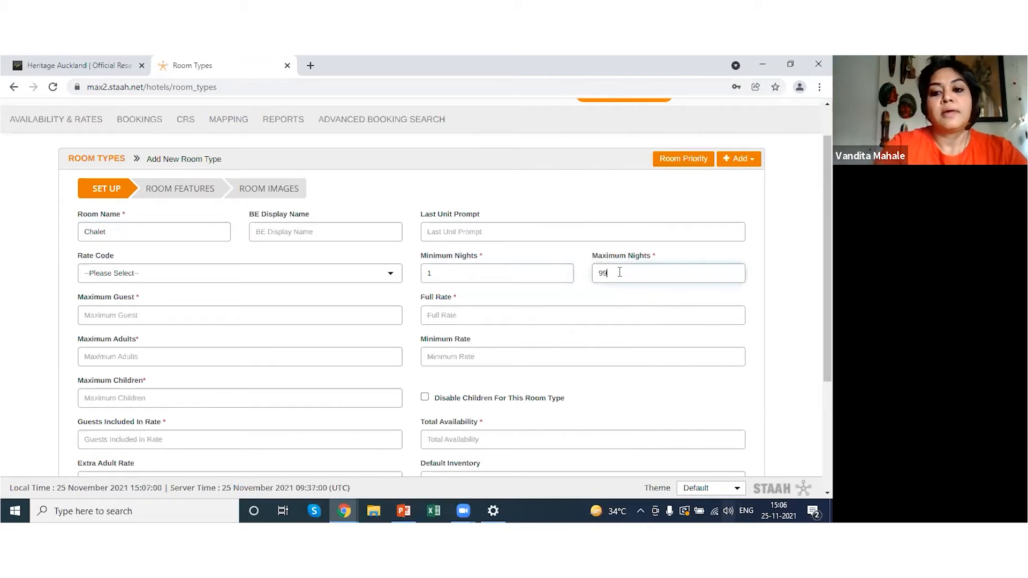
Set the Chalet's full rate to 10000 and its minimum rate to 1000
click(458, 315)
text(10000)
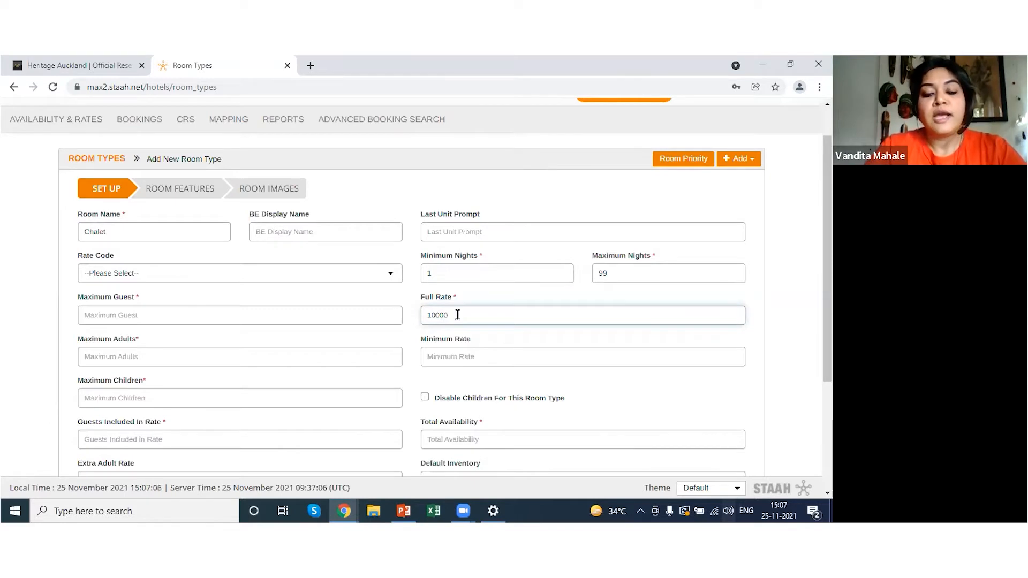
click(466, 363)
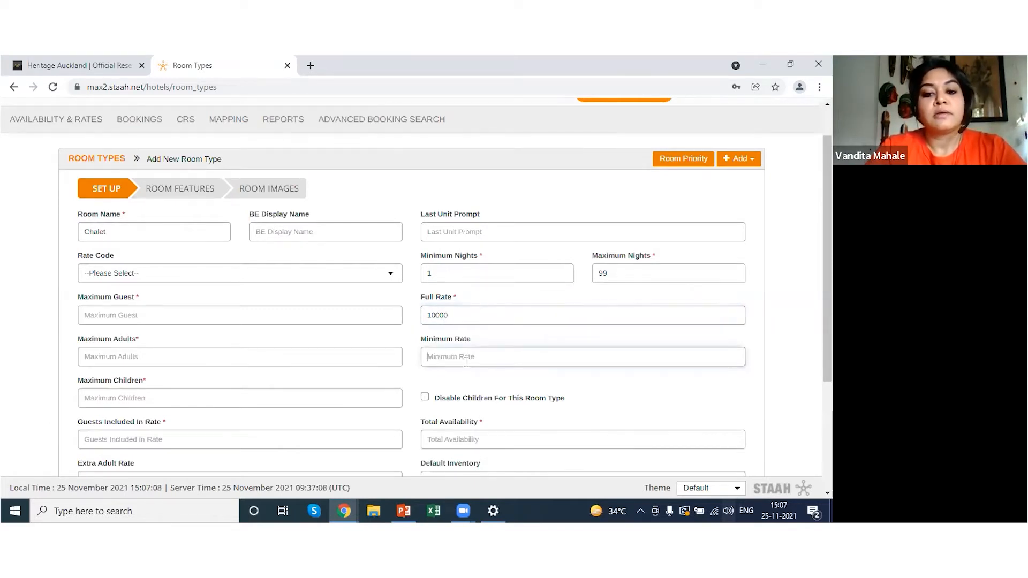
text(1000)
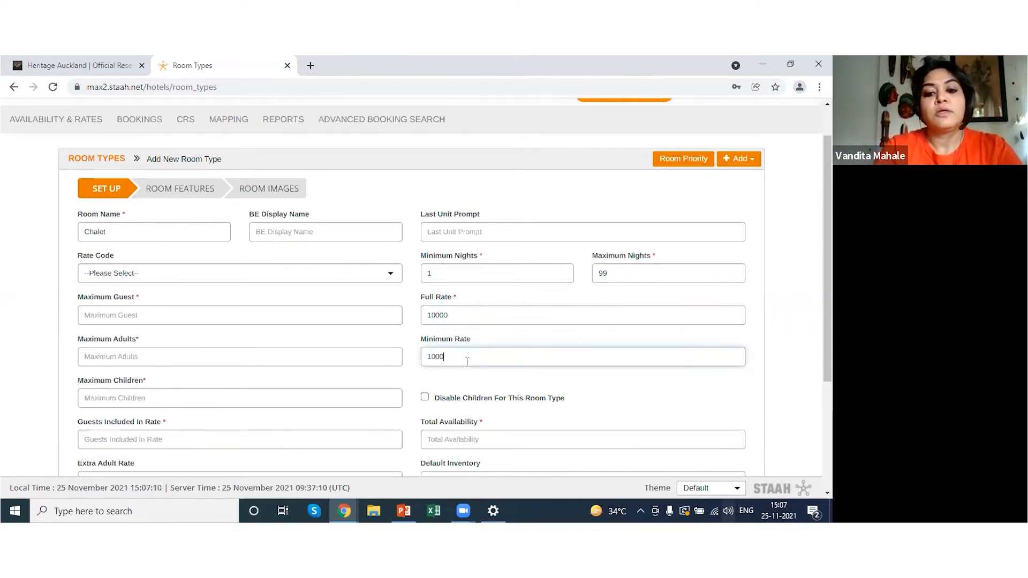
Set the occupancy to 2 maximum guests, 2 maximum adults, 0 maximum children and 2 guests included in the rate
click(244, 316)
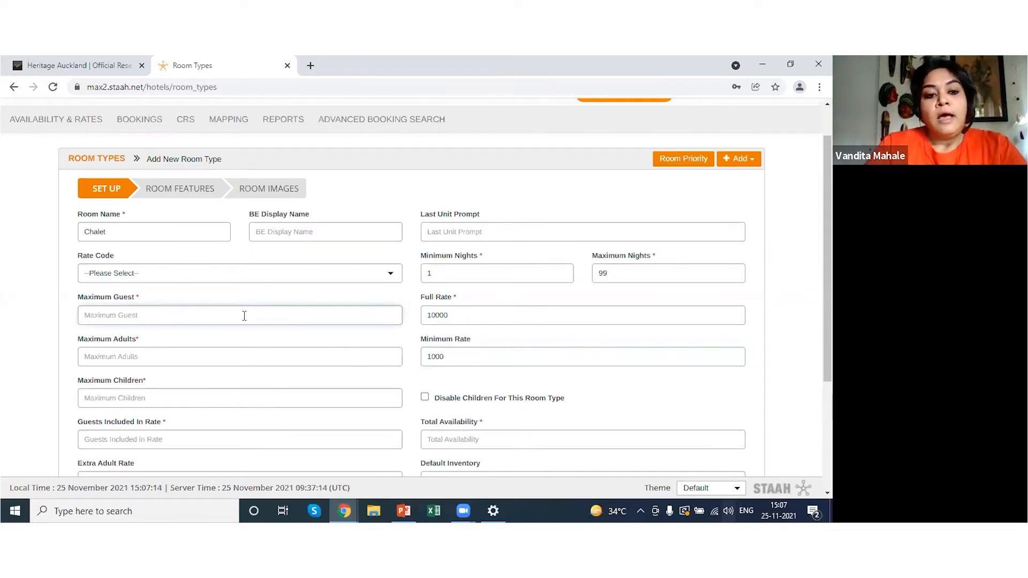
text(2)
click(164, 356)
text(2)
click(160, 398)
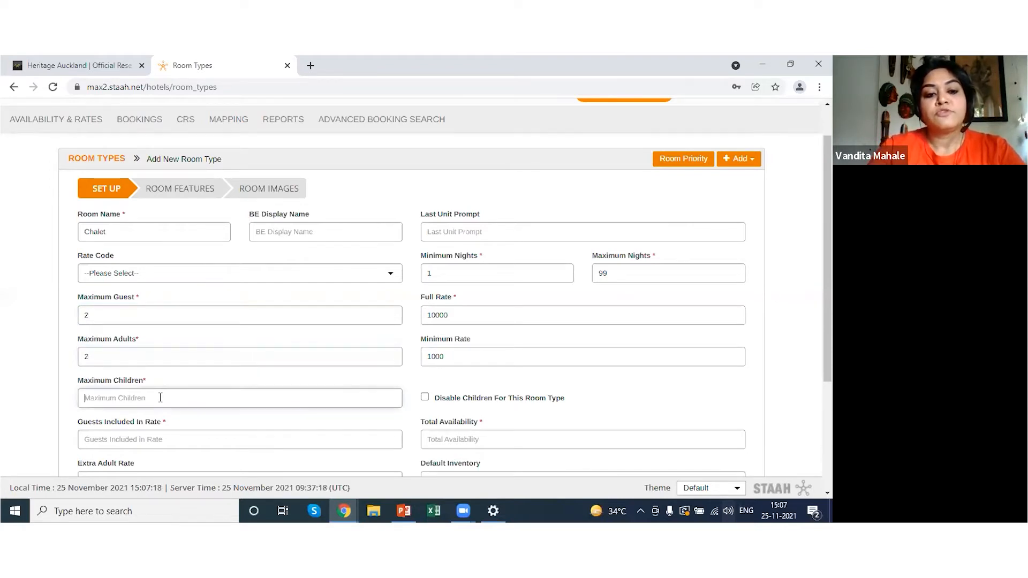
text(0)
click(140, 444)
text(2)
Set the total availability to 10 and continue to the room features stage
scroll(705, 358, down, 3)
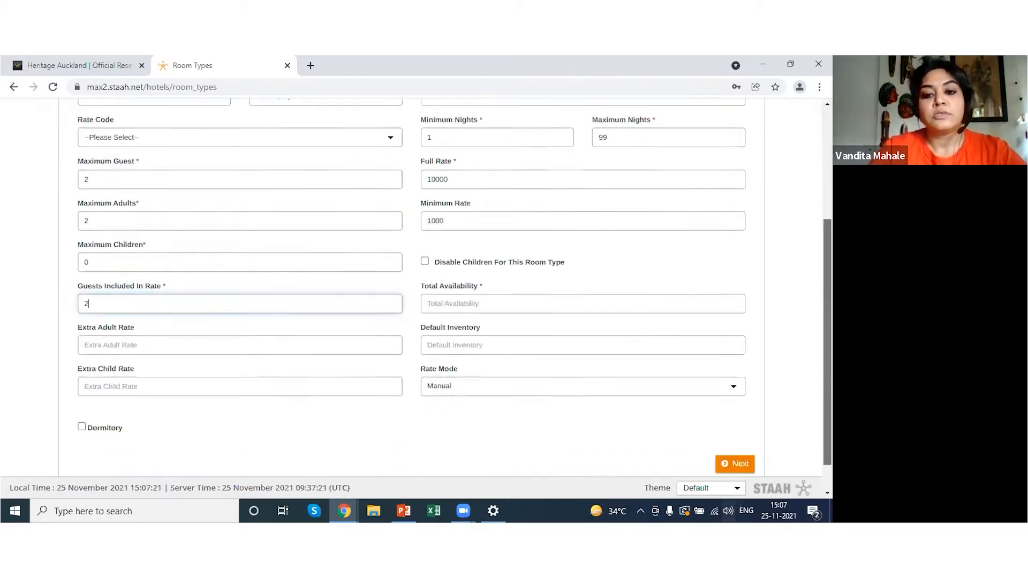
click(451, 288)
text(10)
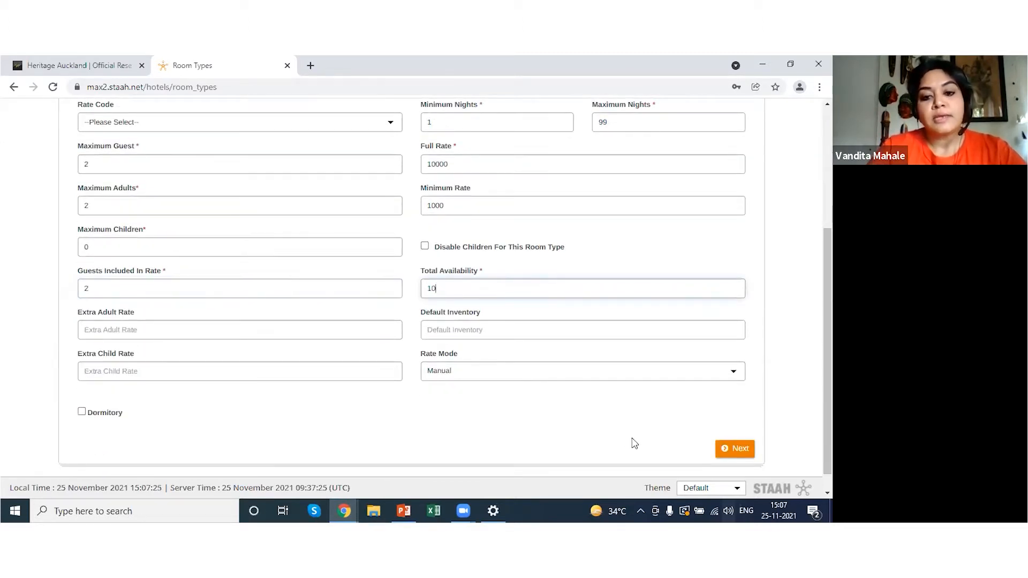
scroll(752, 423, down, 1)
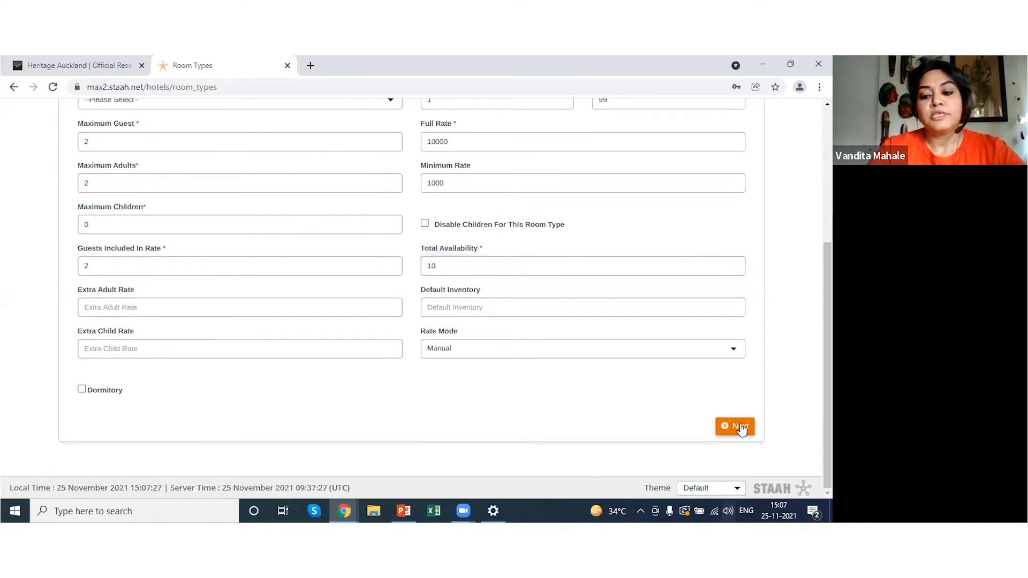
click(740, 425)
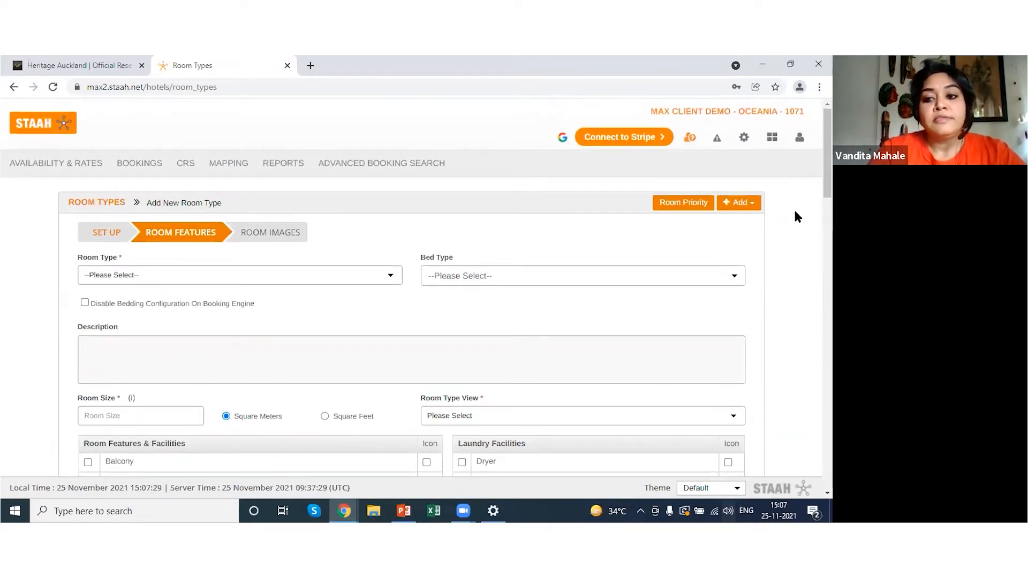
Set the room type to Cottage and the bed type to 2 Queens
scroll(827, 155, down, 2)
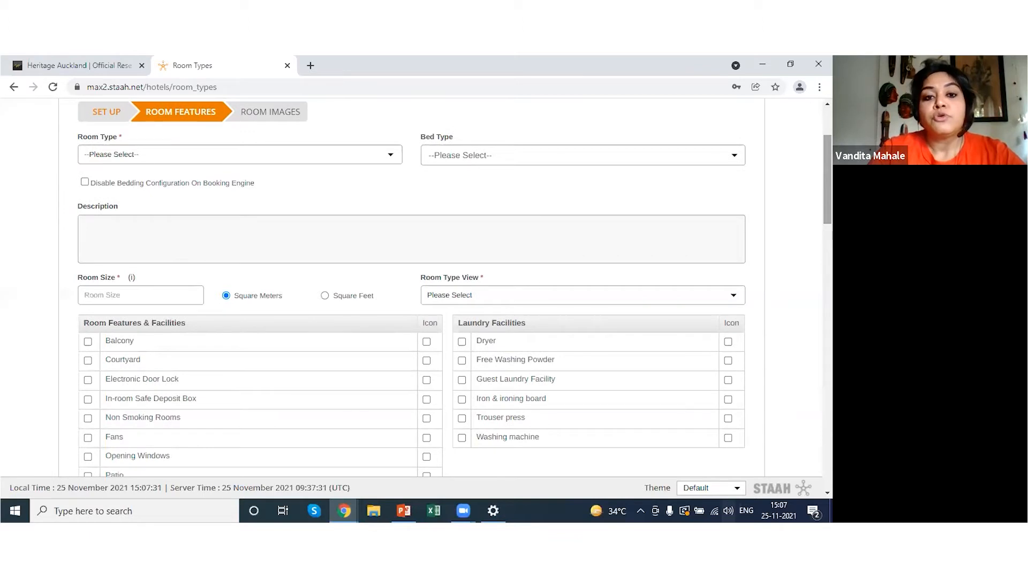
click(303, 159)
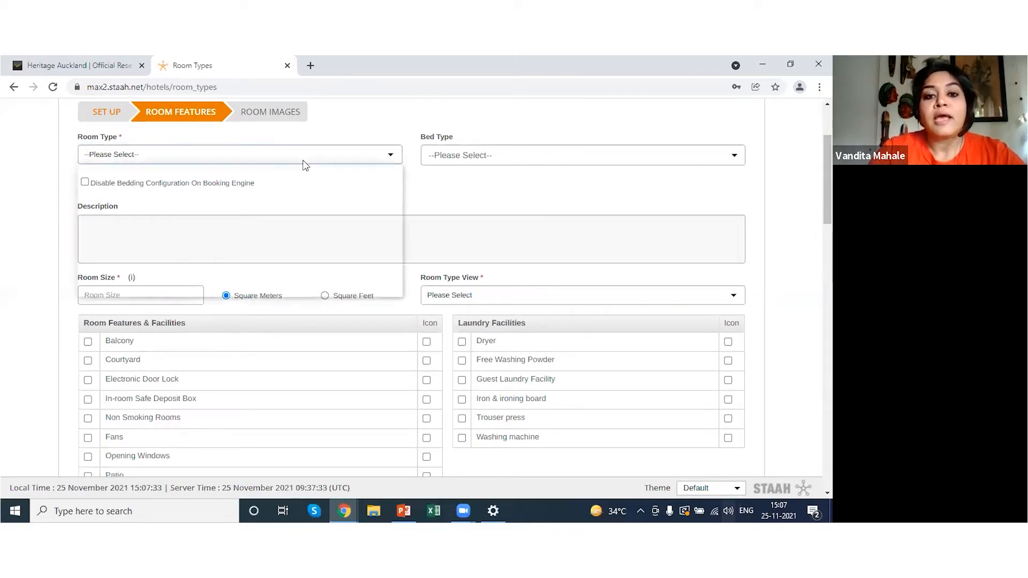
click(249, 282)
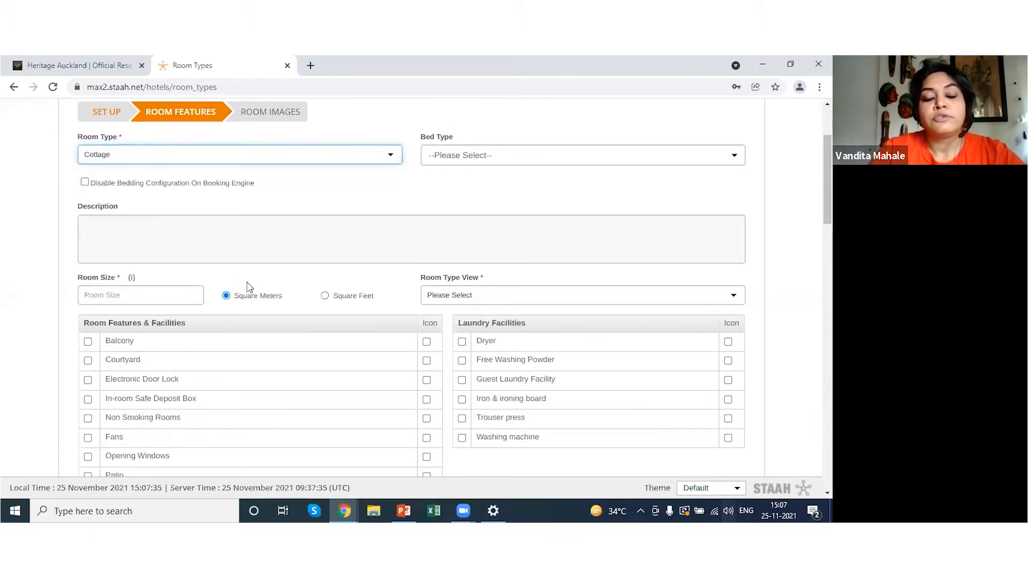
click(290, 156)
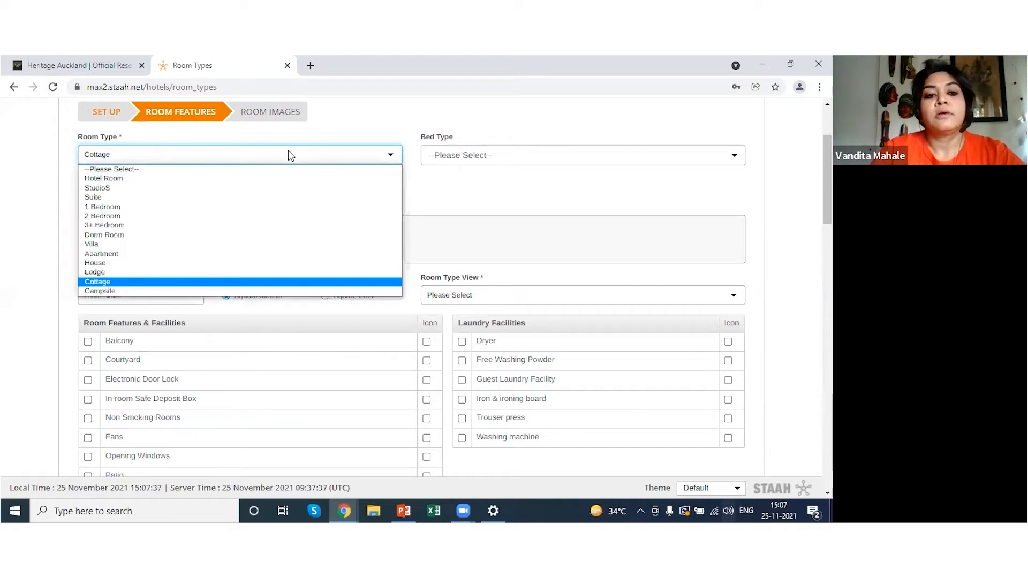
click(458, 155)
click(437, 200)
Set the room size to 50 square meters and the room type view to Mountain view
click(185, 303)
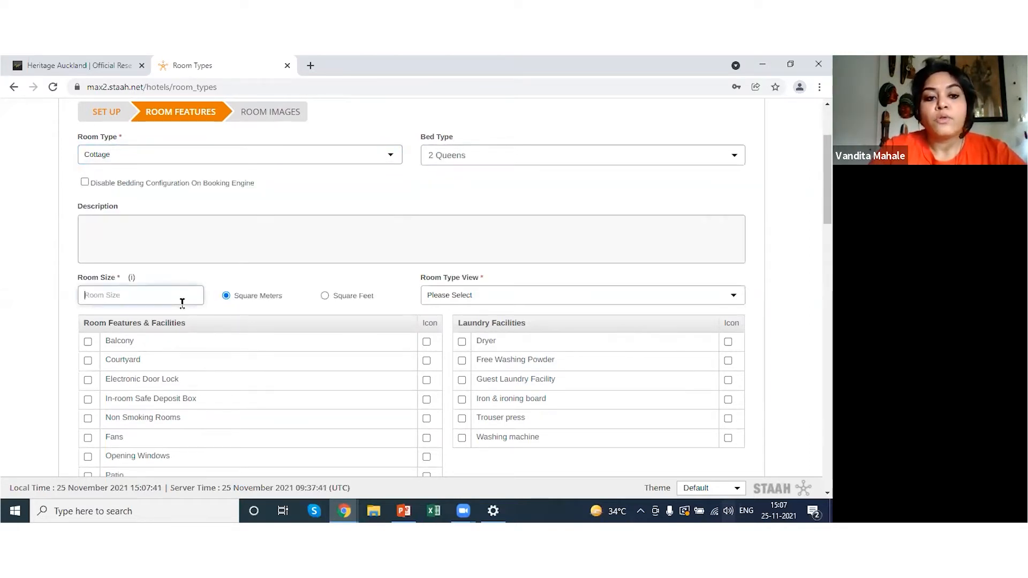
text(50)
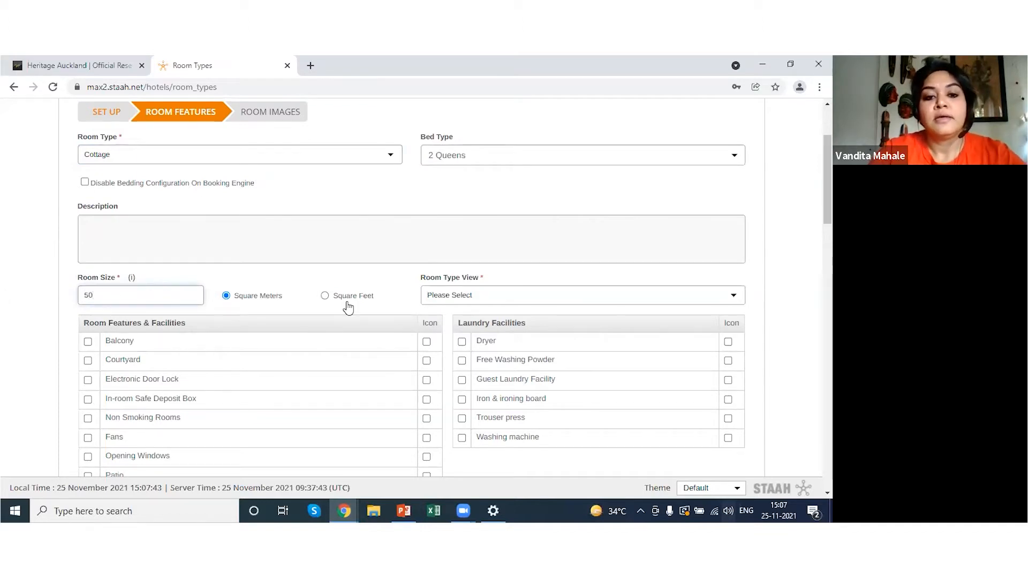
click(452, 295)
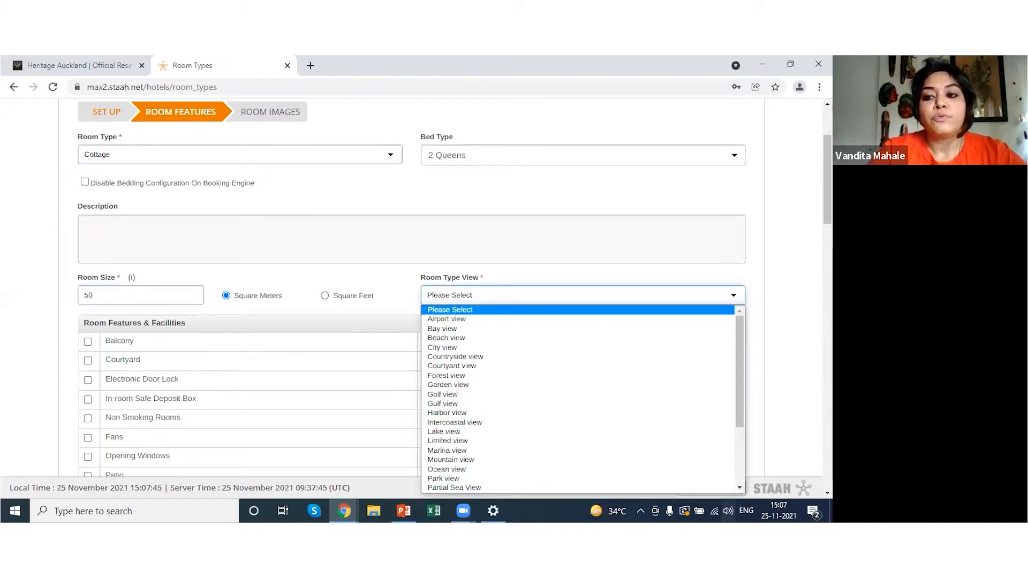
click(828, 184)
drag(827, 185, 827, 209)
click(620, 192)
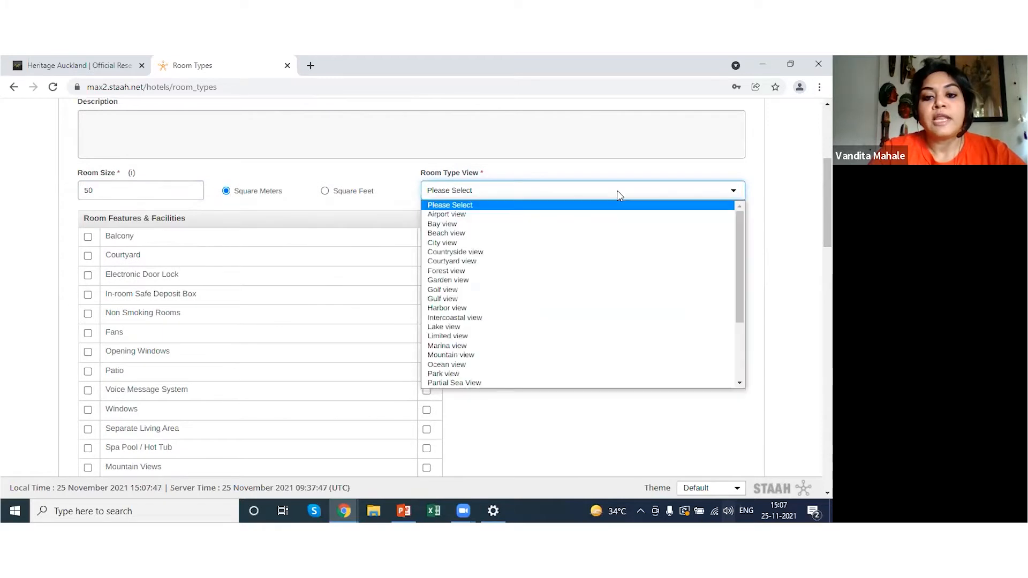
click(519, 354)
click(513, 196)
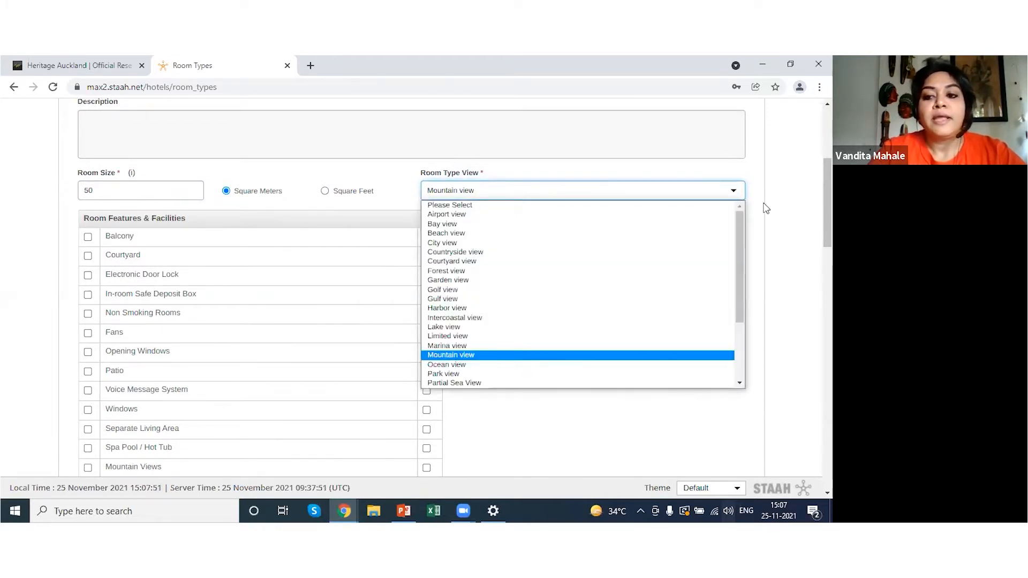
drag(740, 228, 734, 342)
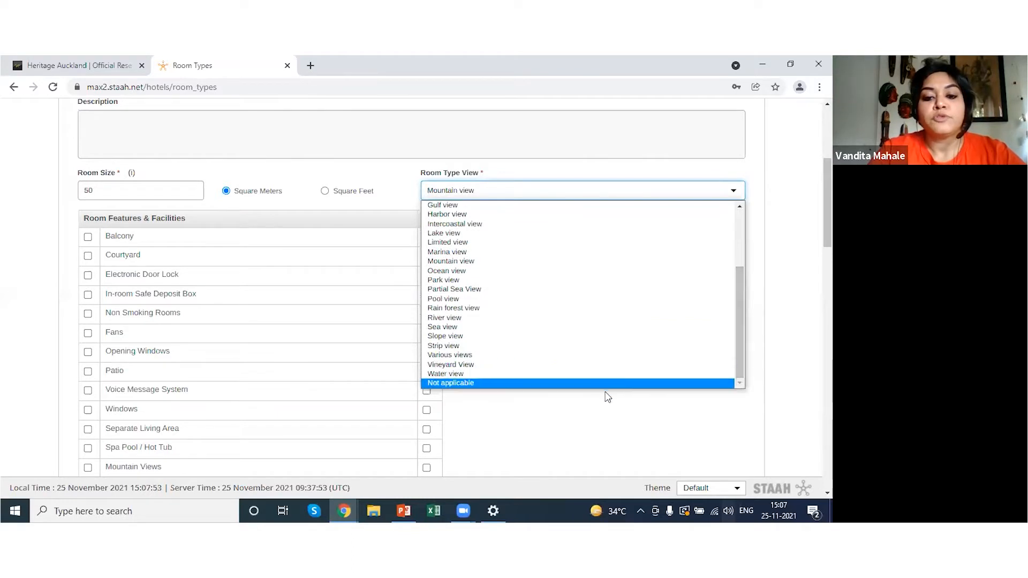
click(621, 167)
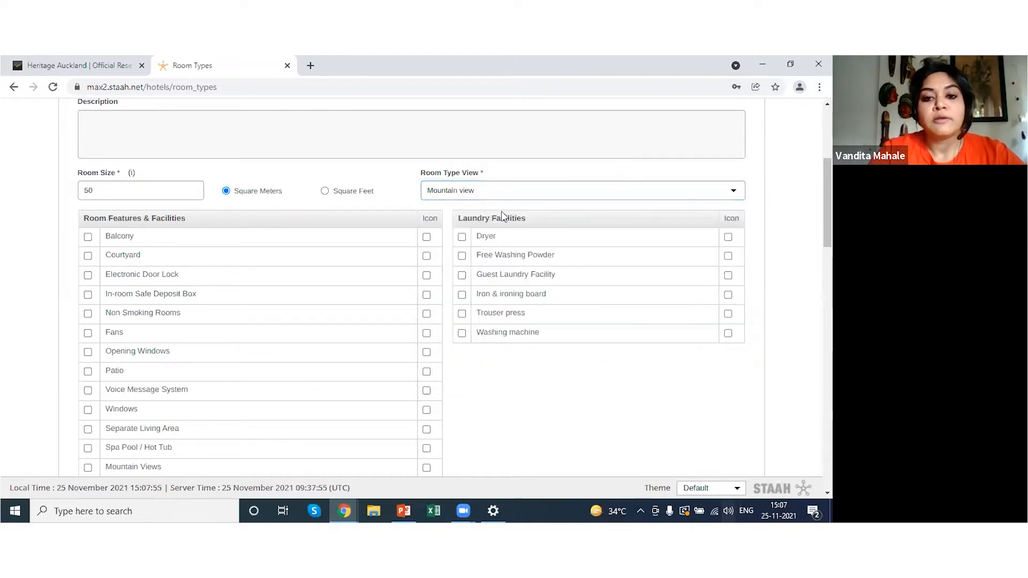
Mark Patio and Terrace as available in the room features and facilities list
scroll(455, 287, down, 2)
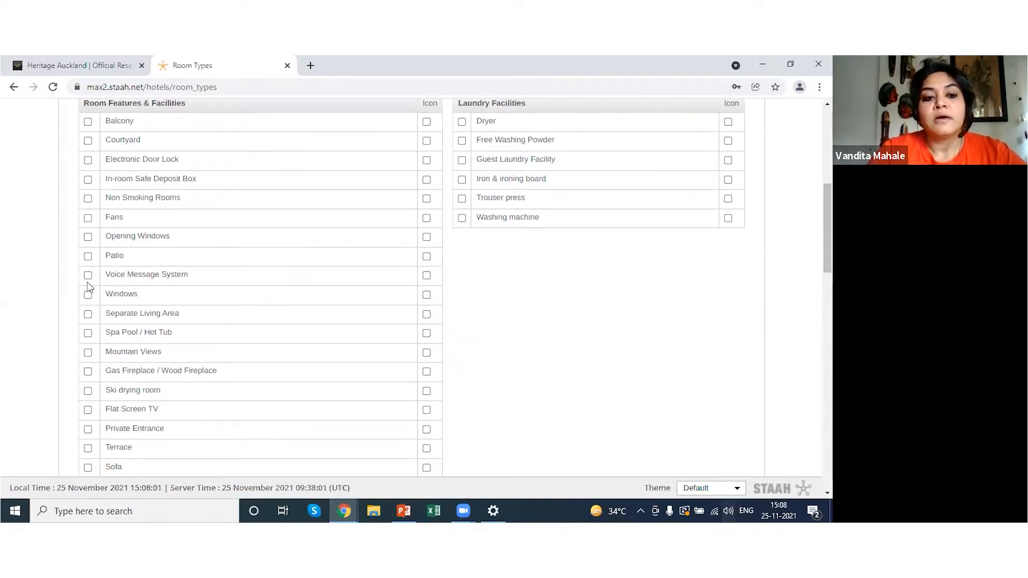
click(88, 256)
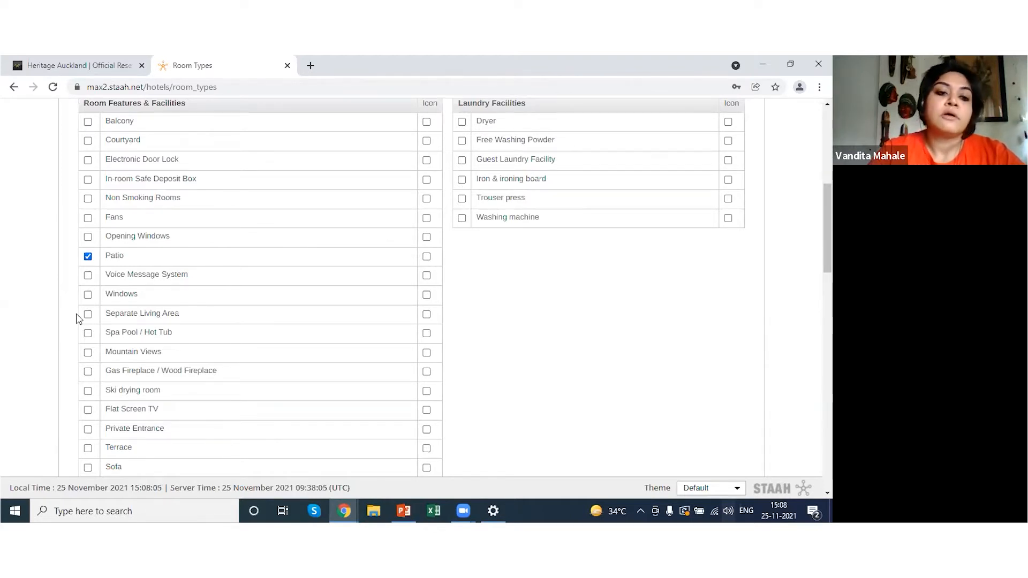
click(88, 448)
Add FREE WiFi under the internet amenities and continue to the room images stage
scroll(827, 230, down, 9)
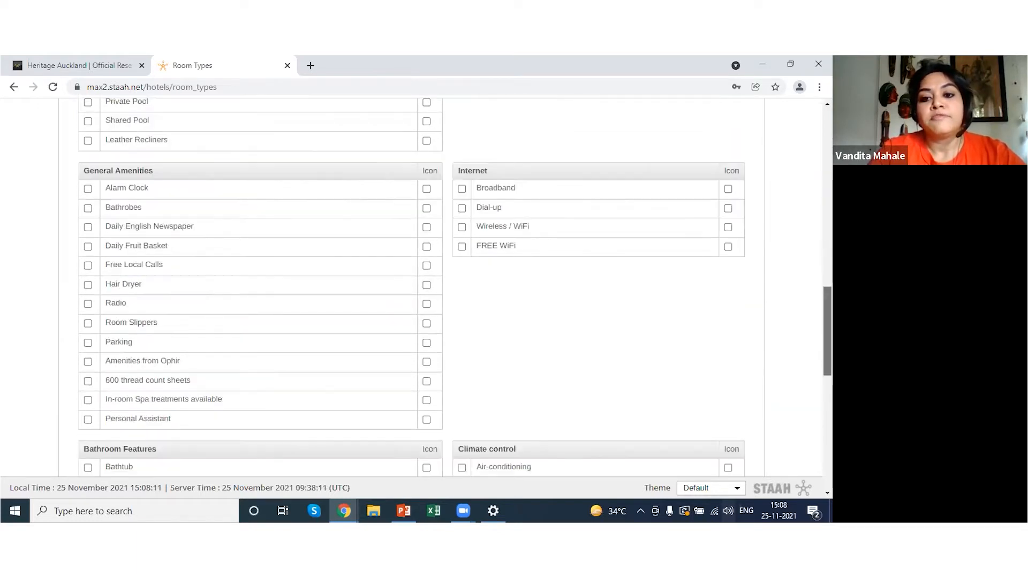
click(461, 198)
scroll(462, 198, down, 1)
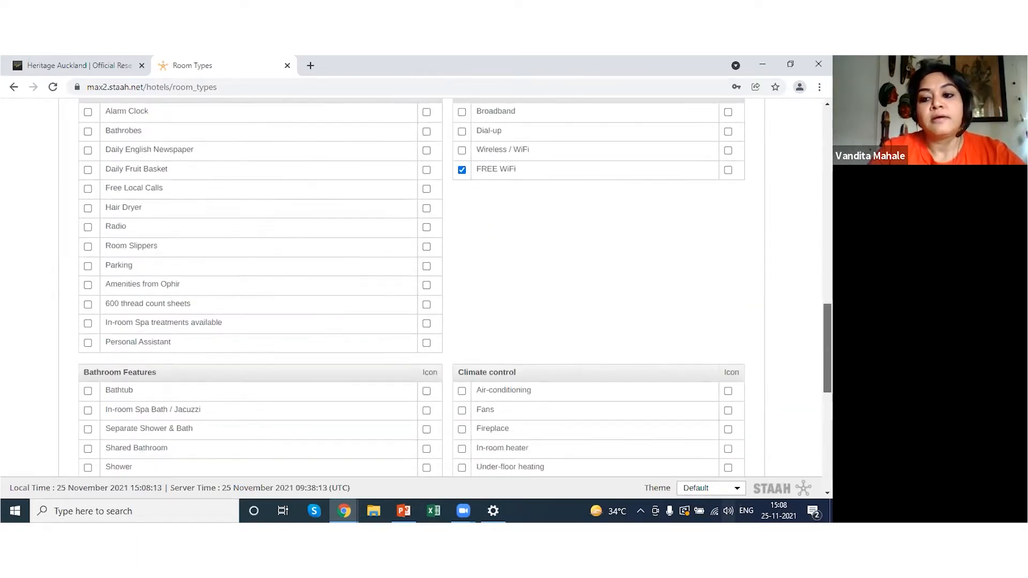
scroll(413, 289, down, 10)
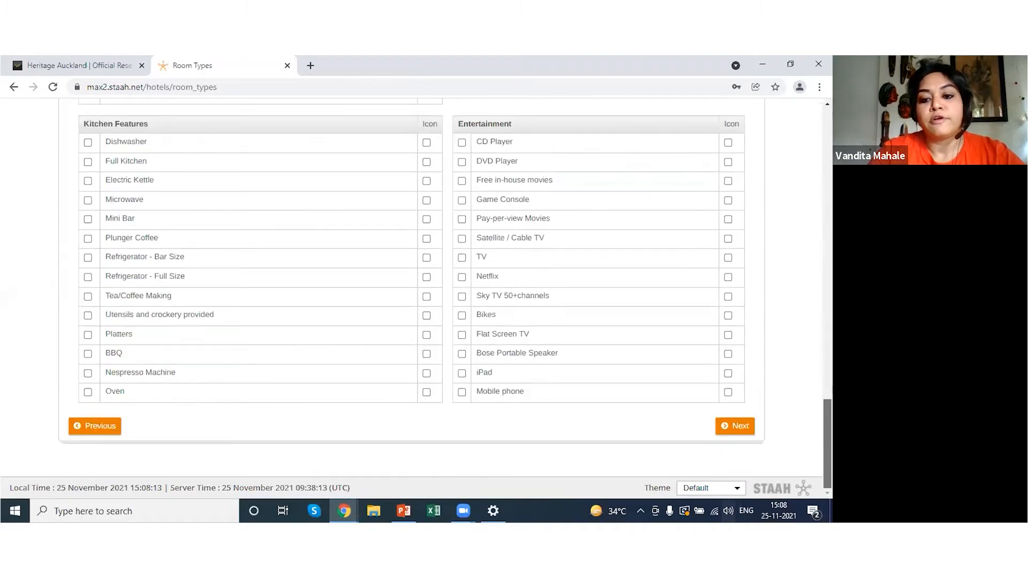
click(750, 424)
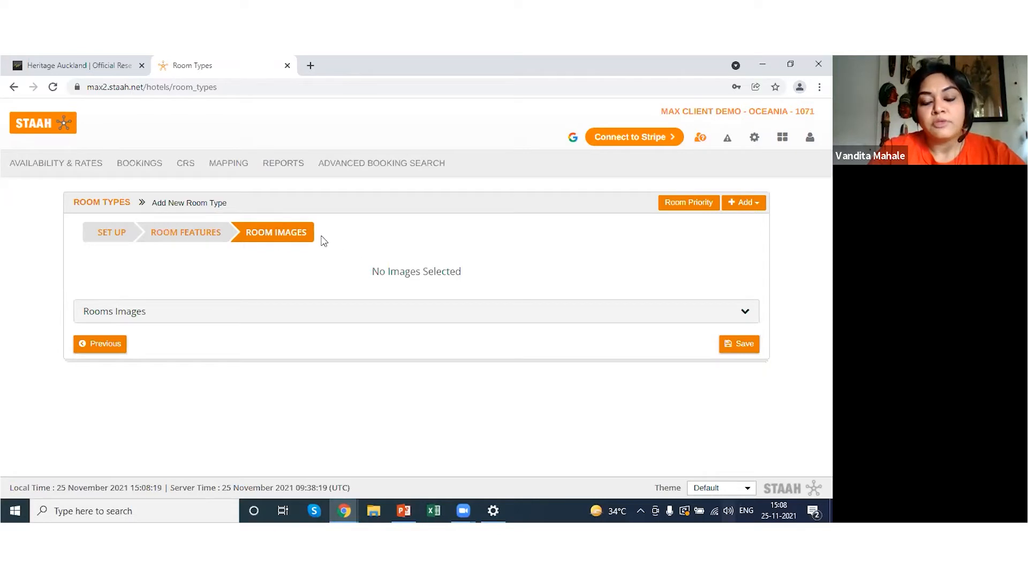
Expand the room image library and select the two images titled "room" for the new room type
click(755, 147)
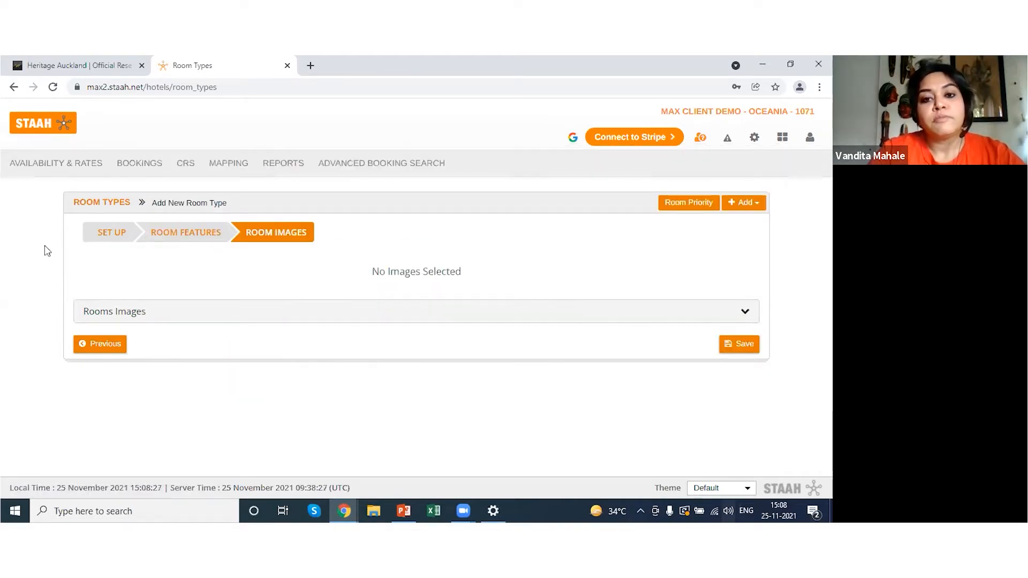
click(653, 313)
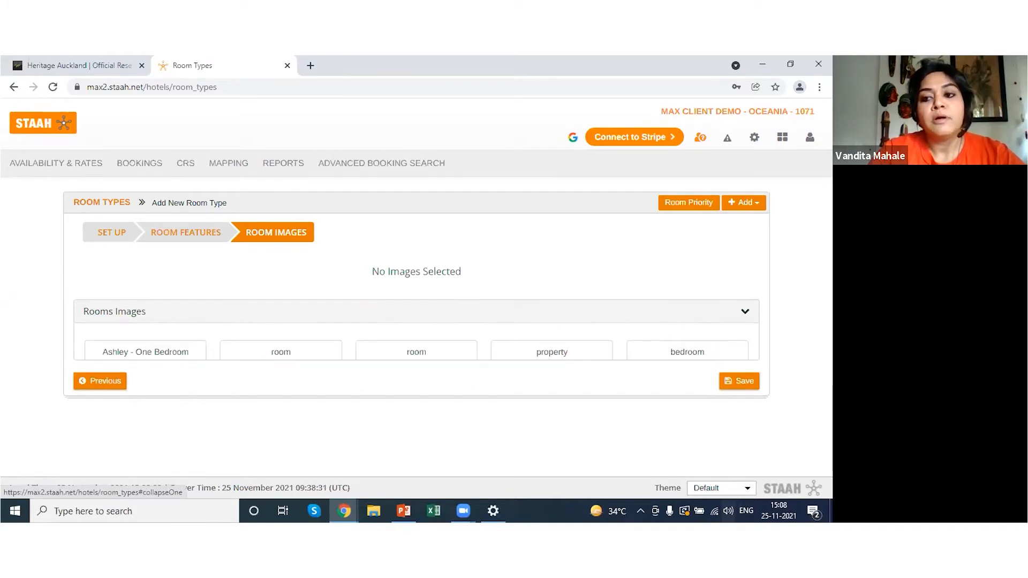
scroll(653, 312, down, 3)
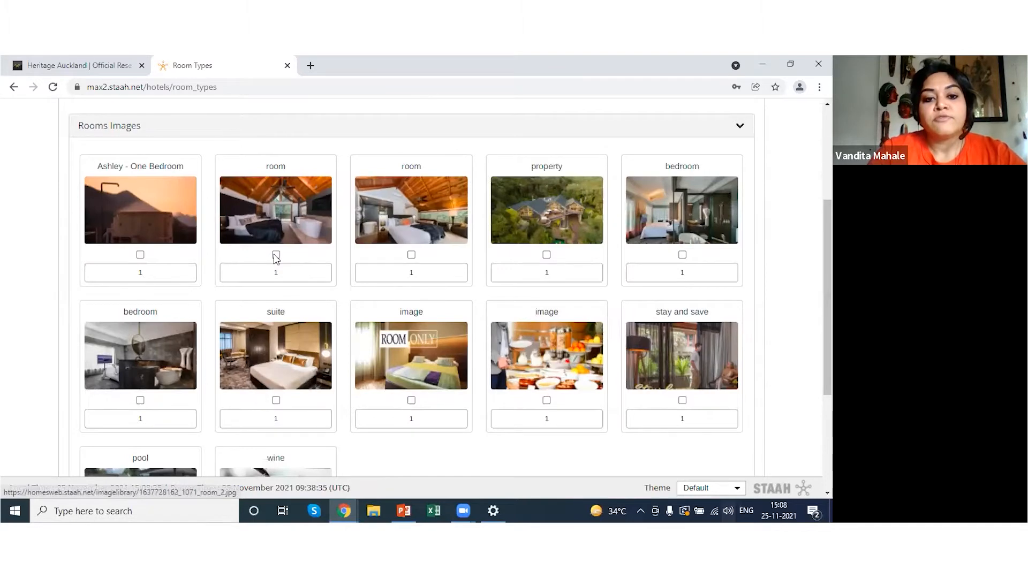
click(275, 255)
click(411, 254)
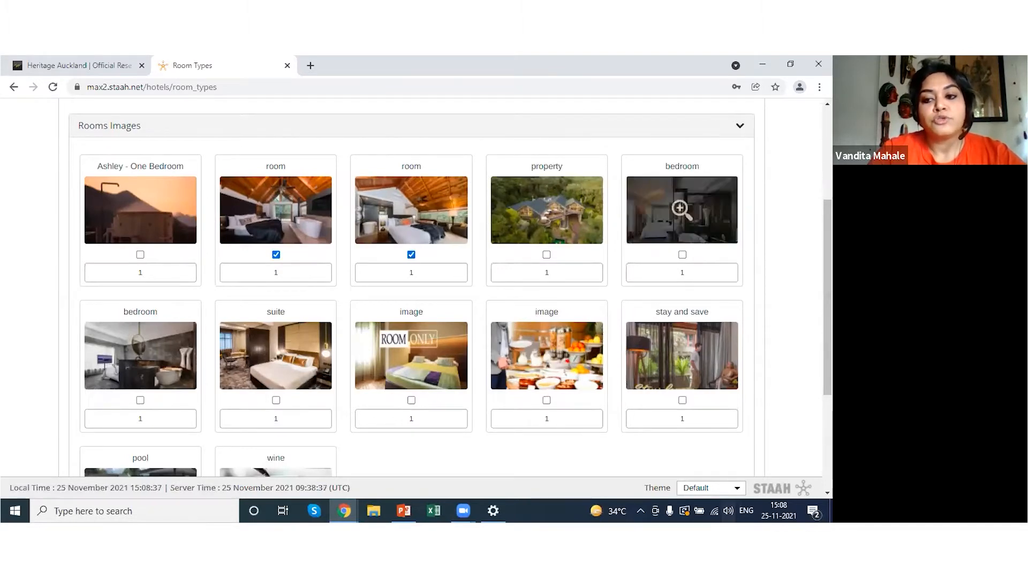
Set the second selected room image's order number to 2 and save the new room type
scroll(682, 209, down, 3)
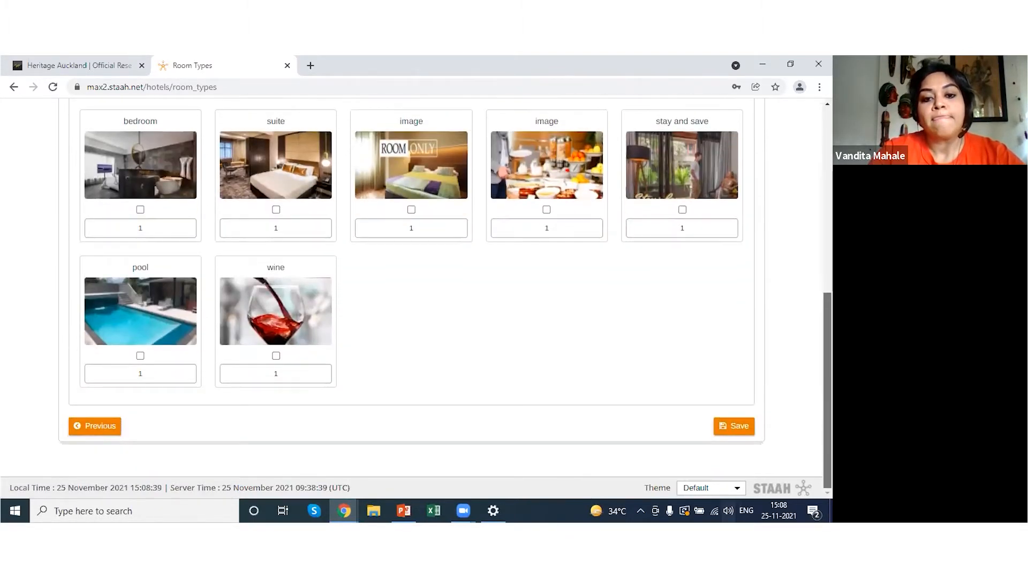
scroll(436, 252, up, 3)
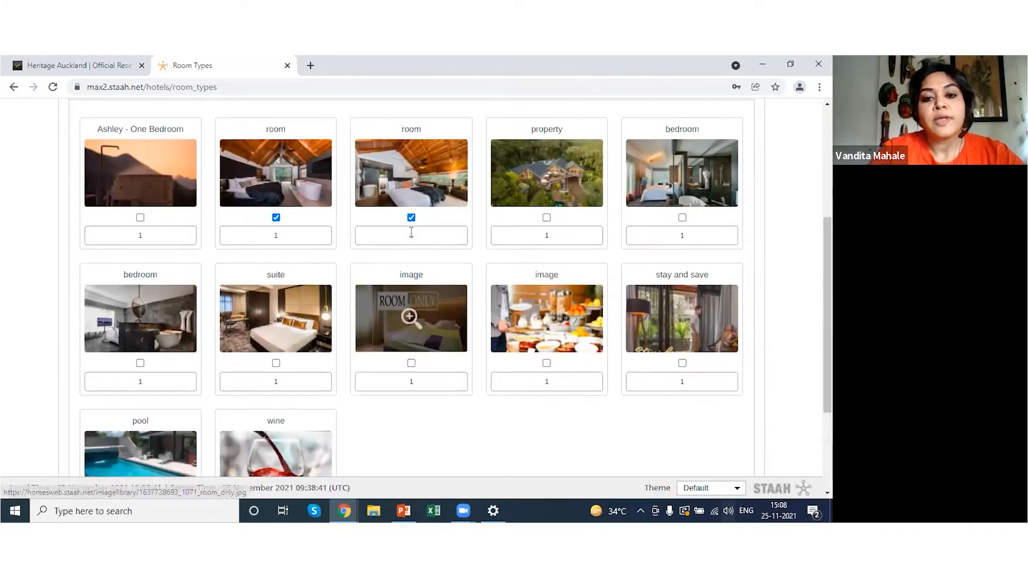
double_click(436, 241)
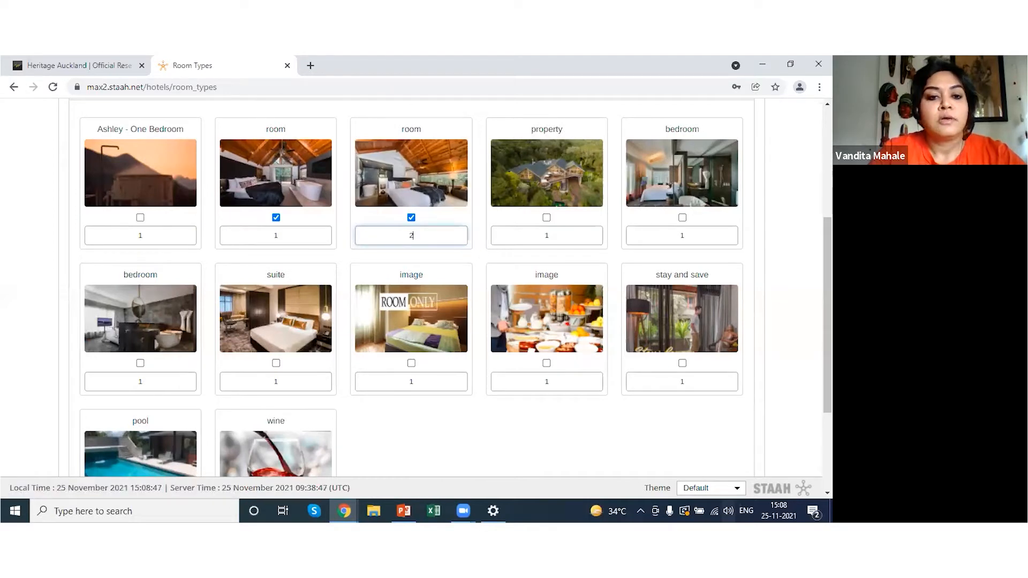
scroll(739, 423, down, 3)
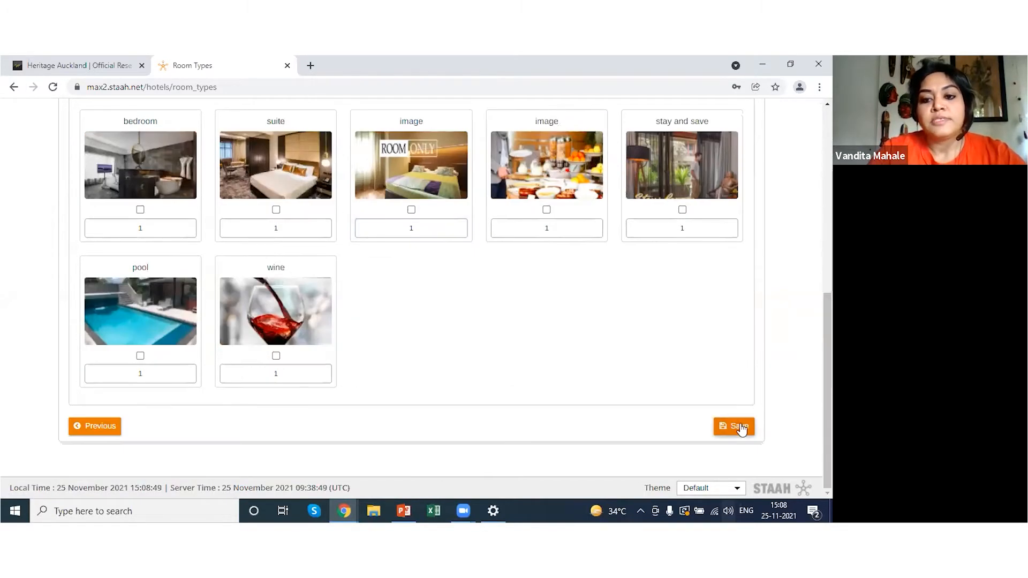
click(742, 428)
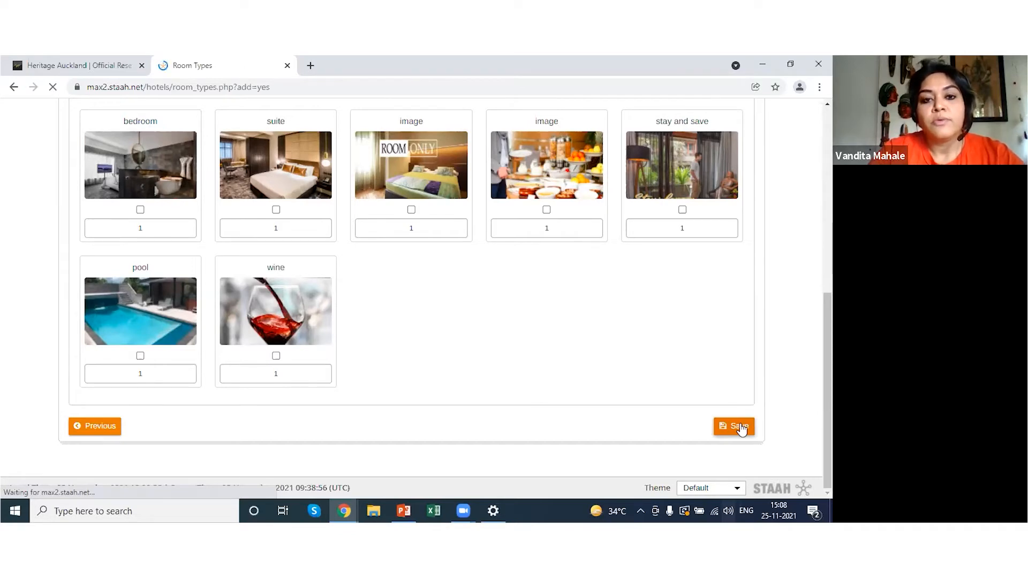
Check the Chalet entry in the room types list and open the availability and rates calendar
scroll(411, 322, down, 2)
scroll(411, 321, down, 1)
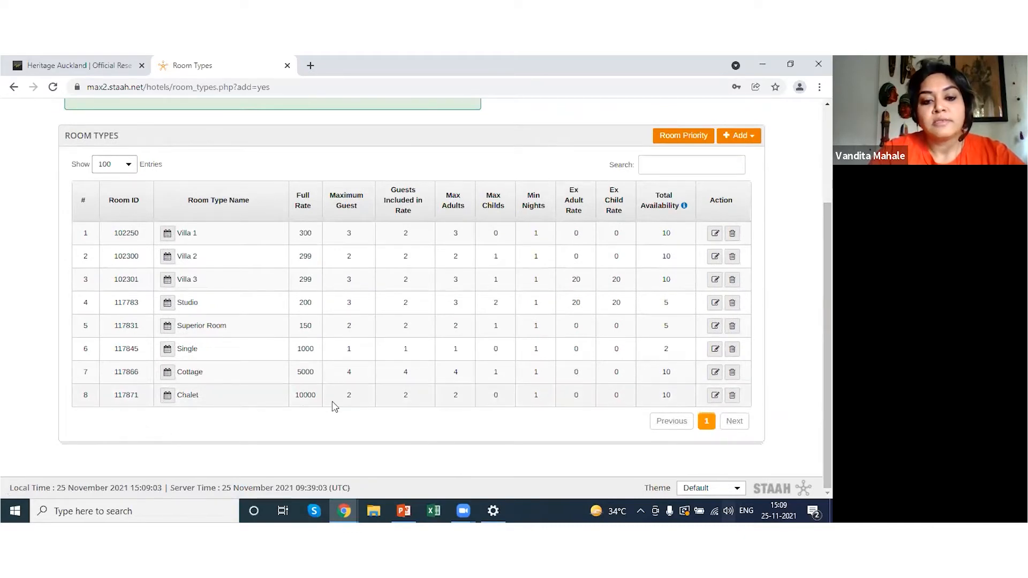
drag(828, 252, 827, 188)
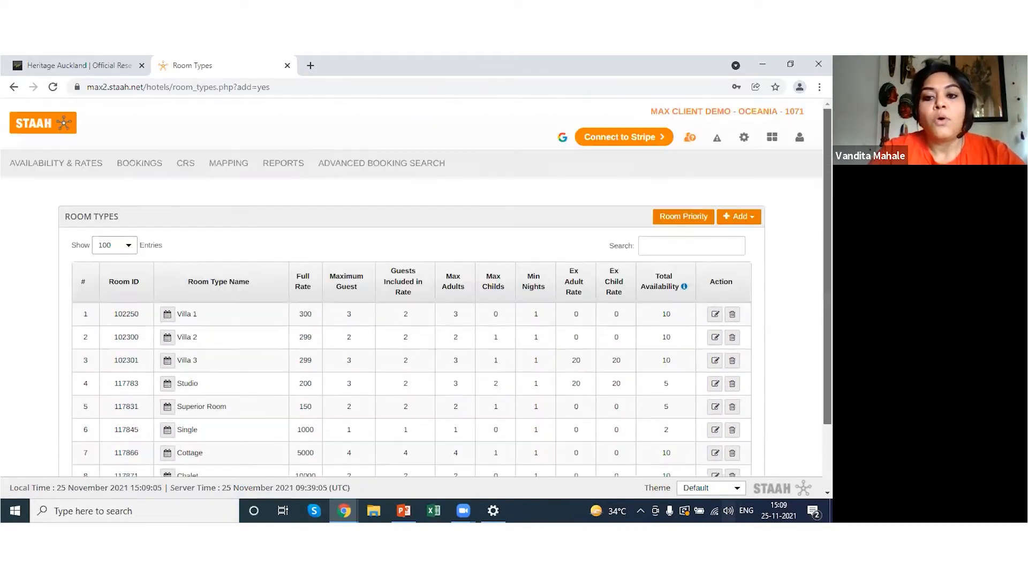
click(56, 163)
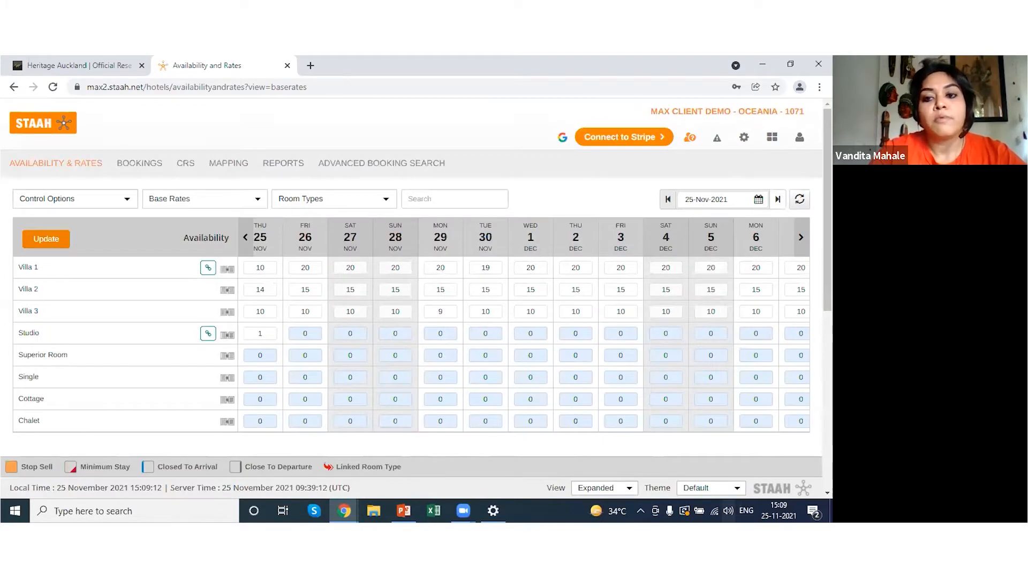
Set the Chalet rate for Thursday 25 November to 5000 and update the rates
scroll(411, 321, down, 1)
scroll(45, 363, down, 8)
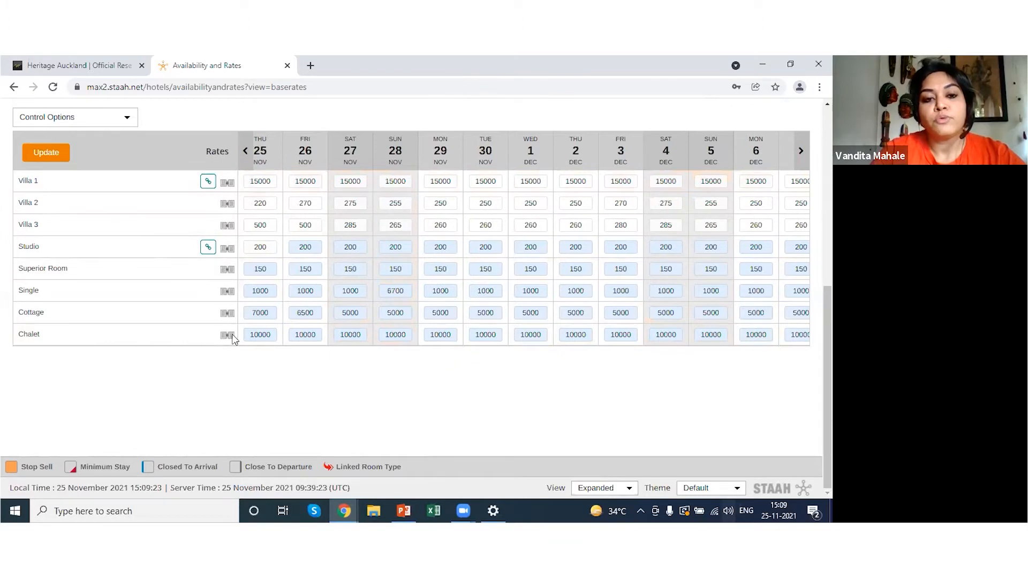
double_click(262, 339)
text(5000)
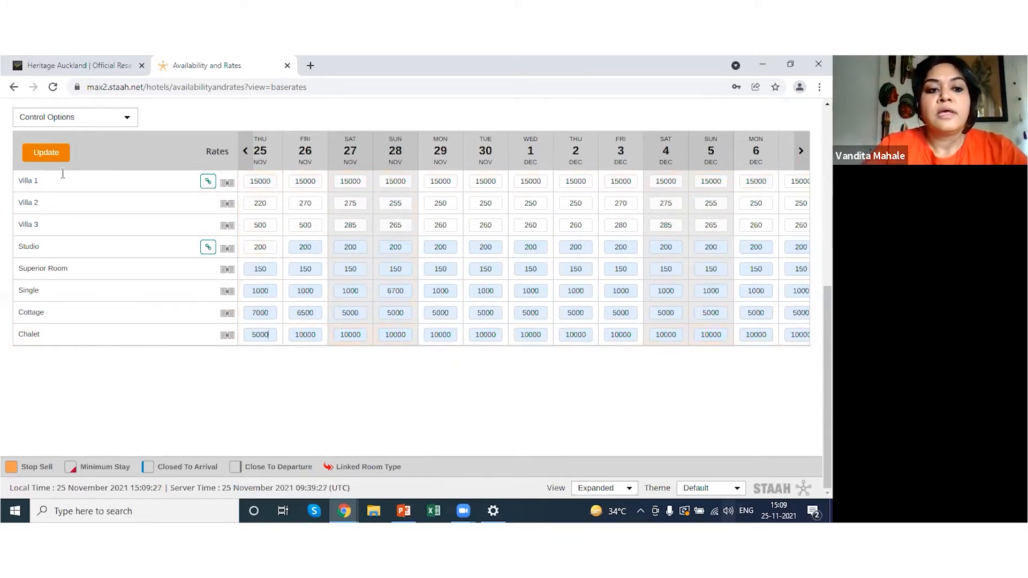
click(47, 154)
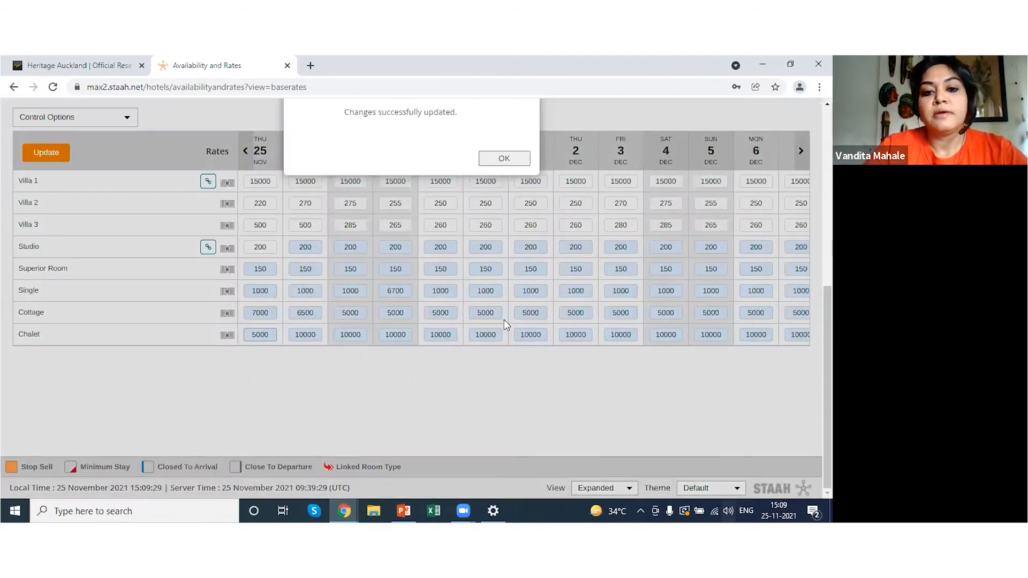
click(504, 321)
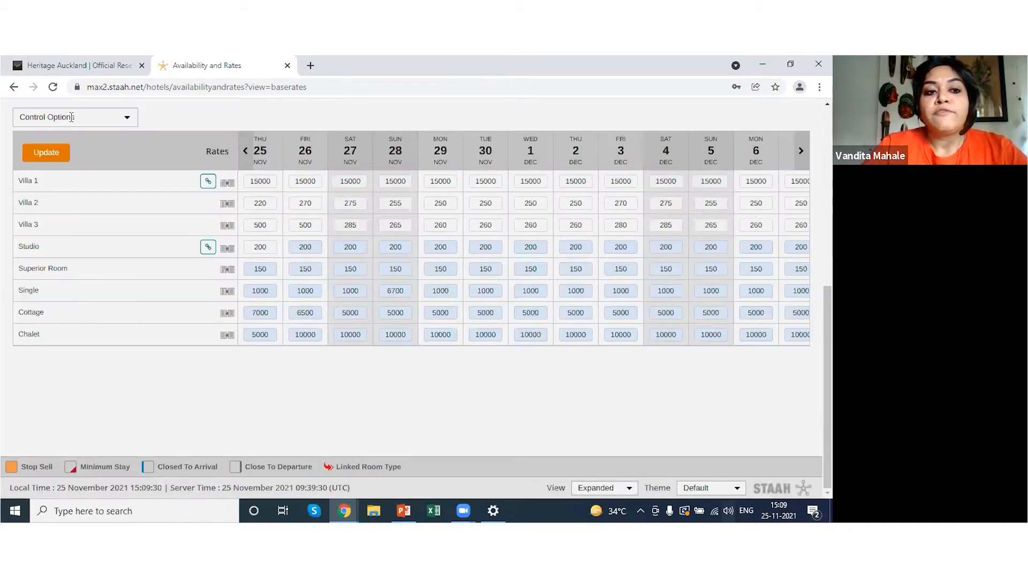
Switch to PowerPoint to view the STAAH MAX overview slide, and return to the availability and rates page in the browser
click(71, 117)
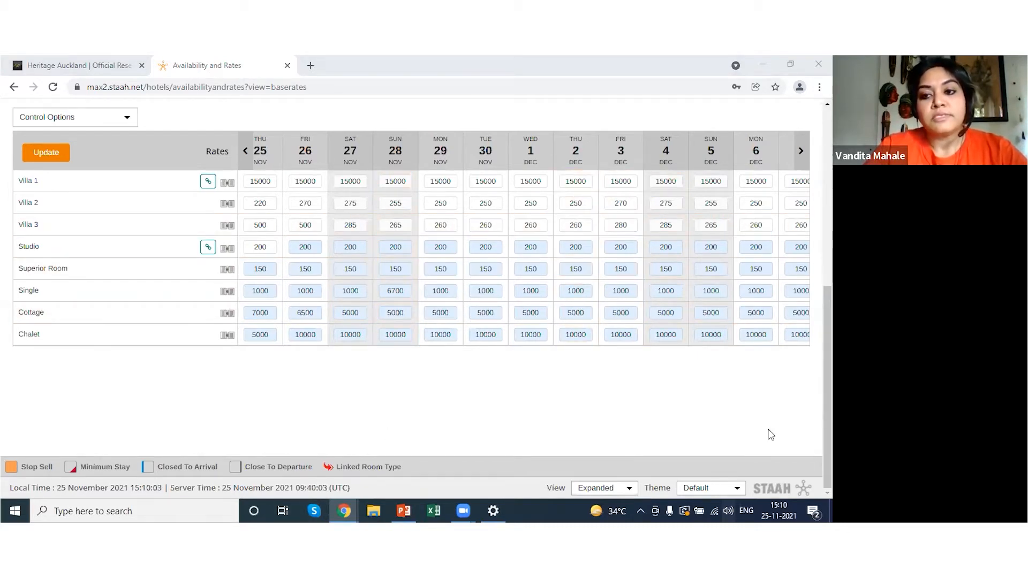
click(827, 407)
drag(828, 407, 828, 229)
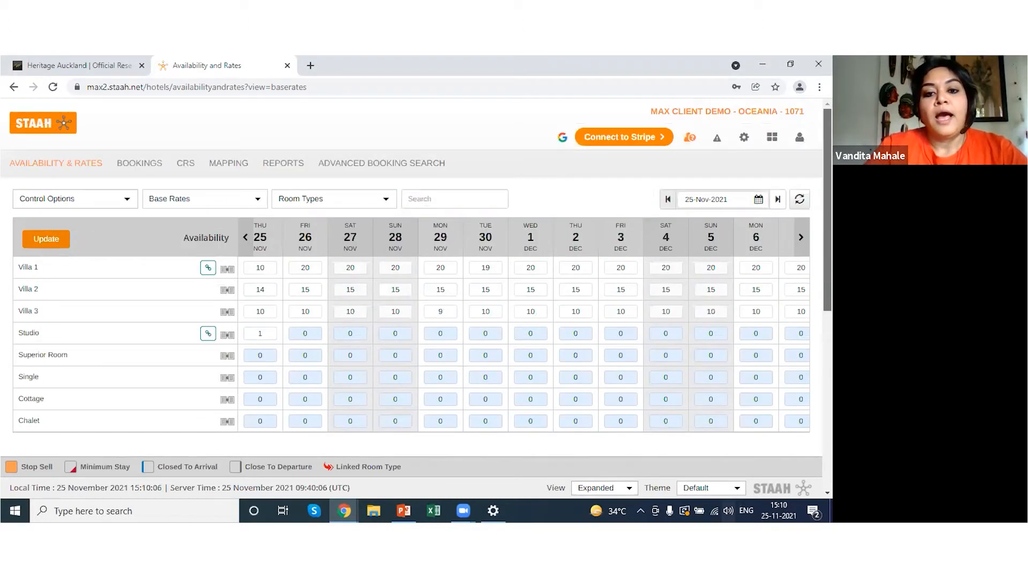
click(397, 510)
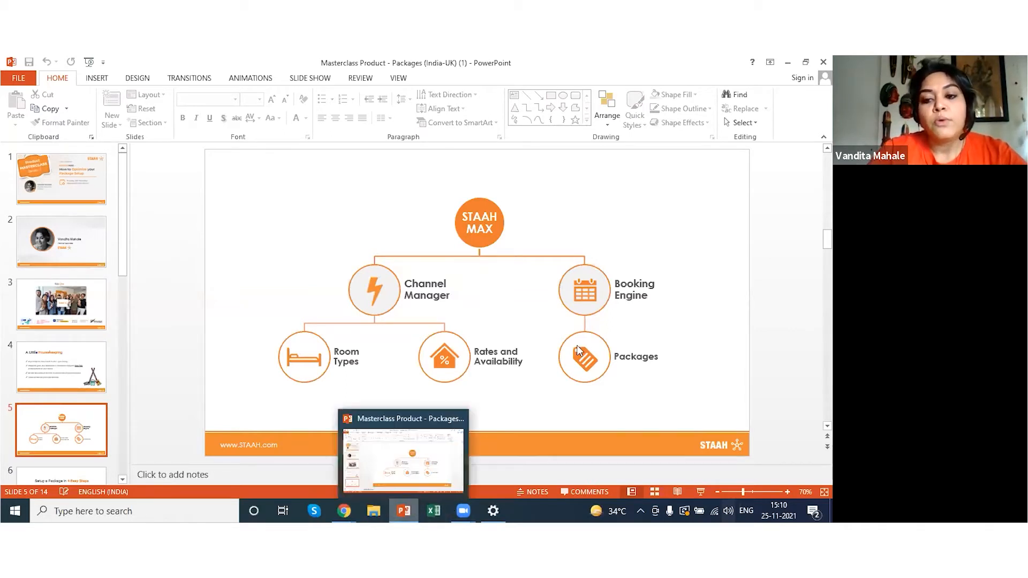
click(345, 510)
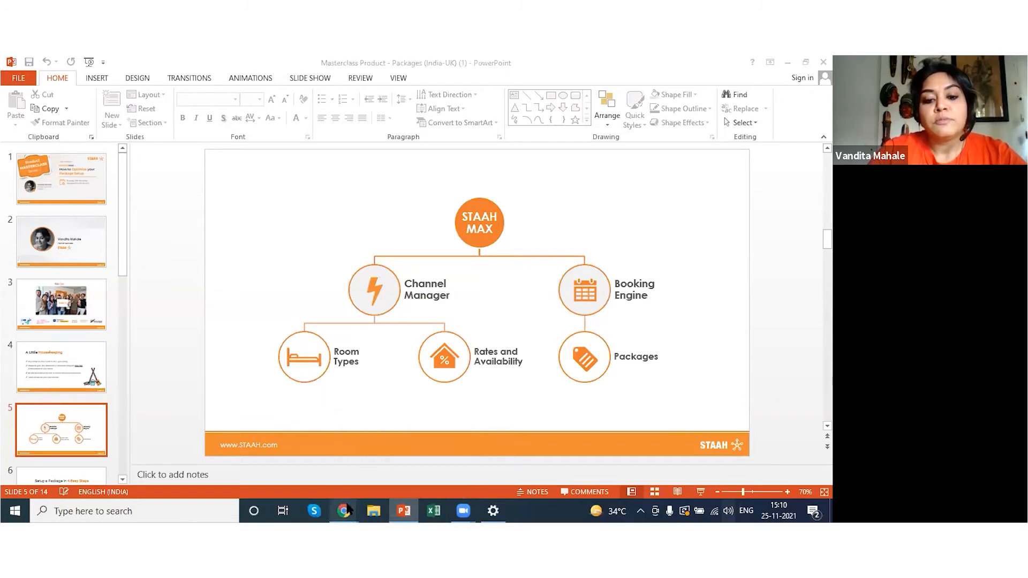
click(320, 476)
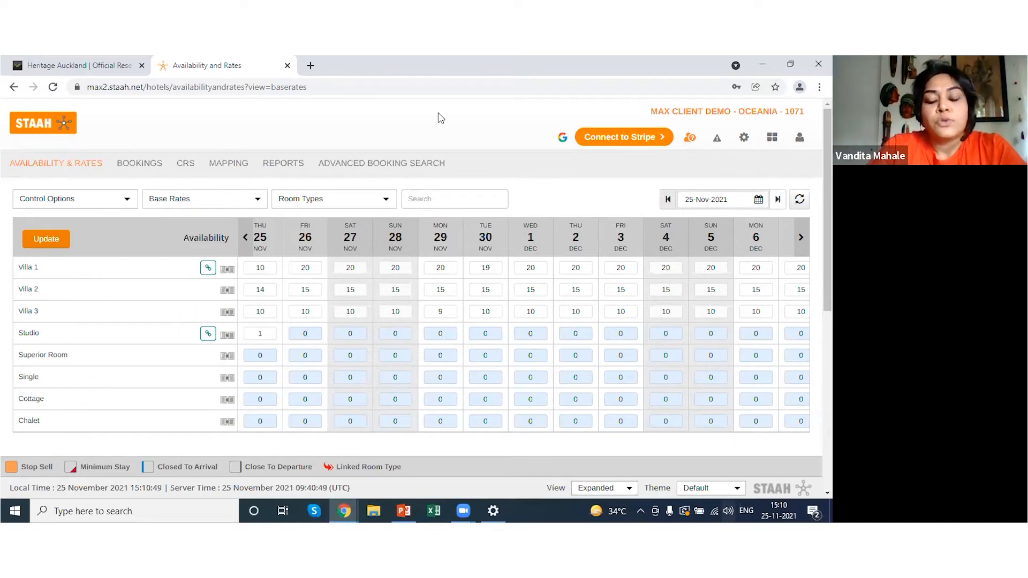
Examine the packages on the Heritage Auckland booking page and read the full details of the Best Available Flexible rate
click(64, 60)
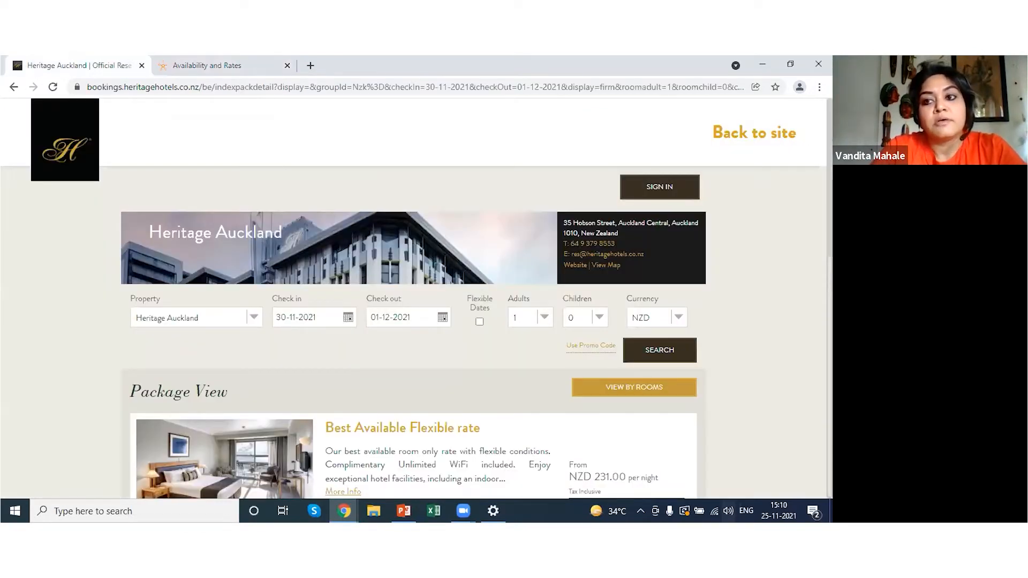
scroll(476, 333, down, 1)
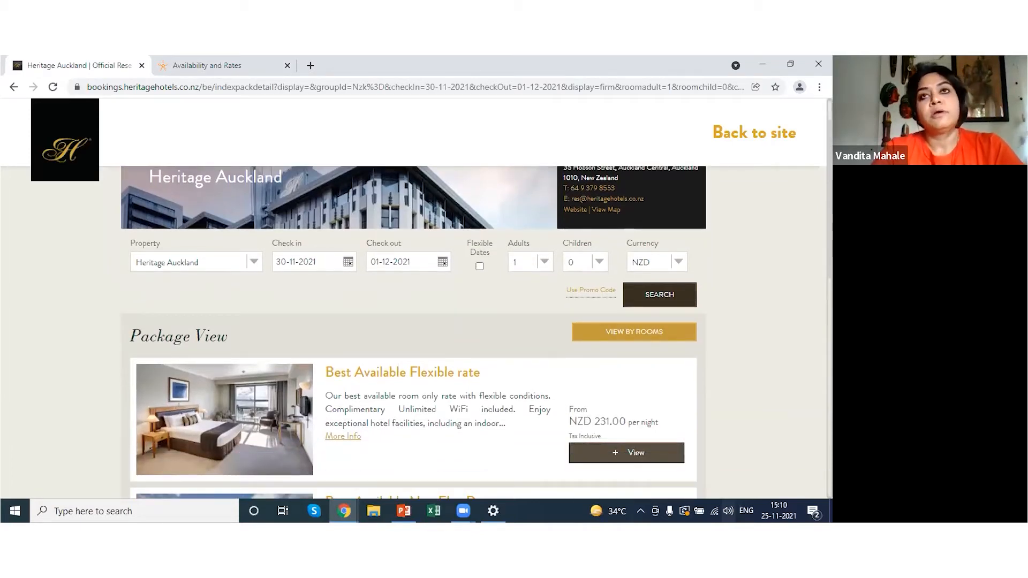
scroll(414, 332, down, 2)
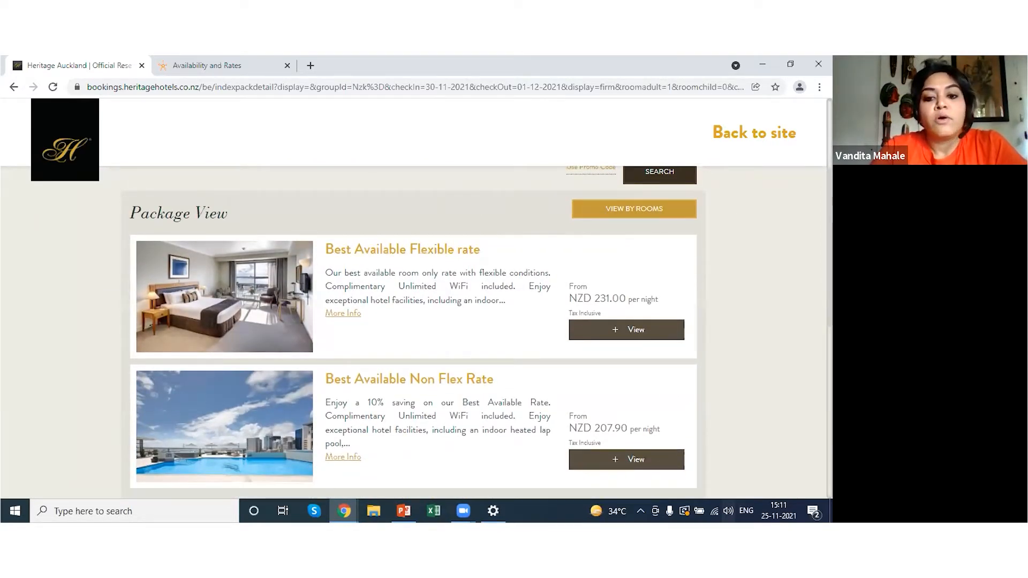
scroll(414, 326, down, 1)
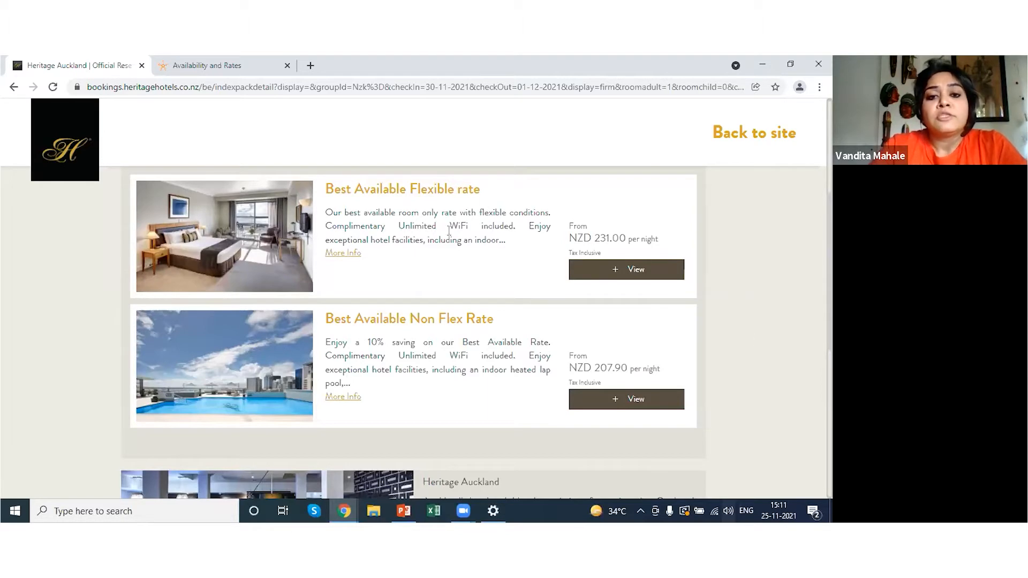
scroll(461, 332, down, 4)
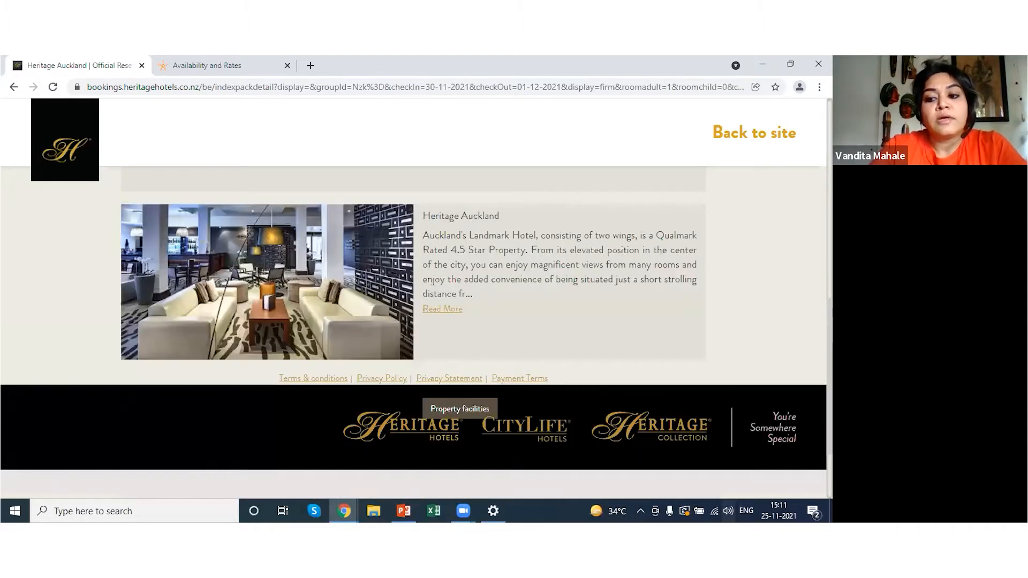
scroll(461, 450, up, 5)
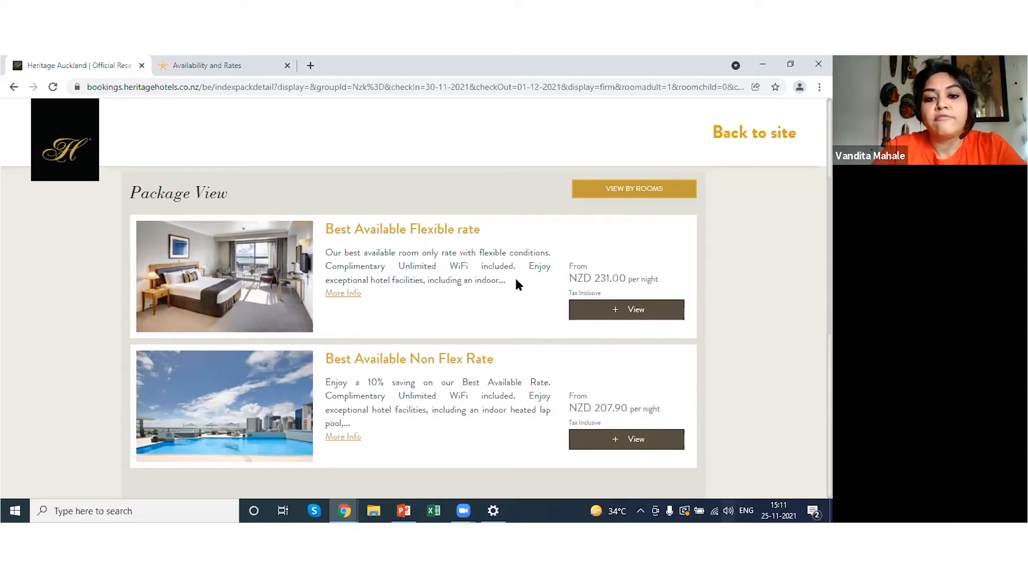
click(339, 295)
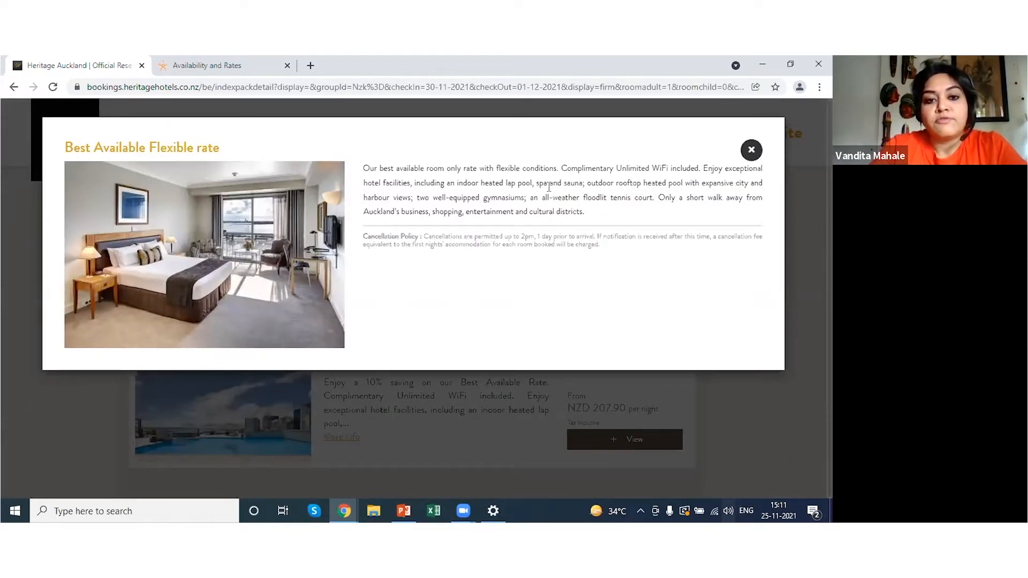
click(752, 150)
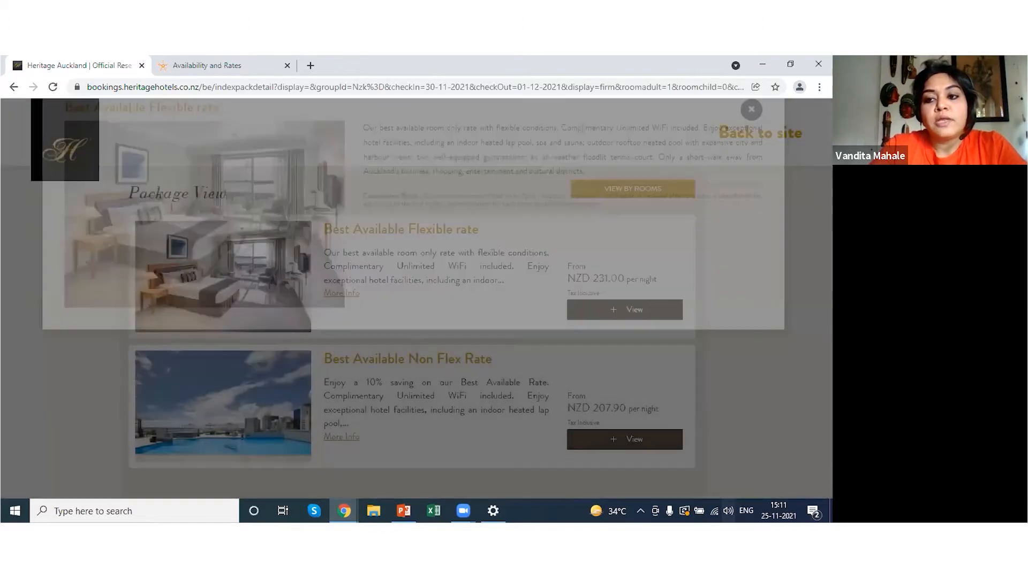
Review the package list on the Heritage Auckland booking page and open the full details of the Best Available Non Flex Rate
scroll(413, 327, up, 1)
scroll(413, 328, up, 3)
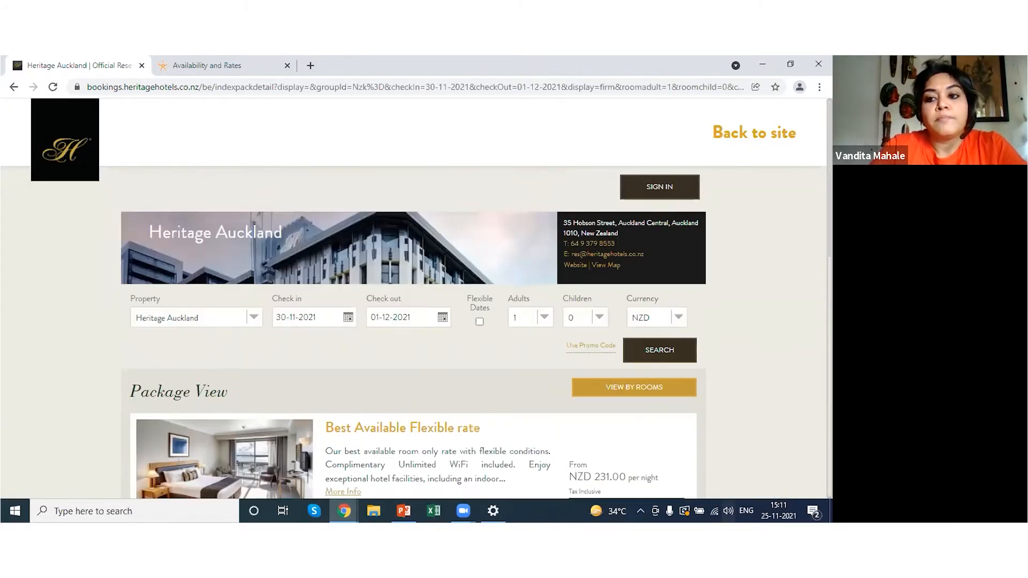
scroll(342, 299, down, 6)
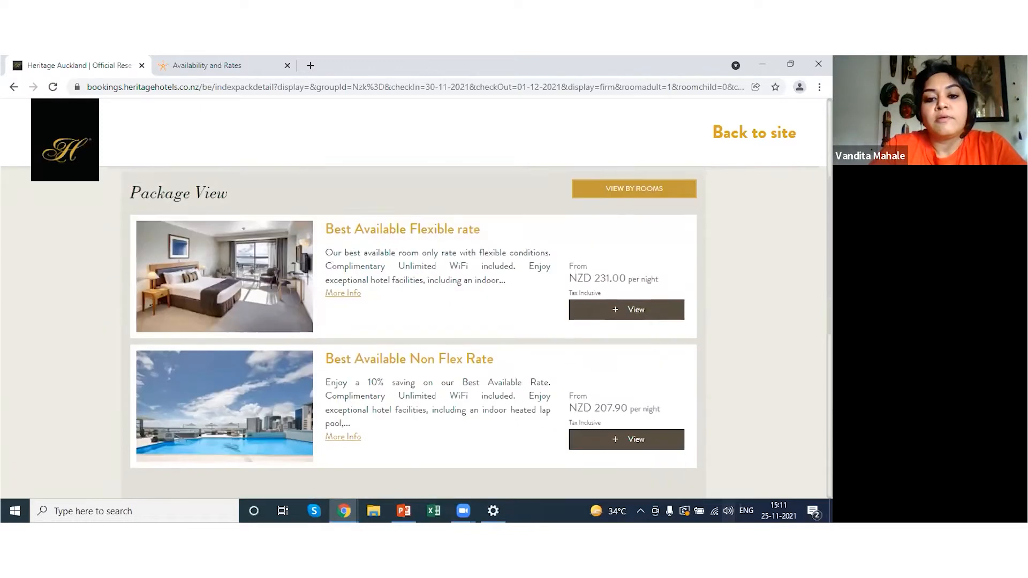
click(341, 298)
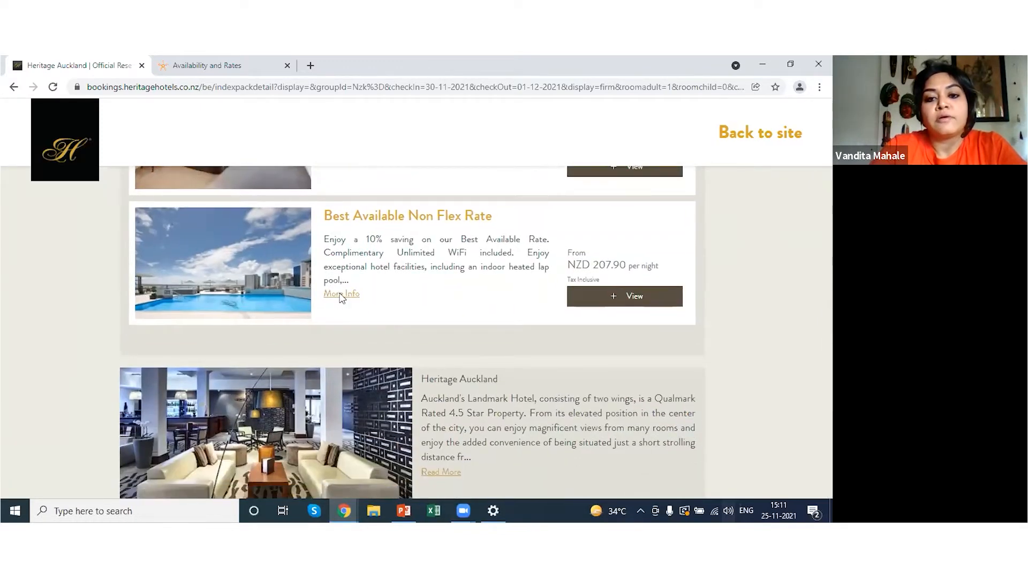
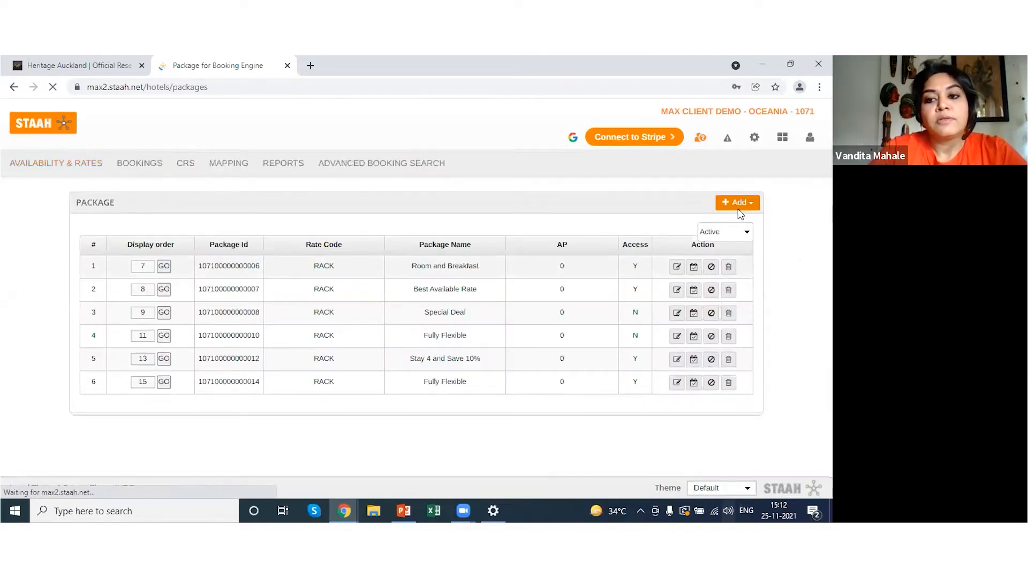
Start a new package with the RACK rate code and name it "Breakfast - refundable"
click(732, 204)
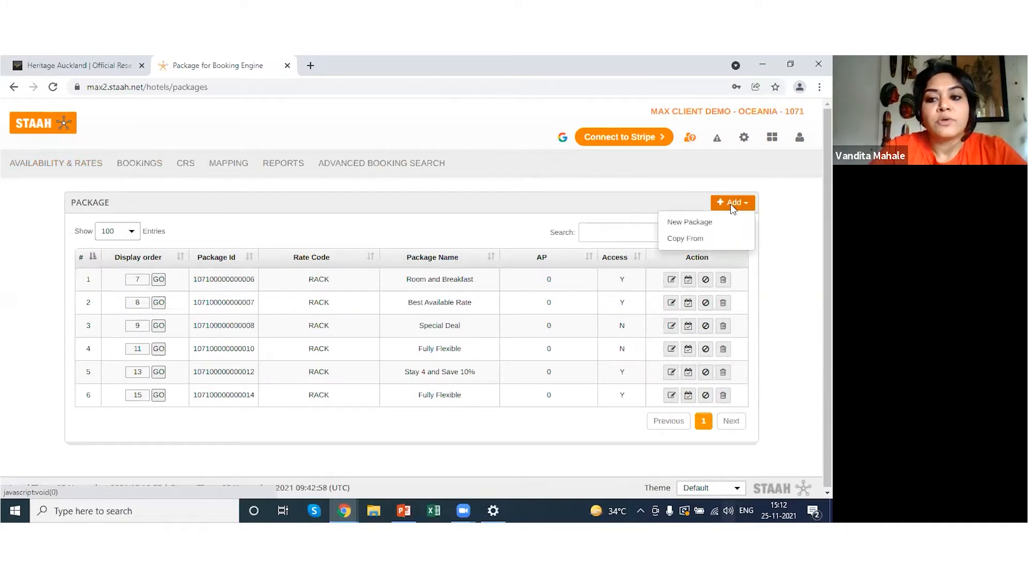
click(699, 227)
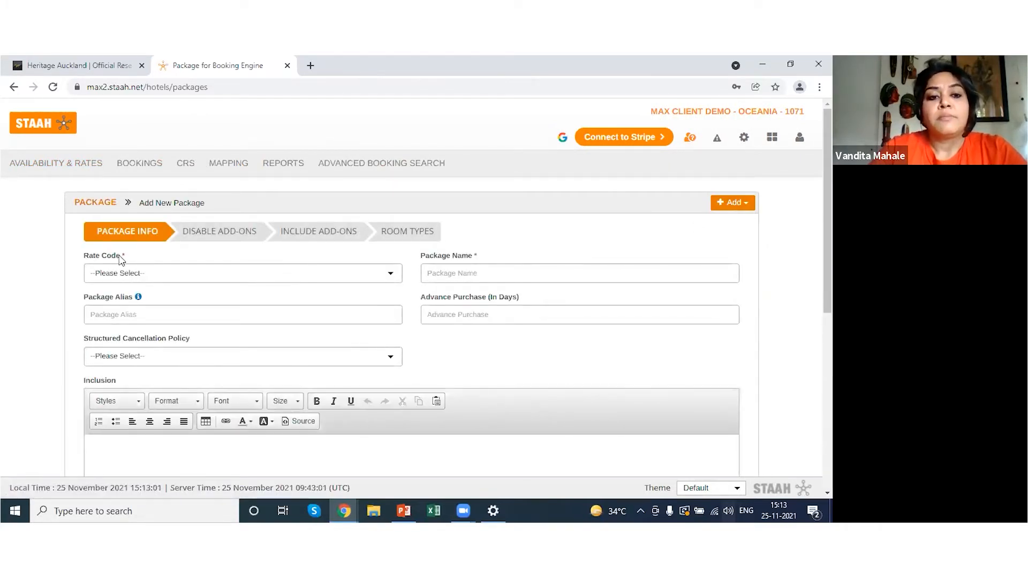
click(147, 275)
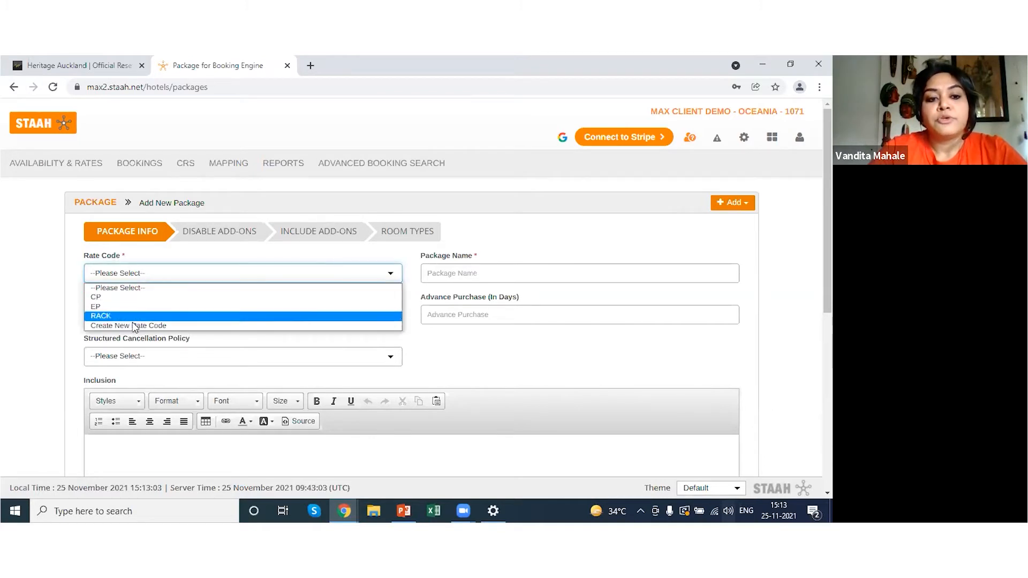
click(143, 316)
click(459, 273)
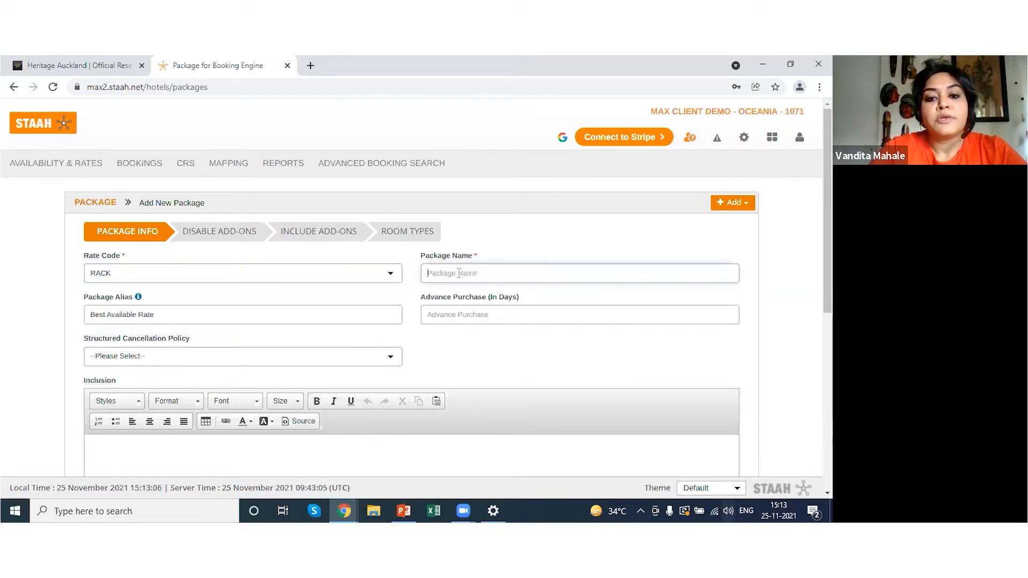
text(Break)
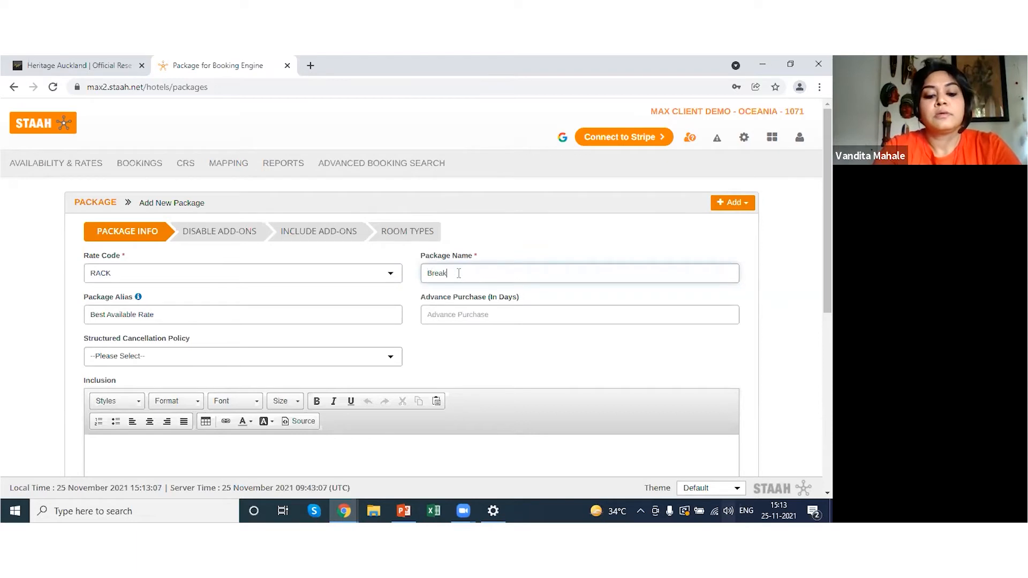
text(fast - refundable)
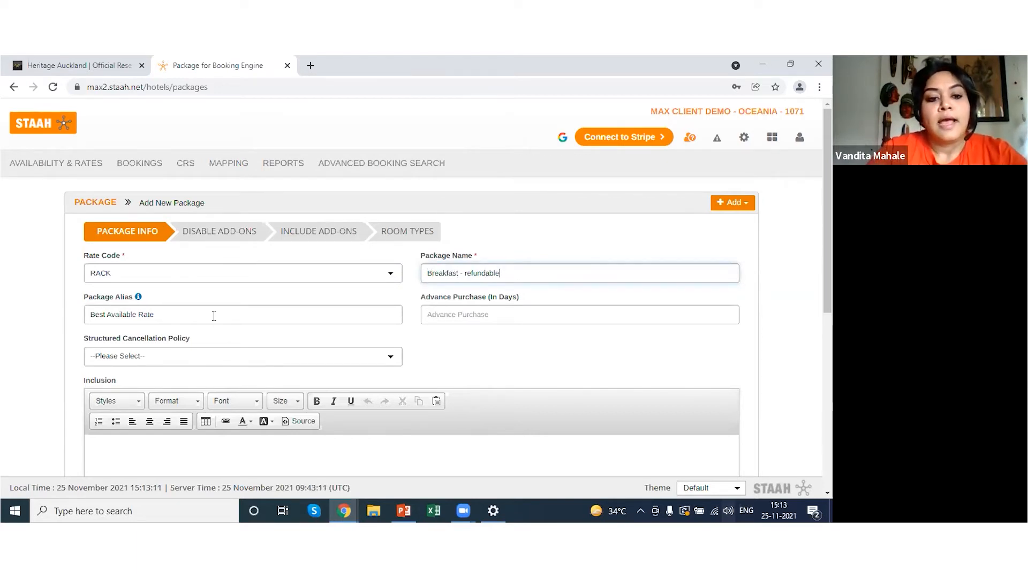
Set the package's structured cancellation policy to 7 days and enter "Breakfast" as the inclusion text
click(213, 357)
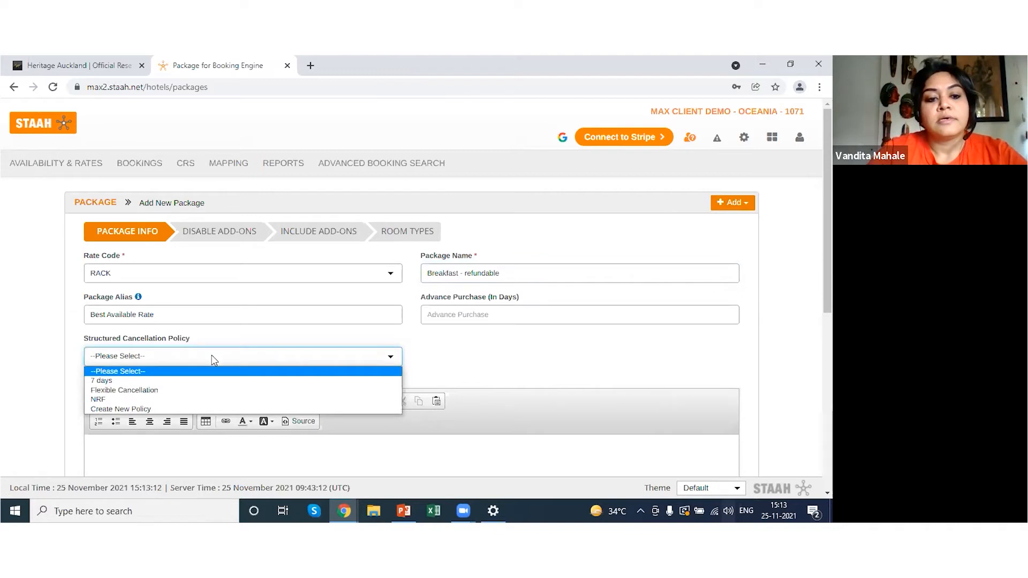
click(190, 381)
scroll(449, 321, down, 3)
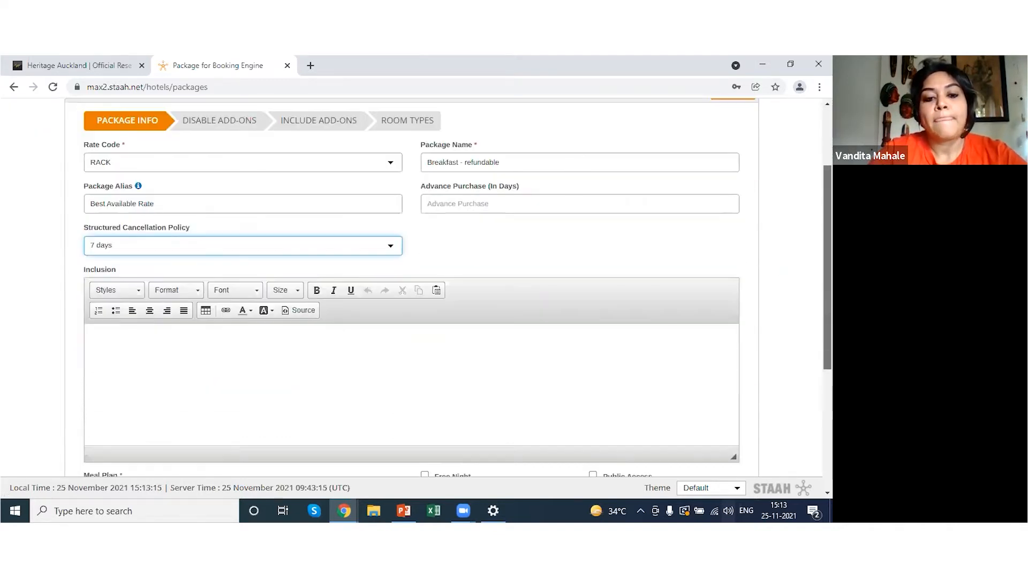
click(449, 321)
text(Bre)
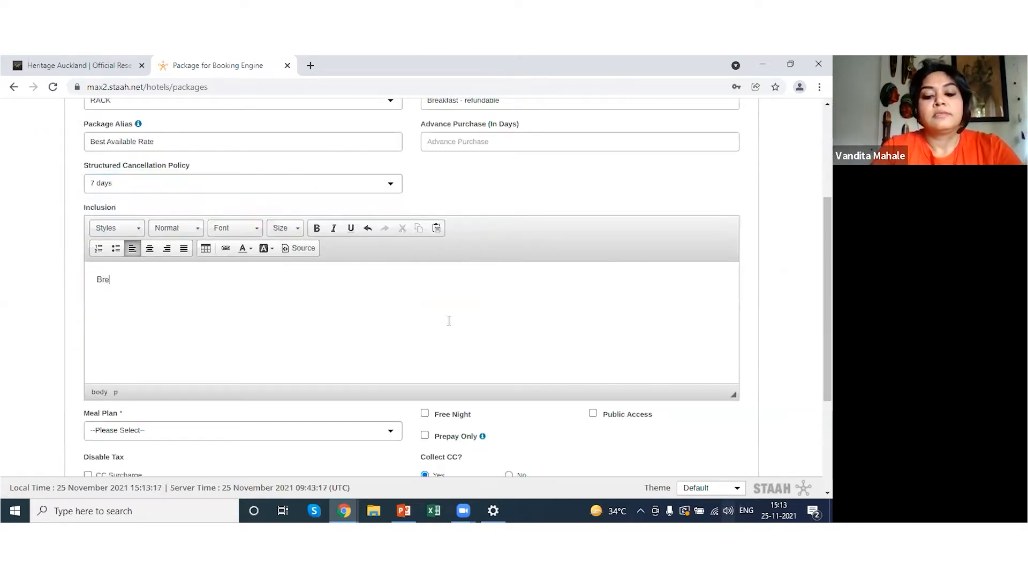
text(akfast)
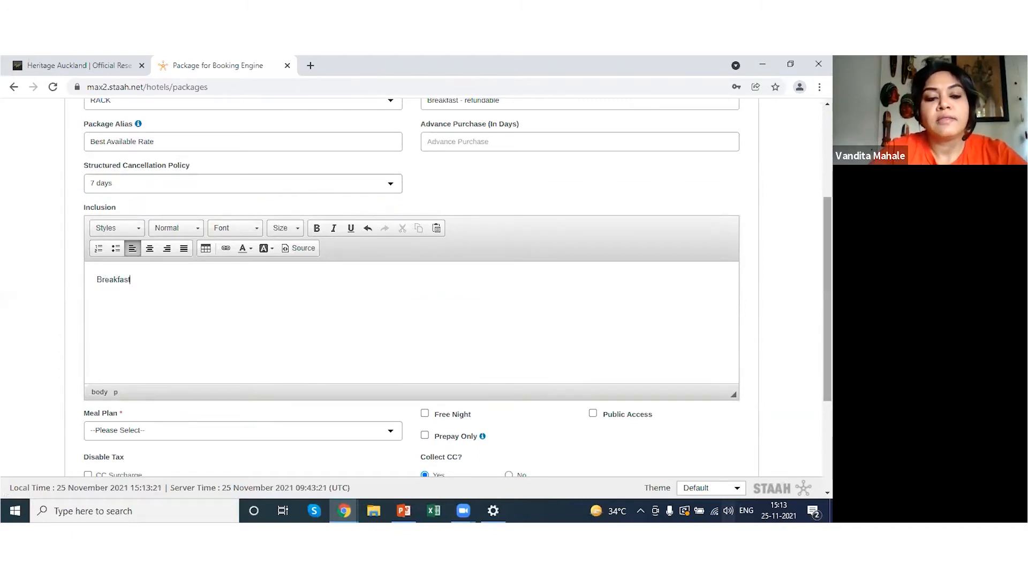
Set the package's meal plan to BreakFast and enable public access, leaving Free Night off
scroll(411, 289, down, 3)
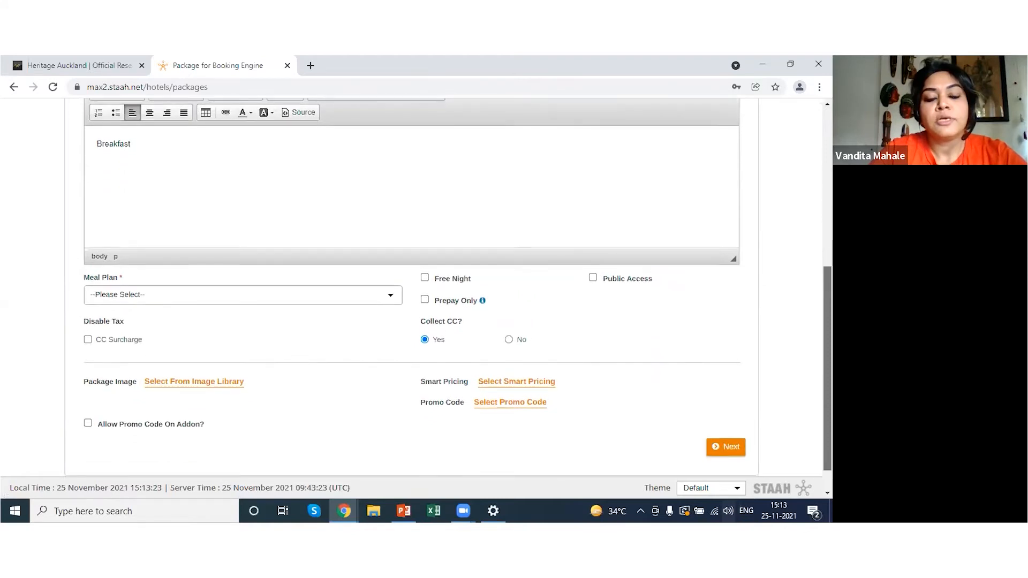
click(274, 275)
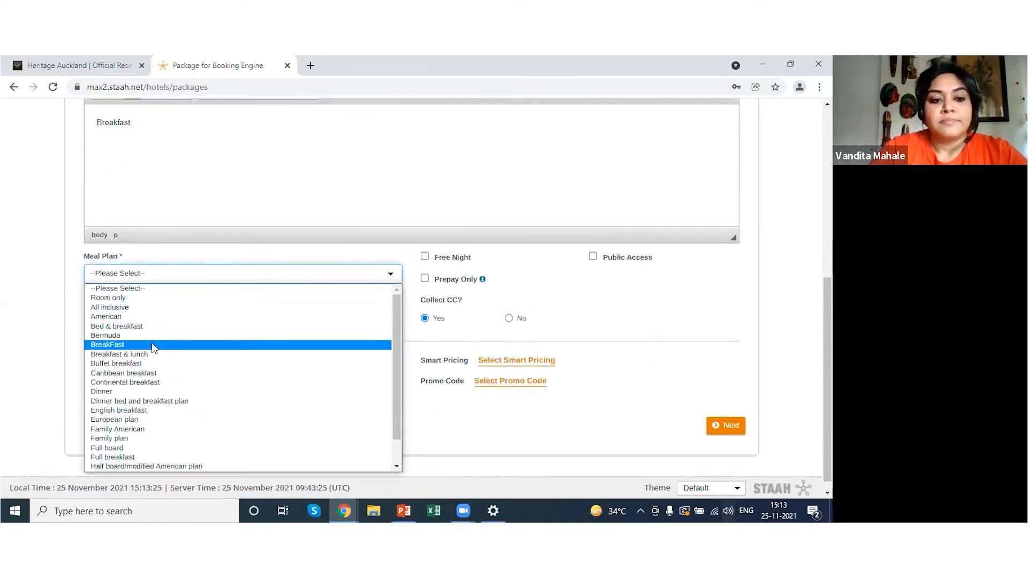
click(155, 346)
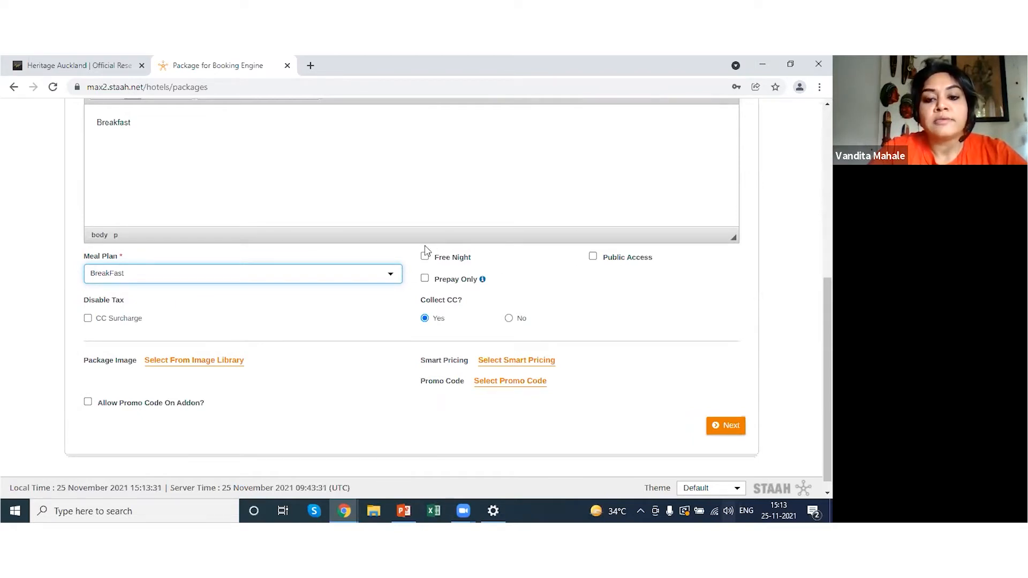
click(425, 257)
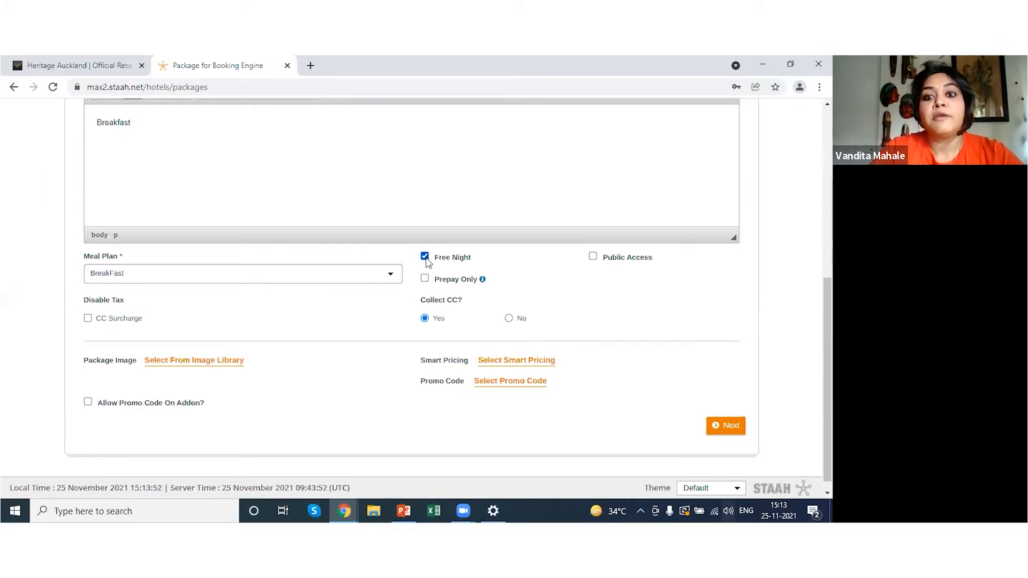
click(426, 259)
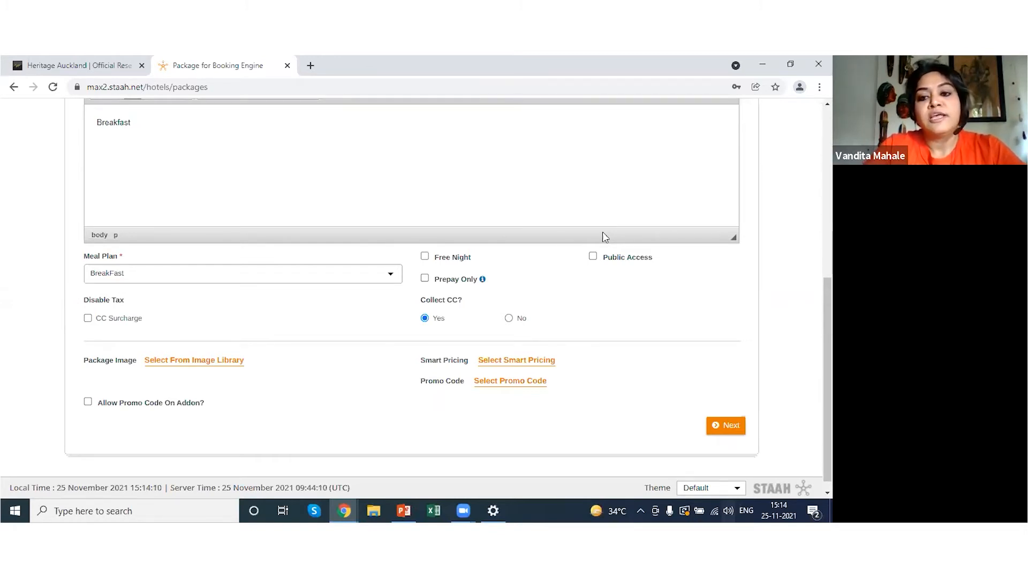
click(593, 257)
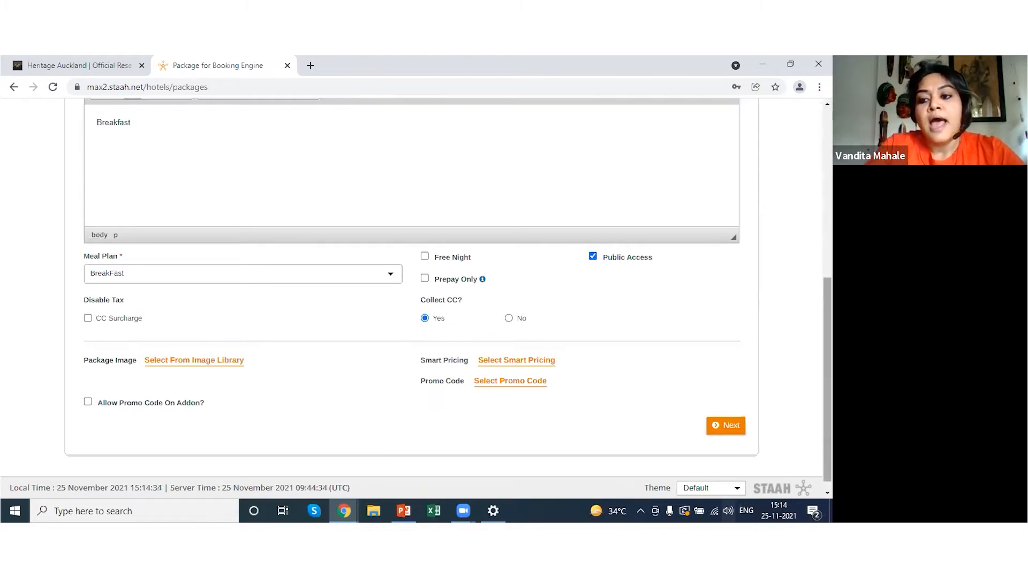
Assign the breakfast buffet picture from the image library as the package image and continue to the add-ons to disable
scroll(528, 216, down, 1)
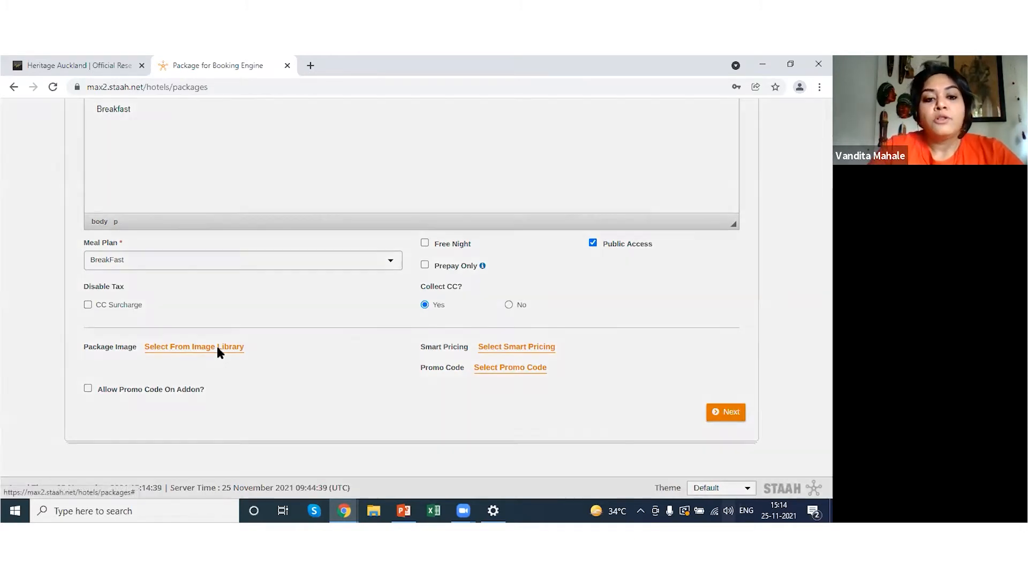
click(217, 349)
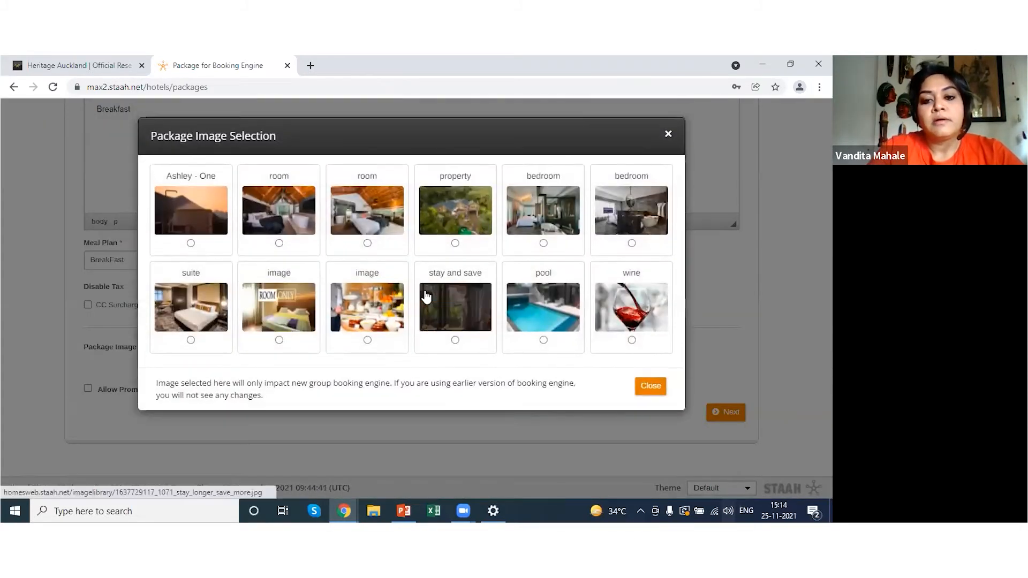
click(368, 341)
click(668, 134)
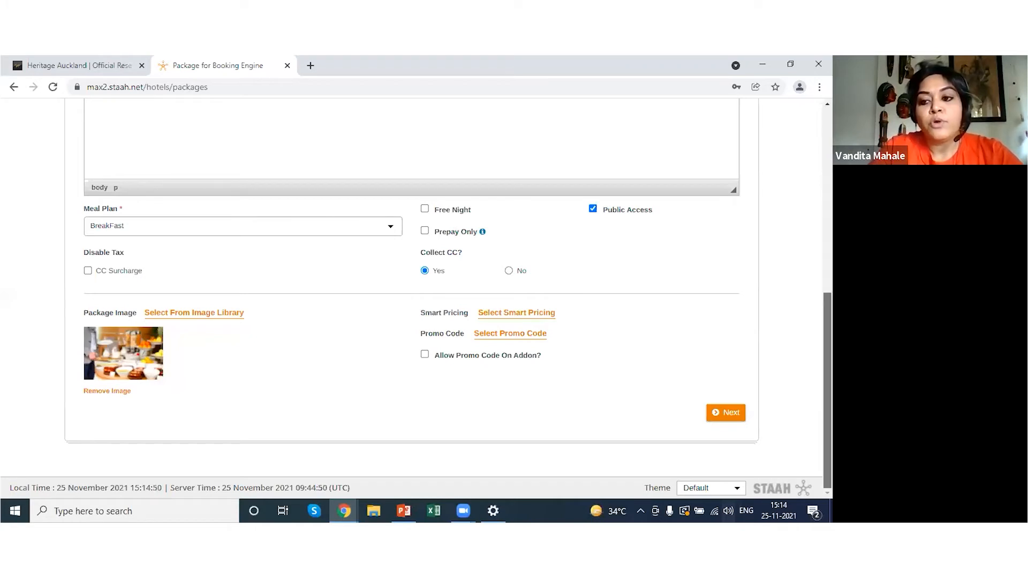
click(730, 414)
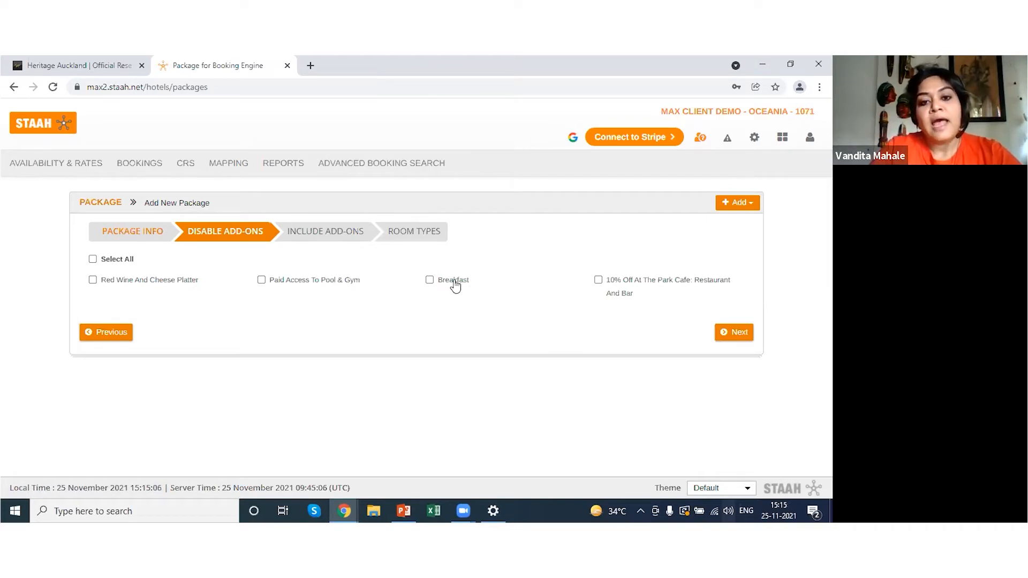
Disable Breakfast as an optional add-on and include it in the package for 2 adults
click(437, 285)
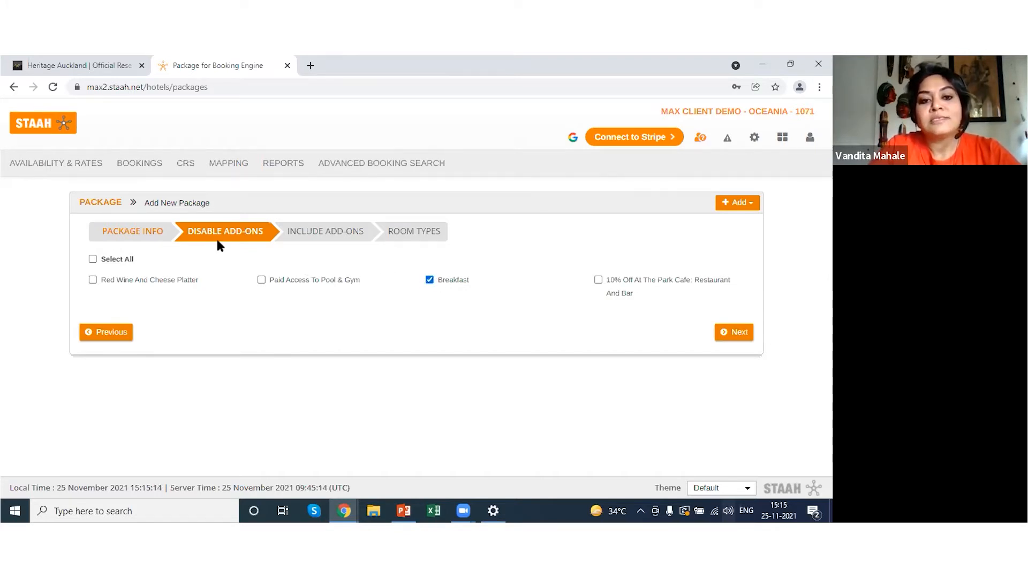
click(738, 338)
click(97, 334)
click(276, 328)
text(2)
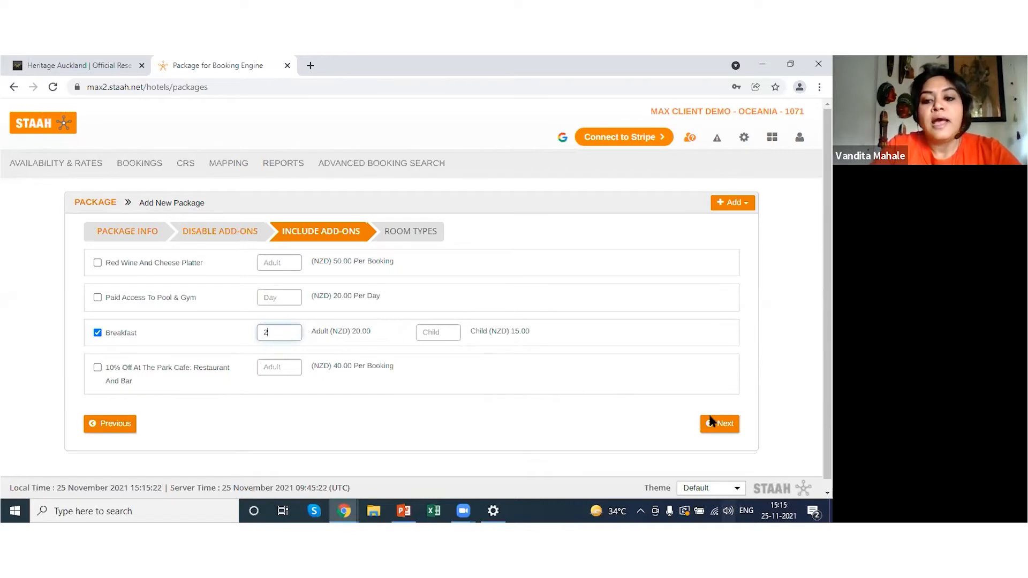
Open the property's own booking engine page in a new browser tab and switch to it
click(743, 138)
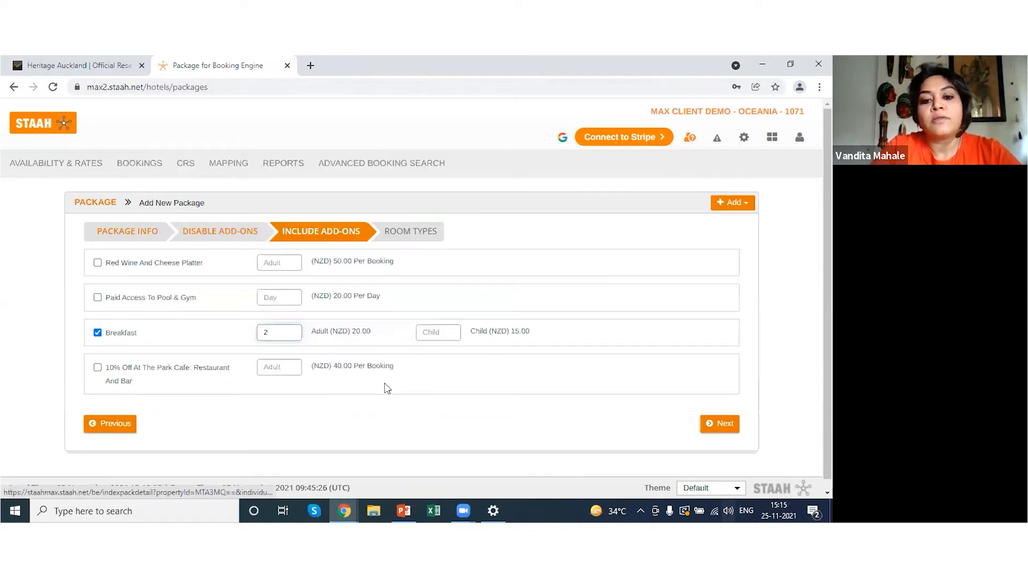
mouse_move(741, 141)
right_click(397, 299)
click(429, 312)
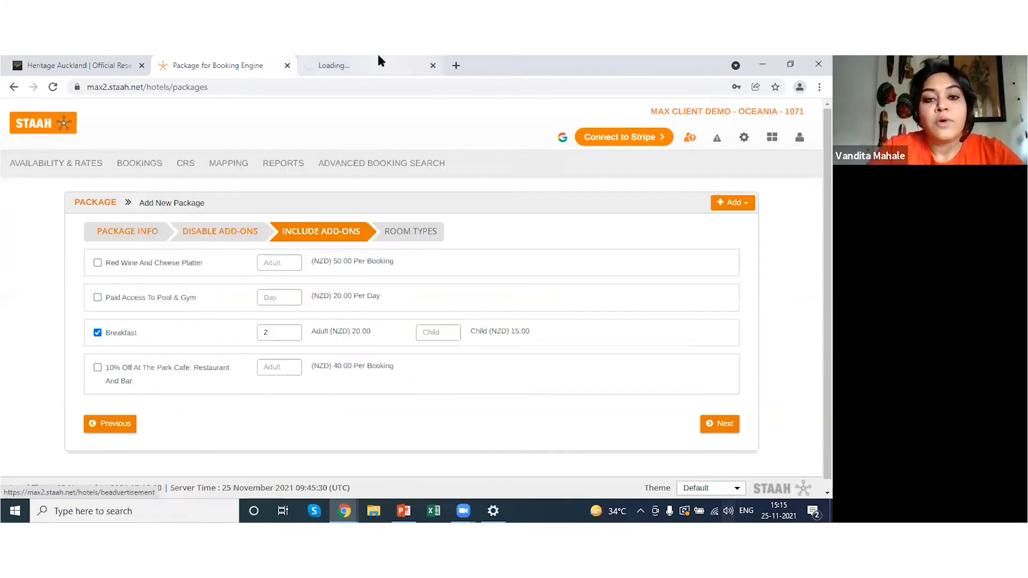
click(377, 58)
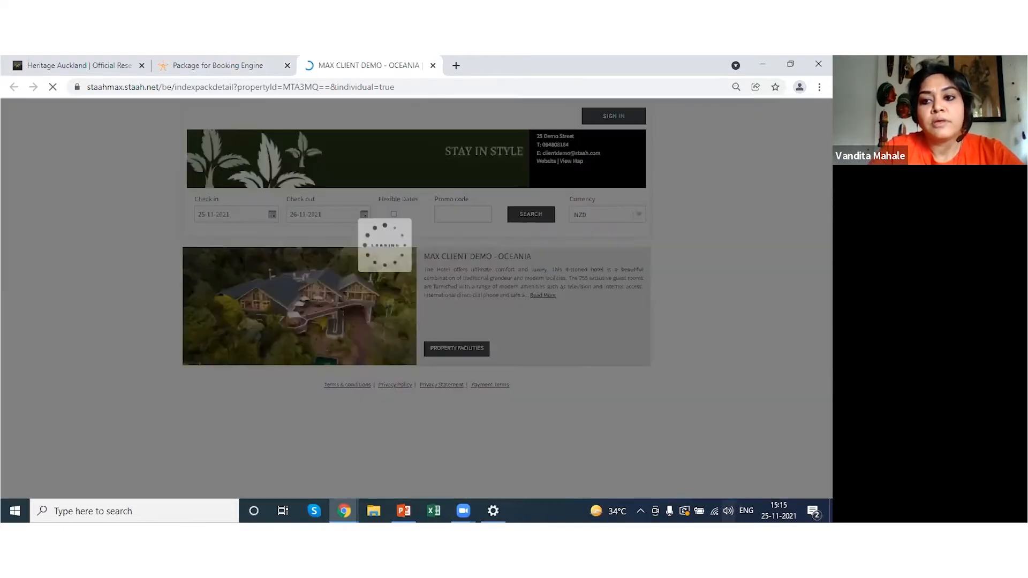
Select Villa 2 under the Room and Breakfast package and examine the included add-on, optional extras and charges in the booking cart
scroll(567, 296, down, 1)
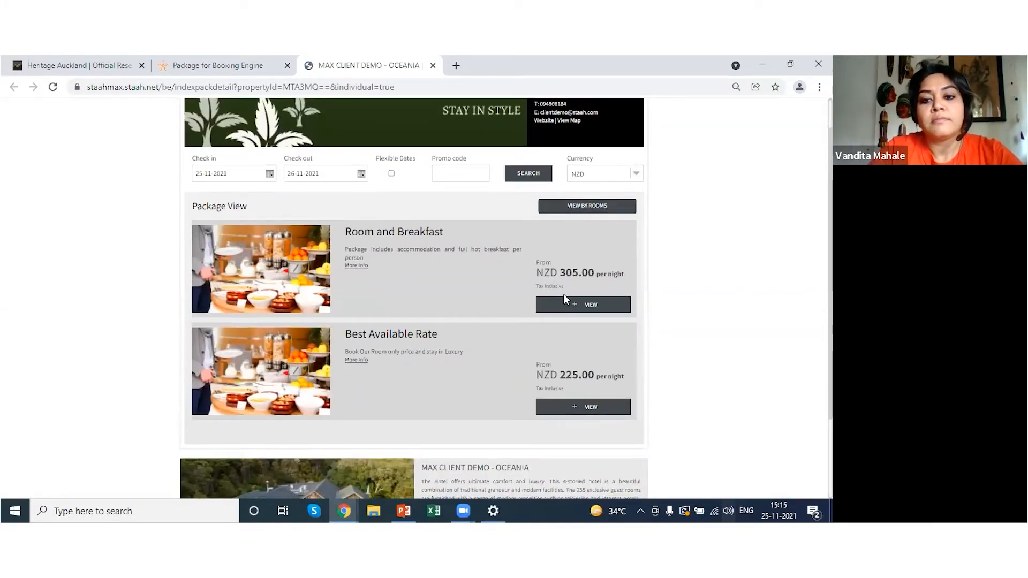
click(567, 301)
scroll(583, 297, down, 3)
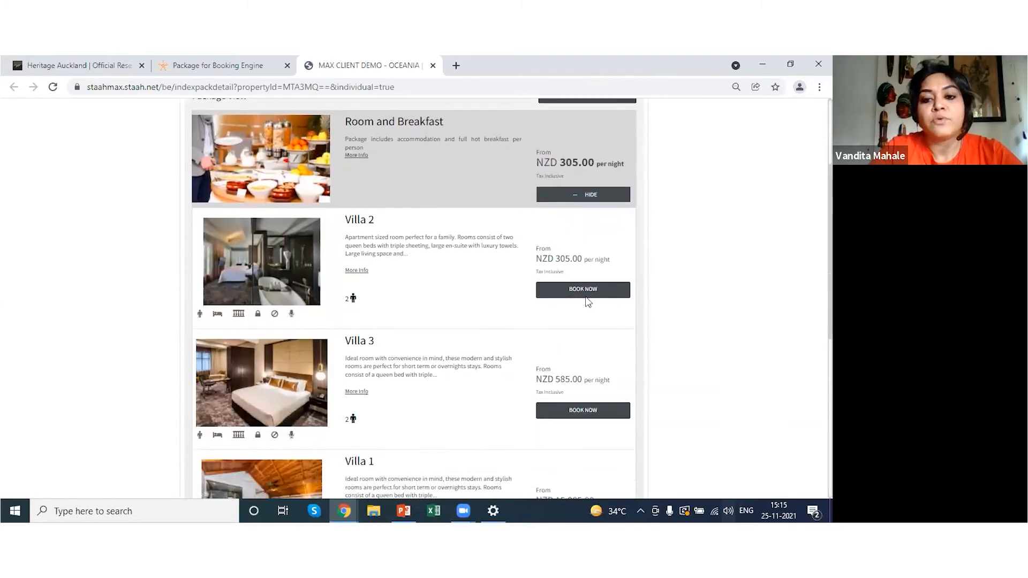
click(583, 294)
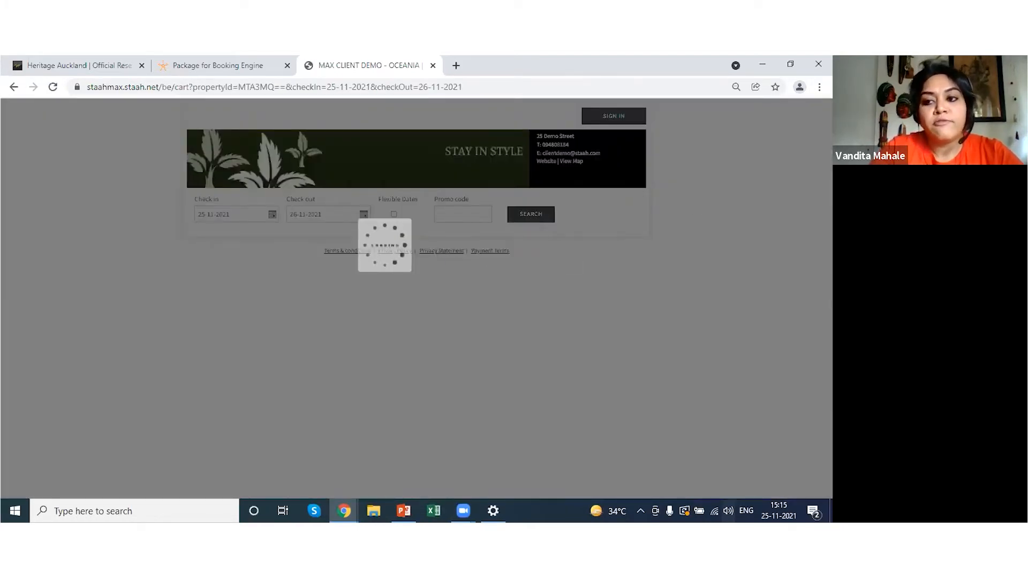
scroll(412, 300, down, 5)
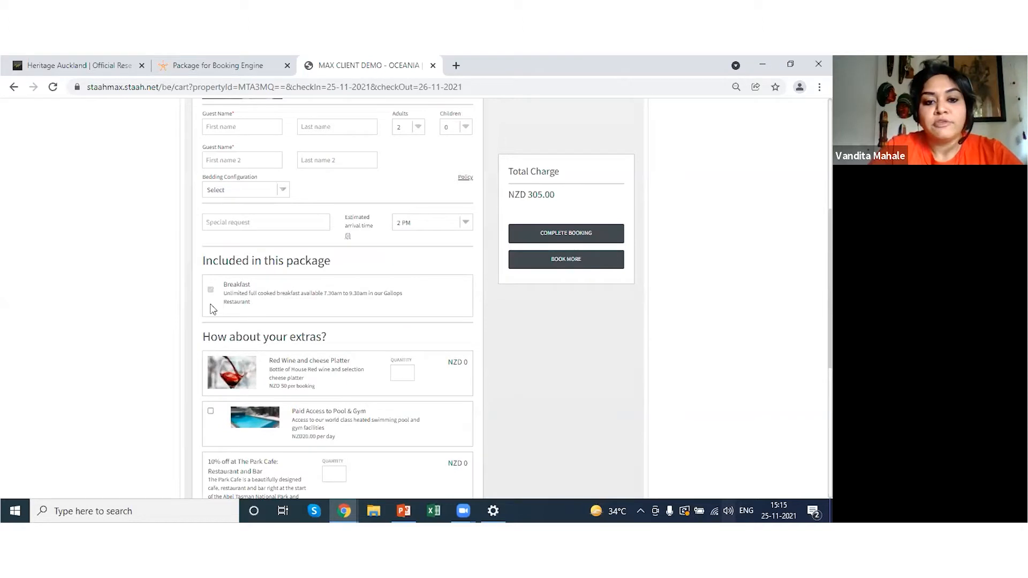
scroll(788, 236, down, 4)
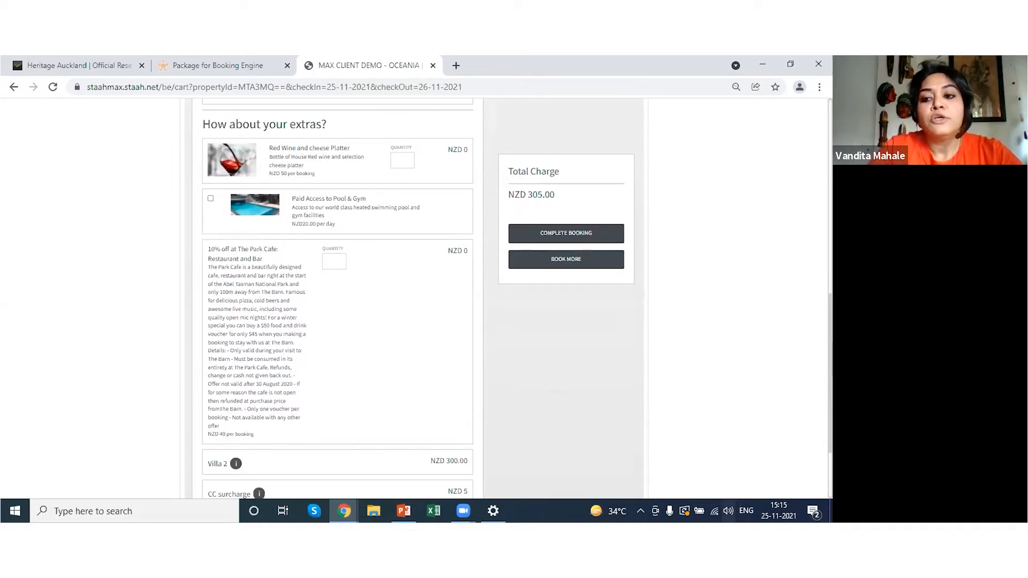
scroll(337, 300, down, 2)
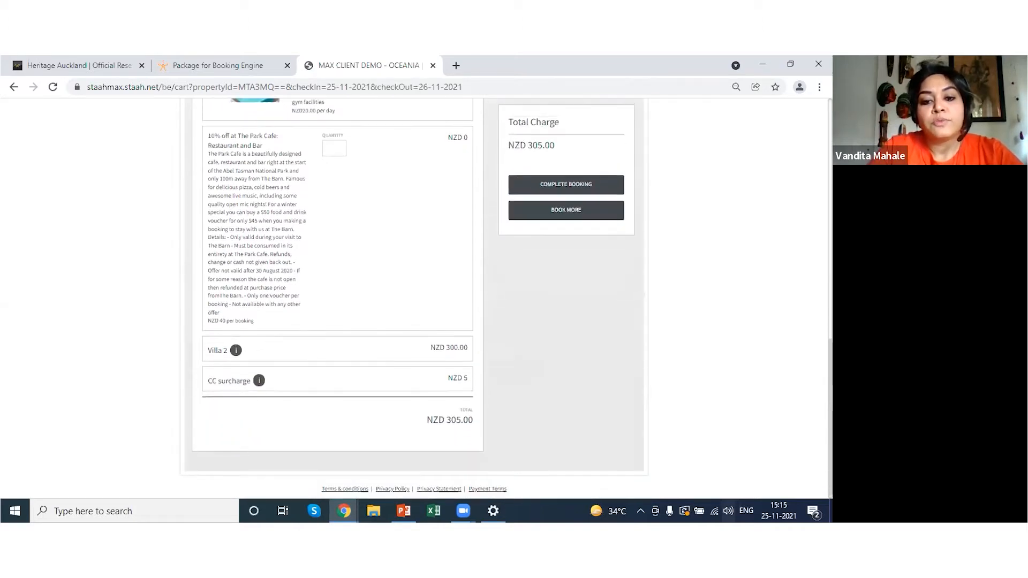
Return to the package setup in STAAH and continue from the included add-ons to the room types
scroll(337, 300, up, 6)
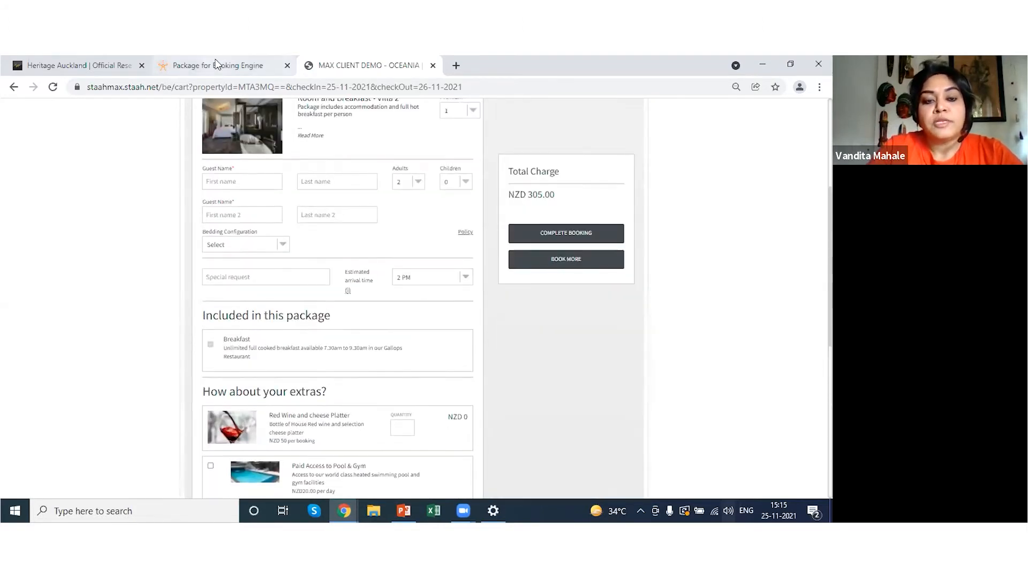
click(230, 66)
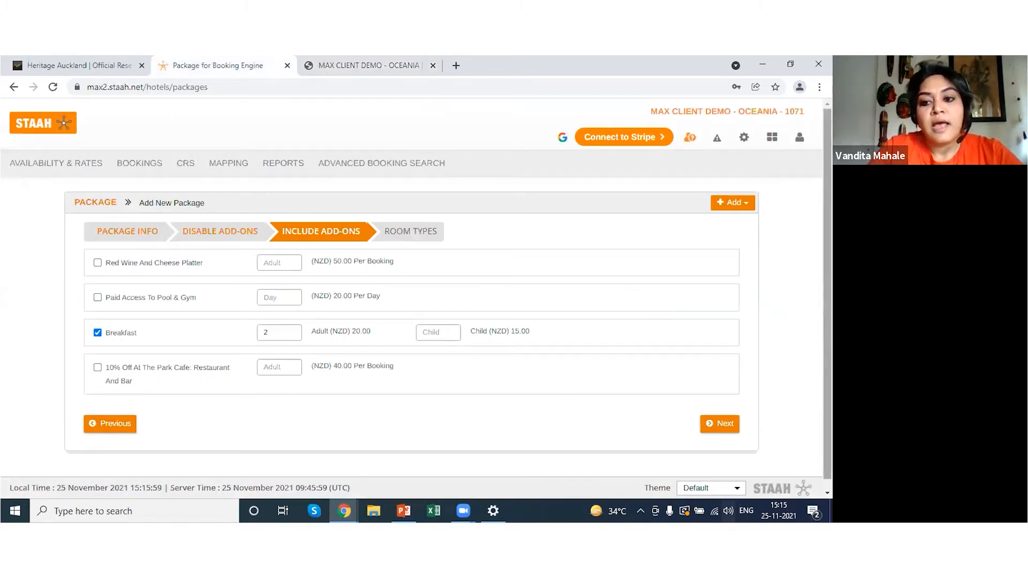
scroll(416, 294, down, 1)
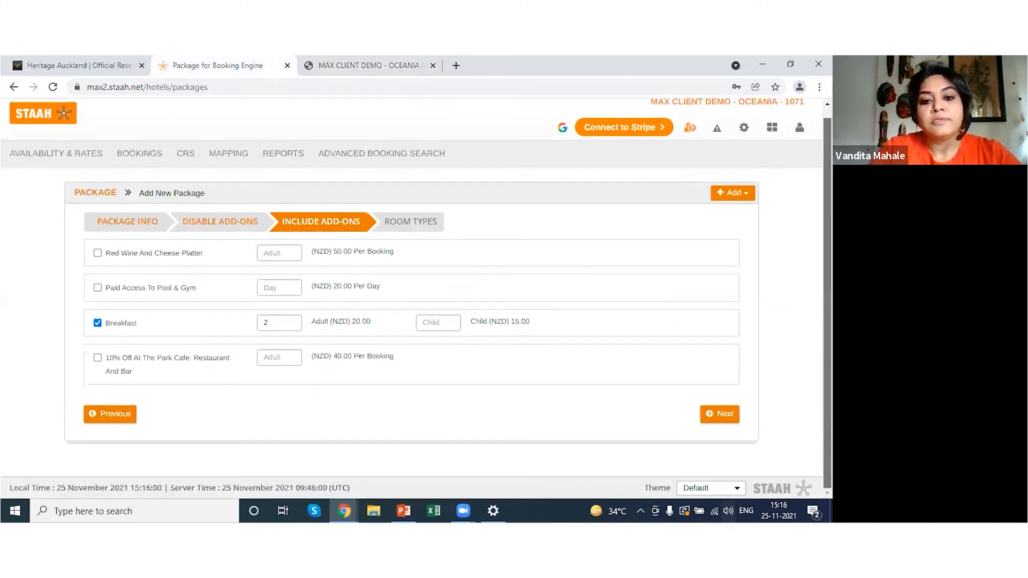
click(712, 415)
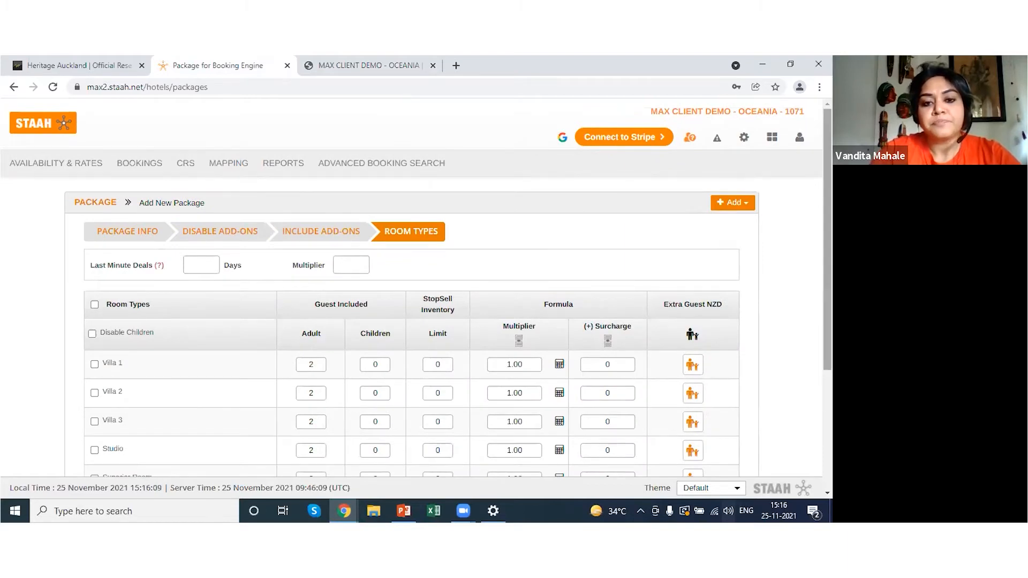
Include all room types from Villa 1 to Chalet in the package and save it
scroll(416, 287, down, 1)
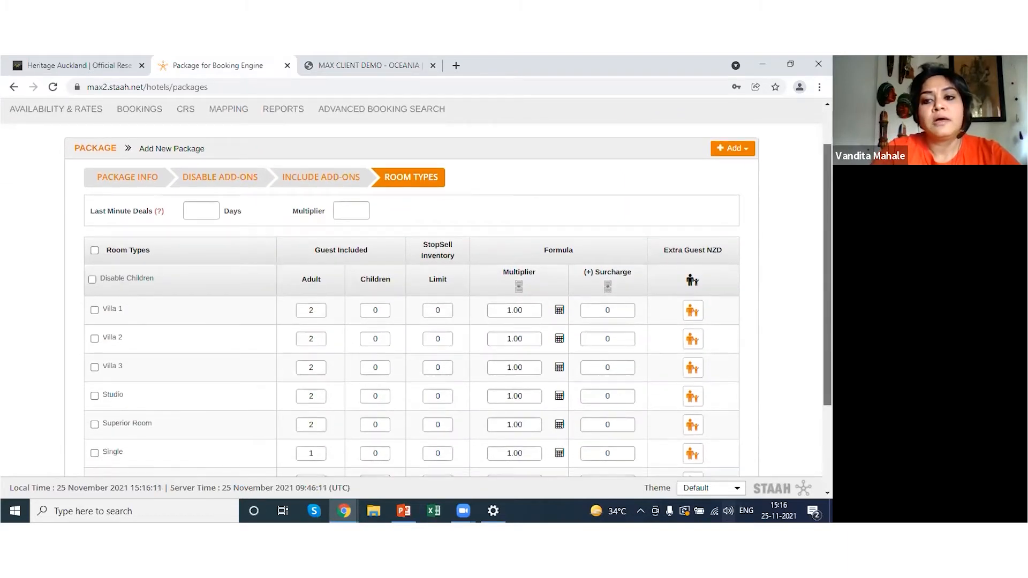
scroll(411, 300, down, 1)
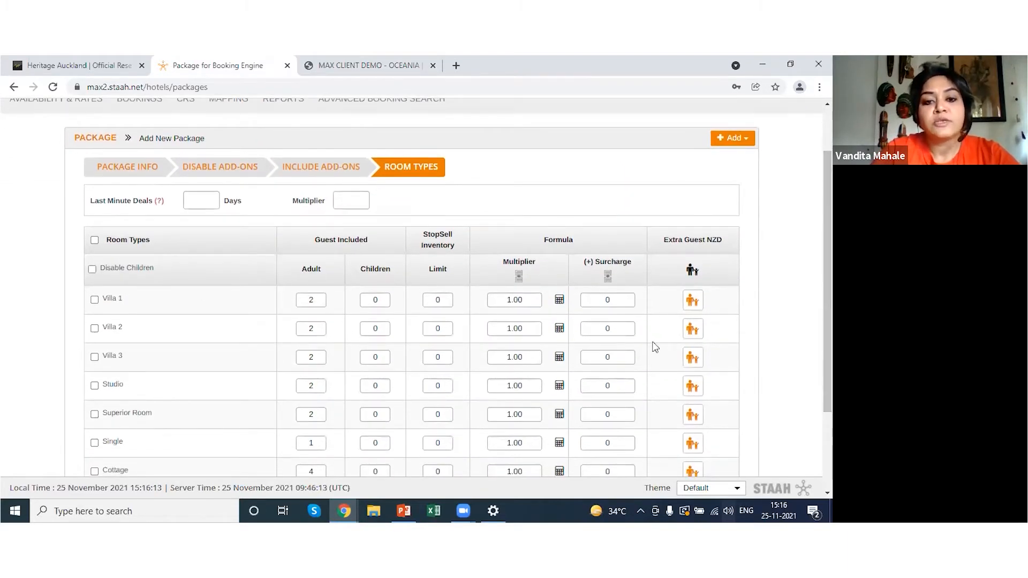
scroll(827, 282, down, 1)
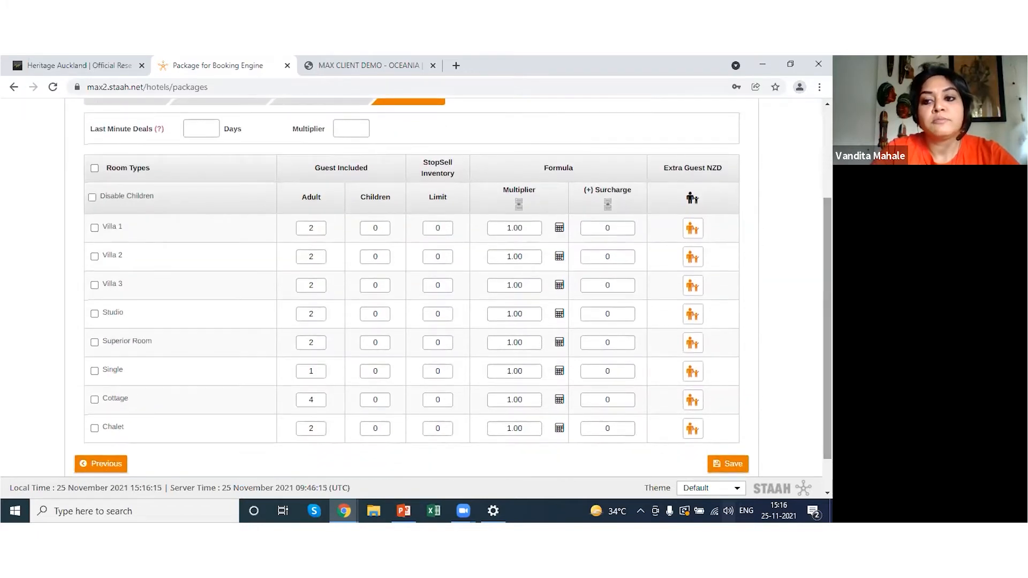
click(94, 227)
click(95, 256)
click(95, 285)
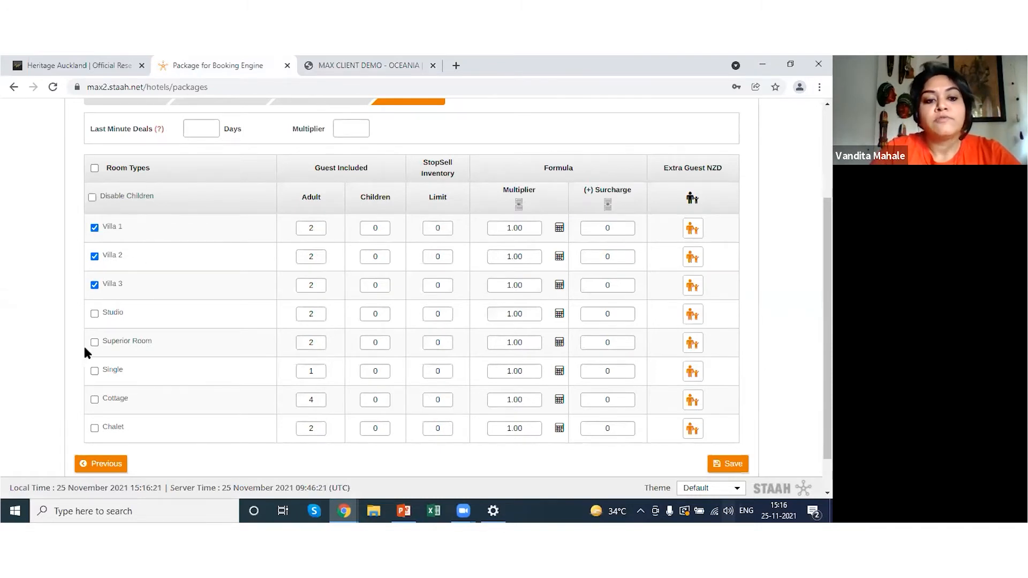
click(94, 168)
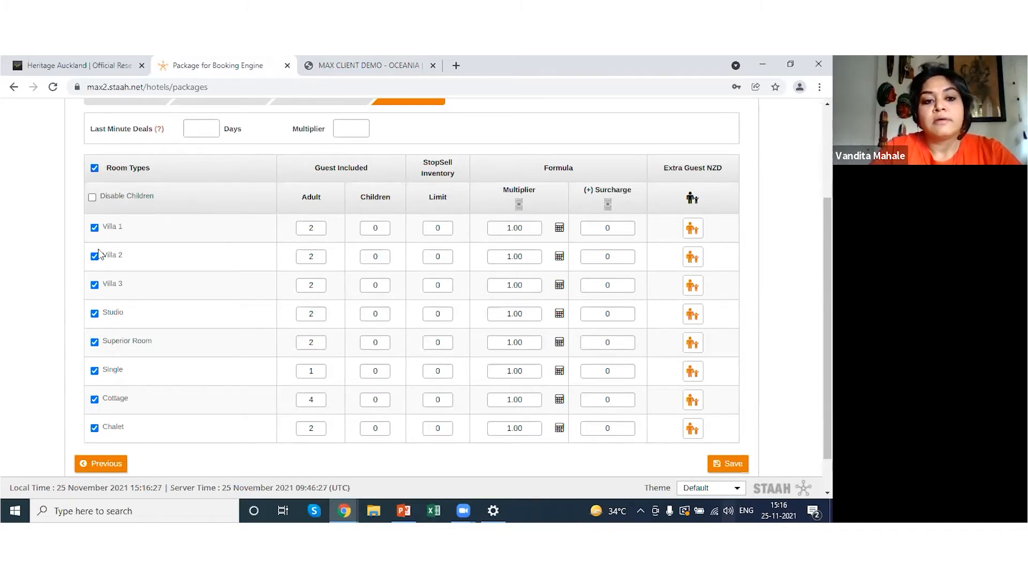
scroll(449, 293, down, 1)
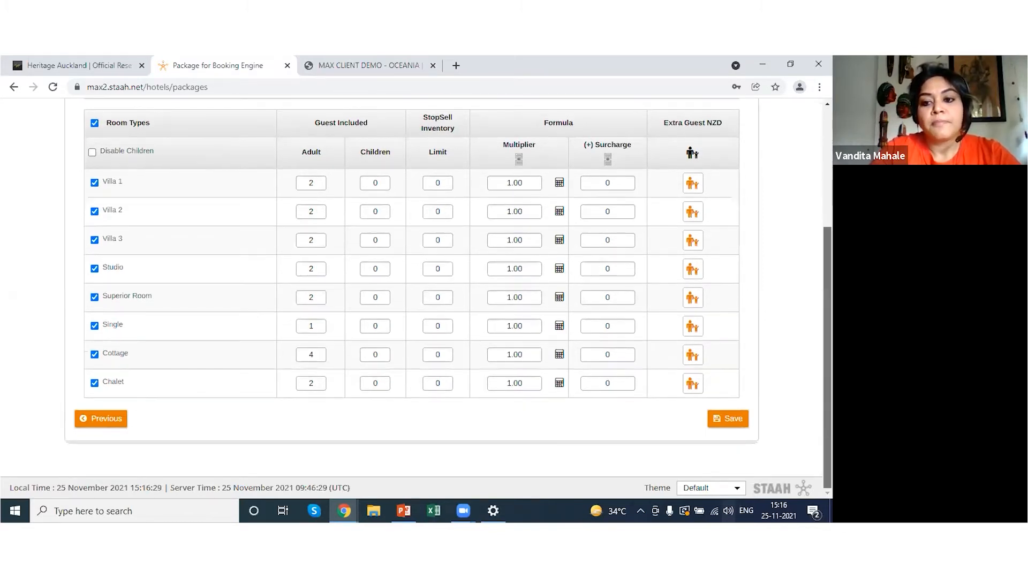
click(734, 421)
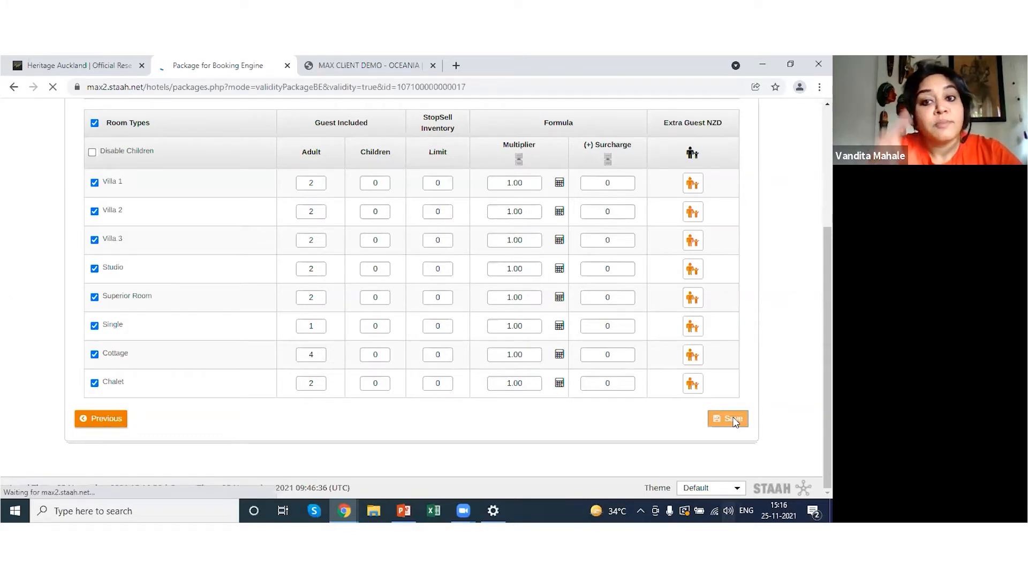
Set the first validity period of the Breakfast - refundable package from 25 Nov 2021 to 14 Dec 2021
drag(828, 321, 828, 405)
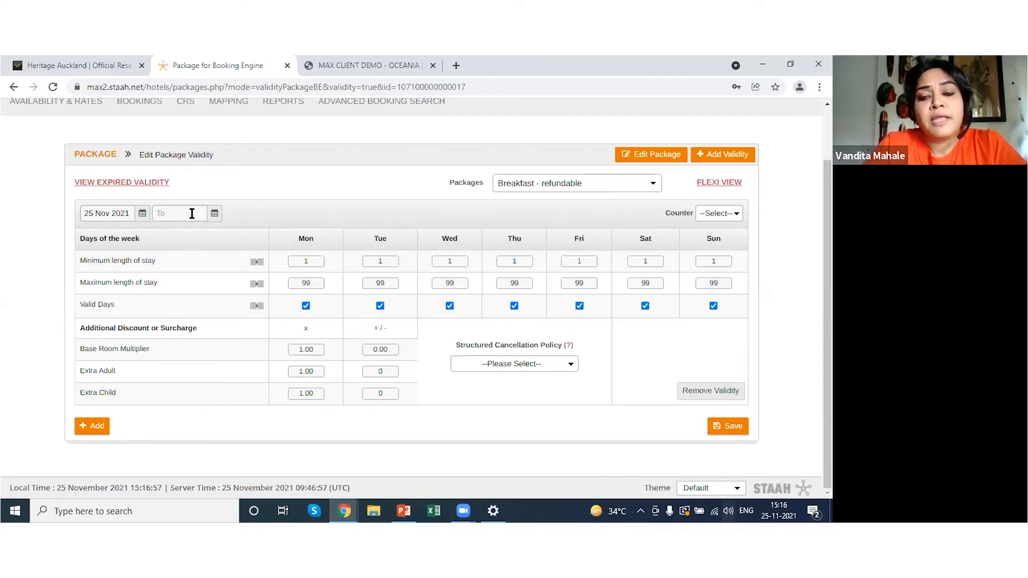
click(143, 214)
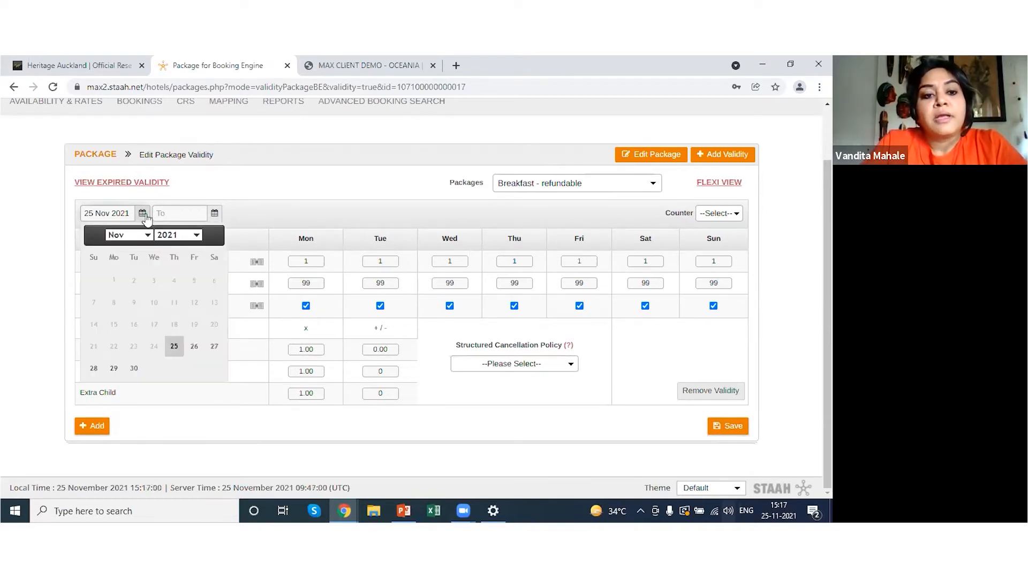
click(174, 347)
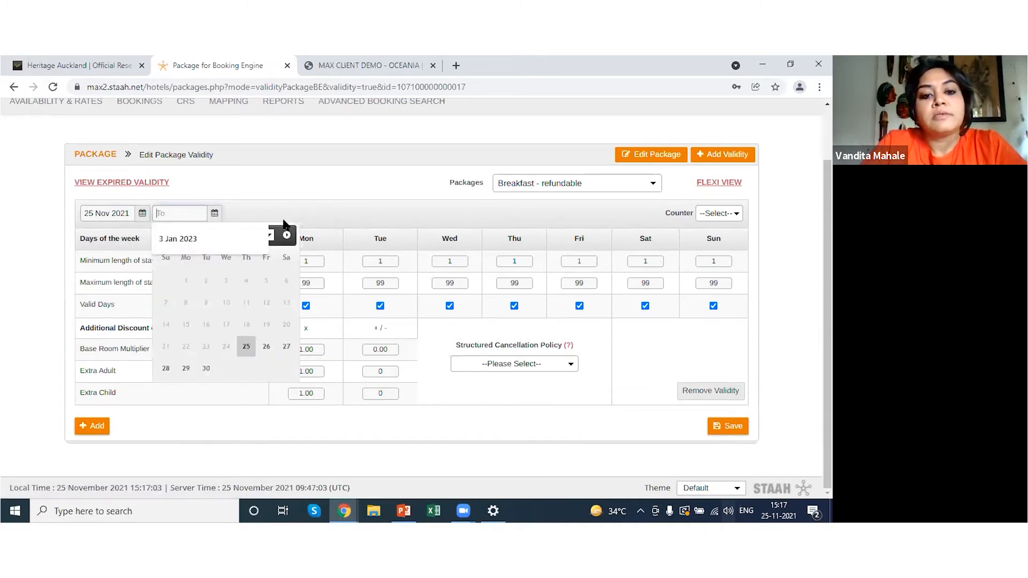
click(287, 234)
click(207, 325)
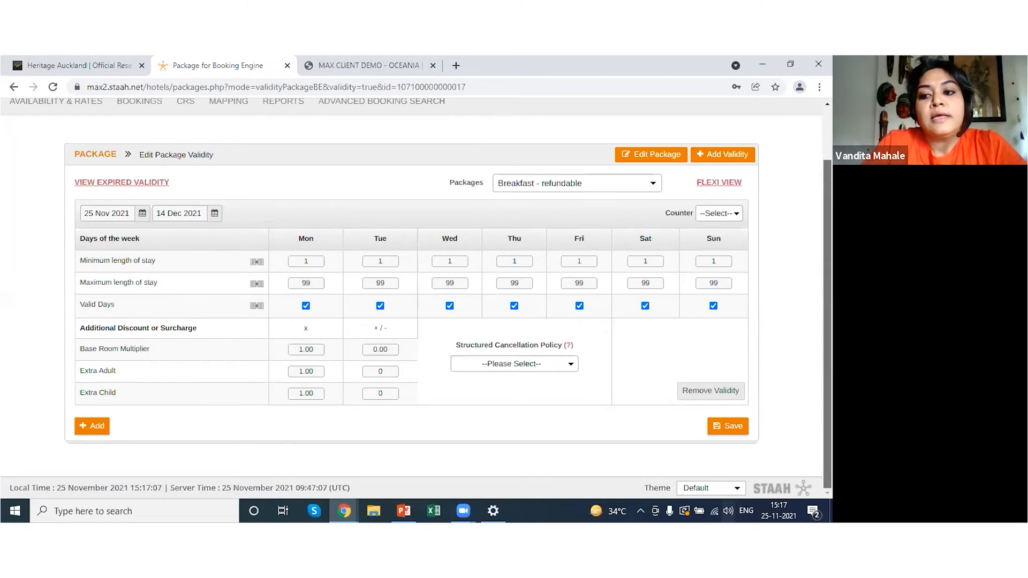
Add a second validity period for the package from 14 Dec 2021 to 3 Jan 2022
click(90, 426)
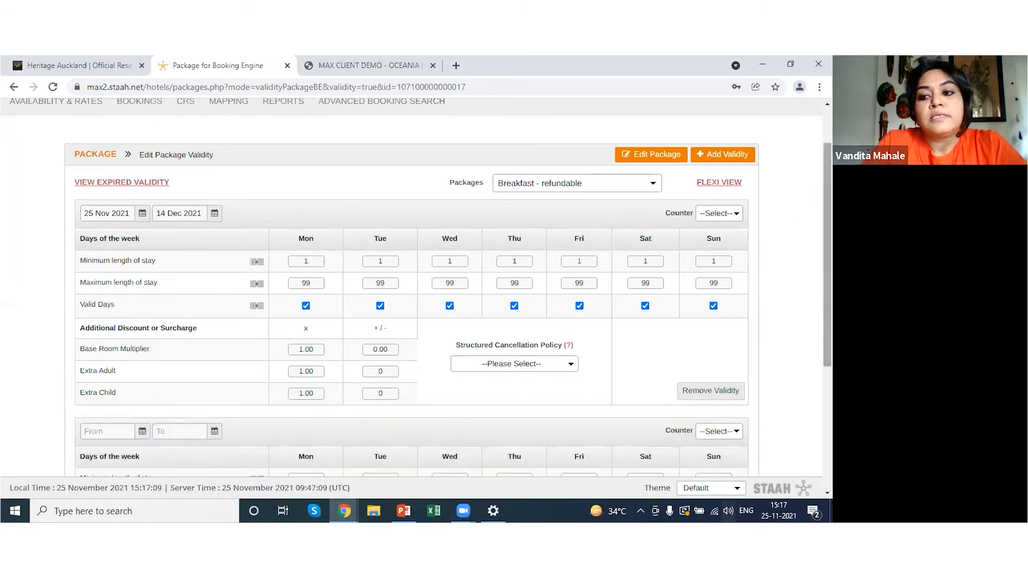
scroll(294, 299, down, 3)
click(118, 293)
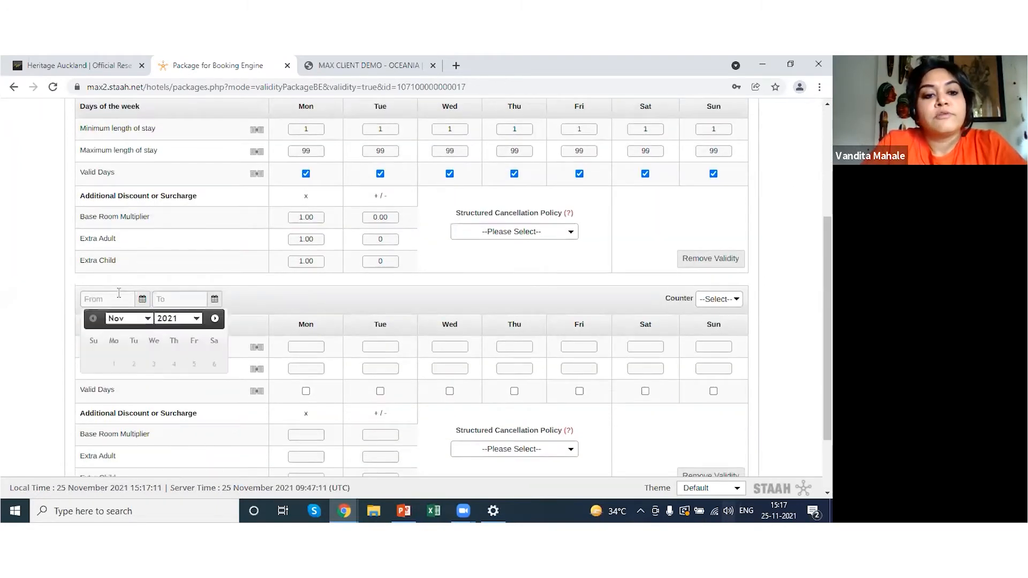
click(215, 318)
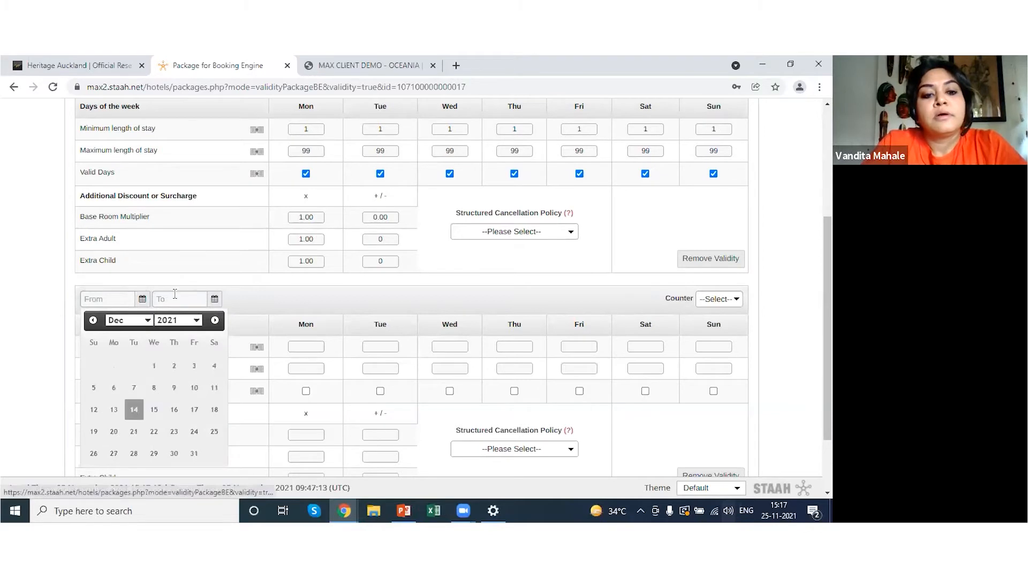
click(134, 410)
click(177, 299)
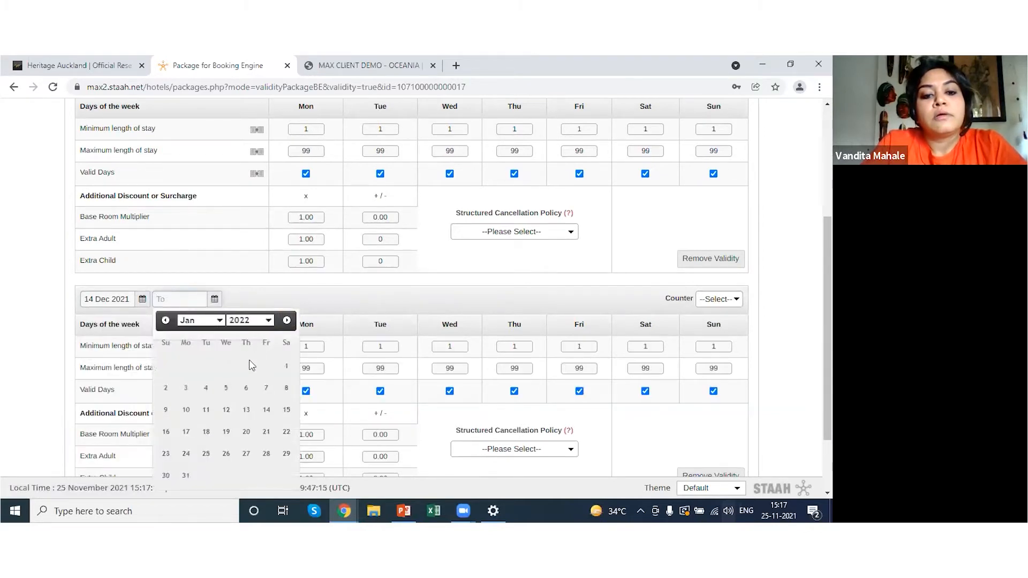
click(186, 388)
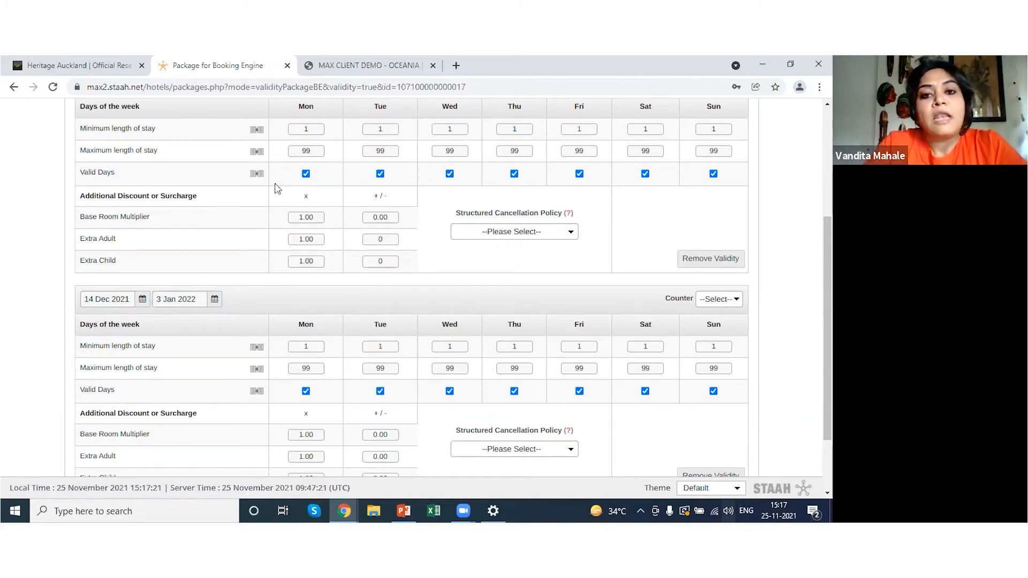
Try to save the two package validity periods
drag(827, 300, 827, 349)
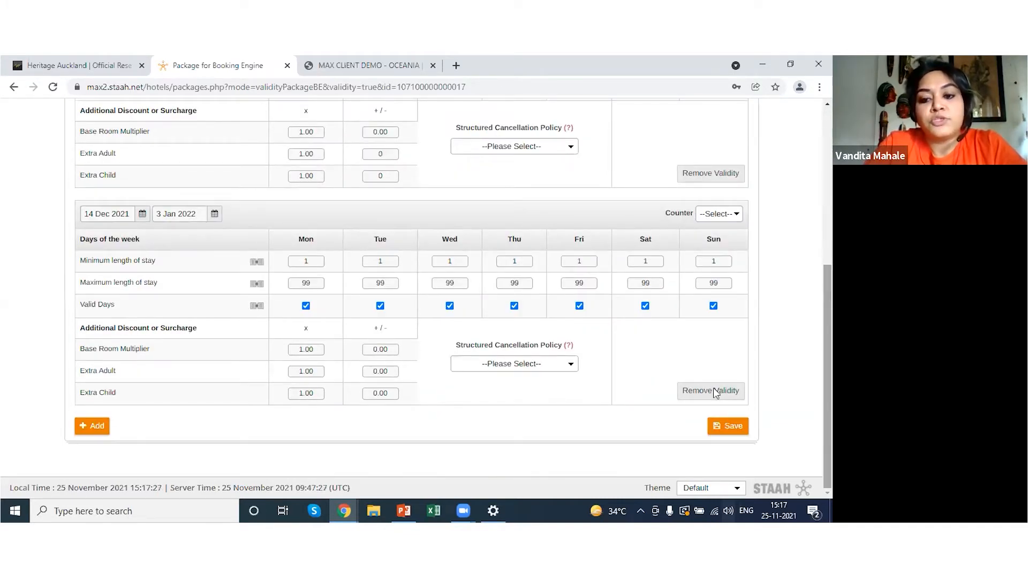
click(728, 428)
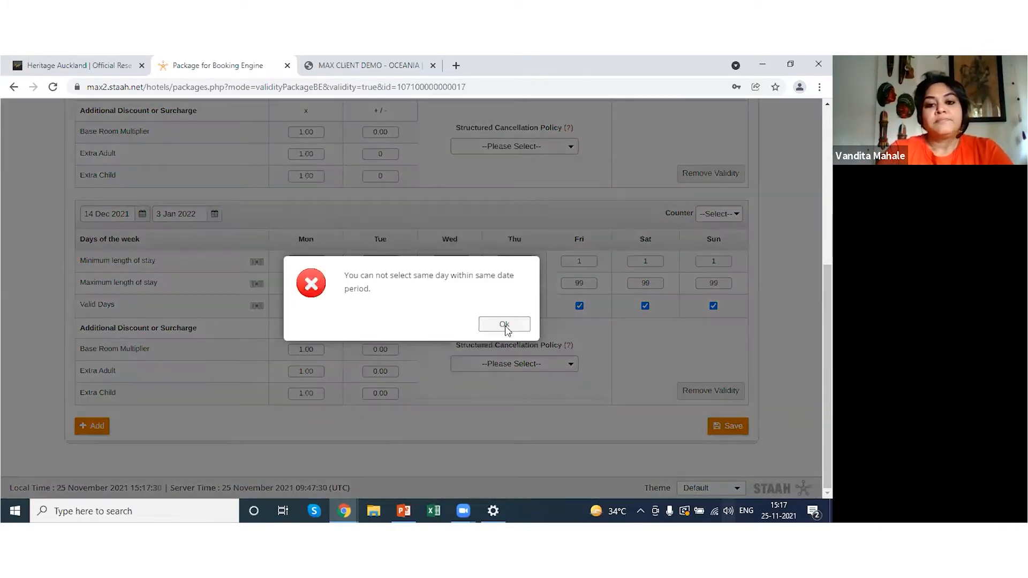
click(504, 324)
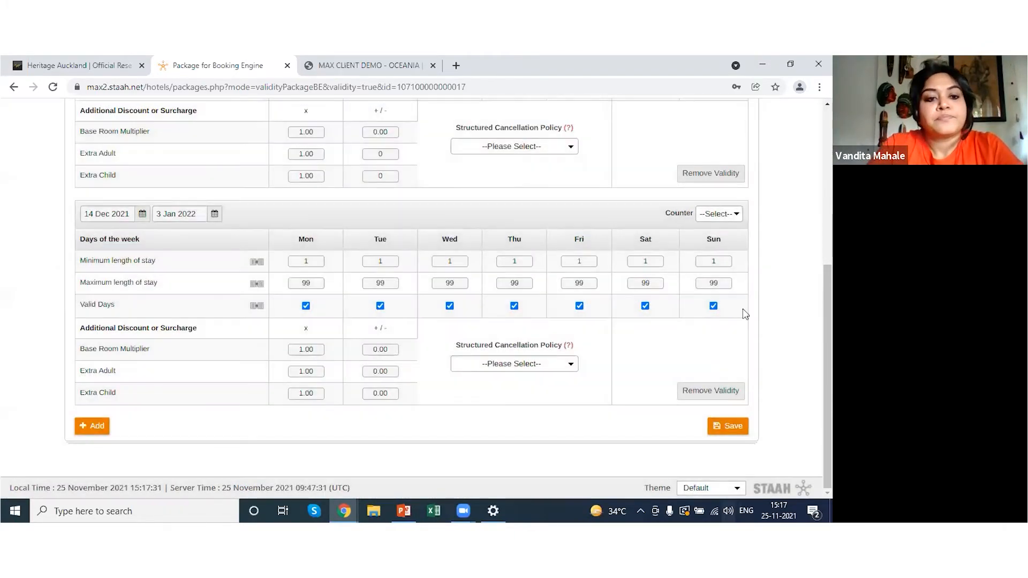
Change the start date of the second validity period to 15 Dec 2021 and save the package validity
scroll(393, 331, up, 3)
click(107, 377)
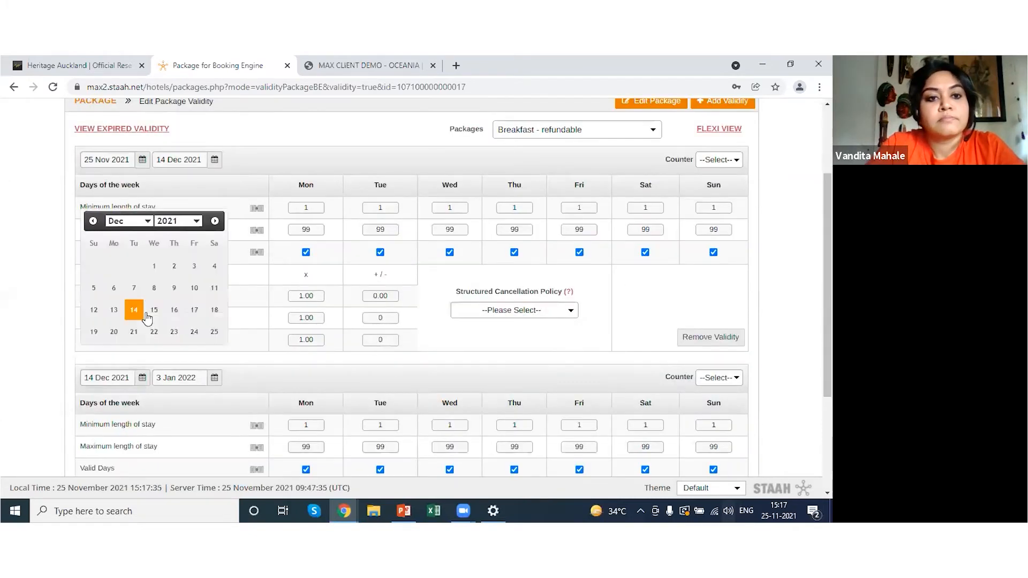
click(154, 305)
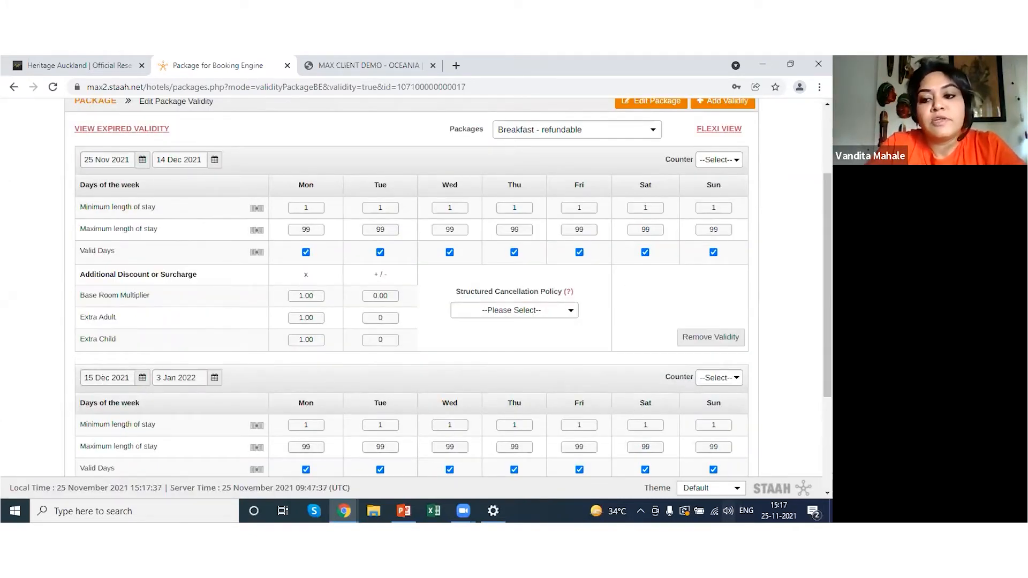
scroll(707, 390, down, 3)
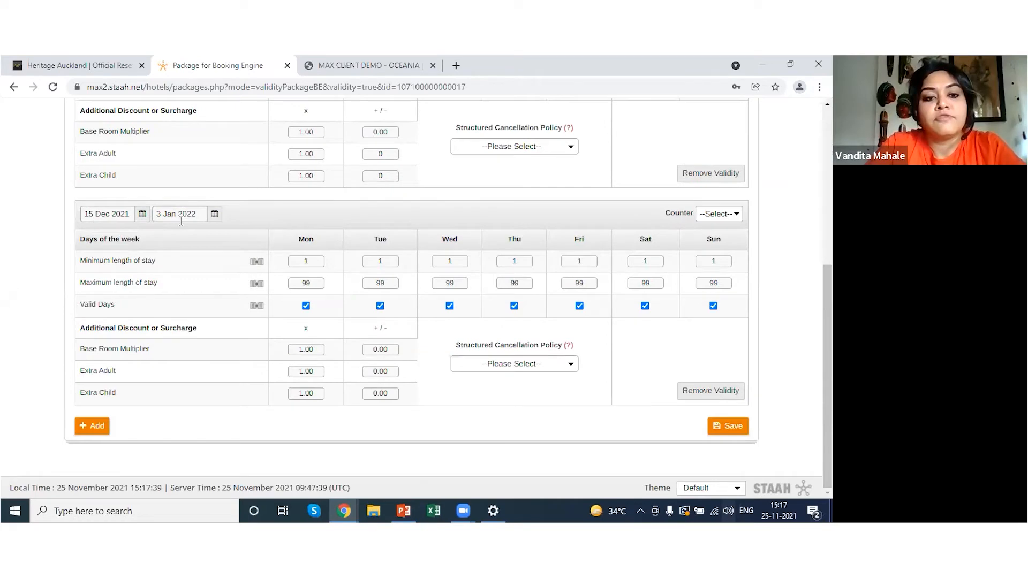
click(735, 428)
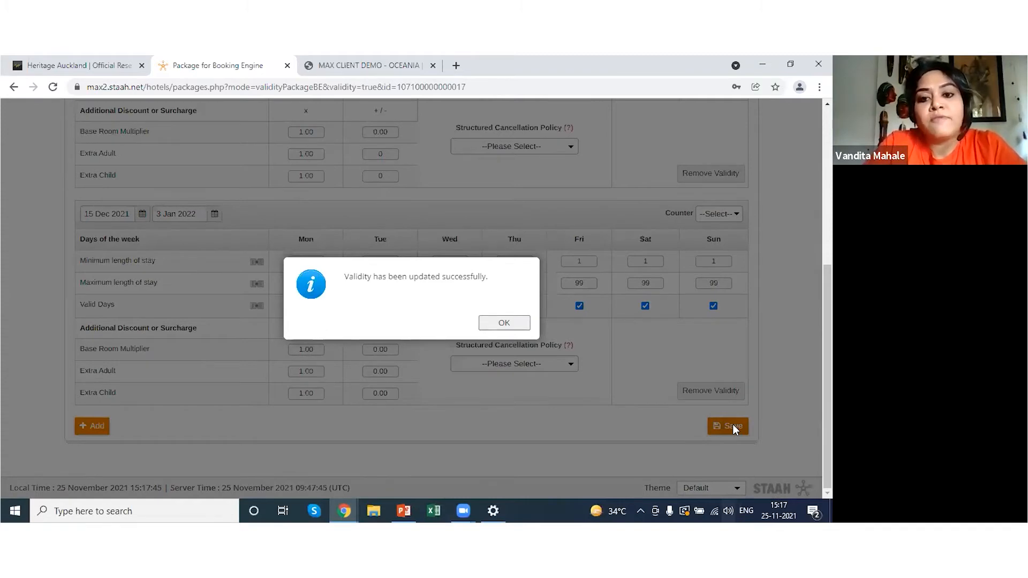
click(504, 322)
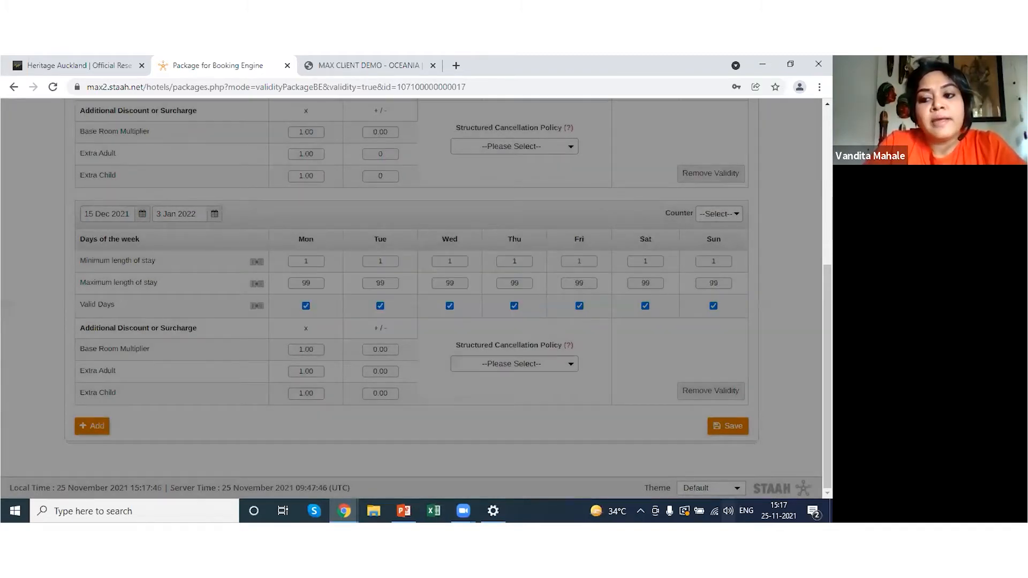
Review both validity periods, save them once more and return to the package list
scroll(364, 247, up, 3)
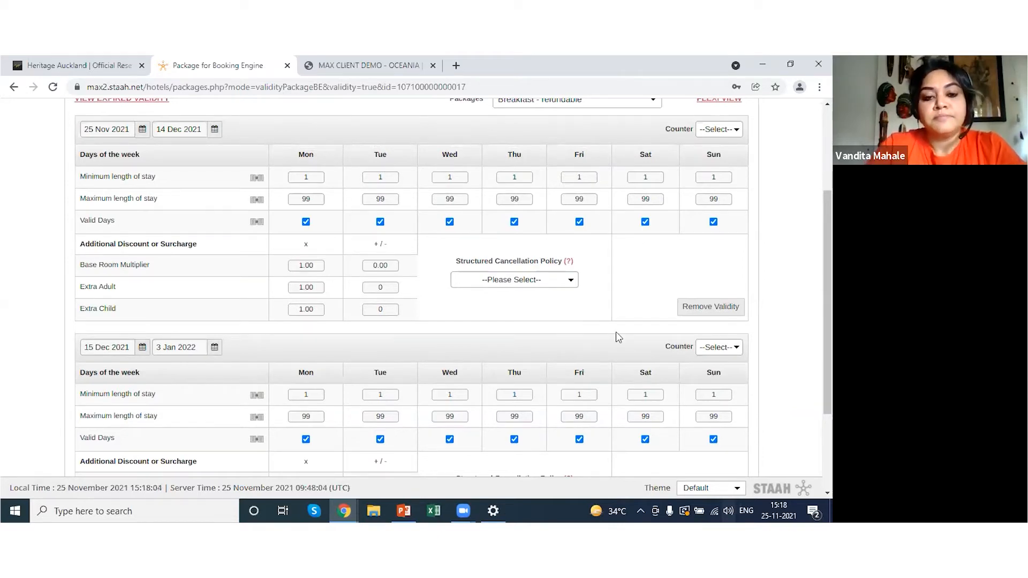
scroll(448, 297, down, 3)
mouse_move(827, 374)
mouse_down()
mouse_move(827, 217)
mouse_move(828, 375)
mouse_up()
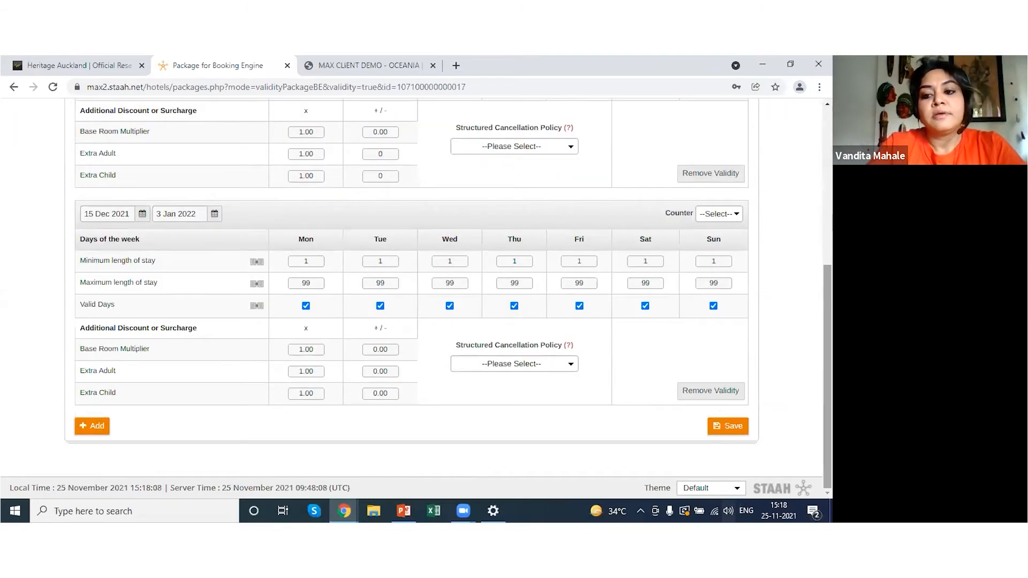
click(730, 432)
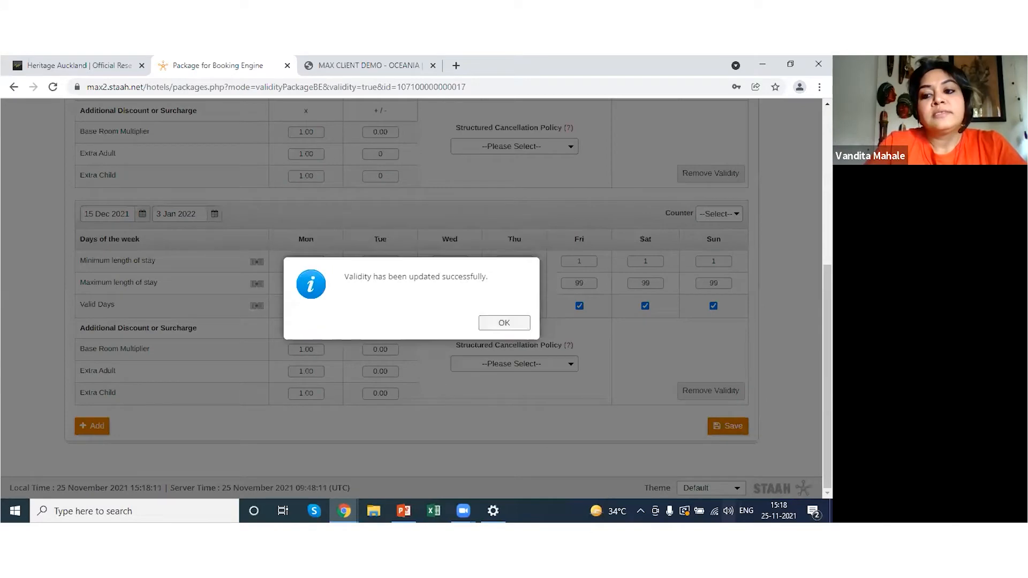
click(504, 323)
drag(827, 348, 798, 62)
click(96, 218)
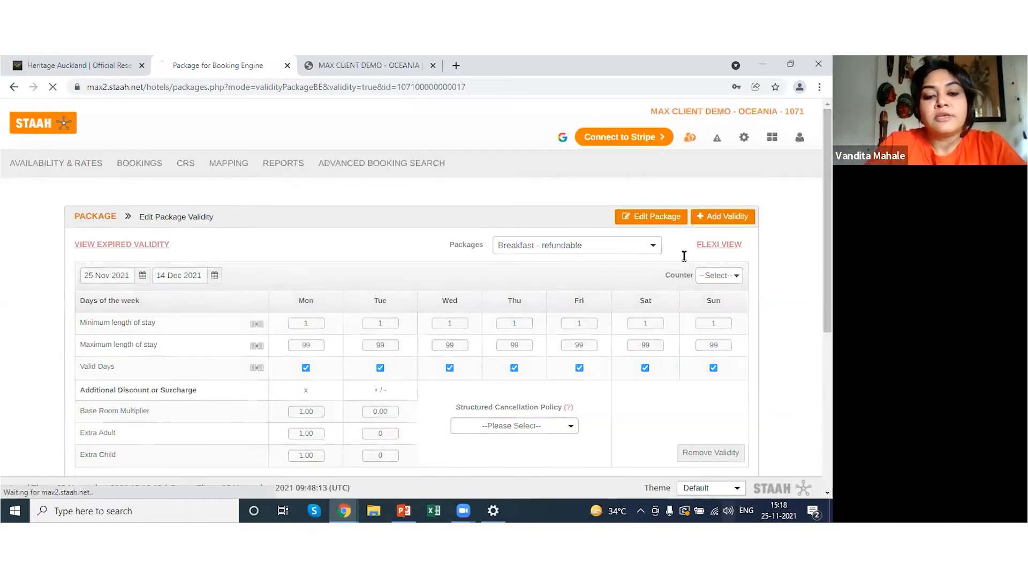
Open the stop sell calendar of the Breakfast - refundable package from the package list
scroll(386, 447, down, 3)
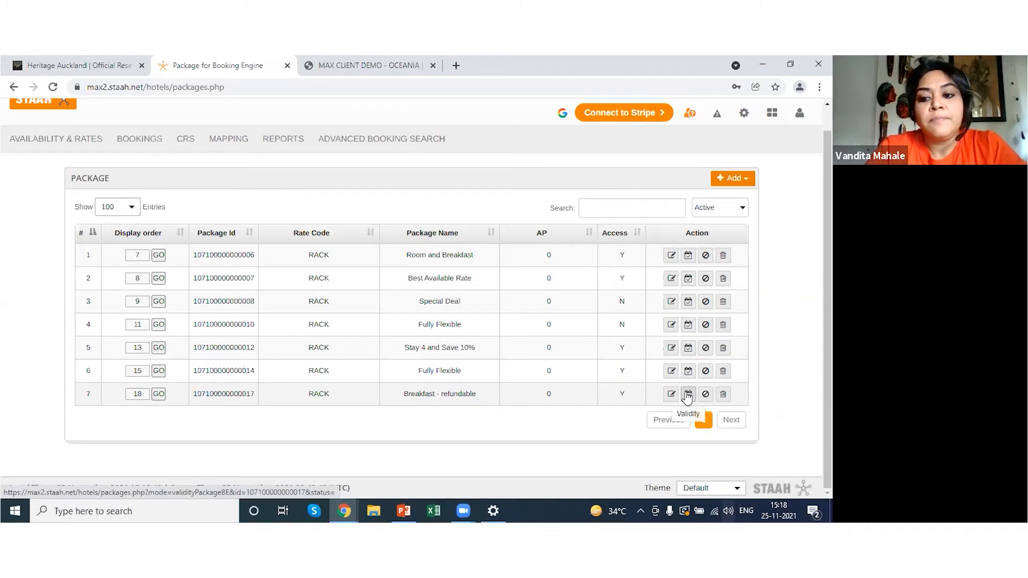
click(705, 396)
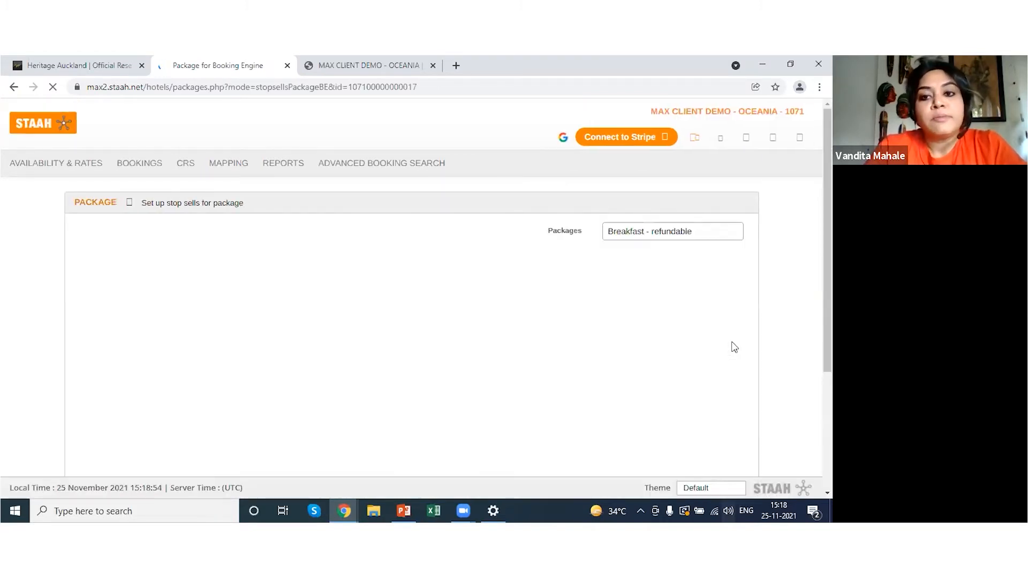
drag(827, 241, 828, 295)
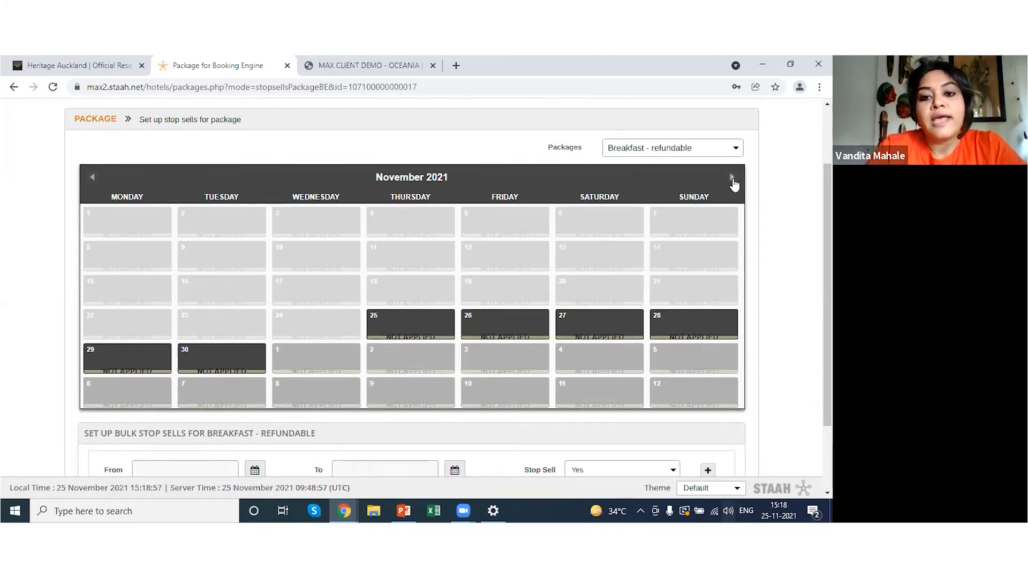
Apply a stop sell to the Breakfast - refundable package for 29 and 30 December 2021 in the calendar
click(732, 178)
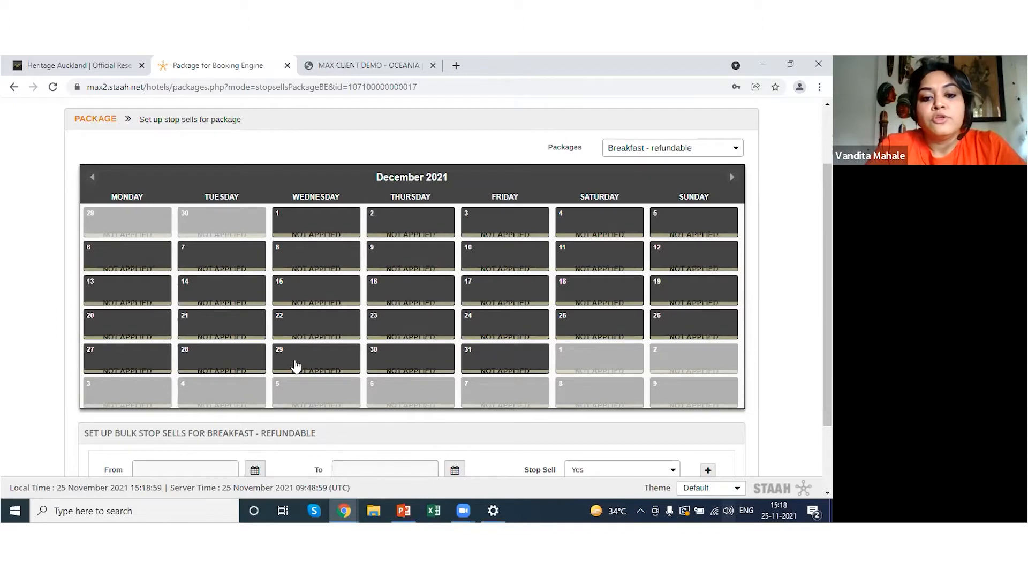
drag(295, 366, 449, 360)
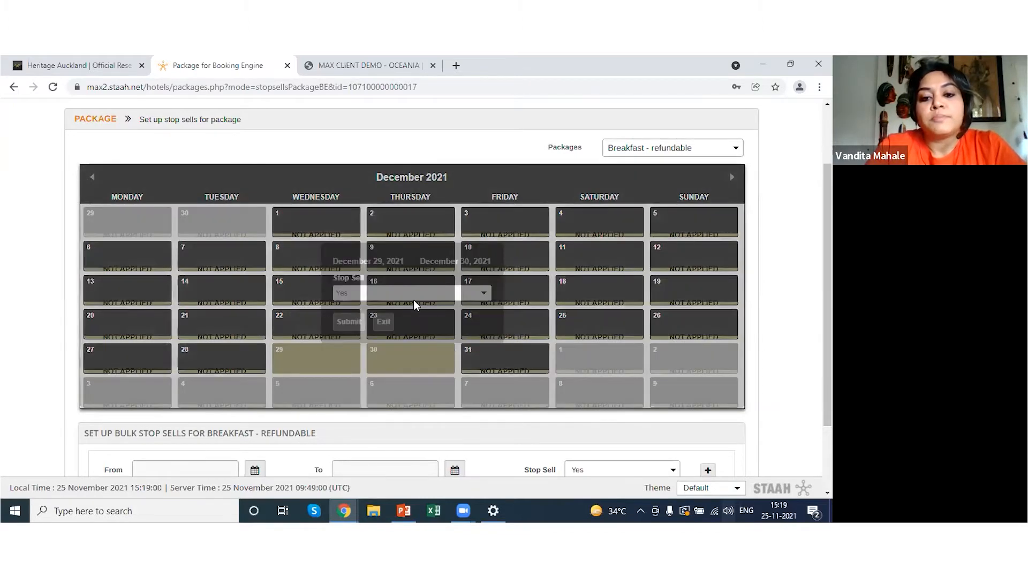
click(351, 322)
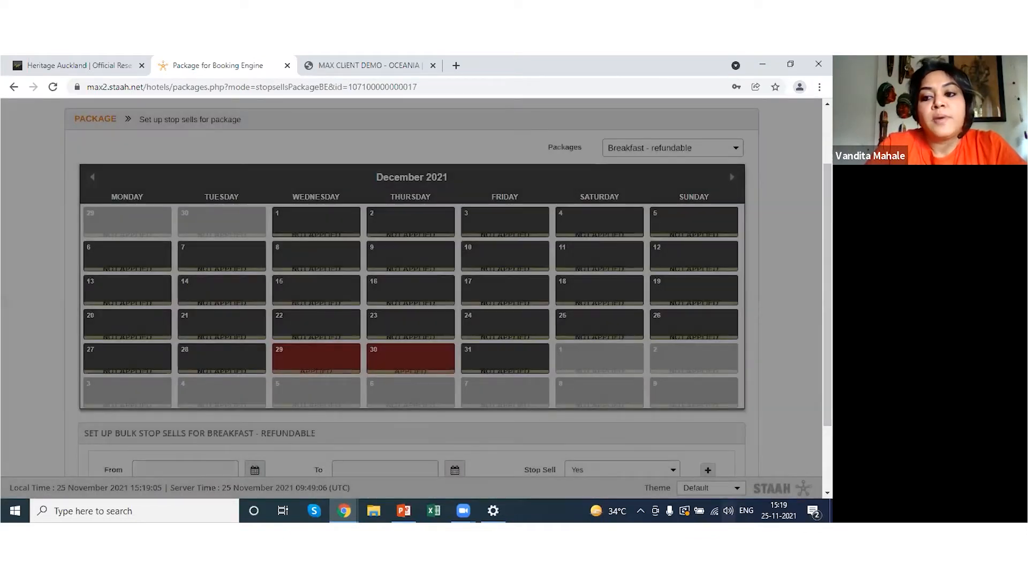
Save a bulk stop sell for the Breakfast - refundable package from 29 Dec 2021 to 31 Dec 2021
drag(828, 322, 828, 386)
click(181, 377)
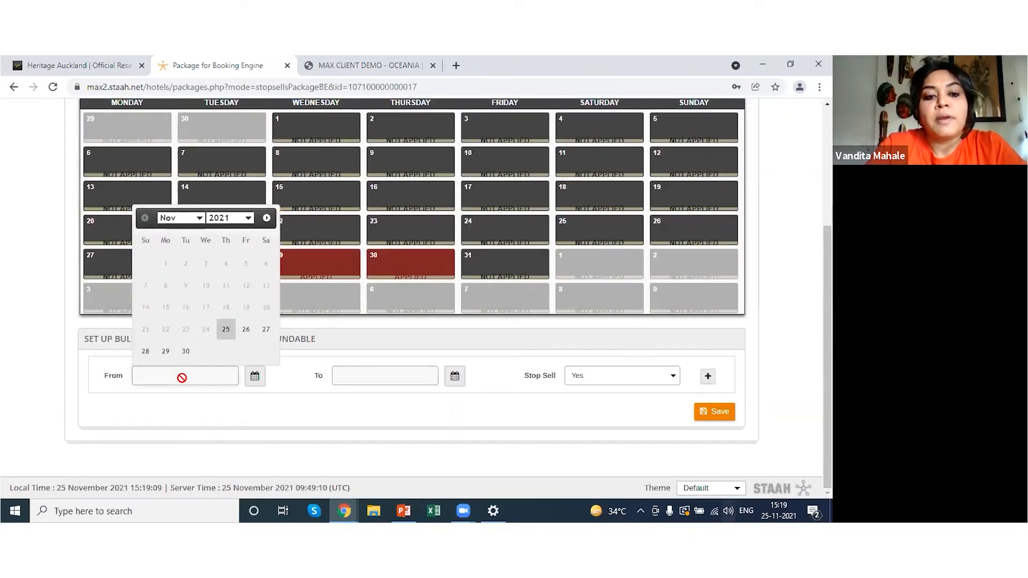
click(267, 218)
click(206, 352)
click(426, 380)
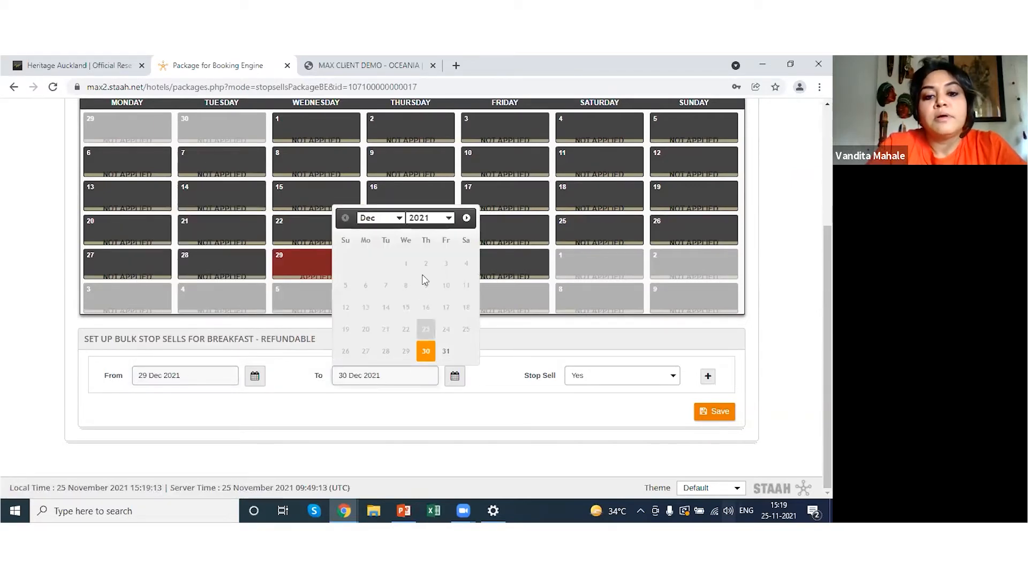
click(447, 350)
click(719, 415)
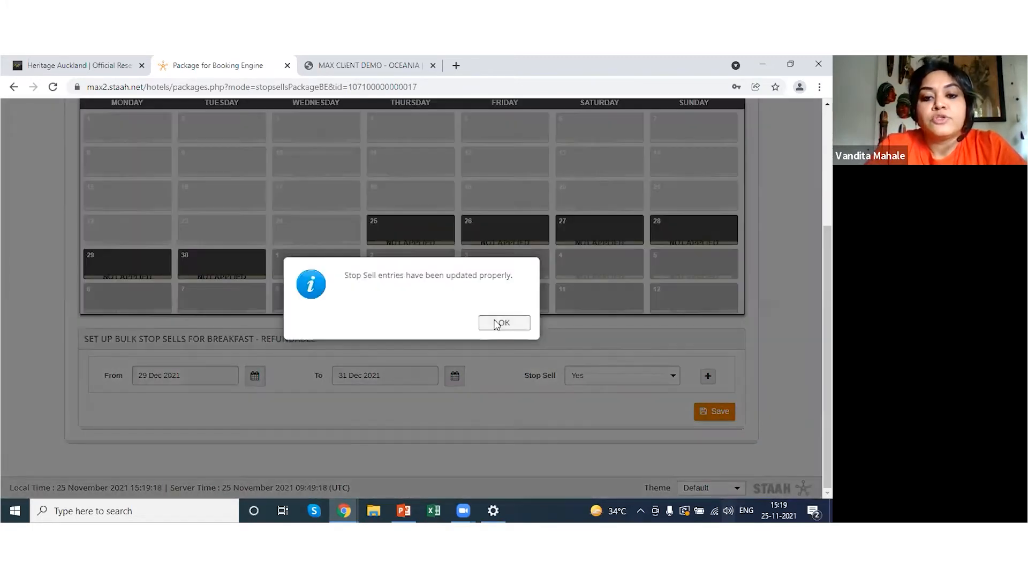
click(504, 322)
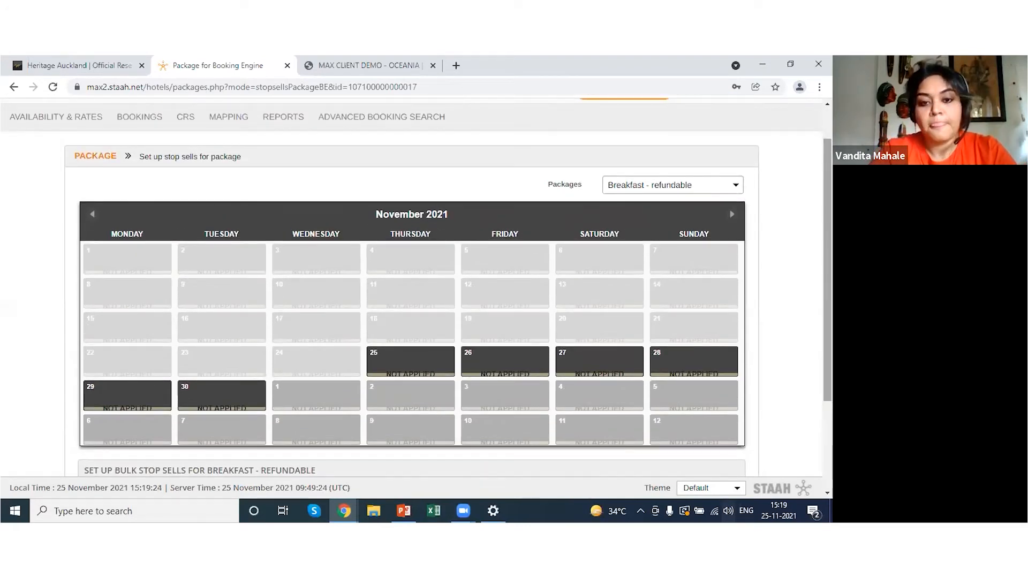
Switch to PowerPoint and review the STAAH MAX structure, the four package setup steps and the Tips slide
click(406, 506)
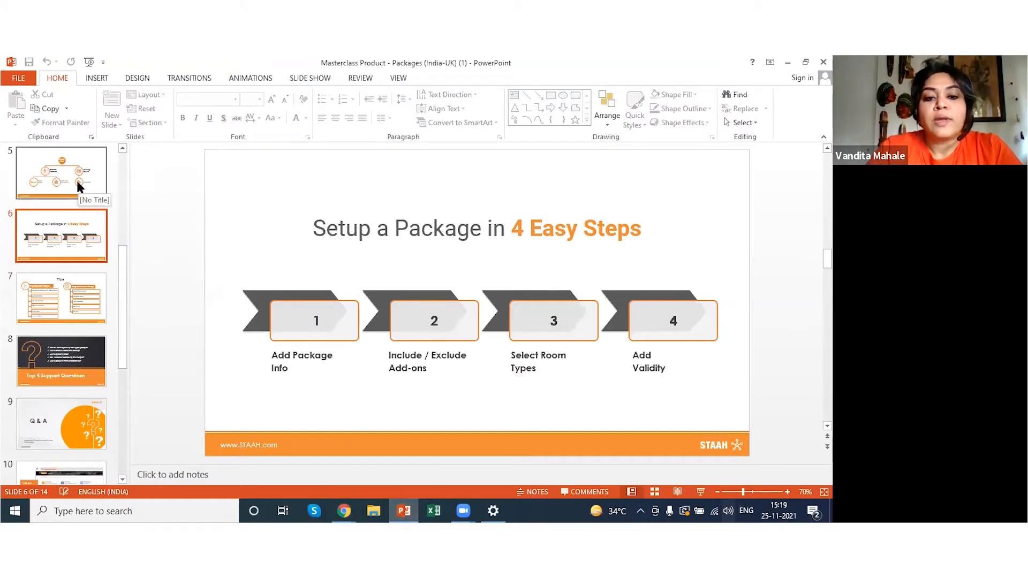
click(76, 181)
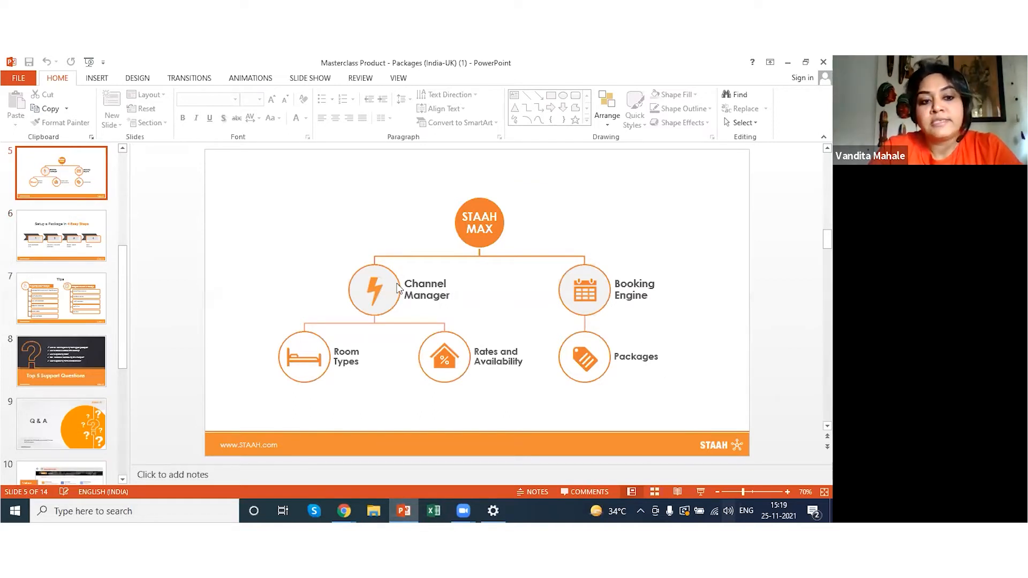
click(94, 236)
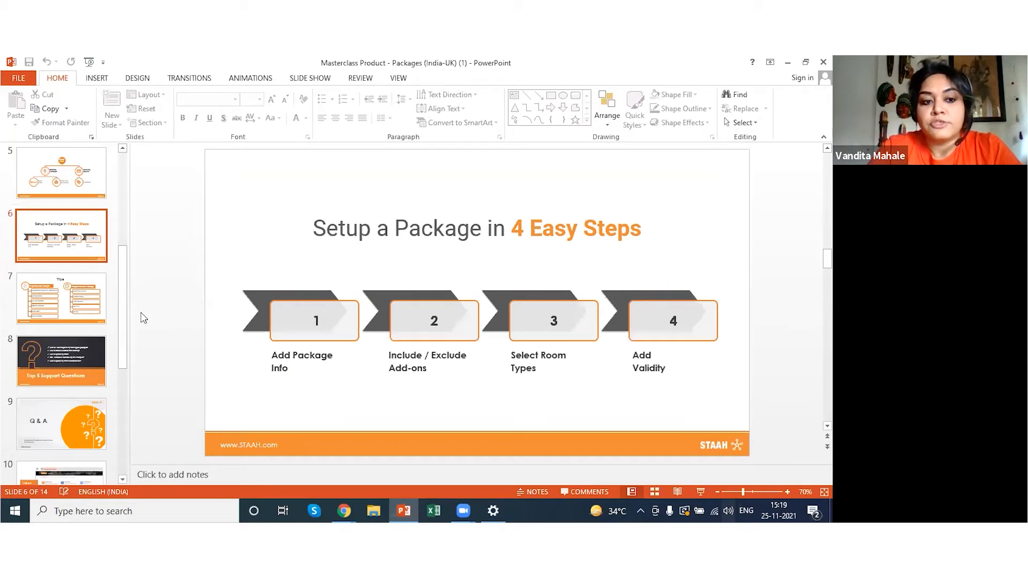
click(75, 307)
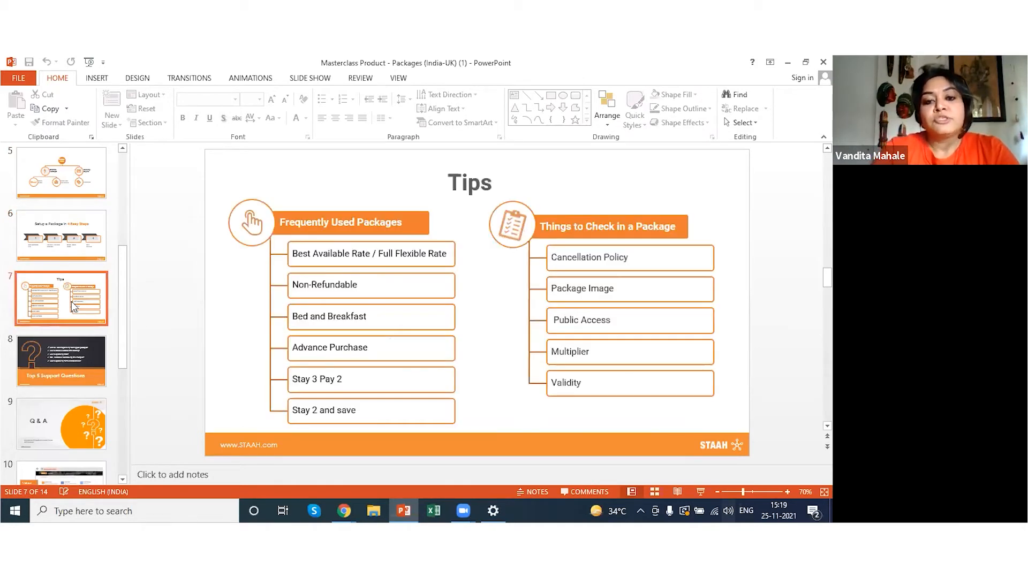
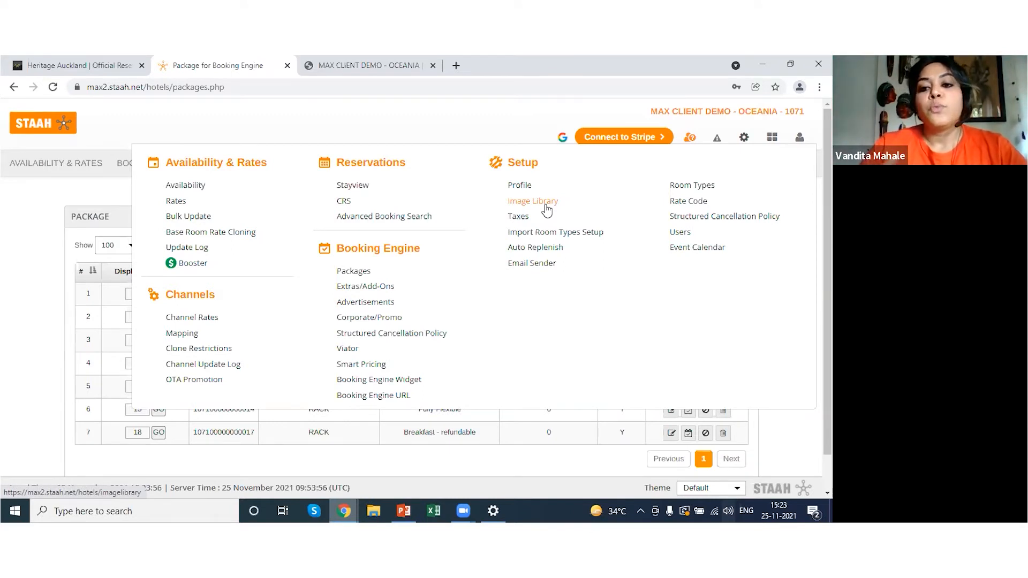
Open the image library, check the form for adding images without saving, and look through the stored images
click(547, 211)
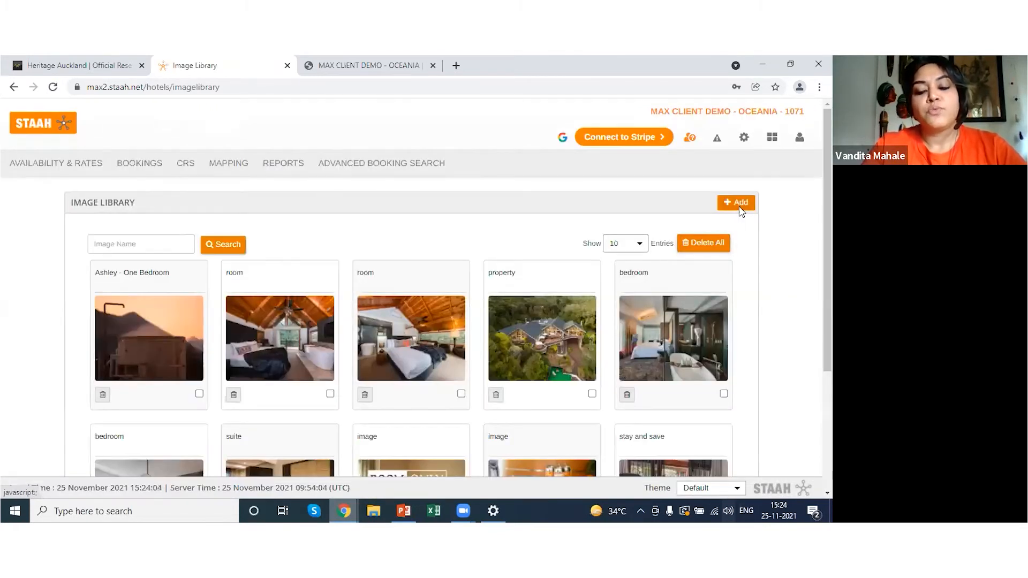
click(739, 208)
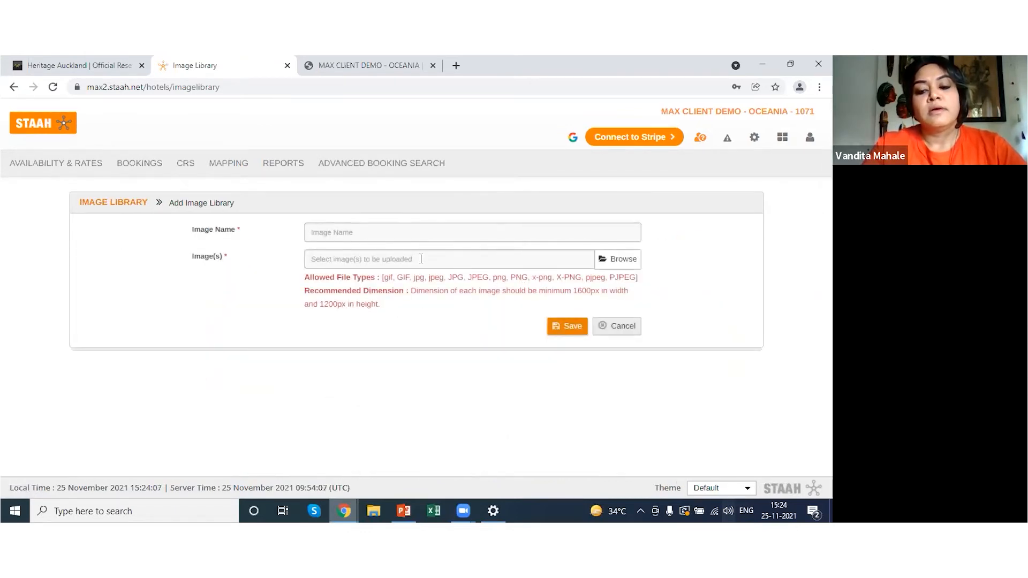
click(615, 328)
scroll(411, 289, down, 3)
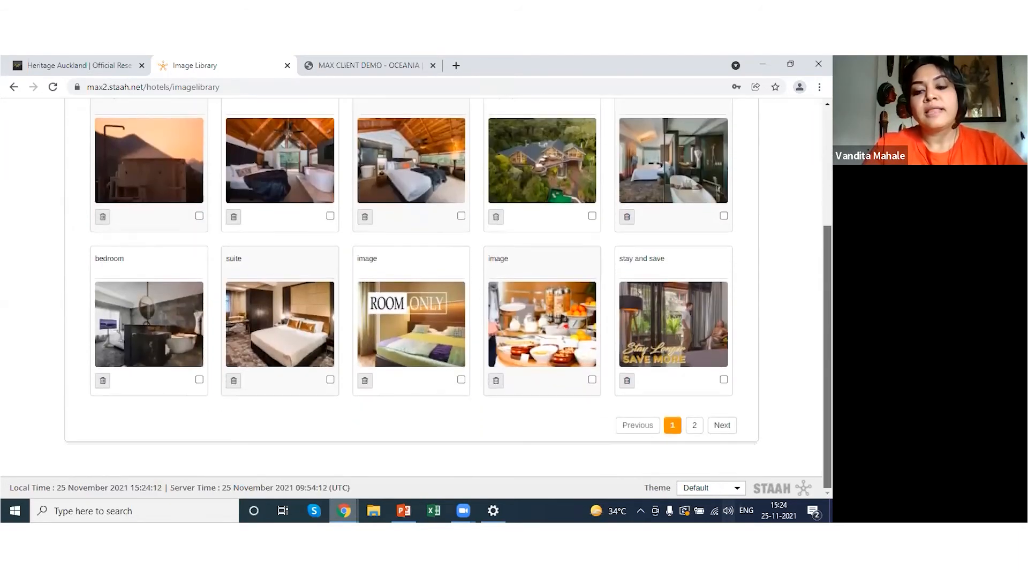
scroll(411, 289, up, 2)
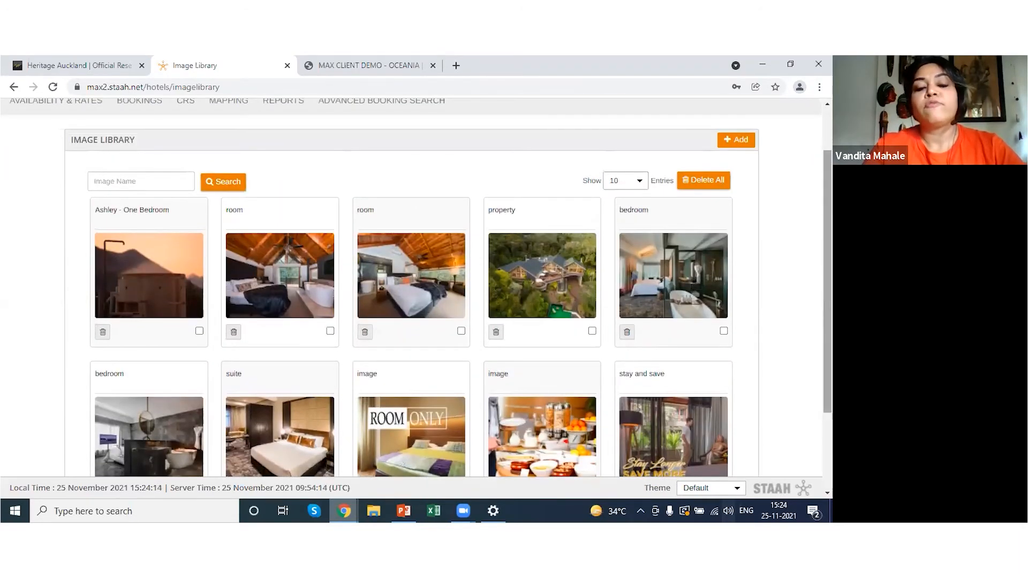
scroll(411, 289, up, 1)
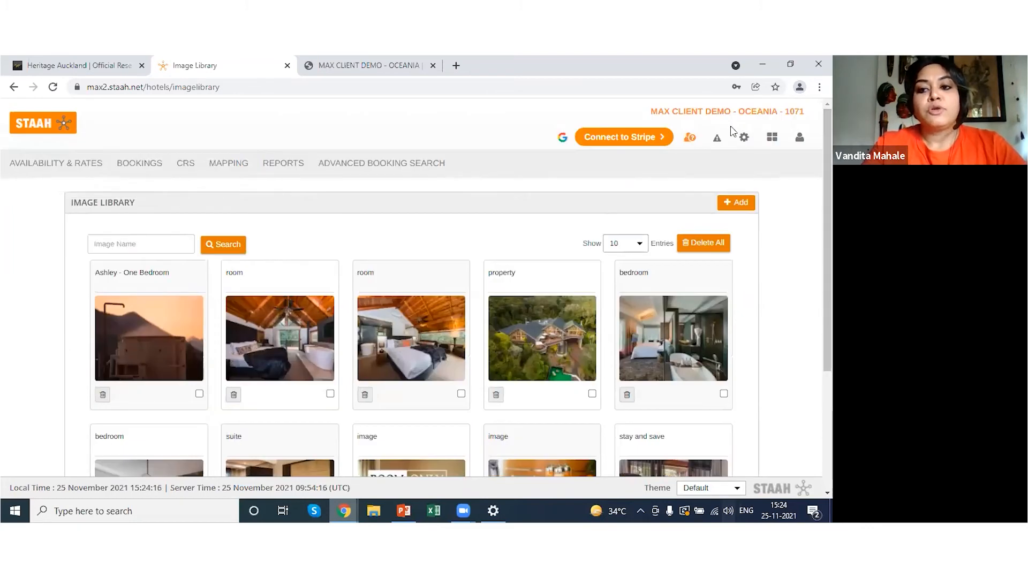
Return to the package list and open the Fully Flexible package without public access for editing at its image settings
click(743, 149)
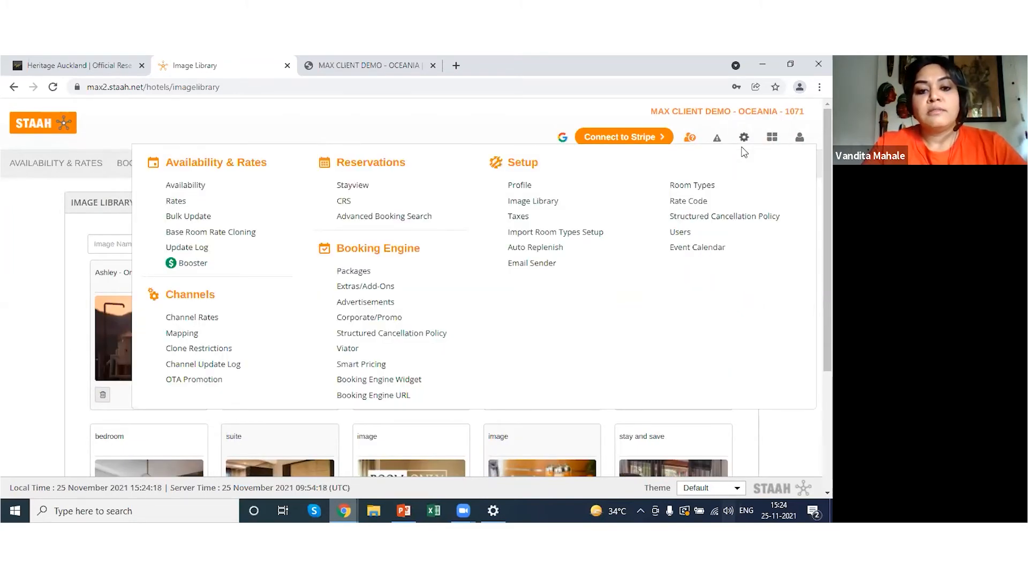
click(354, 272)
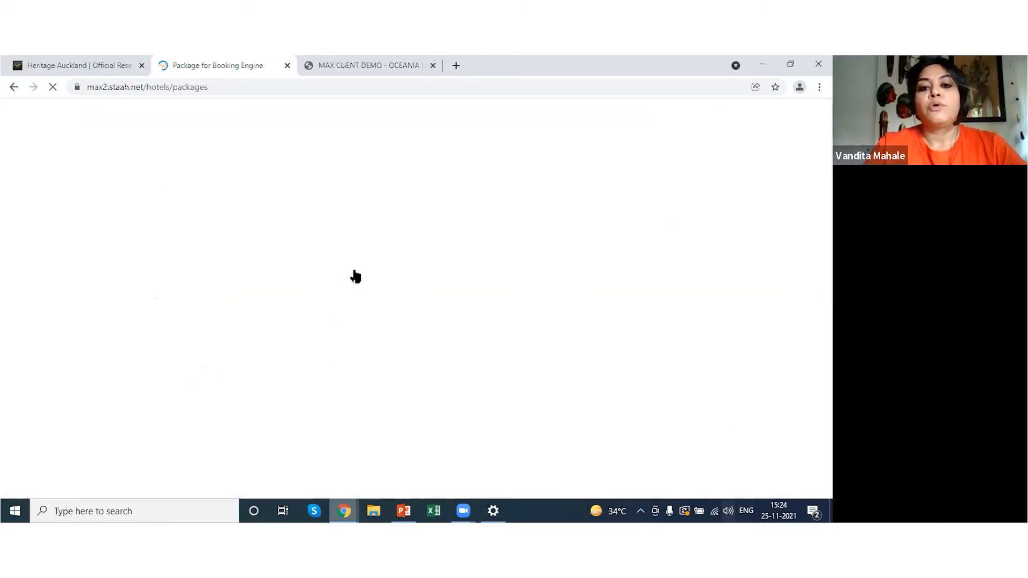
scroll(717, 257, down, 1)
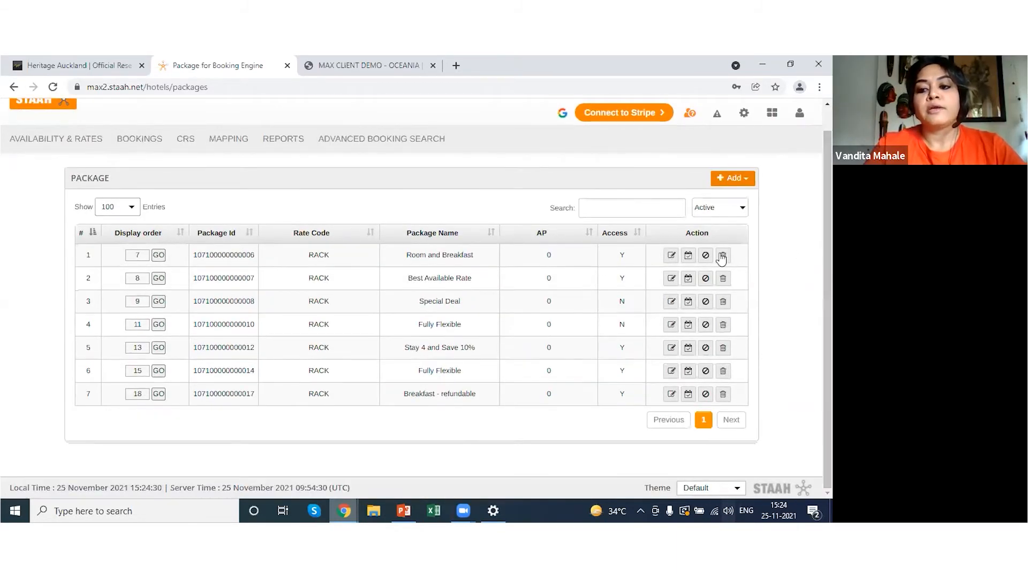
click(669, 324)
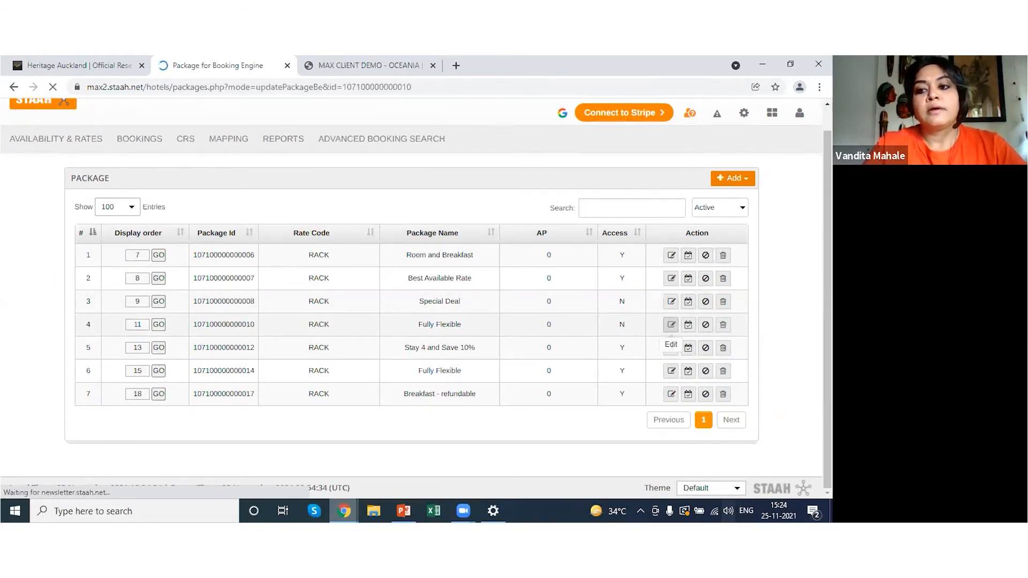
scroll(259, 401, down, 10)
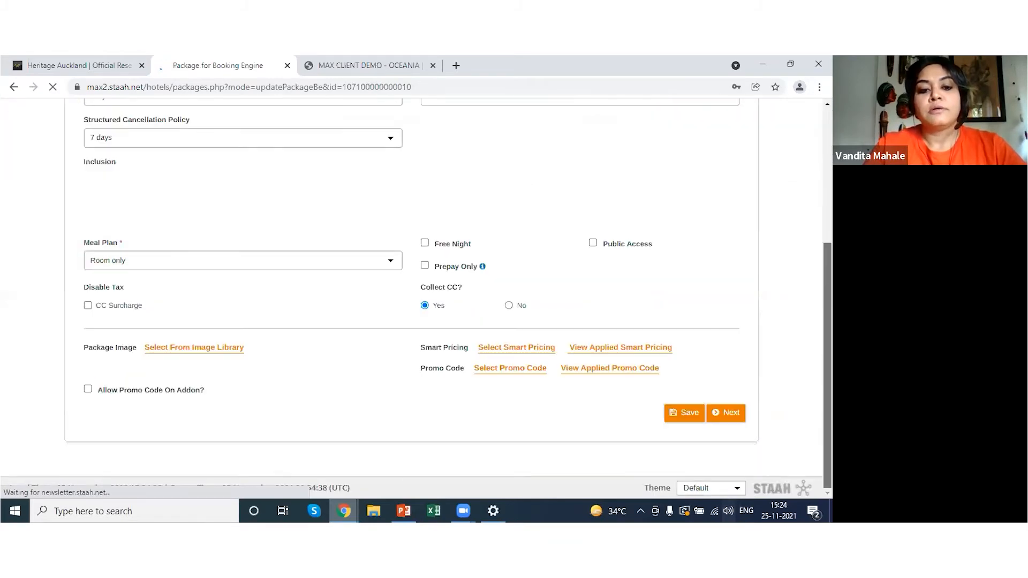
Assign the property picture from the image library as the package image and save the package
click(201, 348)
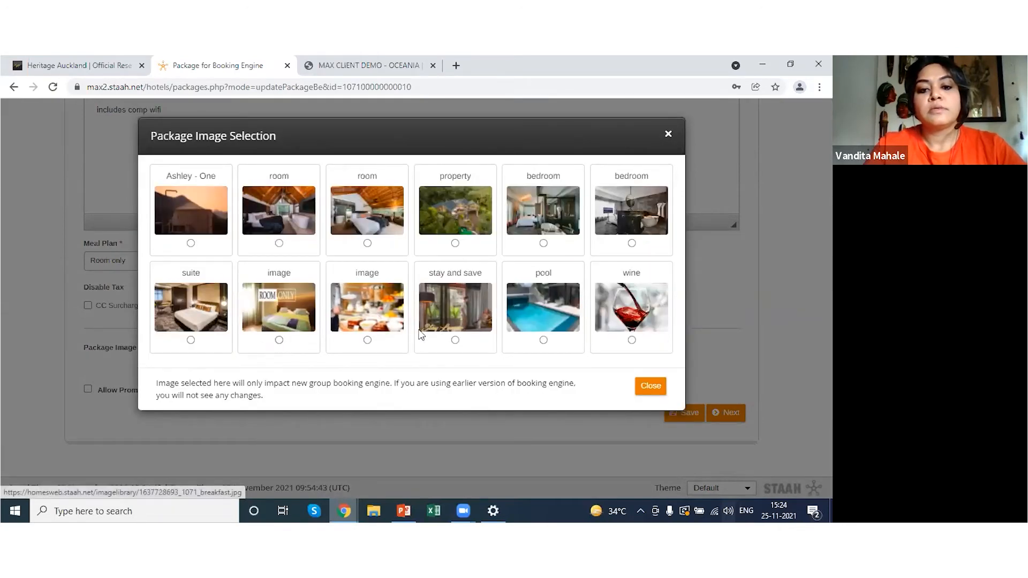
click(455, 244)
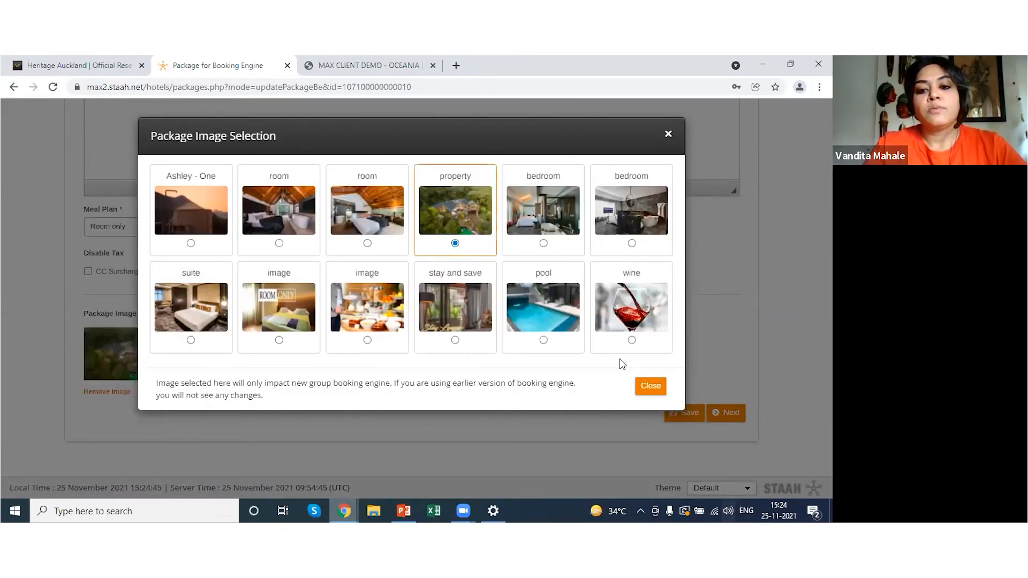
click(652, 388)
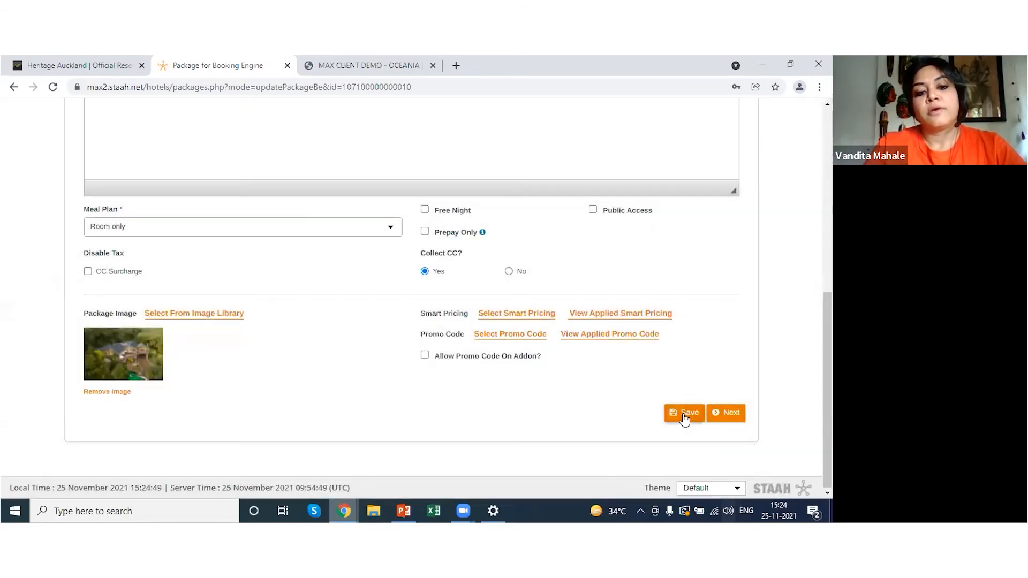
click(684, 414)
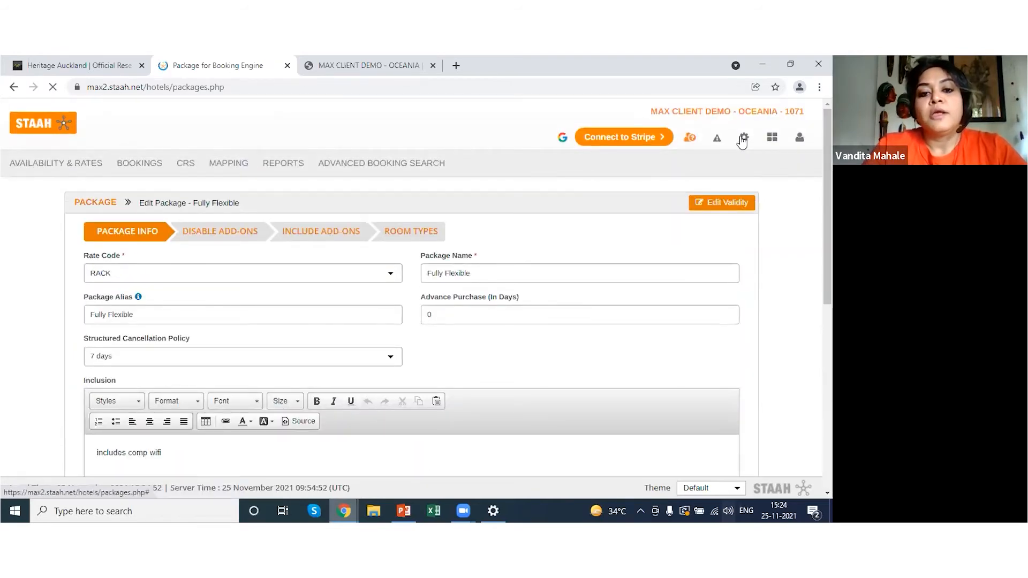
Open the room types list and bring up the room images of the Superior Room for editing
mouse_move(742, 141)
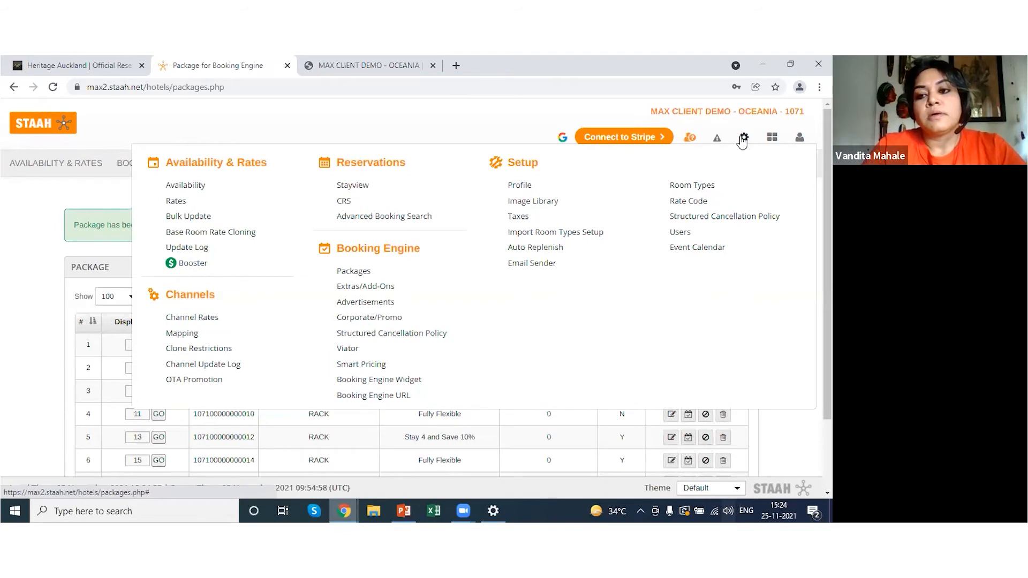
click(700, 186)
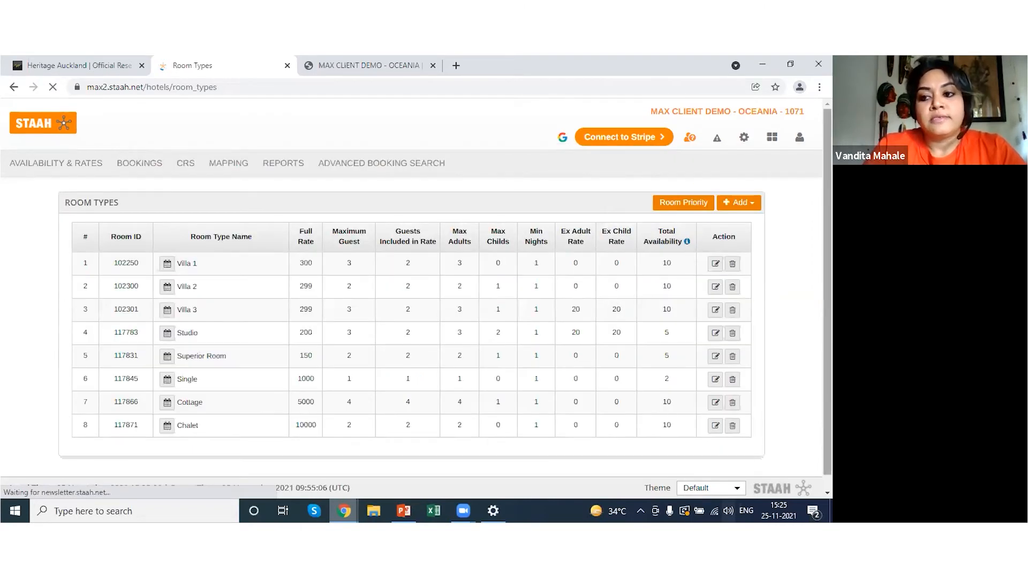
scroll(412, 300, down, 2)
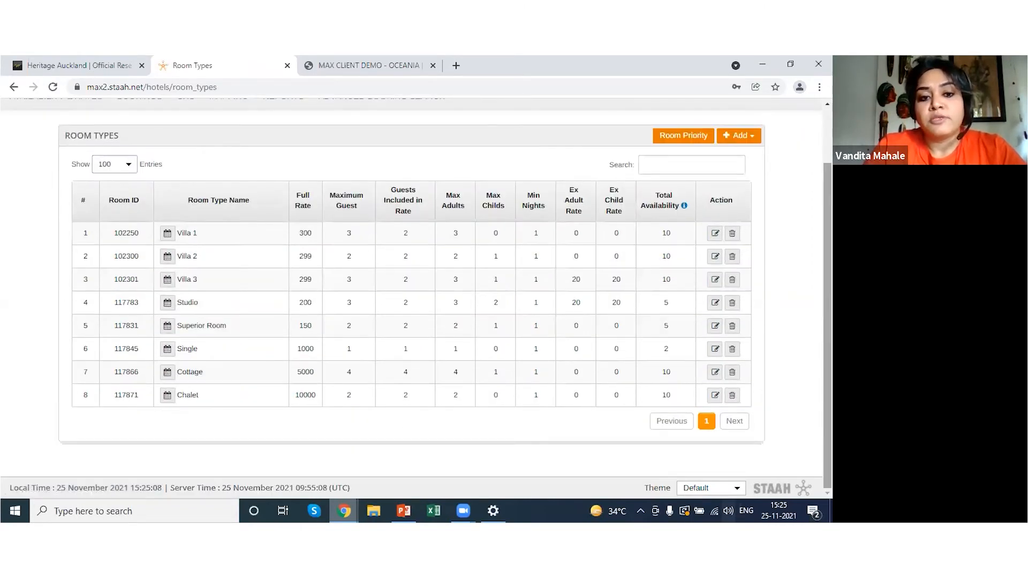
click(716, 326)
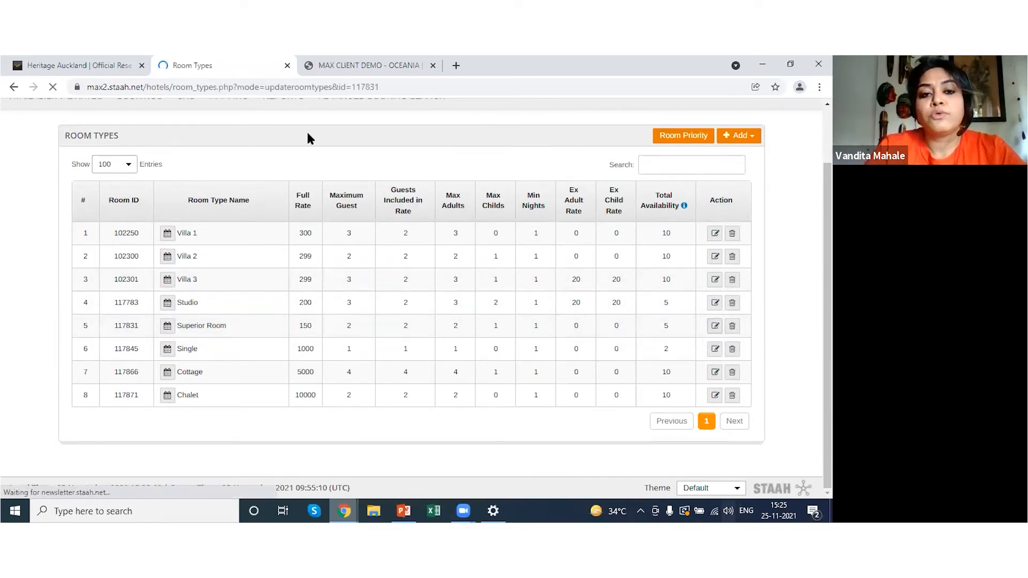
click(272, 232)
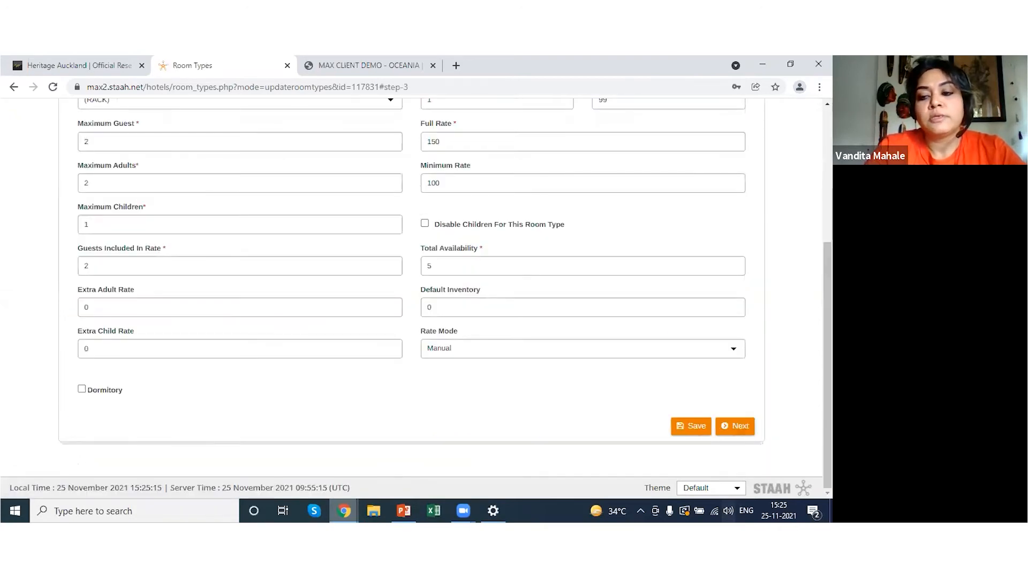
scroll(260, 241, up, 5)
click(257, 240)
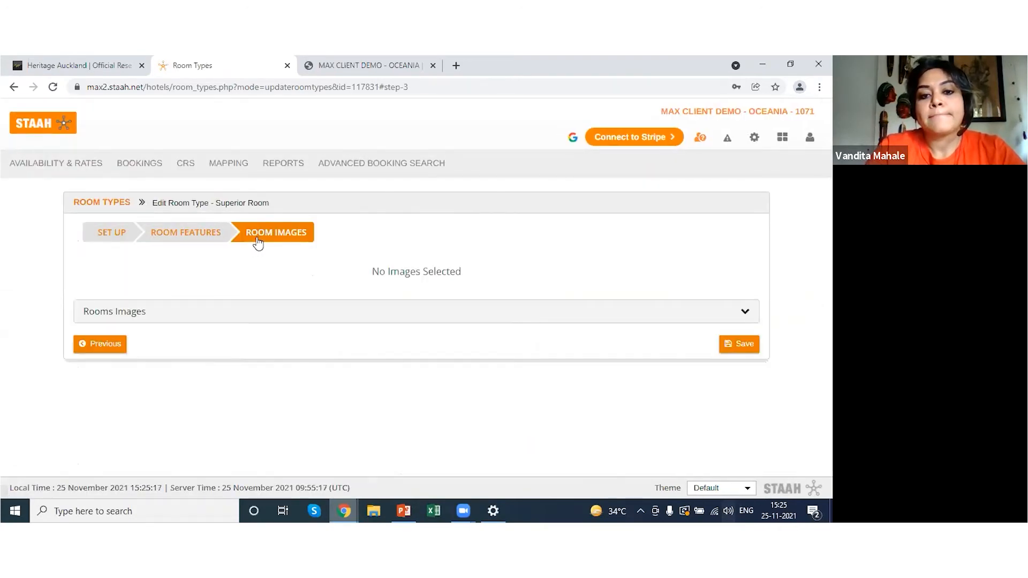
Assign the two library images titled room to the Superior Room, set the second one's order to 2, and save
click(596, 319)
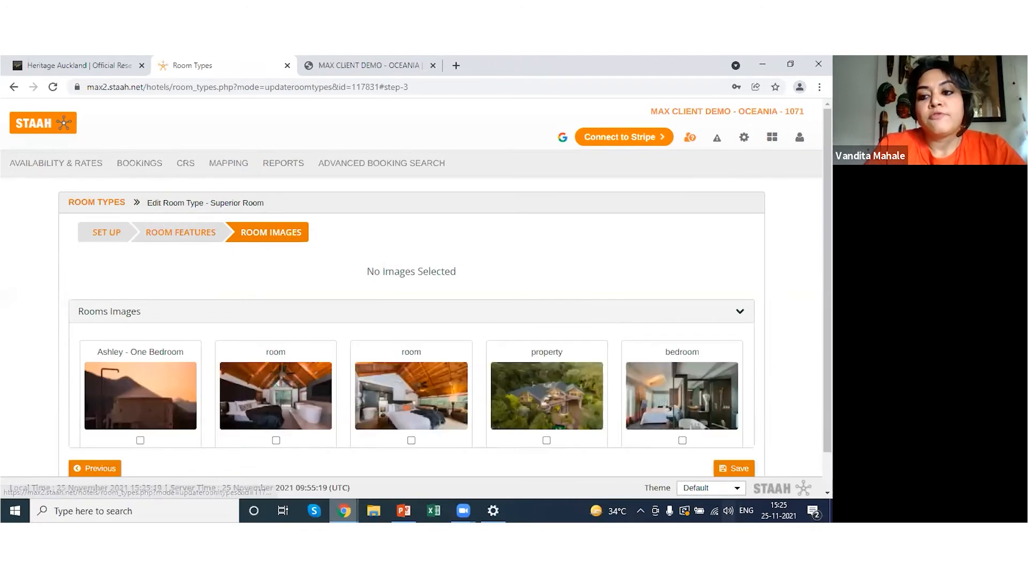
scroll(376, 146, down, 4)
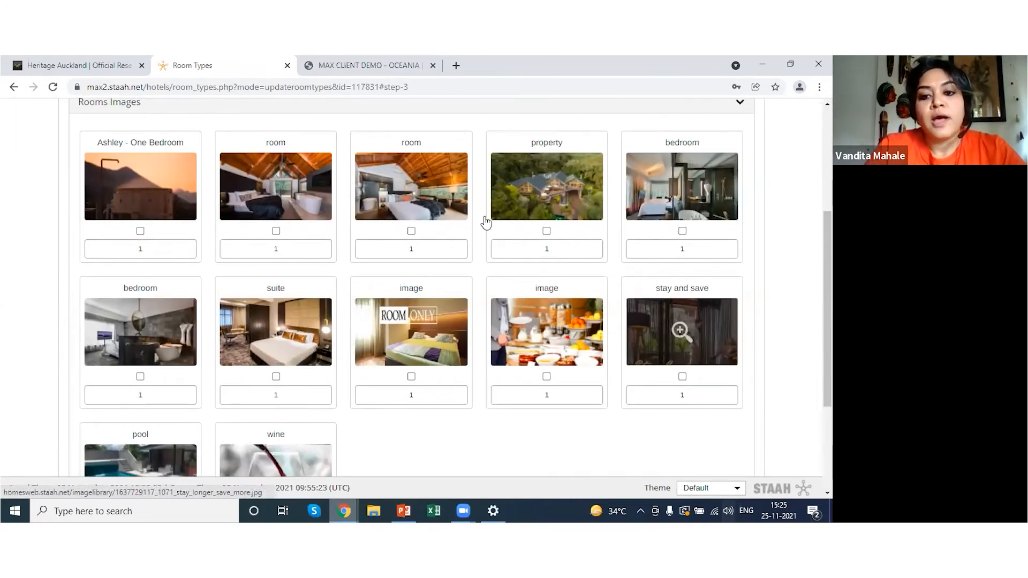
click(412, 231)
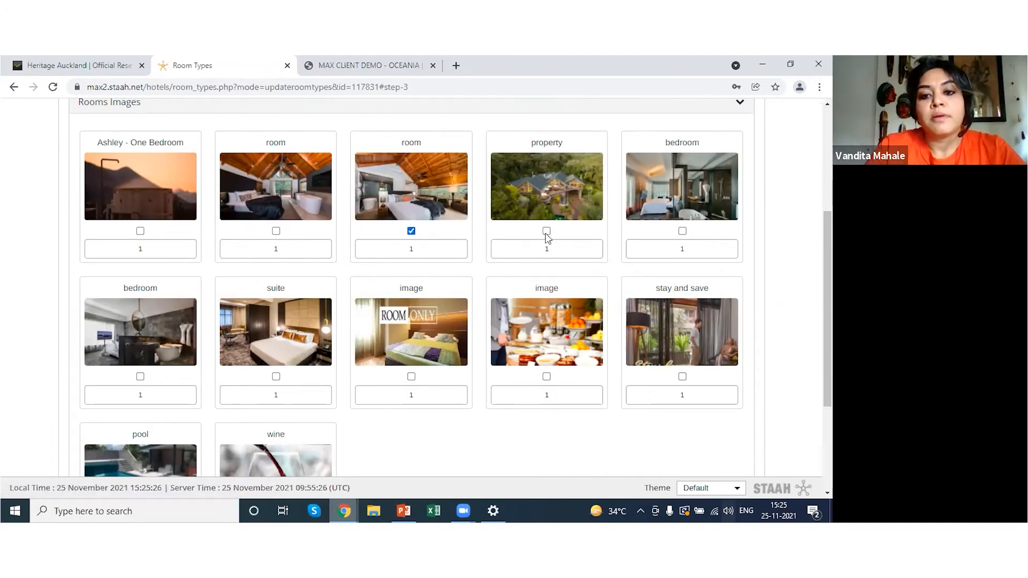
click(276, 231)
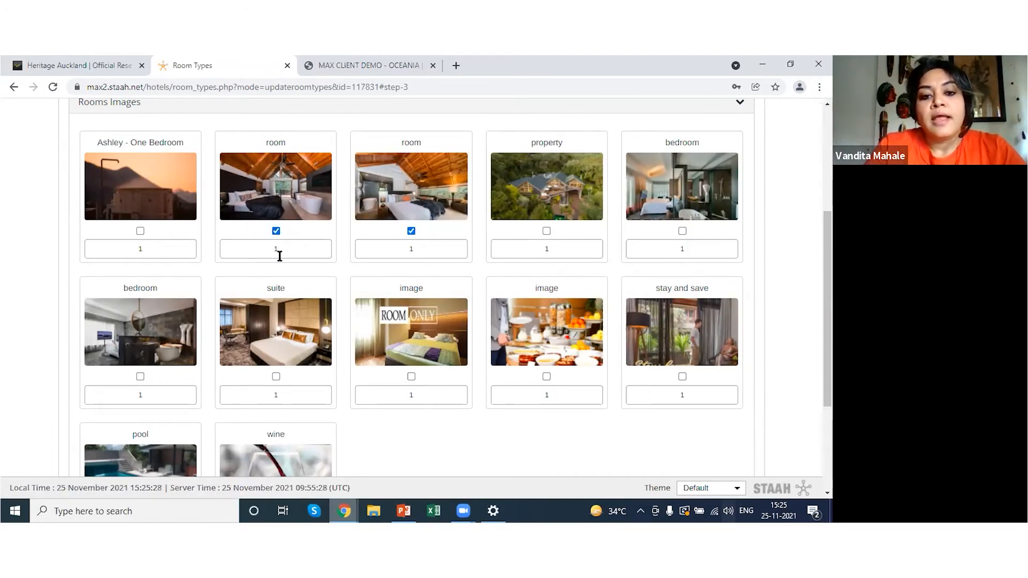
double_click(384, 254)
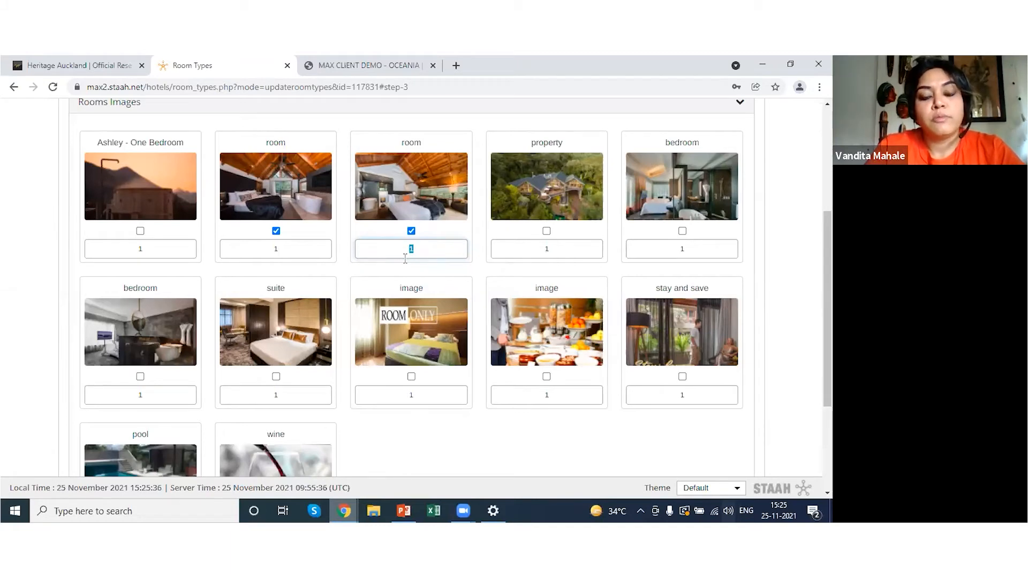
text(2)
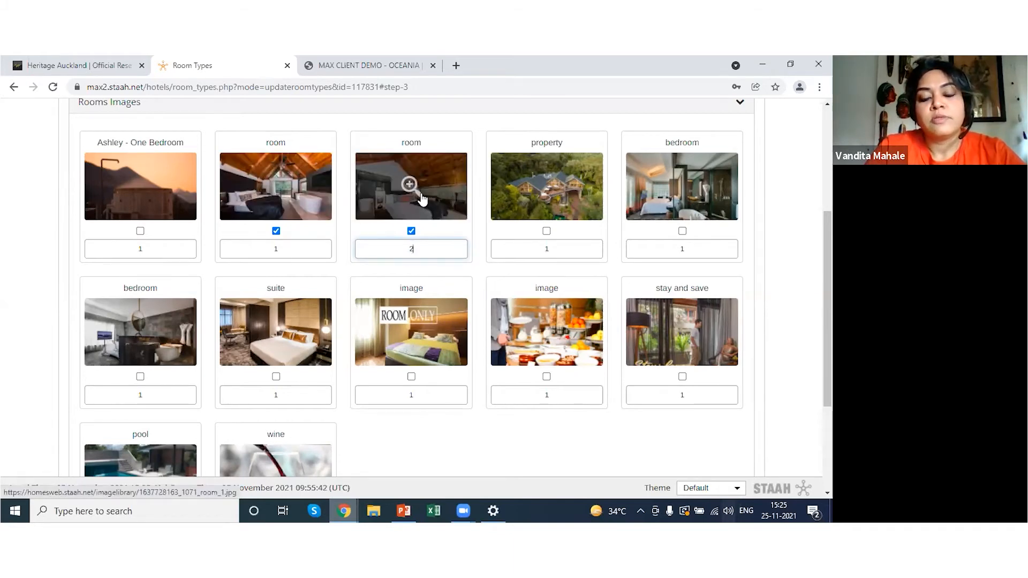
scroll(664, 448, down, 3)
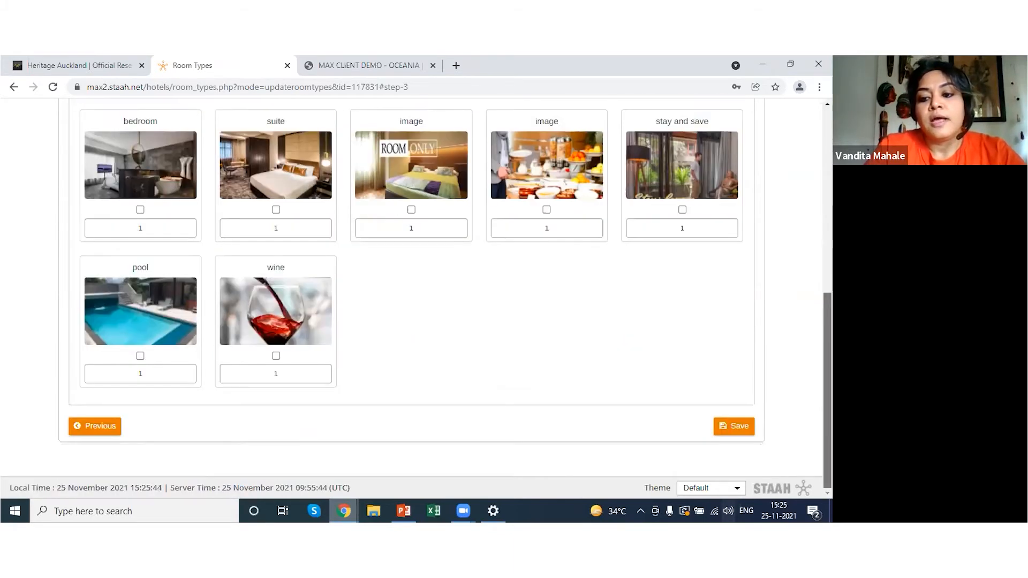
click(734, 426)
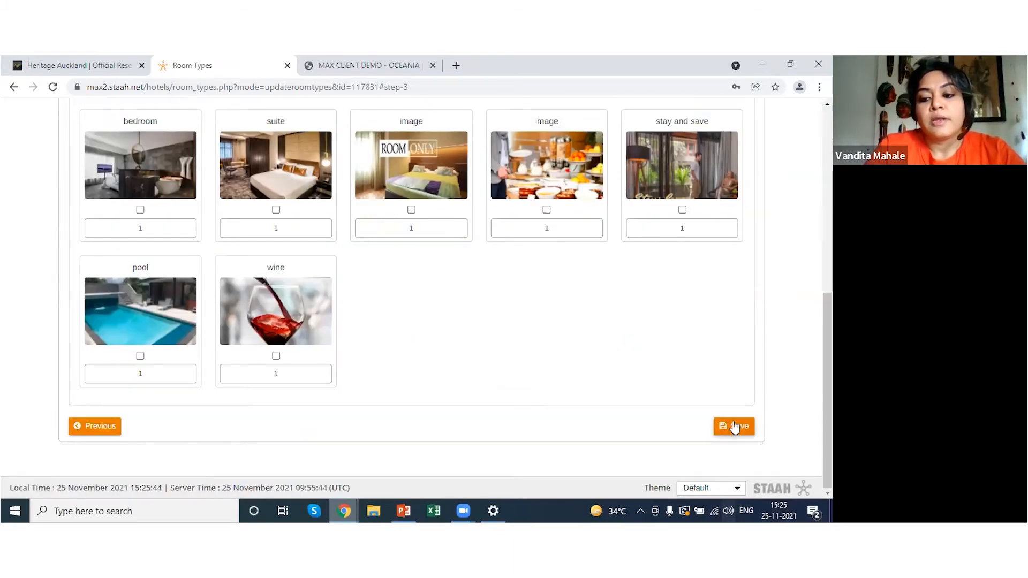
Switch to PowerPoint to check the Top 5 Support Questions slide, and return to the Room Types page in Chrome
click(403, 510)
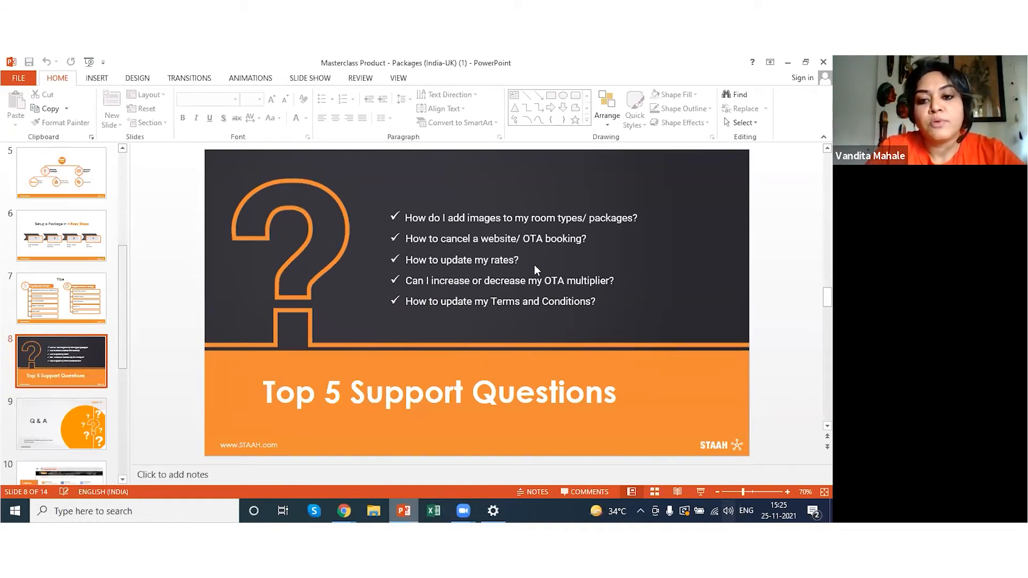
click(344, 510)
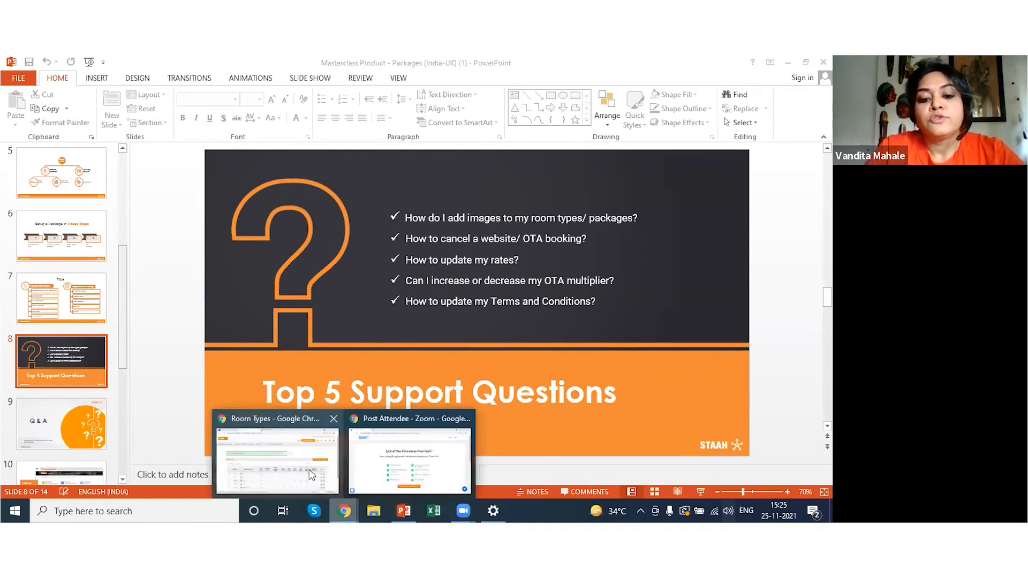
click(308, 474)
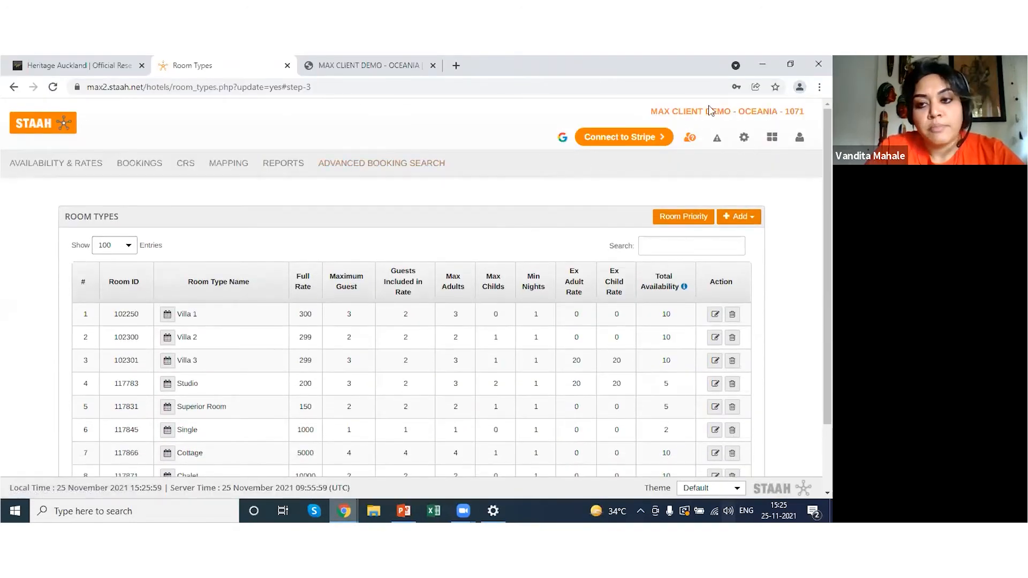
Open the advanced booking search, dismiss the access key request, and locate the confirmed website booking arriving 30 Nov 2021
click(369, 164)
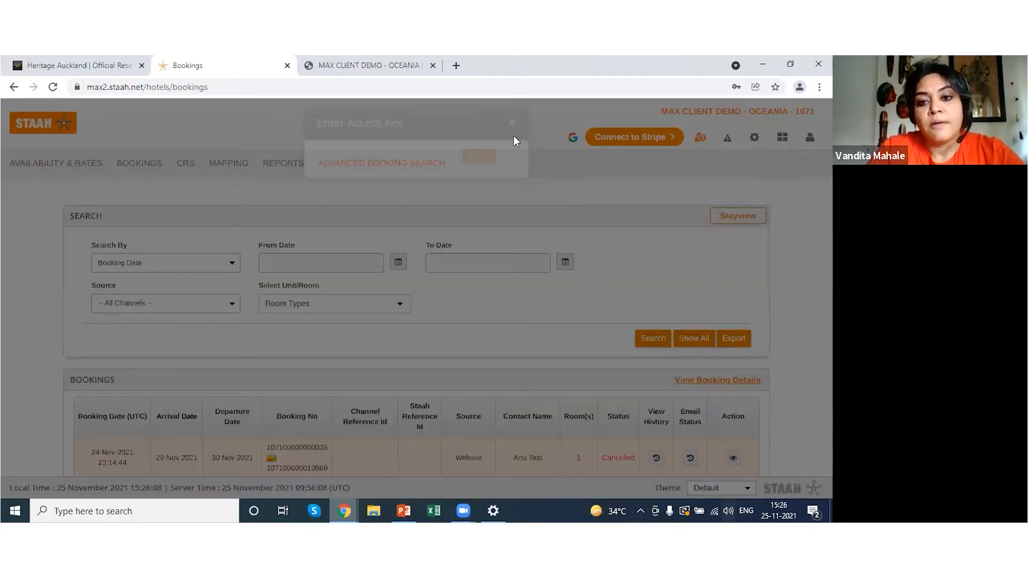
click(512, 134)
scroll(417, 299, down, 1)
scroll(417, 299, down, 3)
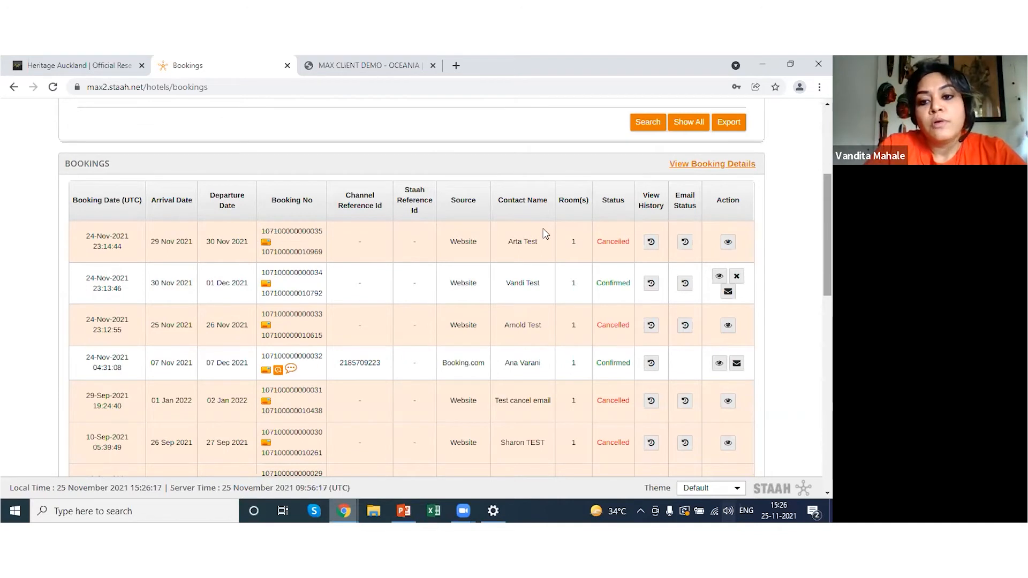
double_click(472, 281)
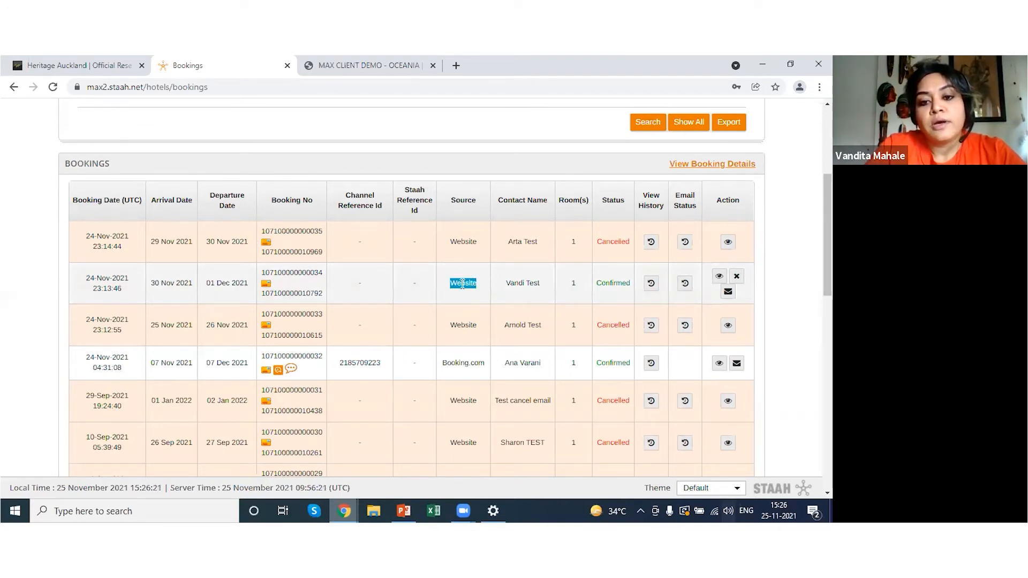
Cancel the website booking arriving 30 Nov 2021, authorising it with the security password
click(737, 278)
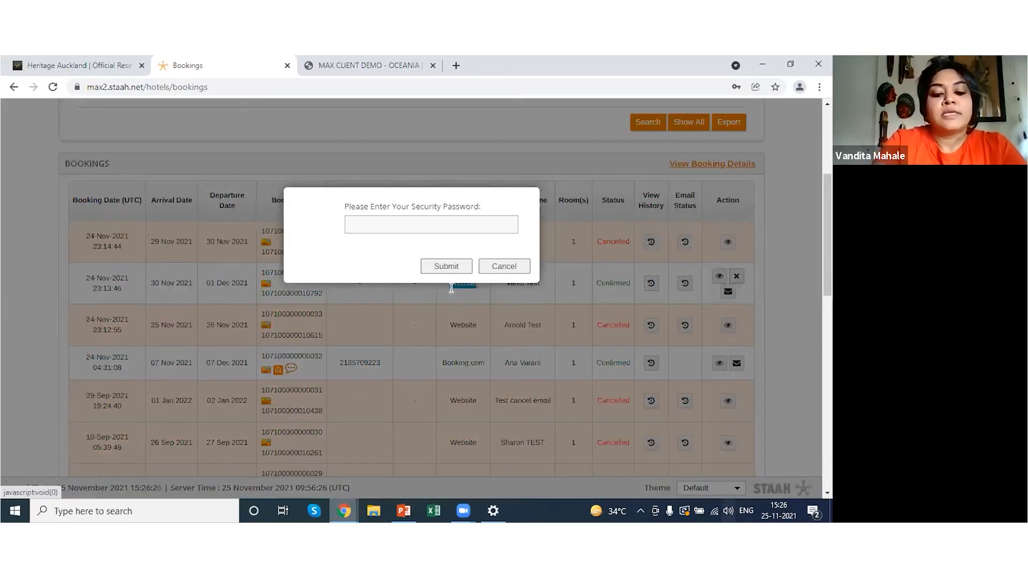
text(********)
click(447, 340)
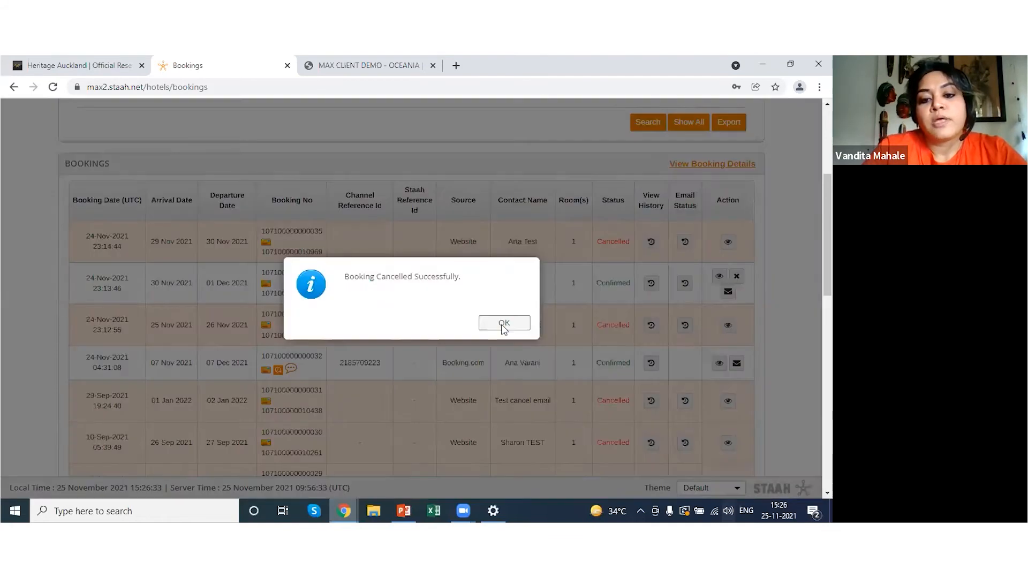
click(504, 323)
click(758, 259)
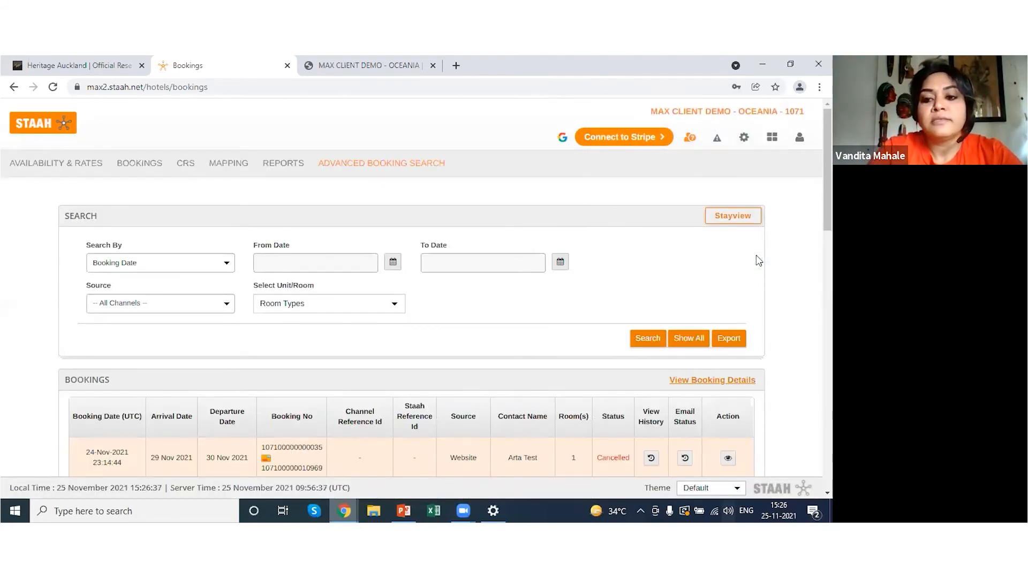
Examine the bookings list, comparing the status and available actions of website, CRS and Booking.com bookings
scroll(758, 260, down, 3)
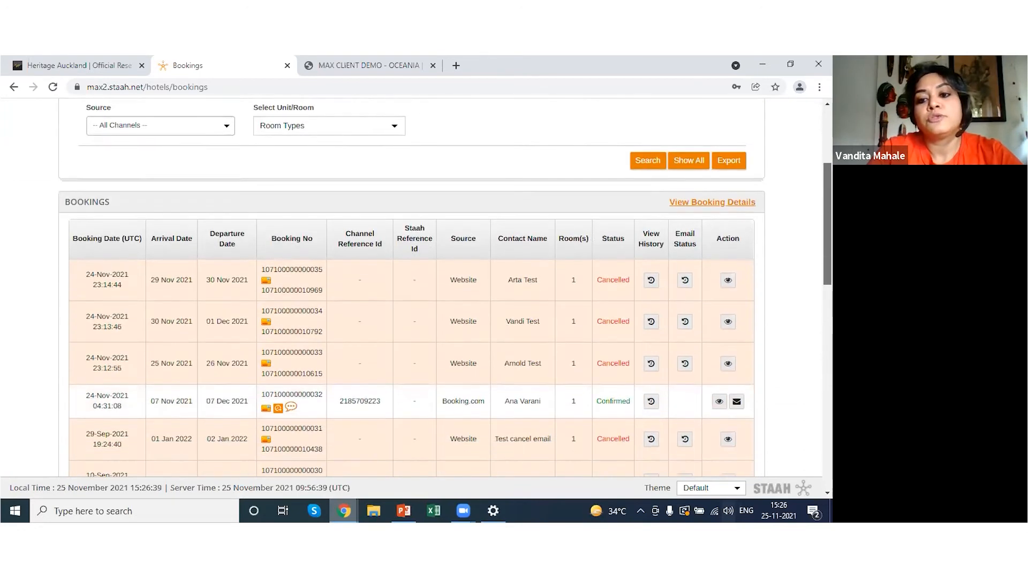
scroll(411, 290, down, 3)
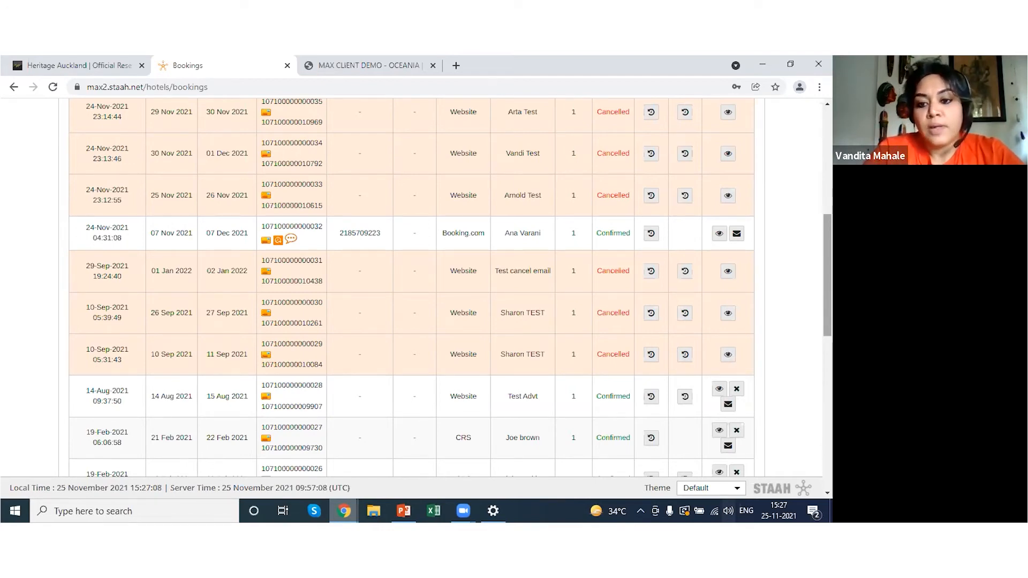
scroll(411, 290, up, 4)
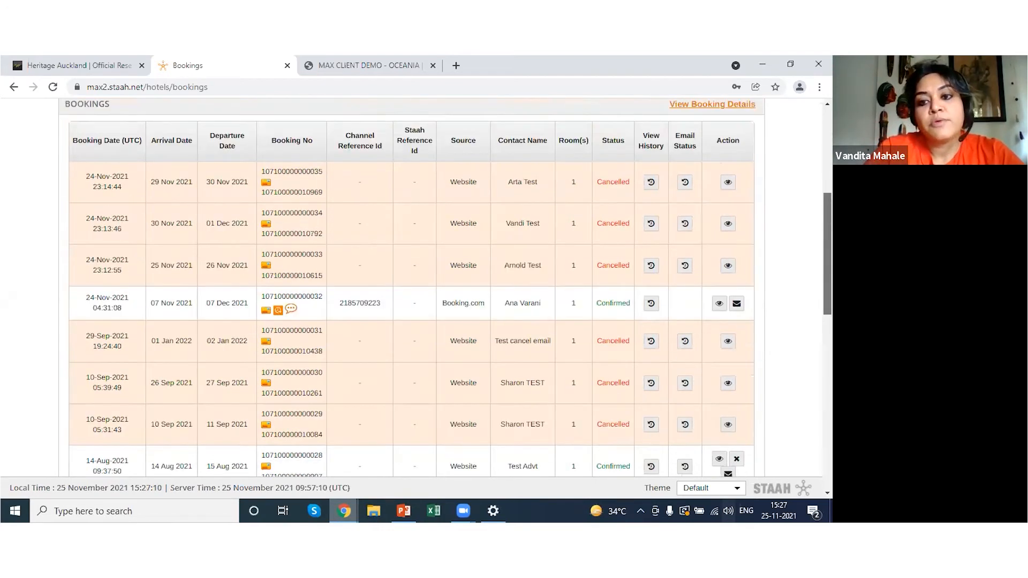
scroll(411, 289, up, 2)
scroll(412, 289, down, 4)
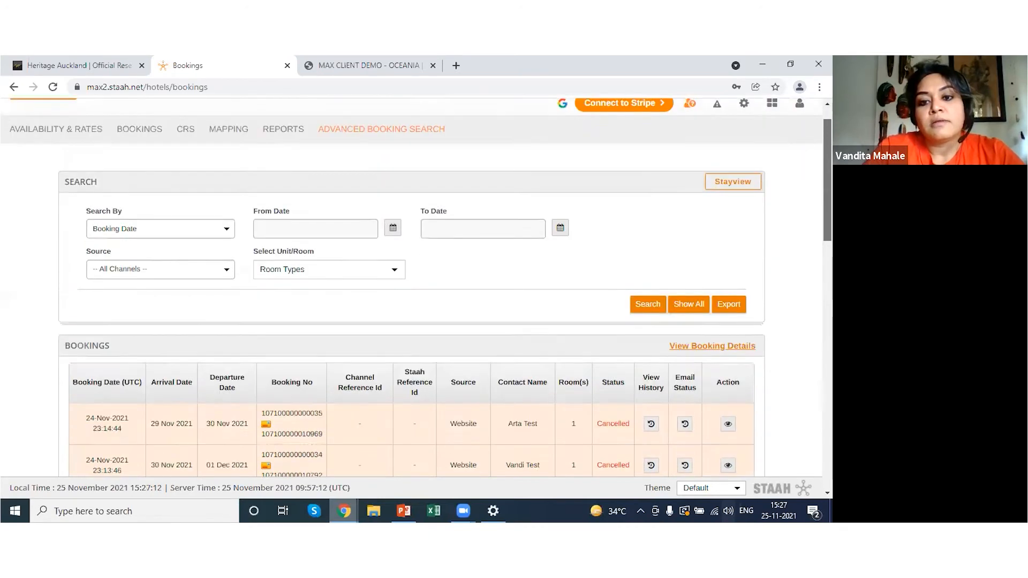
scroll(411, 289, down, 2)
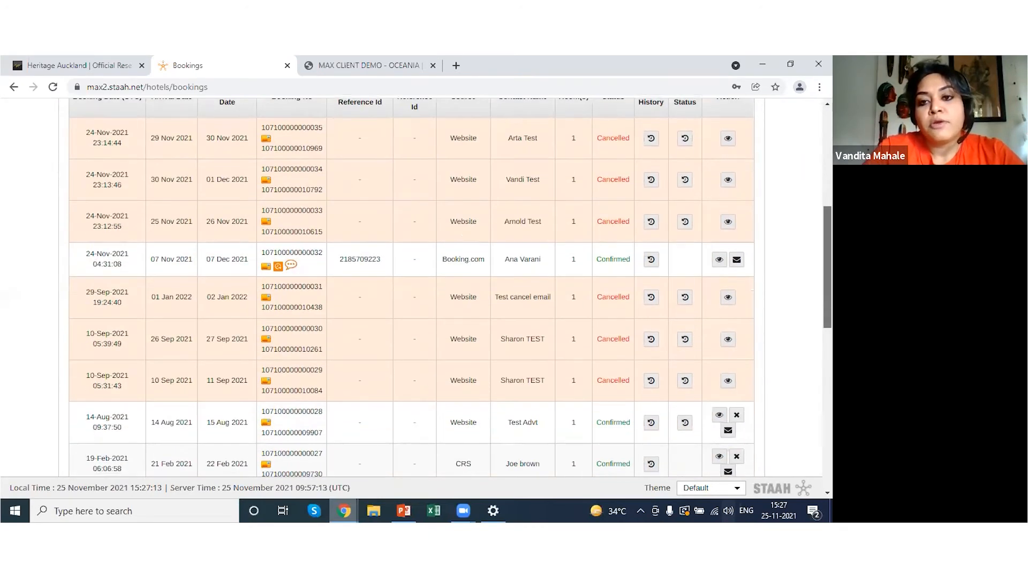
Switch to PowerPoint to check the next support question, and return to the bookings page in Chrome
click(403, 511)
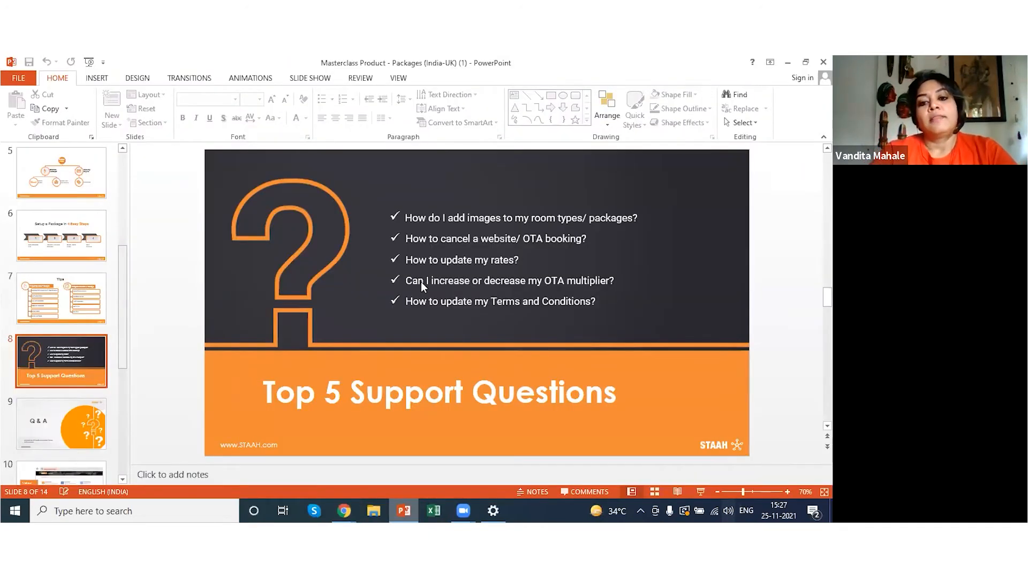
click(403, 510)
scroll(502, 134, up, 10)
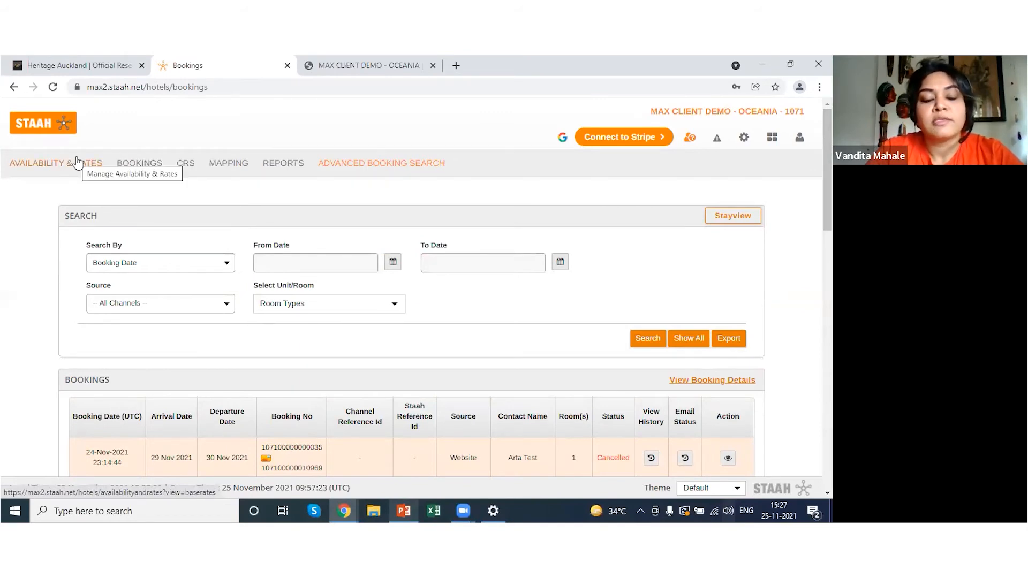
Open availability and rates, set the Superior Room's rates for 29 and 30 November to 1000, and update the changes
click(78, 162)
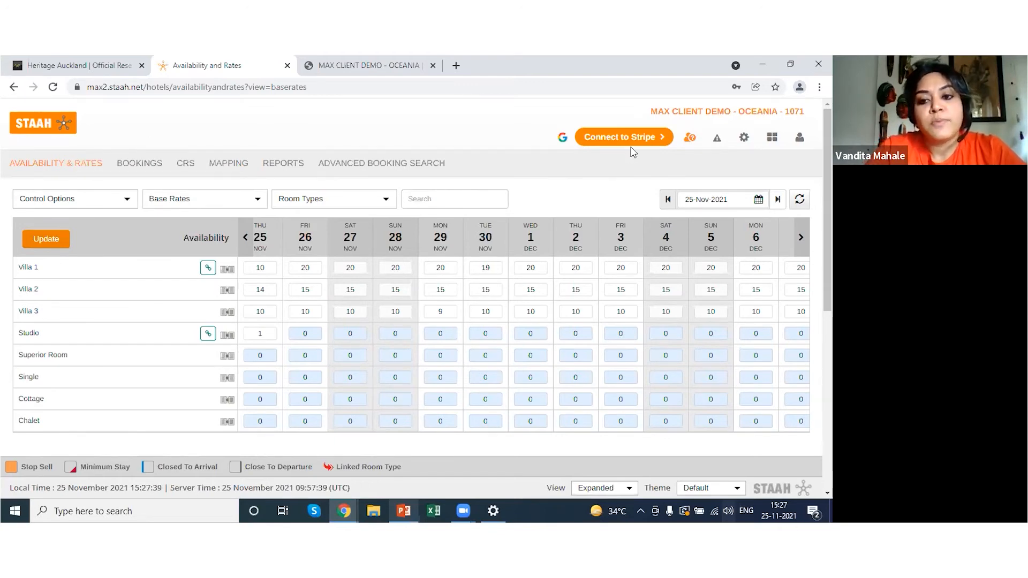
scroll(631, 150, down, 2)
scroll(452, 267, down, 5)
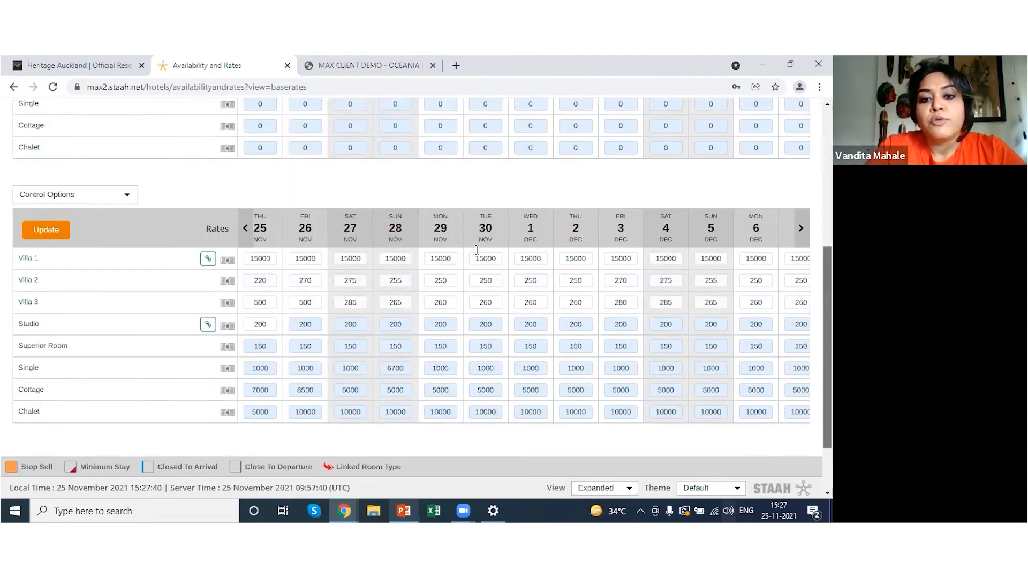
click(444, 269)
text(10)
click(486, 270)
text(1000)
click(46, 152)
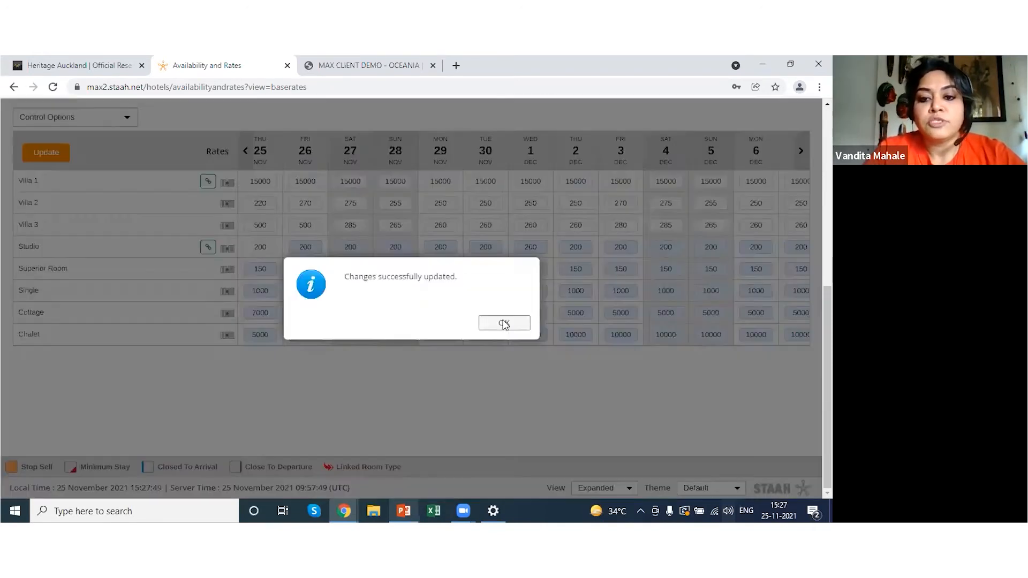
click(504, 324)
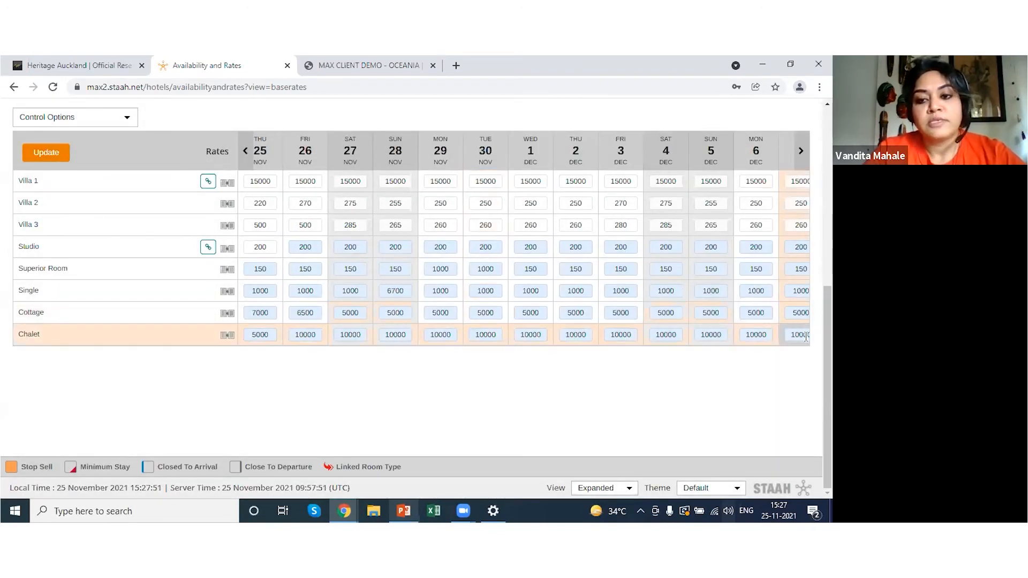
Open the bulk update for rates and set its end date to 30 Nov 2021
scroll(783, 131, up, 10)
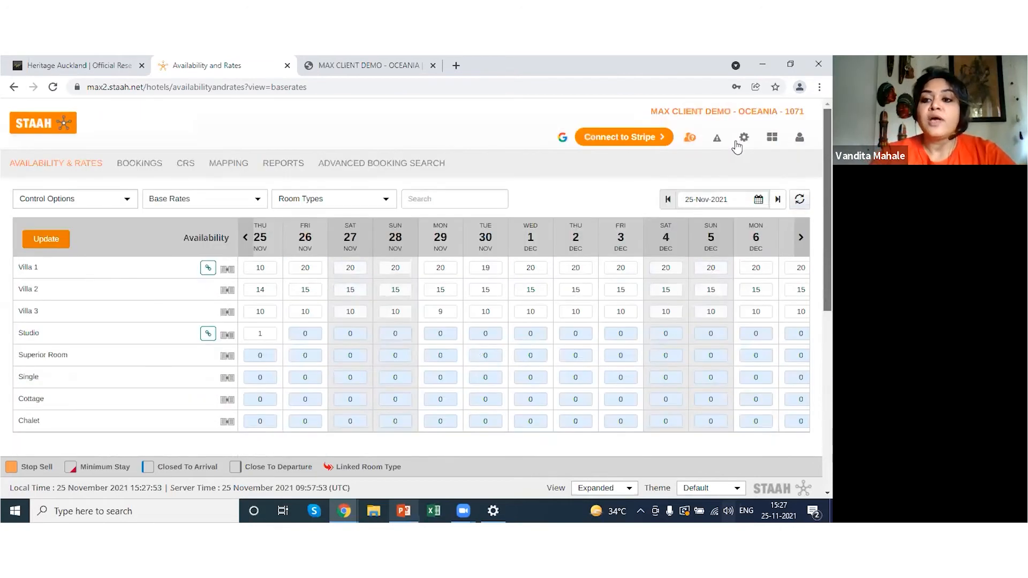
click(744, 140)
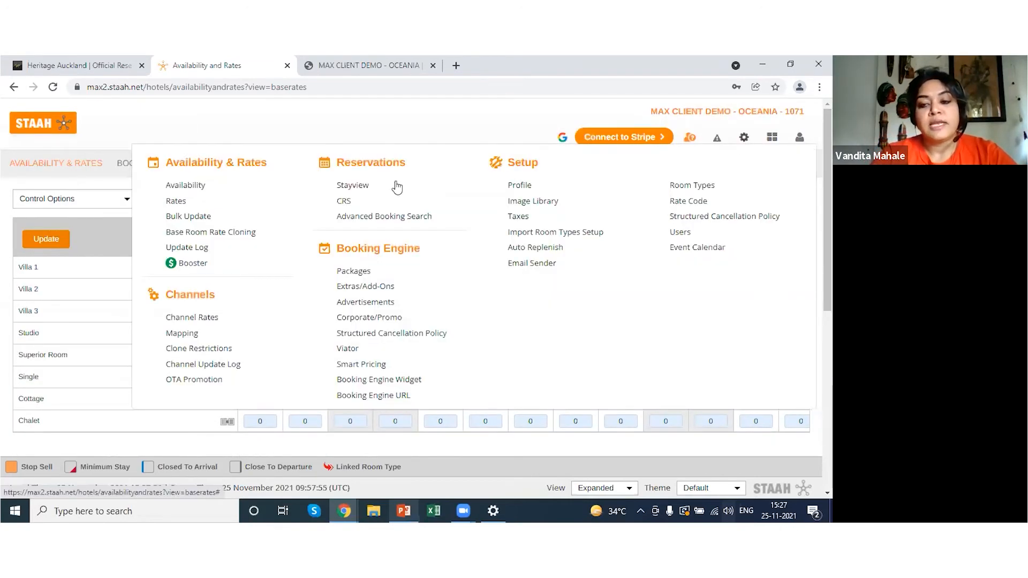
click(210, 220)
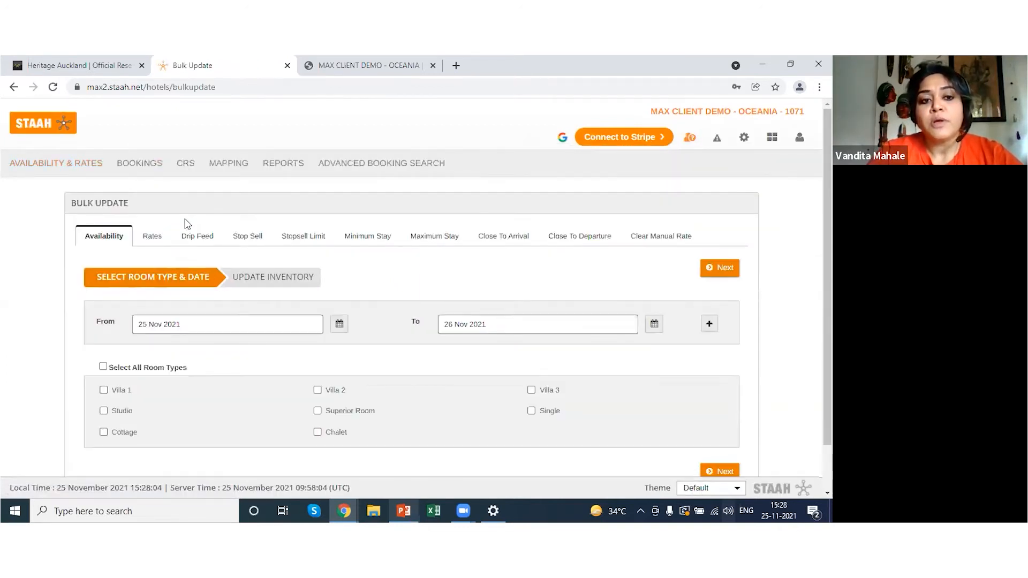
click(151, 236)
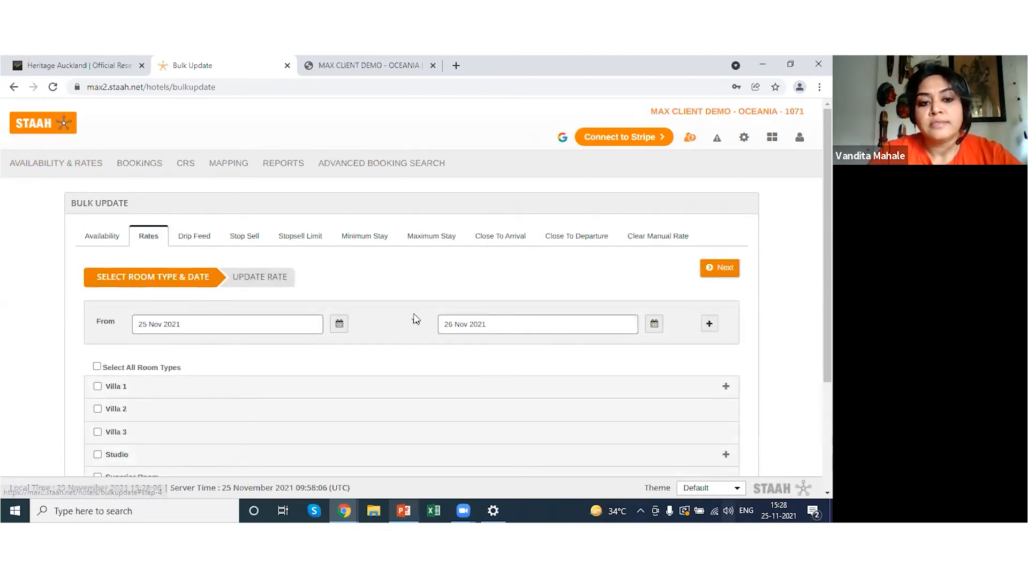
scroll(413, 291, down, 2)
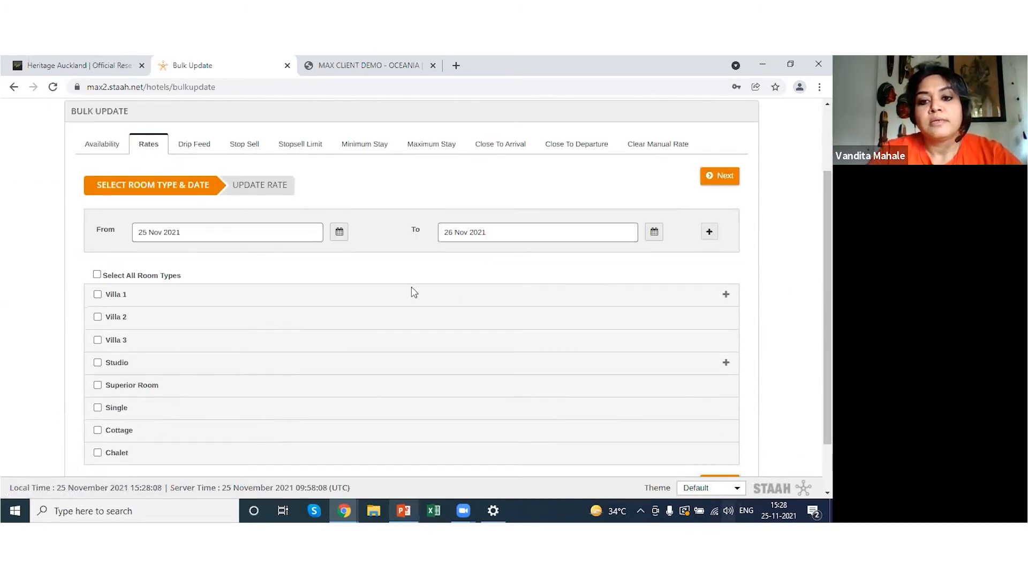
click(589, 236)
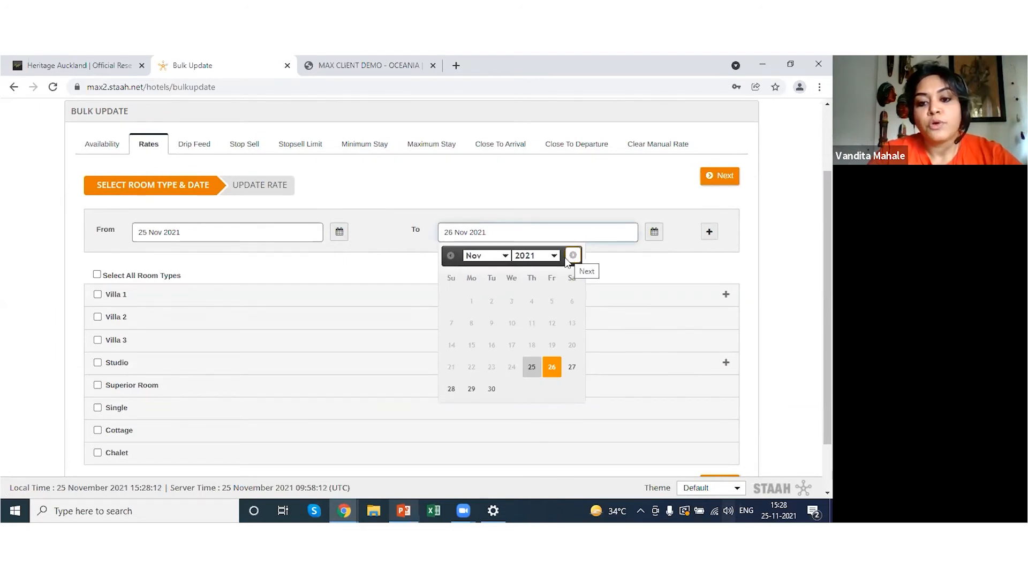
click(491, 389)
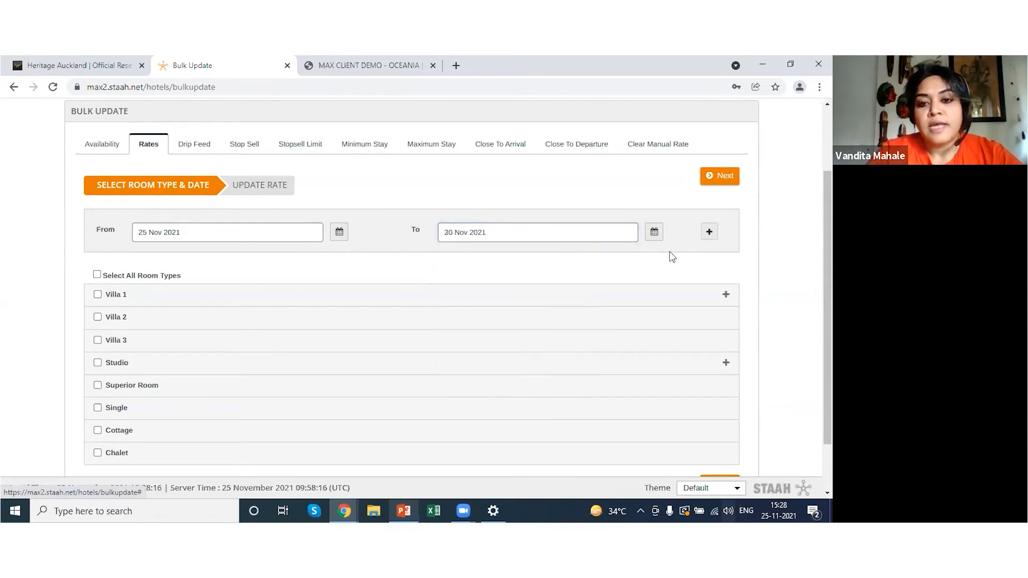
Add a second date range from 01 Dec to 30 Dec 2021, select Villa 1, and proceed to the rate entry
click(709, 232)
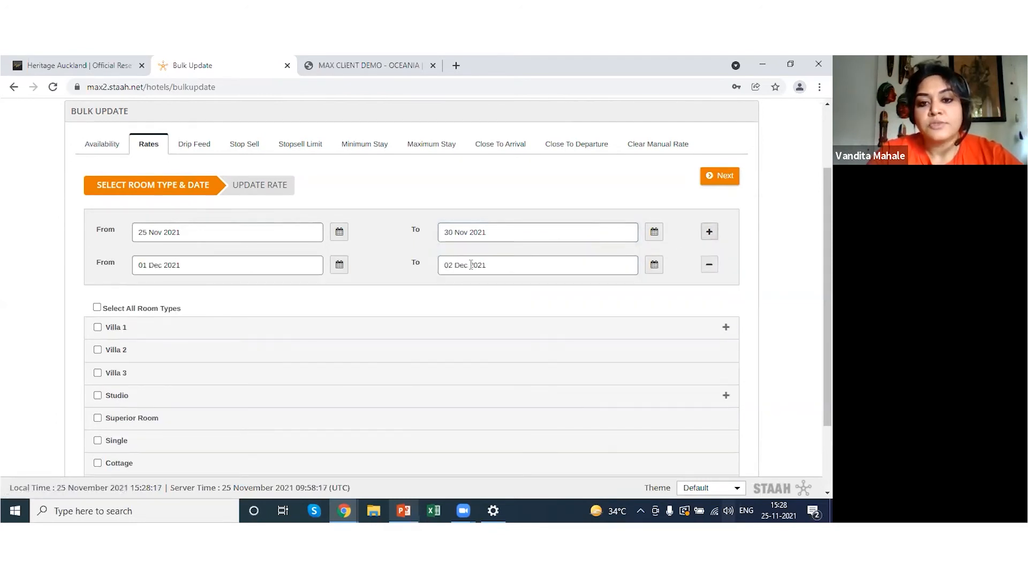
click(444, 265)
click(530, 422)
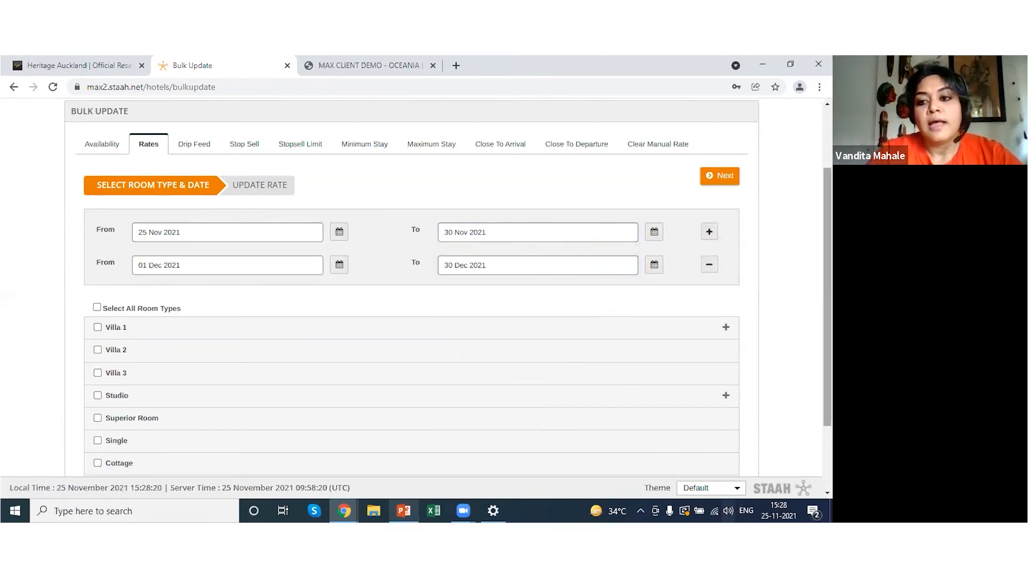
scroll(113, 241, down, 2)
click(98, 257)
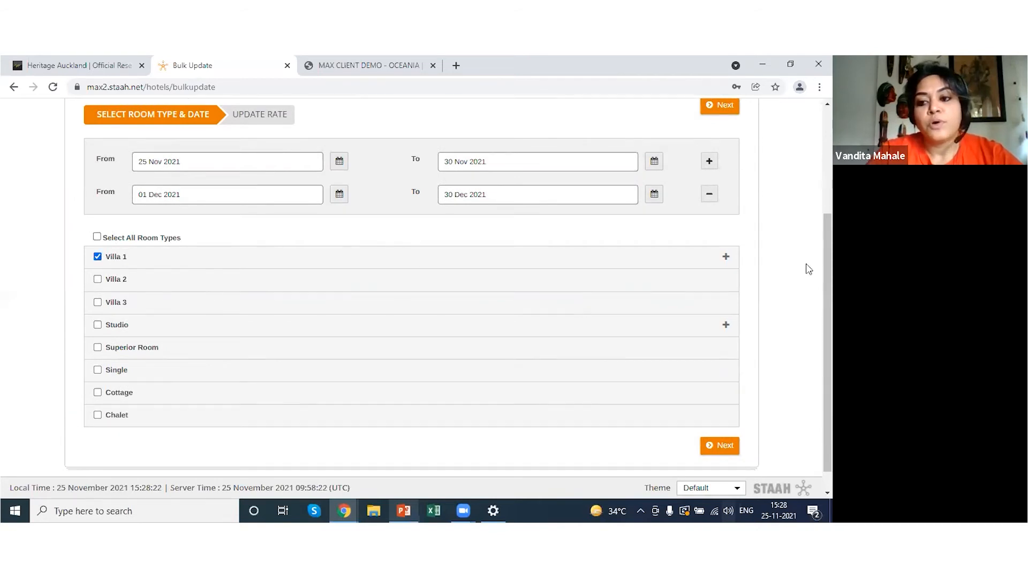
scroll(828, 343, down, 1)
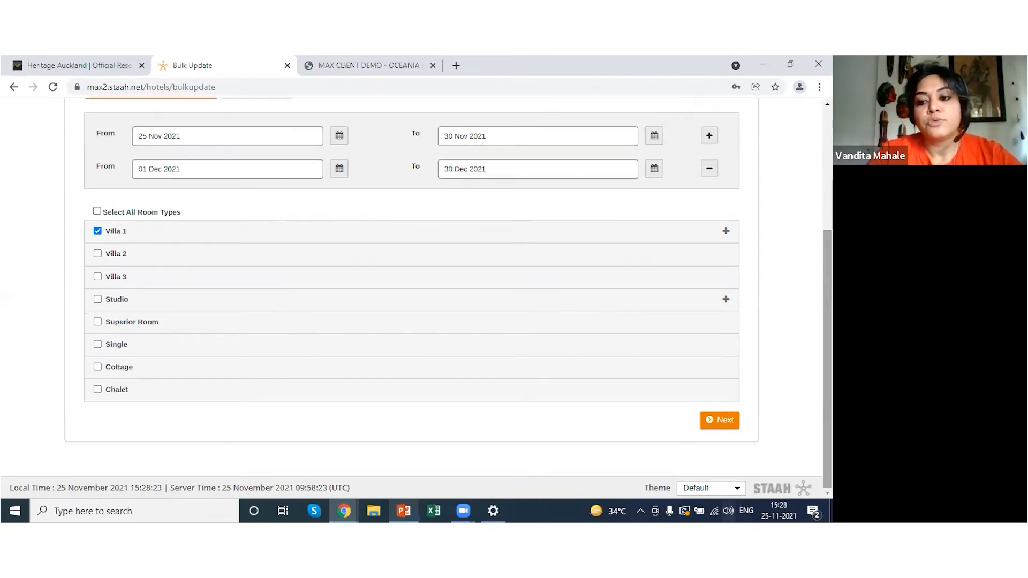
click(727, 422)
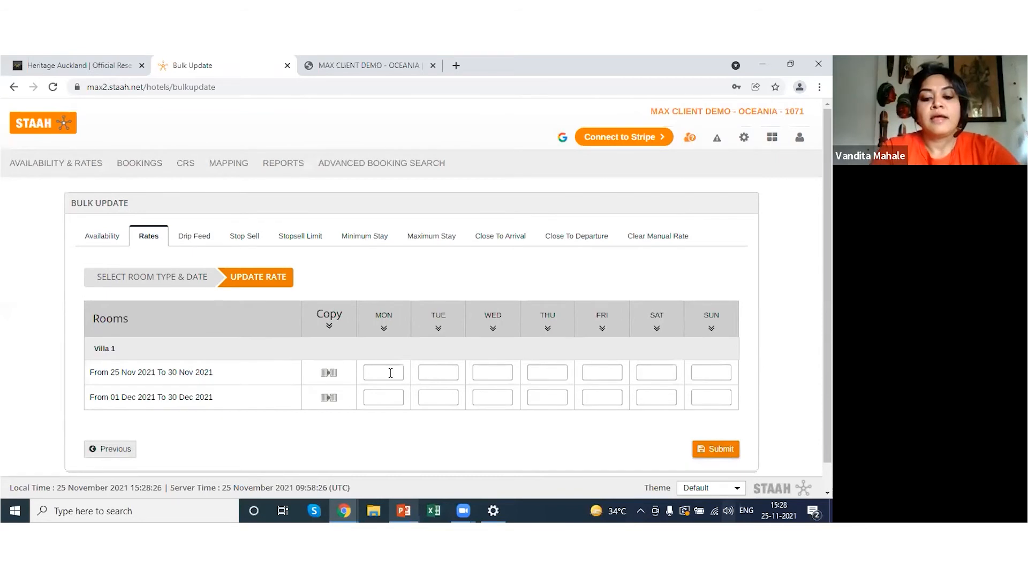
Set Villa 1's rates to 5000 for the November range and 8000 for the December range, copying each to all weekdays
text(5000)
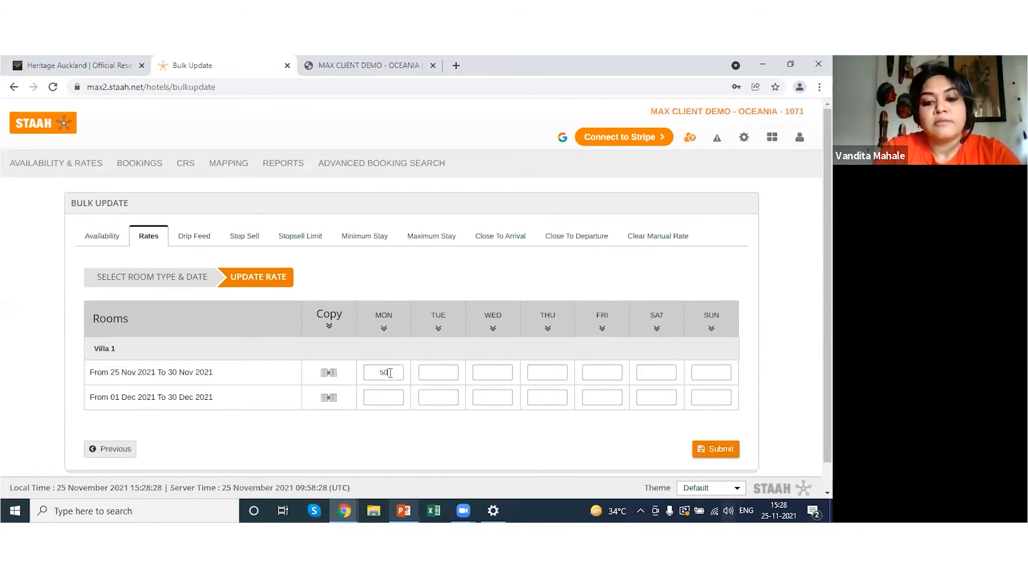
click(376, 400)
text(8000)
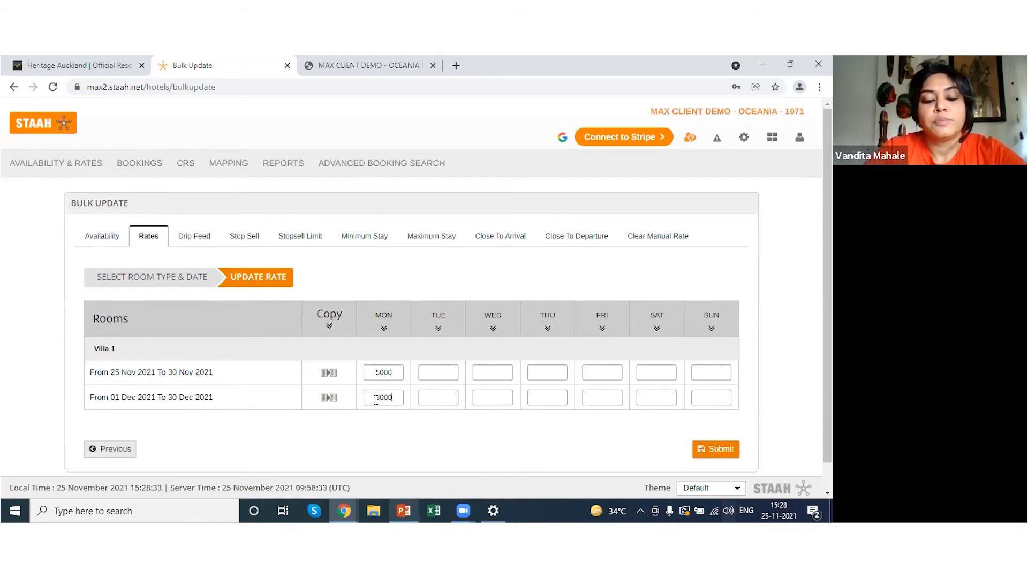
click(329, 374)
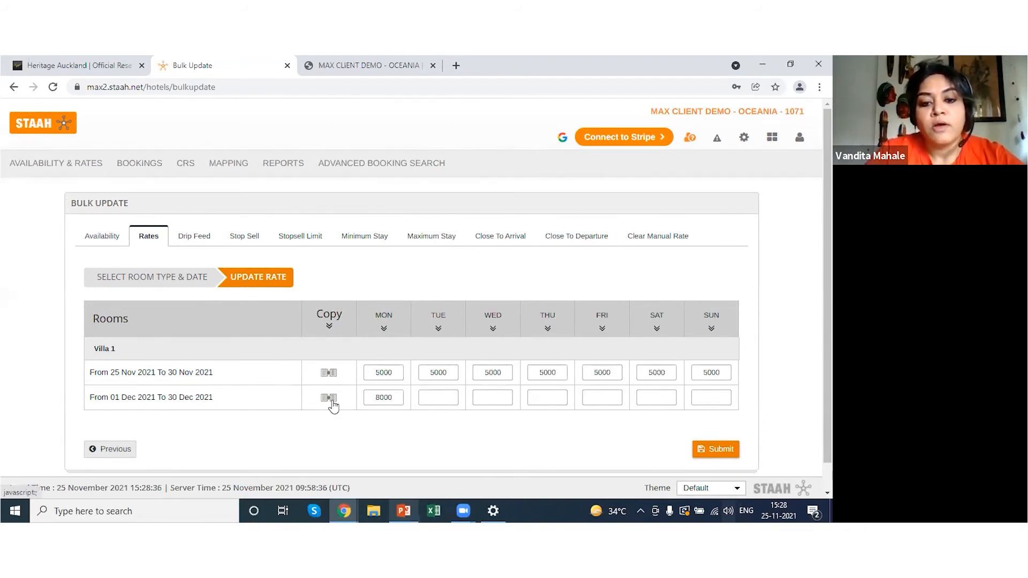
click(330, 399)
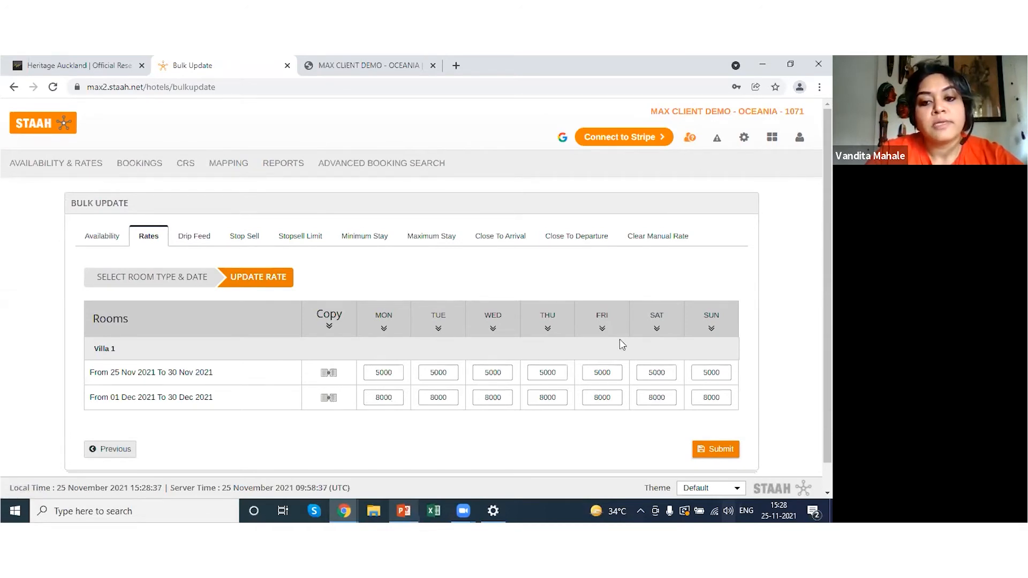
Set Villa 1's Saturday and Sunday rates to 8000 for November and 10000 for December, and submit the bulk update
scroll(591, 347, down, 1)
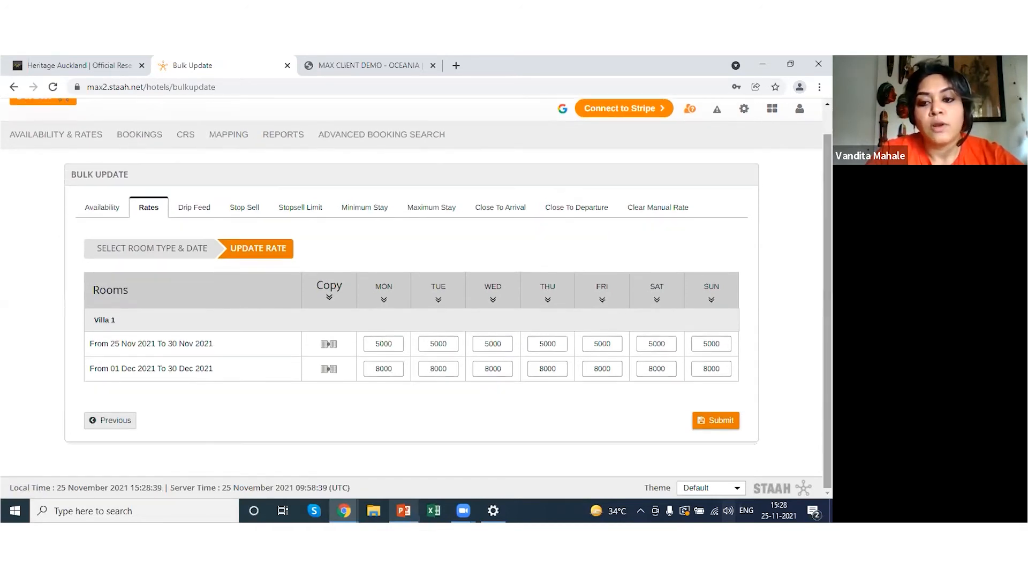
double_click(642, 343)
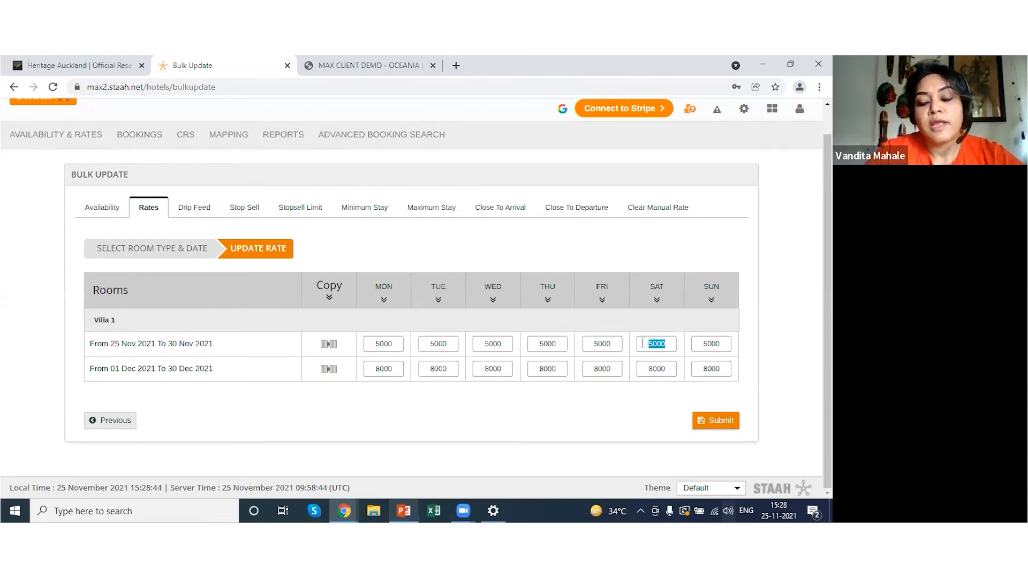
text(8000)
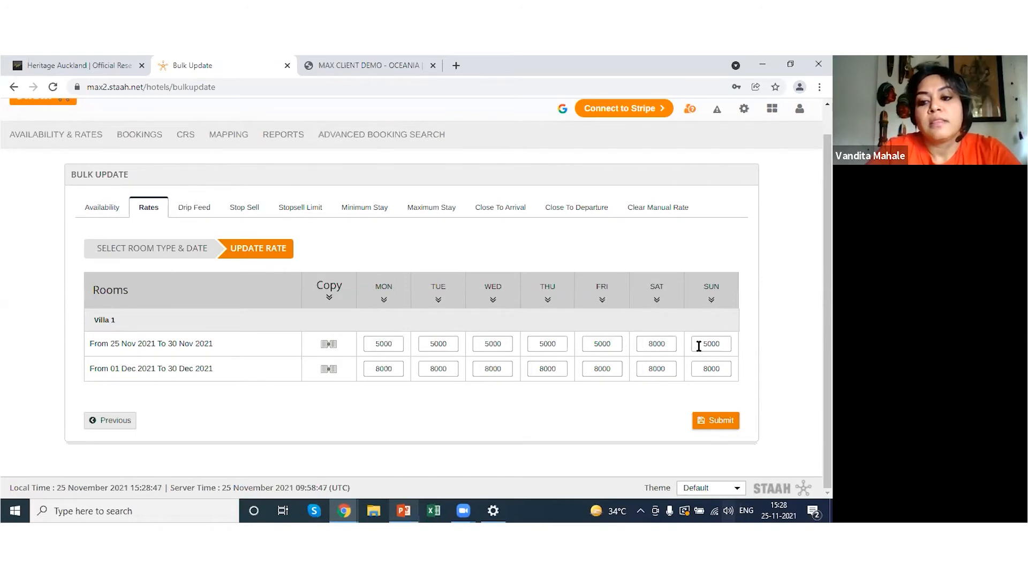
text(8)
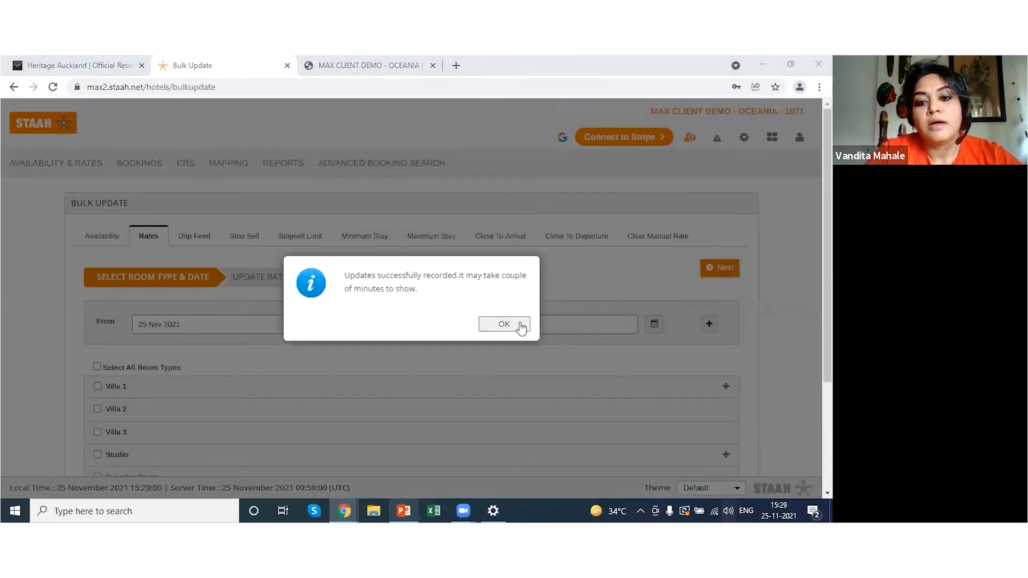
click(504, 324)
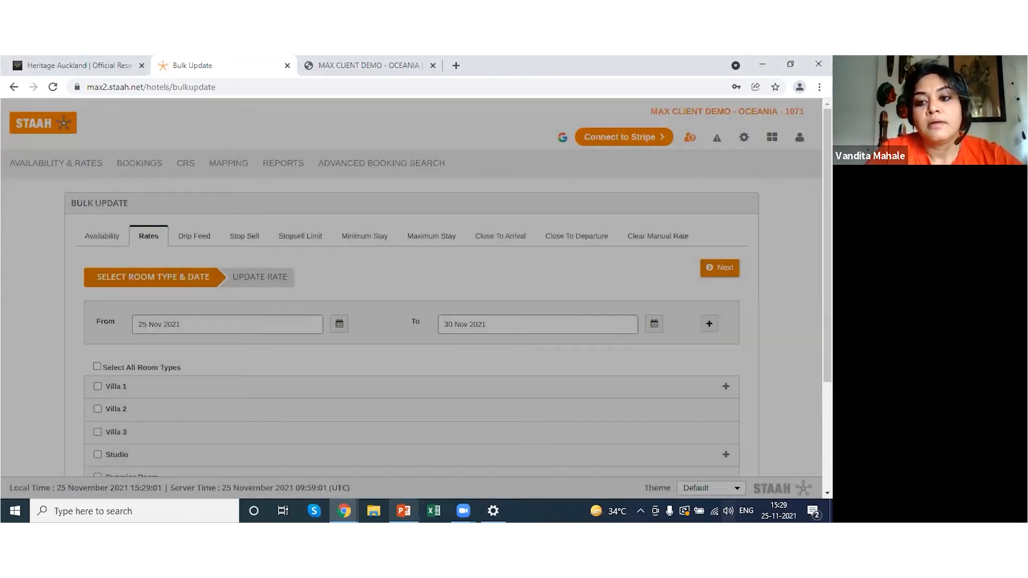
Return to availability and rates and check Villa 1's rates for late November and early December
scroll(640, 296, down, 3)
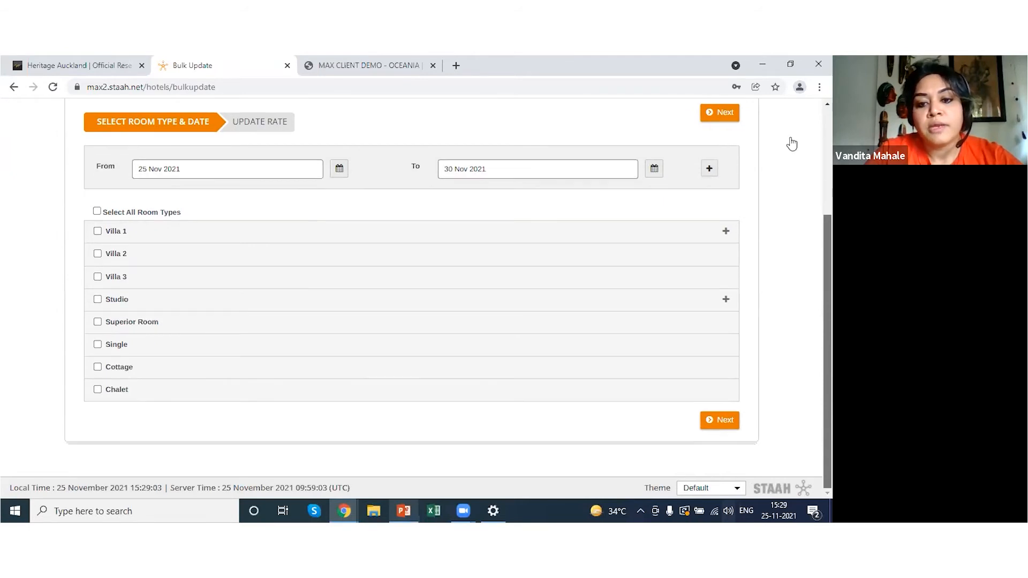
scroll(792, 142, up, 3)
click(101, 164)
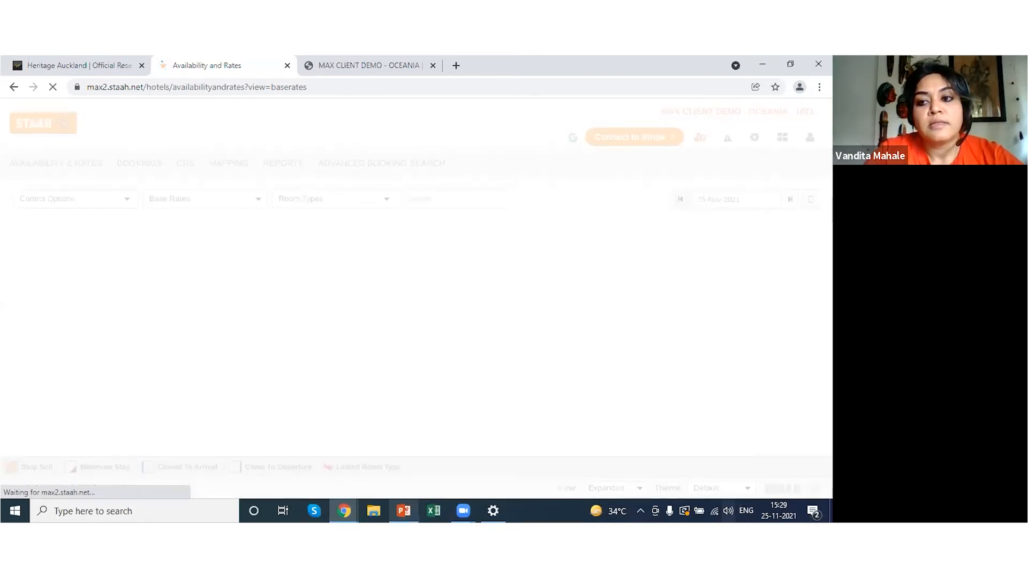
scroll(478, 244, down, 5)
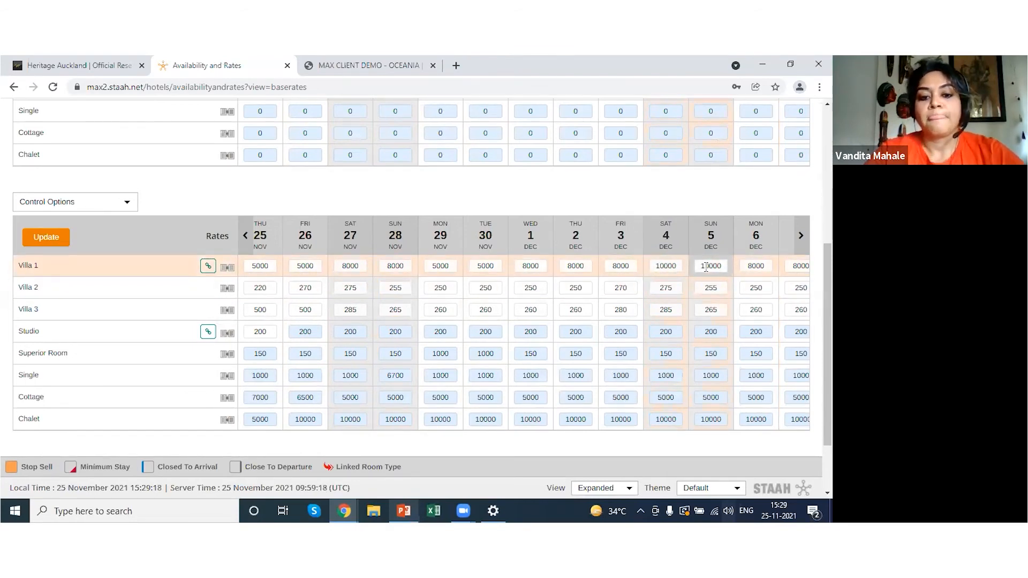
Switch to PowerPoint to check the question on OTA multipliers, and return to the availability and rates page in Chrome
click(411, 503)
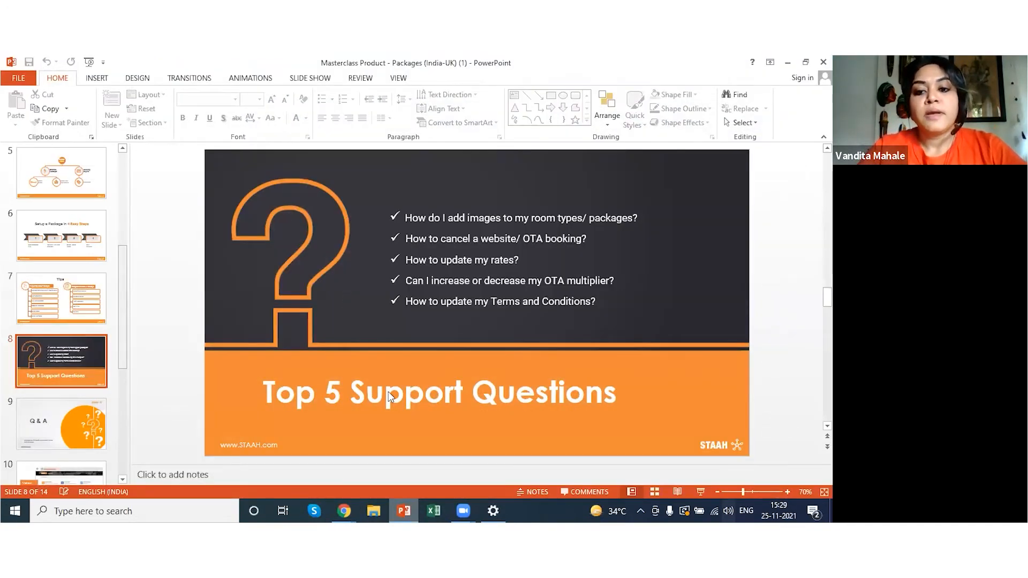
click(344, 511)
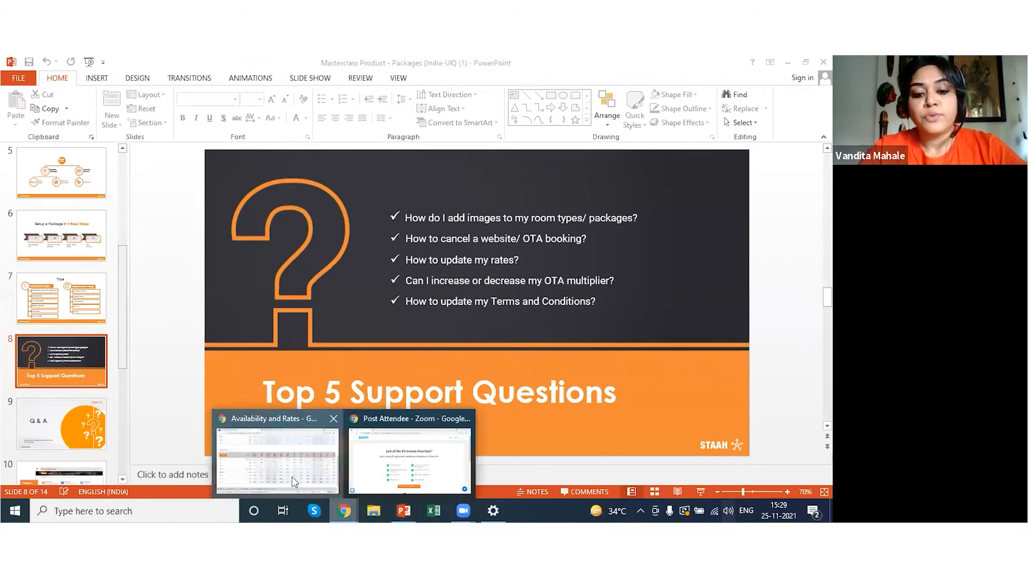
click(277, 457)
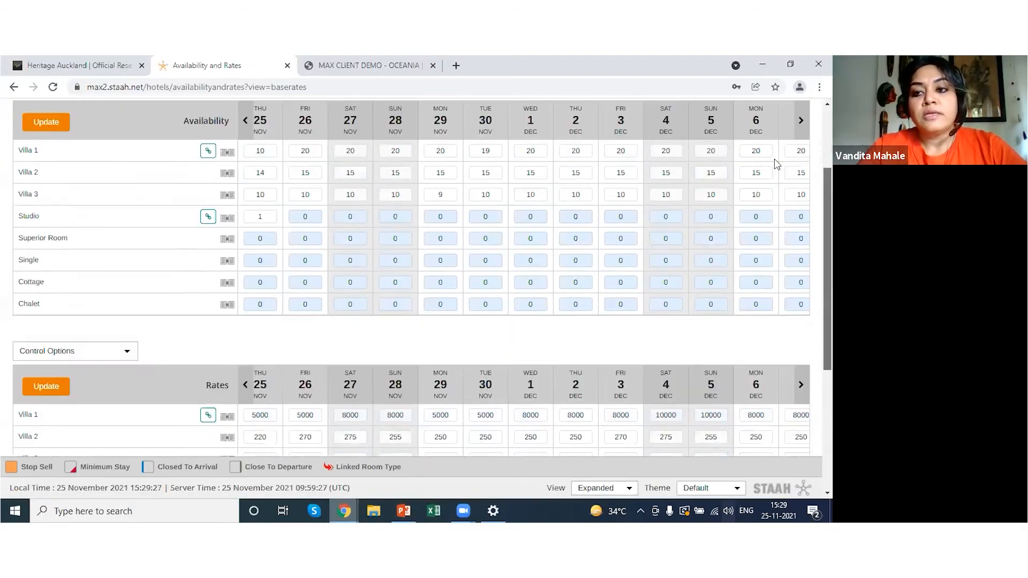
Open the channel mapping for Booking.com and bring up its channel rate plans
scroll(276, 168, up, 3)
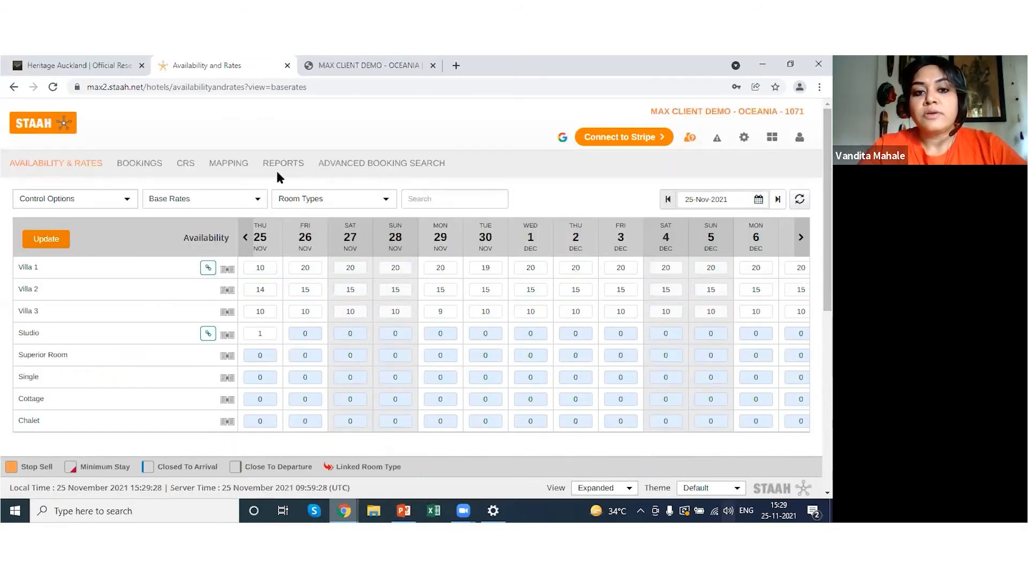
click(225, 169)
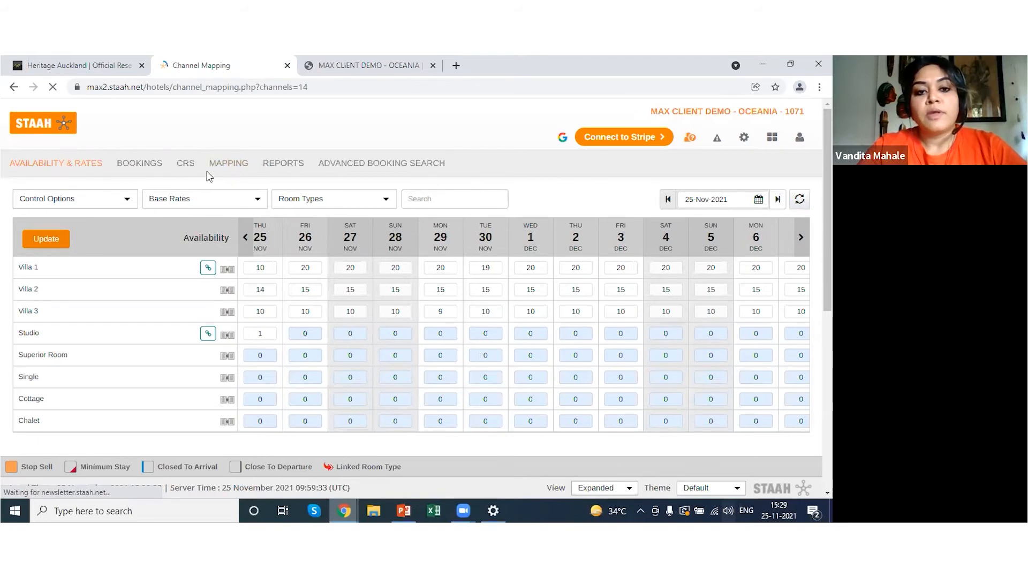
click(257, 203)
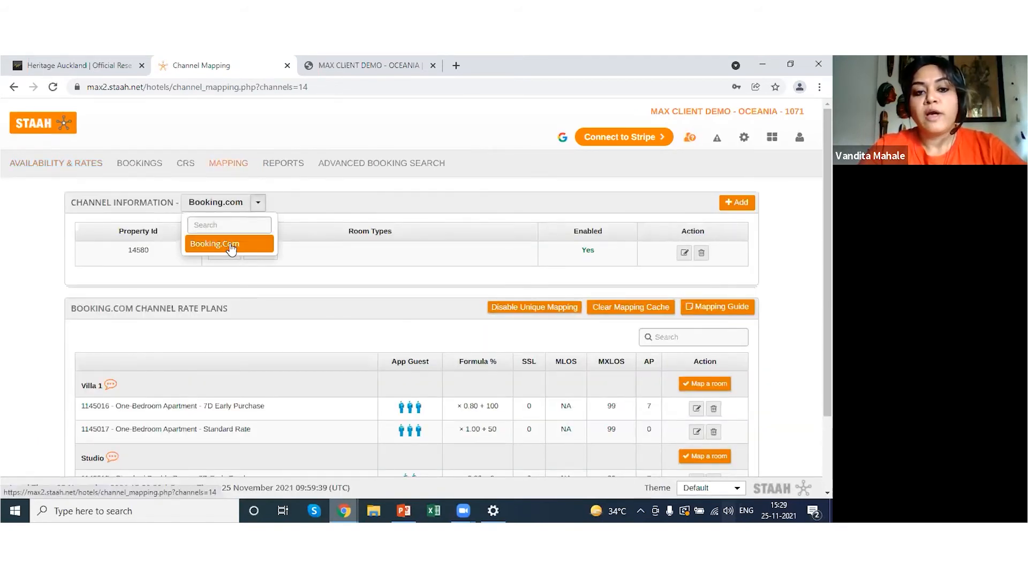
click(228, 247)
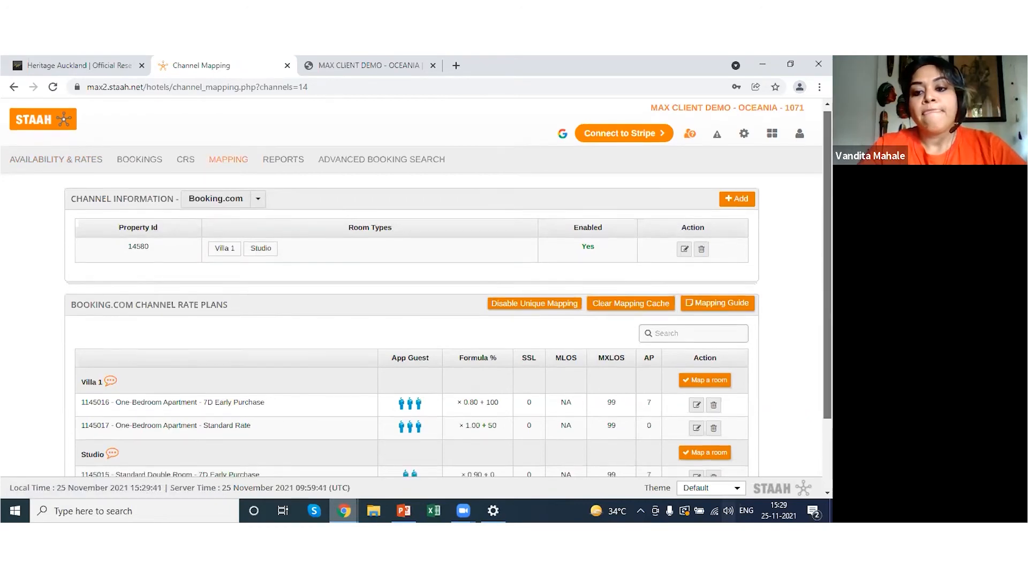
scroll(802, 303, down, 2)
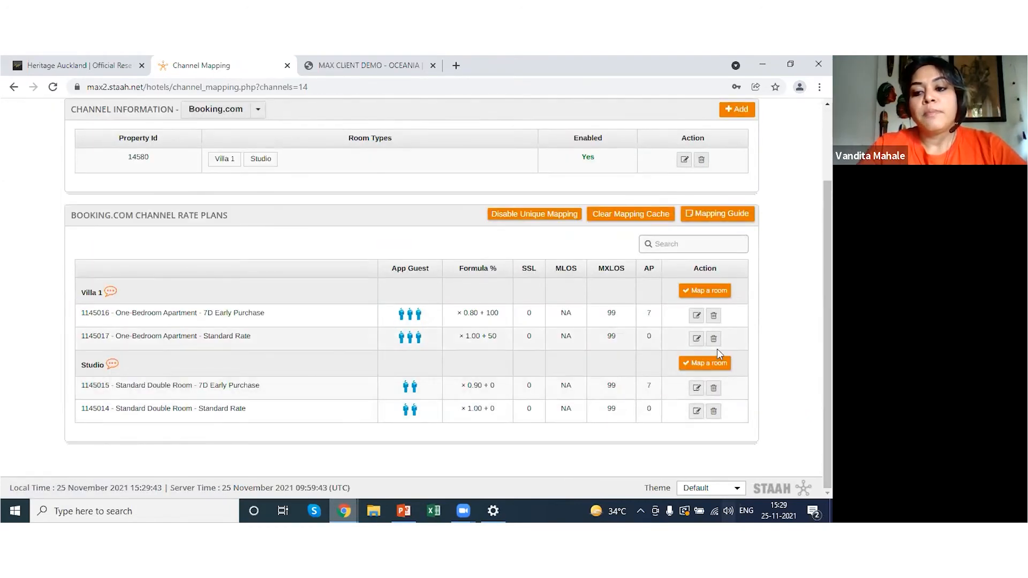
Set the room based multiplier of Villa 1's One-Bedroom Apartment - Standard Rate to 1.10 plus 100, and update the mapping
click(696, 339)
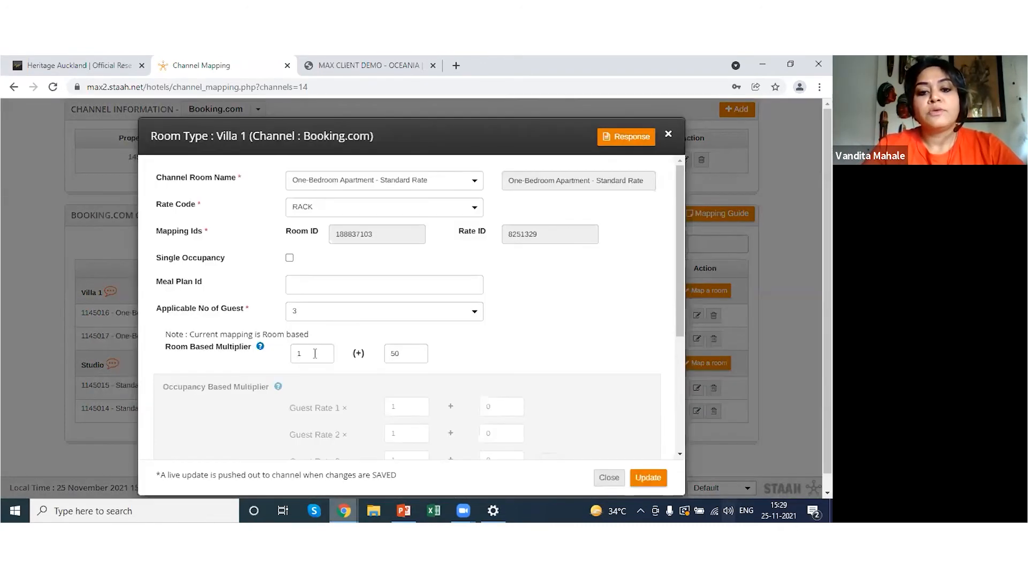
click(315, 354)
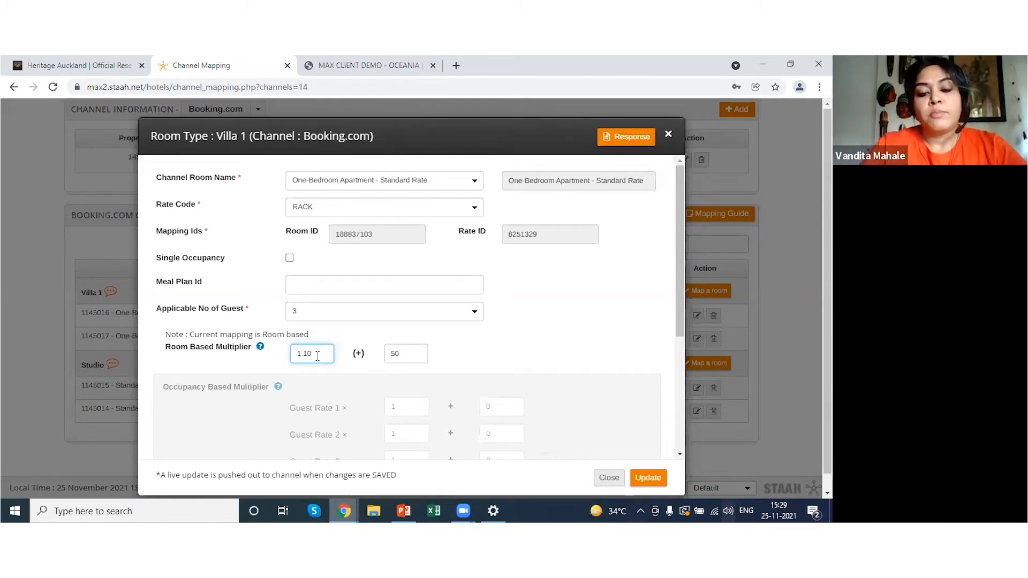
double_click(393, 353)
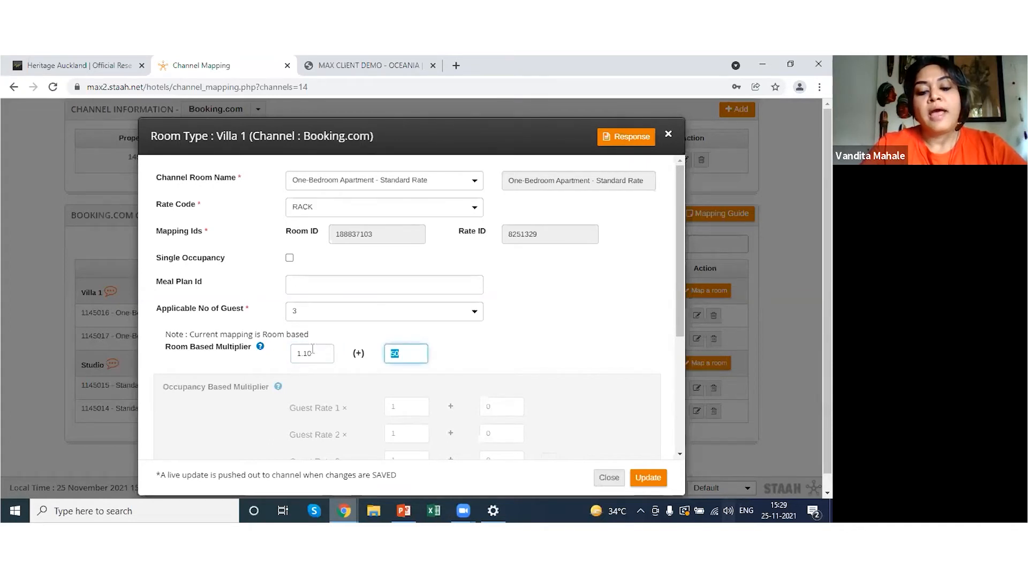
text(100)
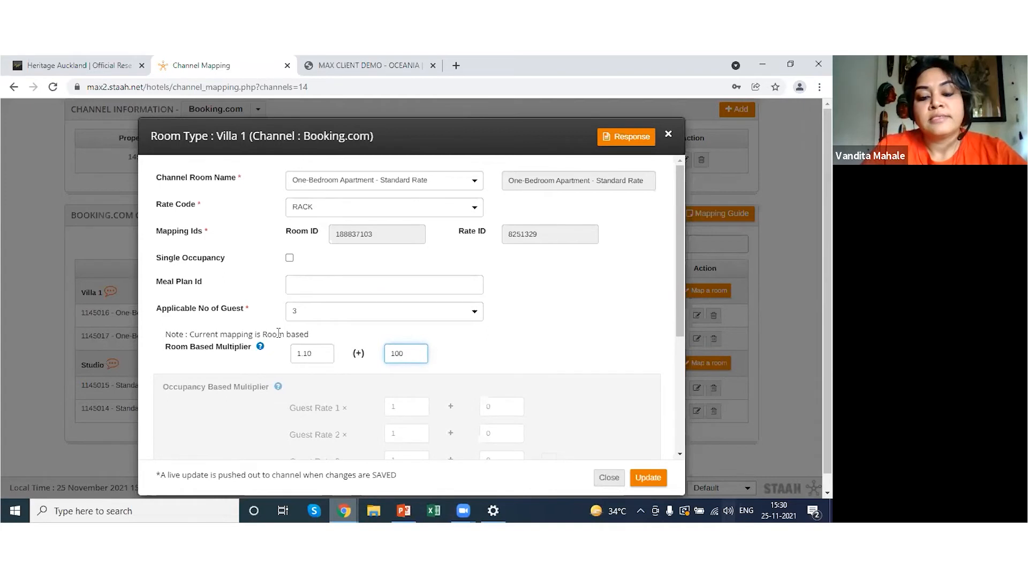
mouse_move(262, 350)
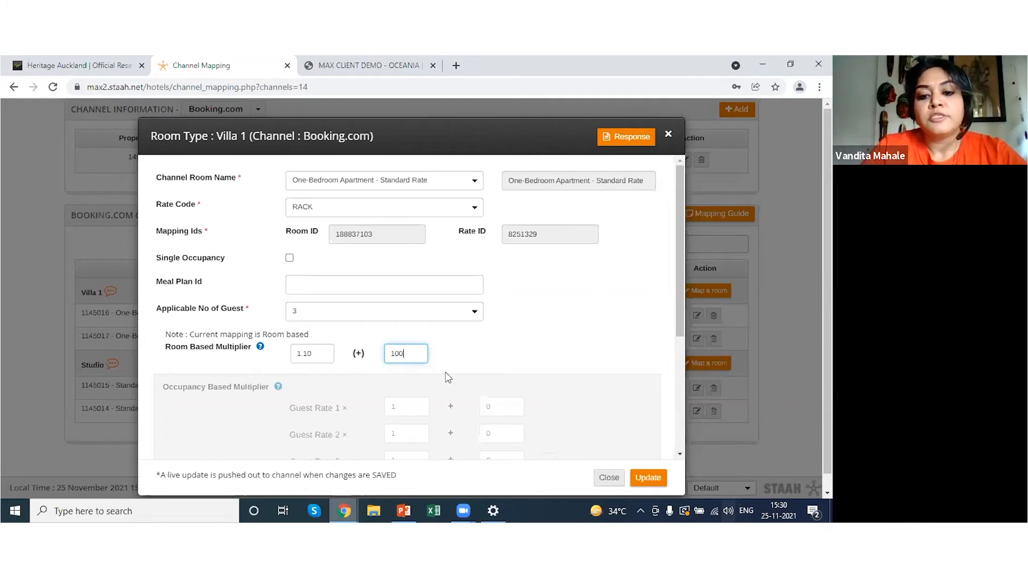
click(677, 288)
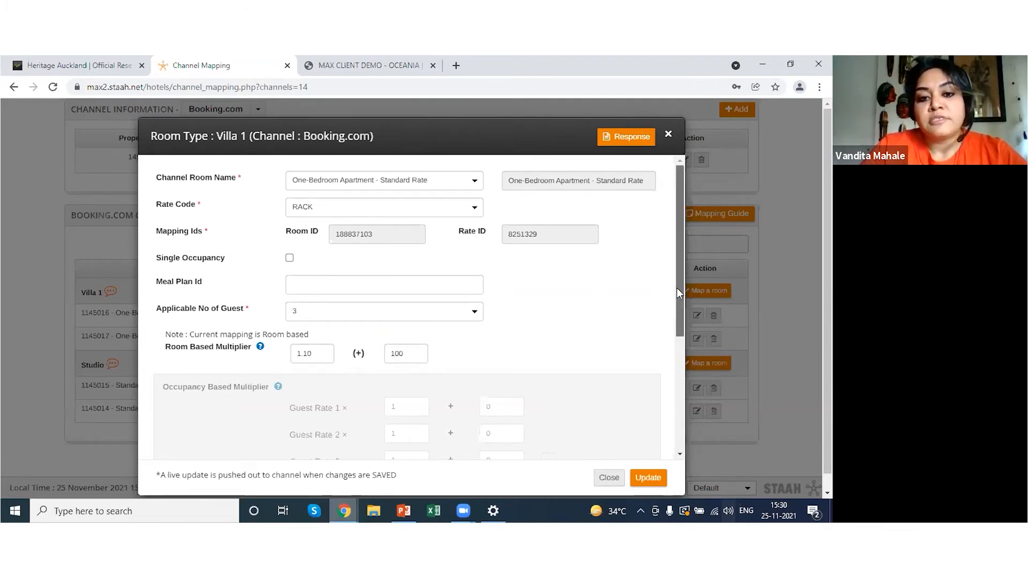
drag(676, 288, 673, 443)
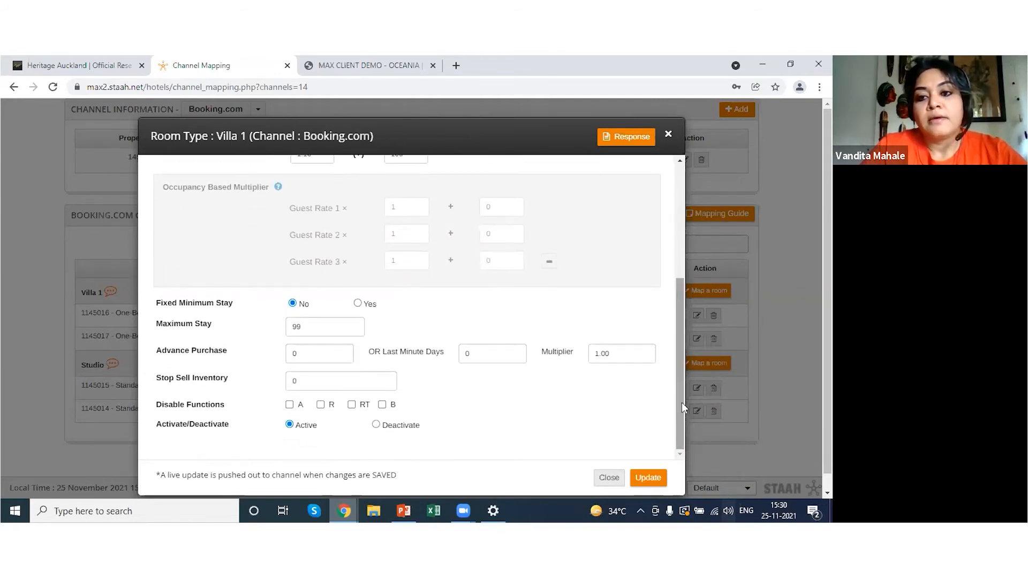
drag(827, 413, 827, 432)
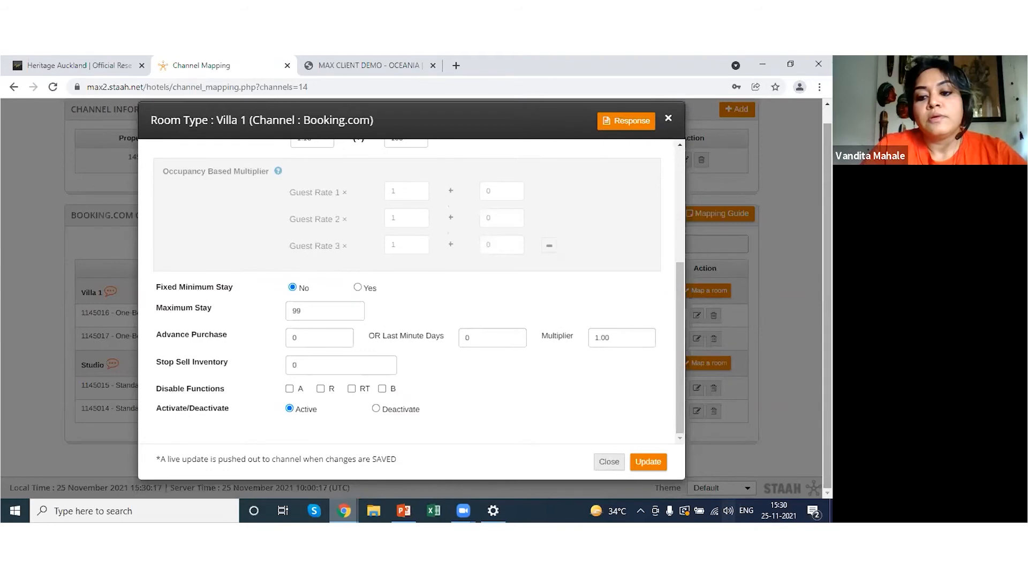
click(648, 462)
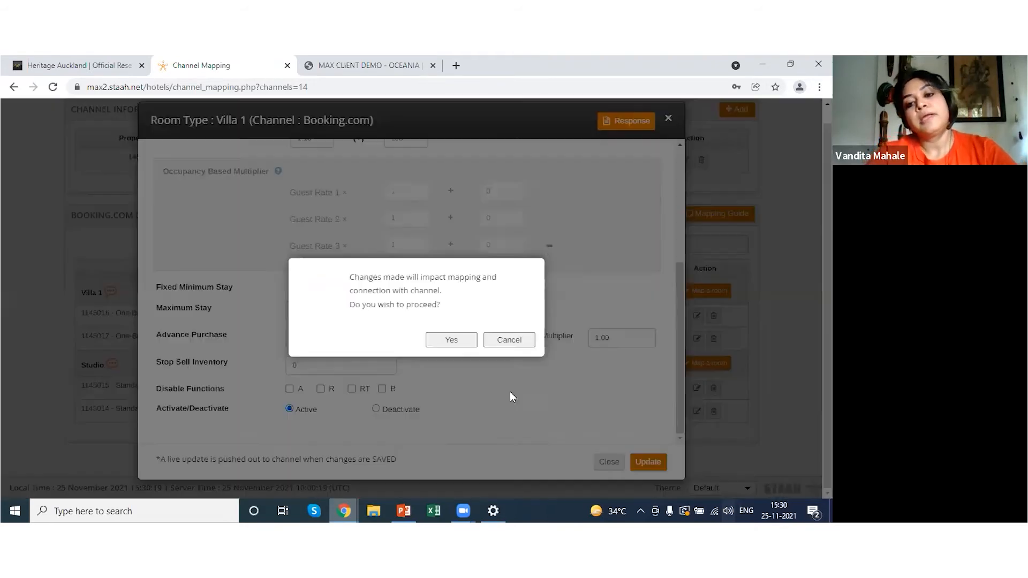
click(449, 331)
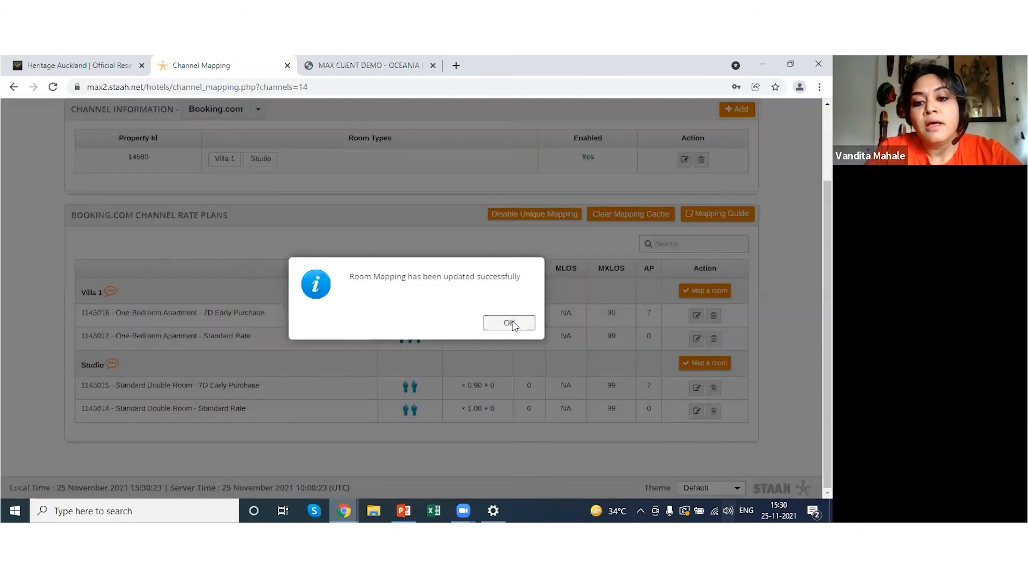
Acknowledge the mapping update, then check the question on terms and conditions in PowerPoint and return to Chrome
click(510, 322)
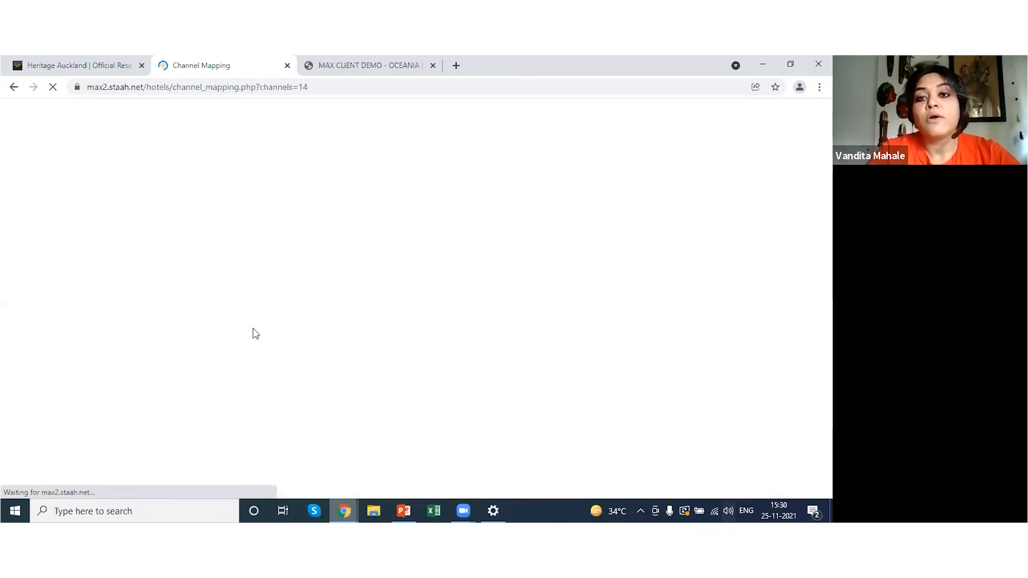
click(403, 511)
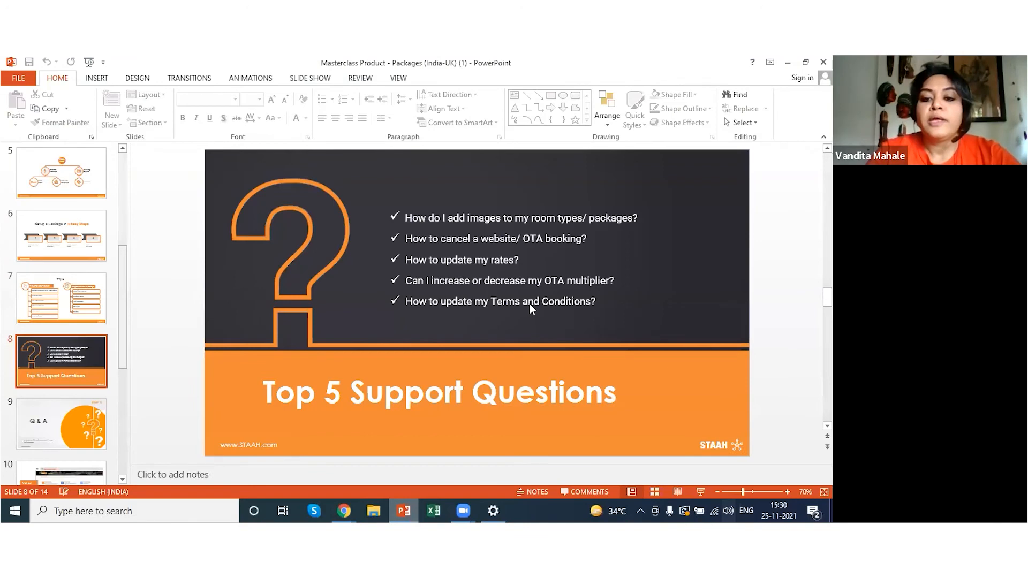
click(349, 510)
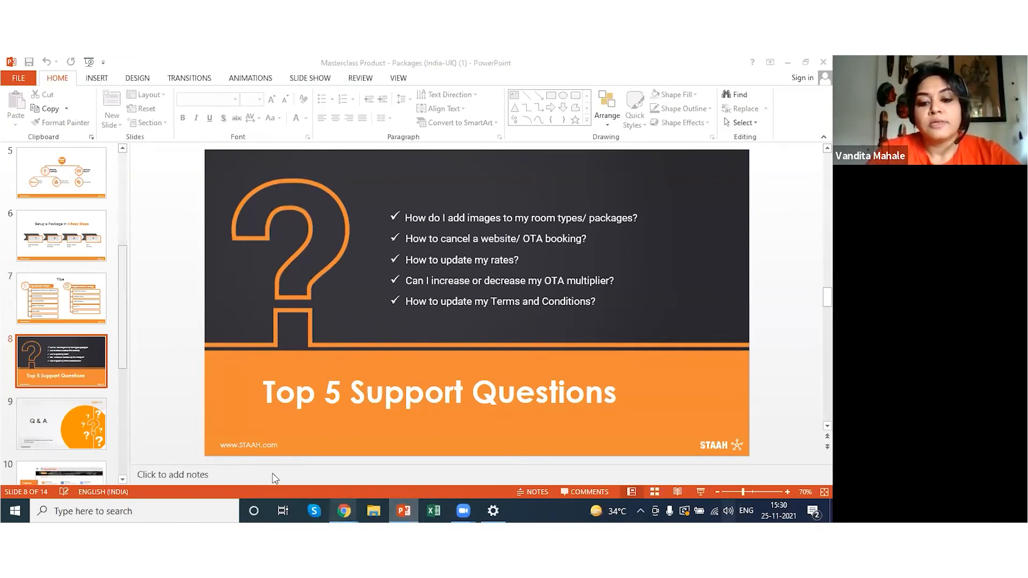
click(274, 472)
Open the terms and conditions in the property profile, highlight the policy text, and activate the alternative URL field
mouse_move(744, 143)
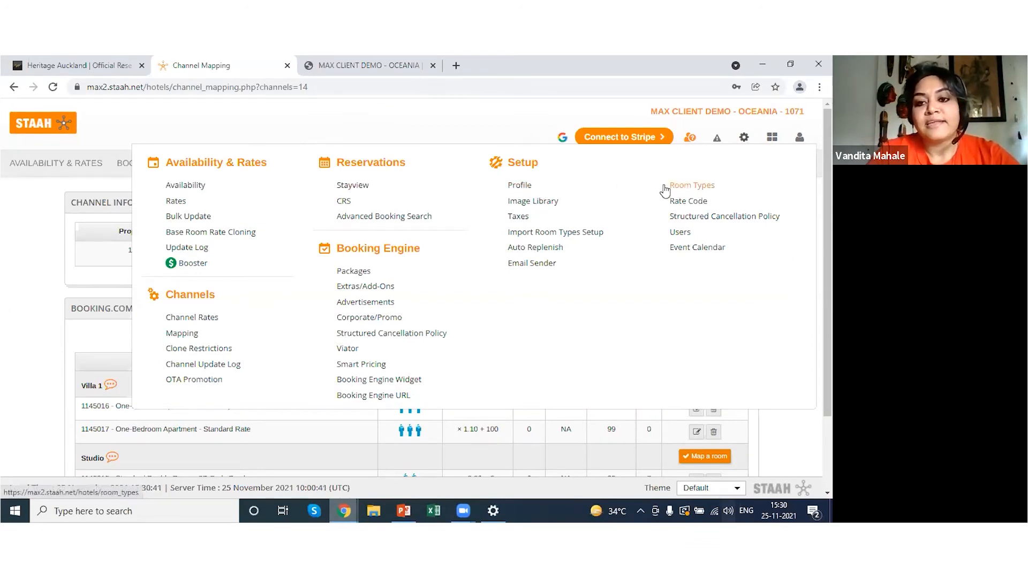
click(522, 188)
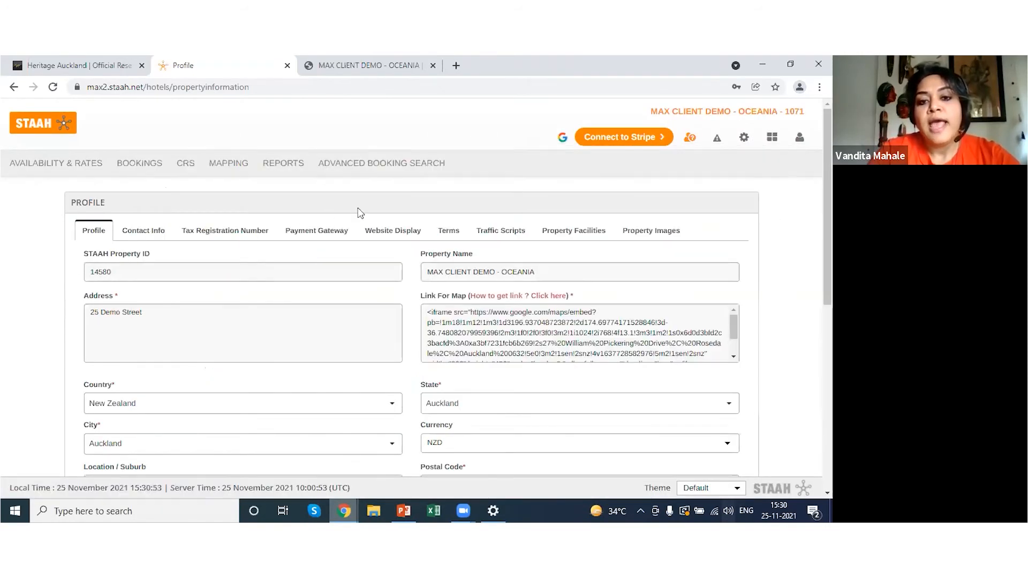
click(447, 235)
scroll(412, 289, down, 2)
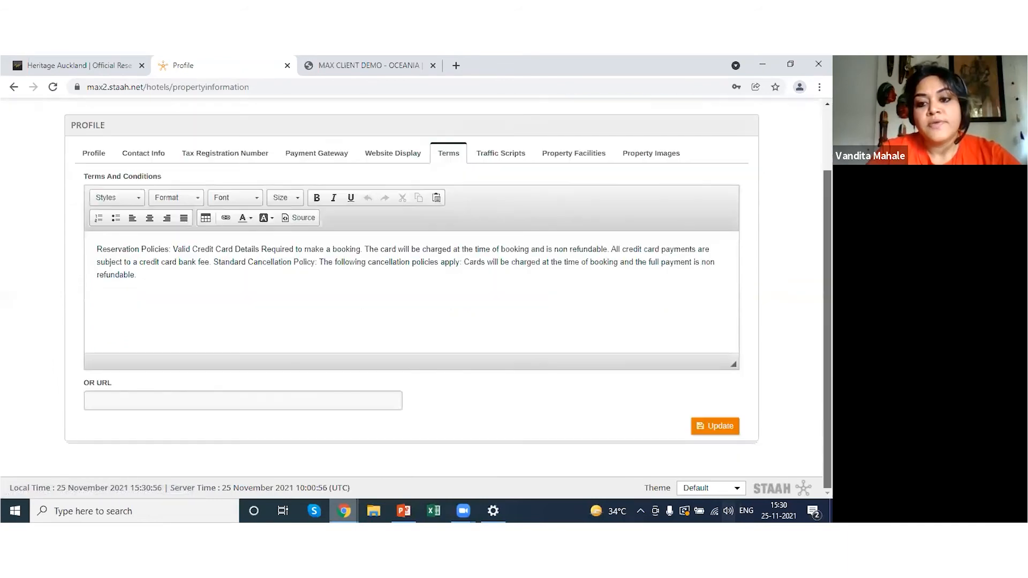
drag(166, 291, 83, 249)
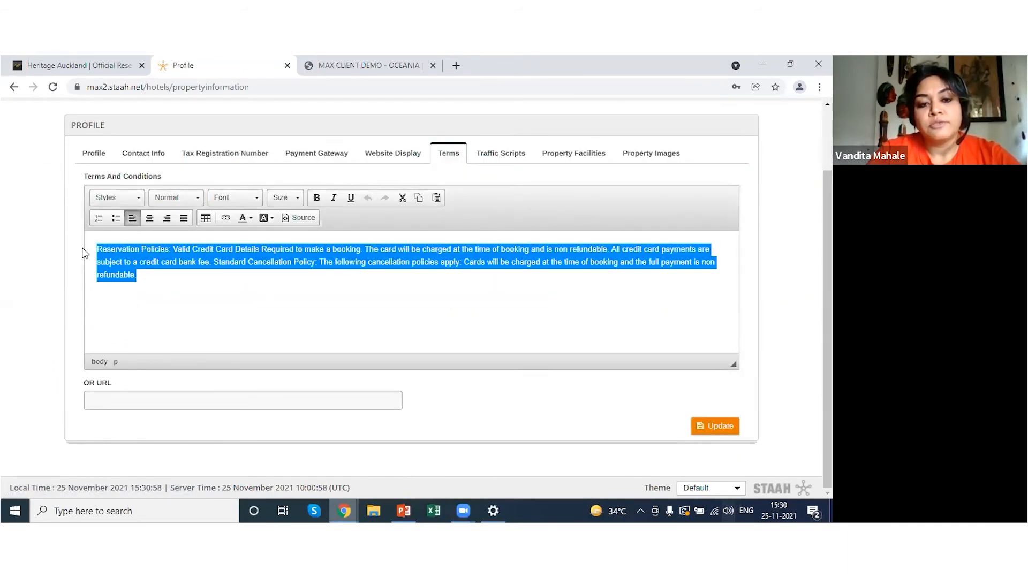
click(263, 396)
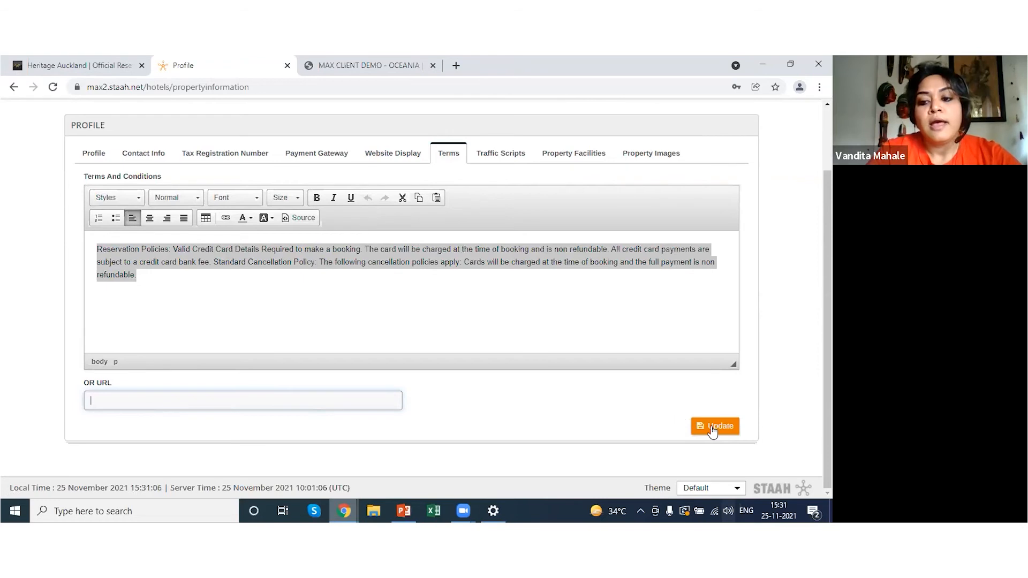
Switch to PowerPoint and show the Q & A slide
click(405, 509)
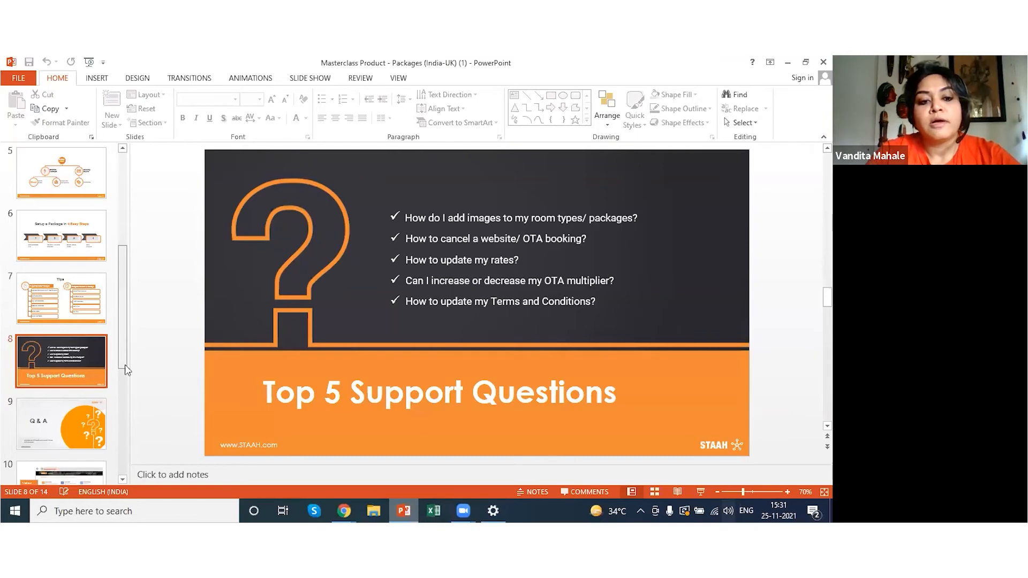
scroll(124, 354, down, 2)
click(53, 338)
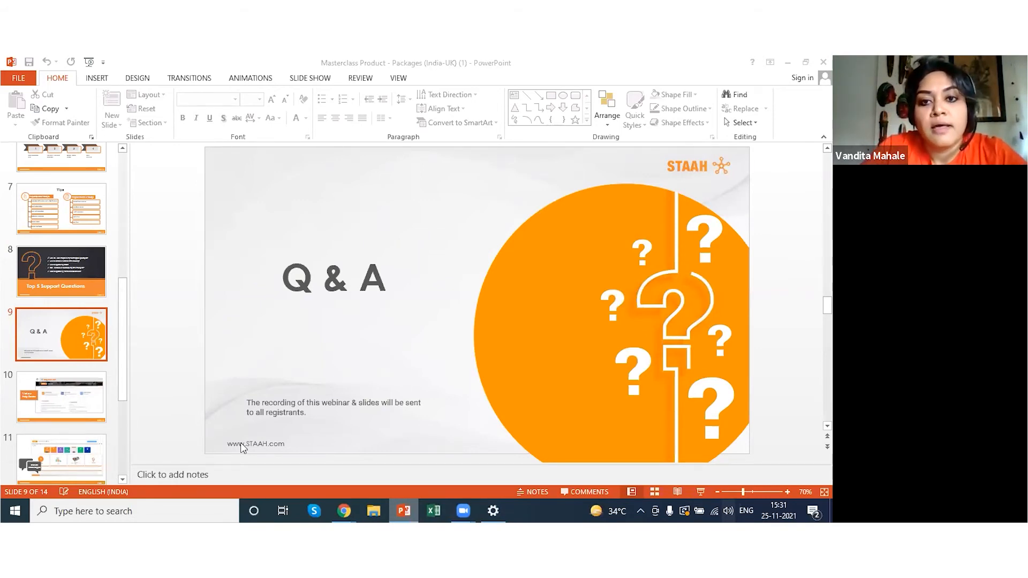
Return to Chrome, open the bulk update of availability, and add a second date range
click(788, 62)
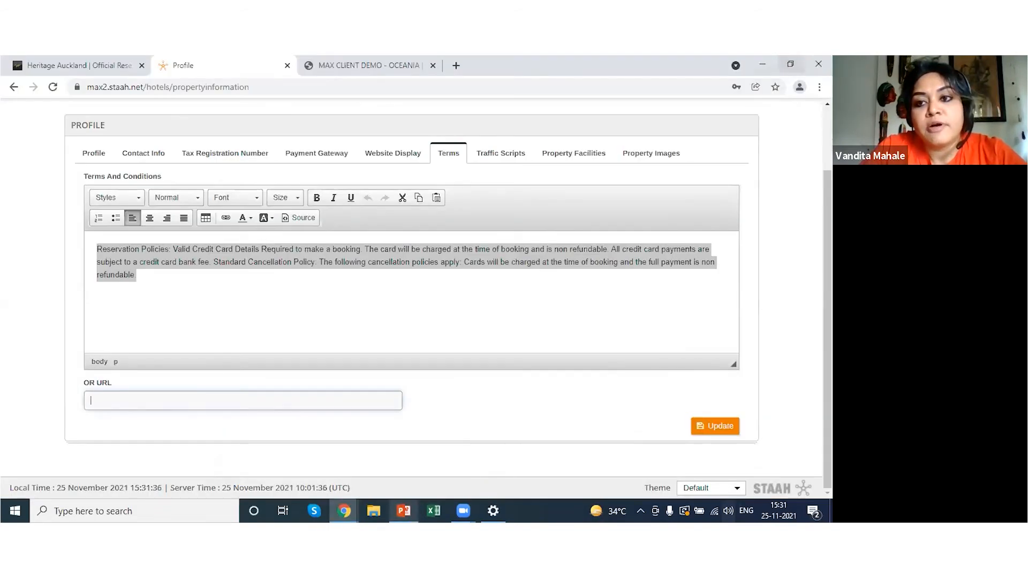
scroll(726, 150, up, 2)
click(744, 138)
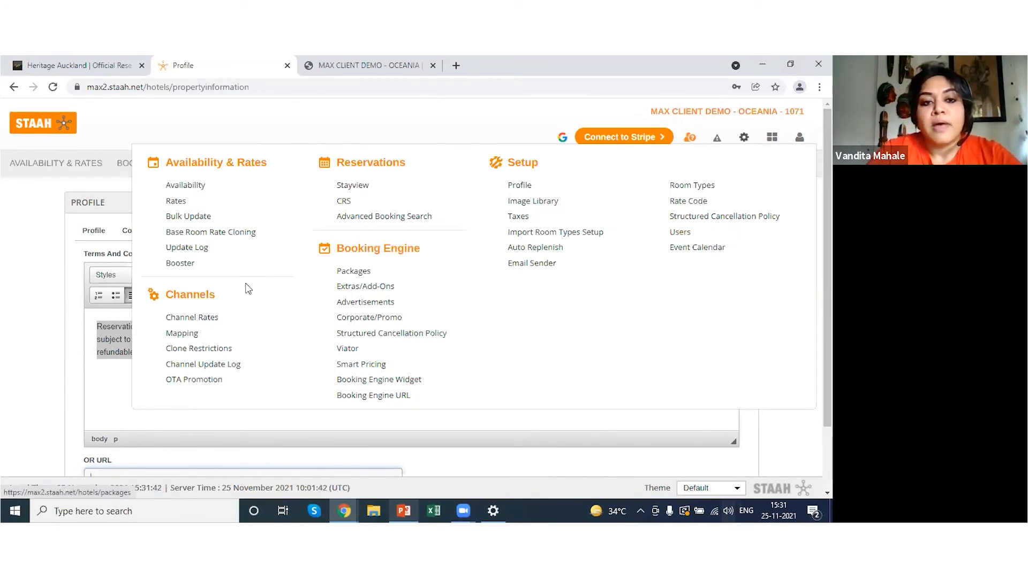
click(743, 138)
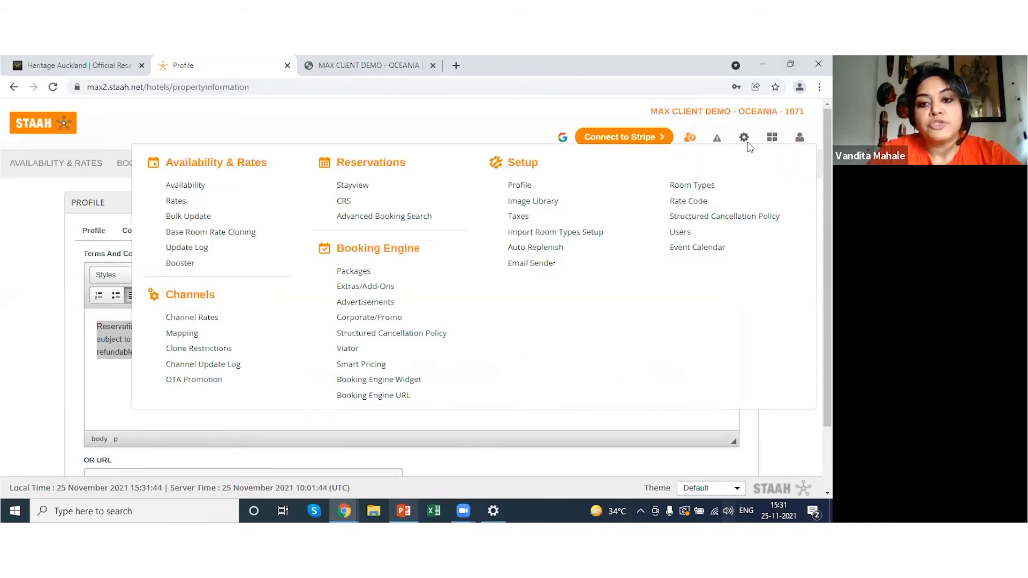
click(201, 218)
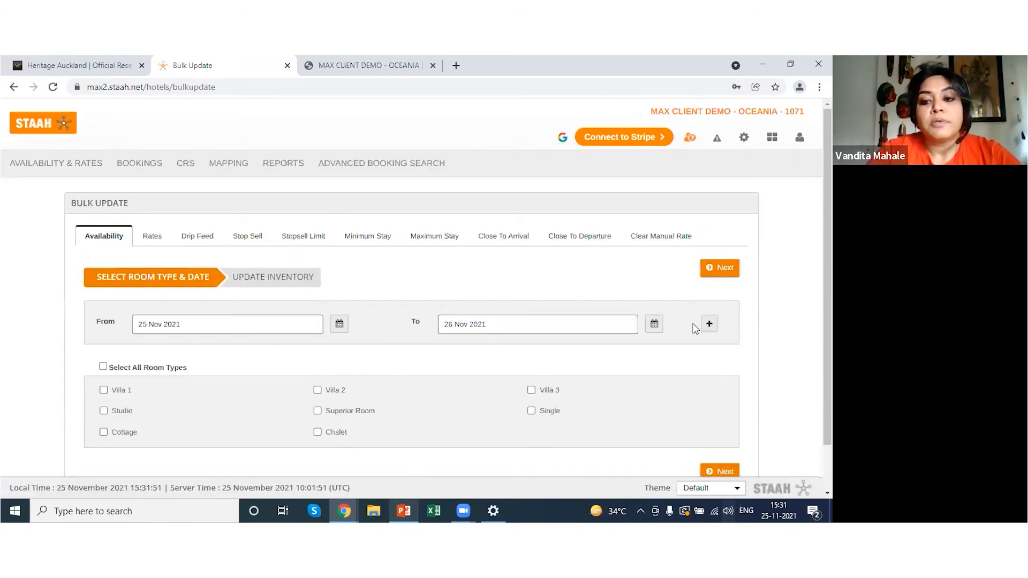
click(709, 324)
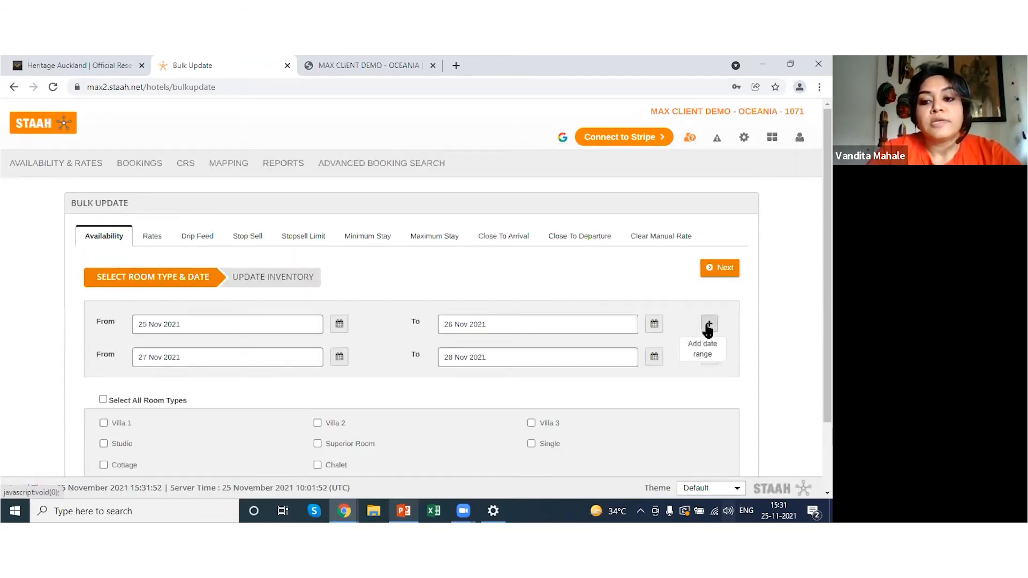
click(541, 327)
Choose Villa 1 as the room type for both date ranges and continue to the inventory update
scroll(497, 319, down, 2)
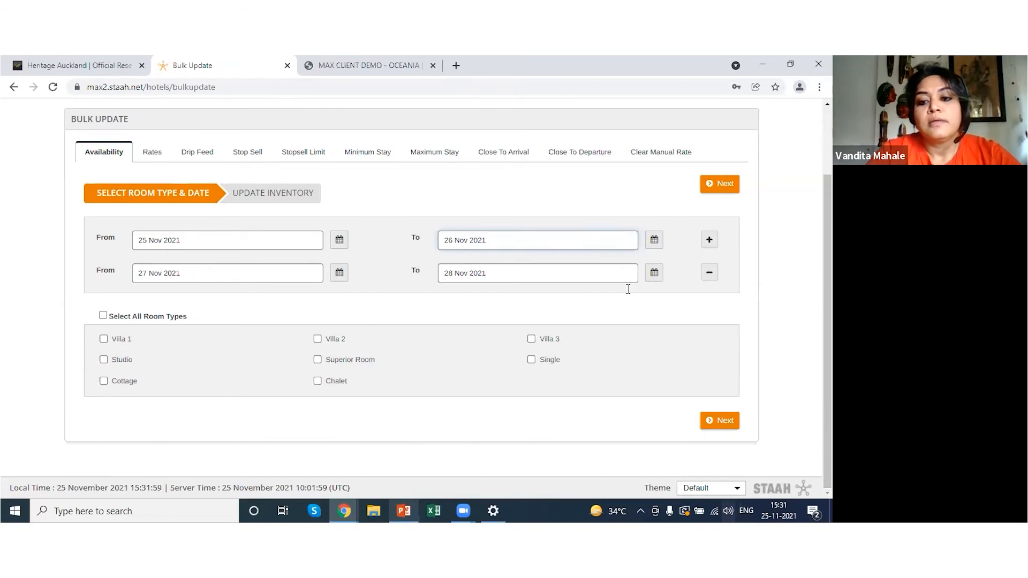
click(719, 421)
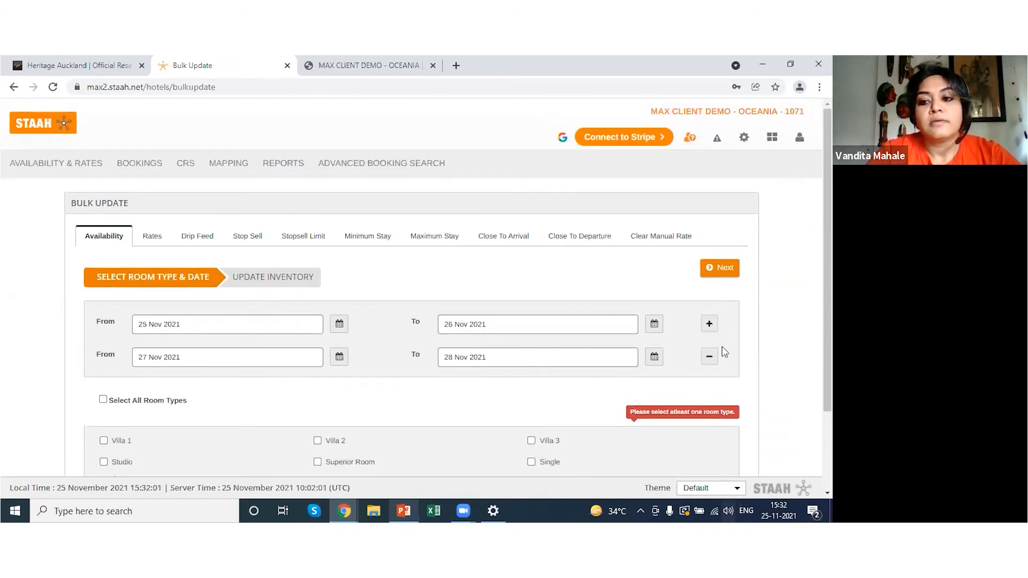
scroll(720, 350, down, 1)
click(104, 339)
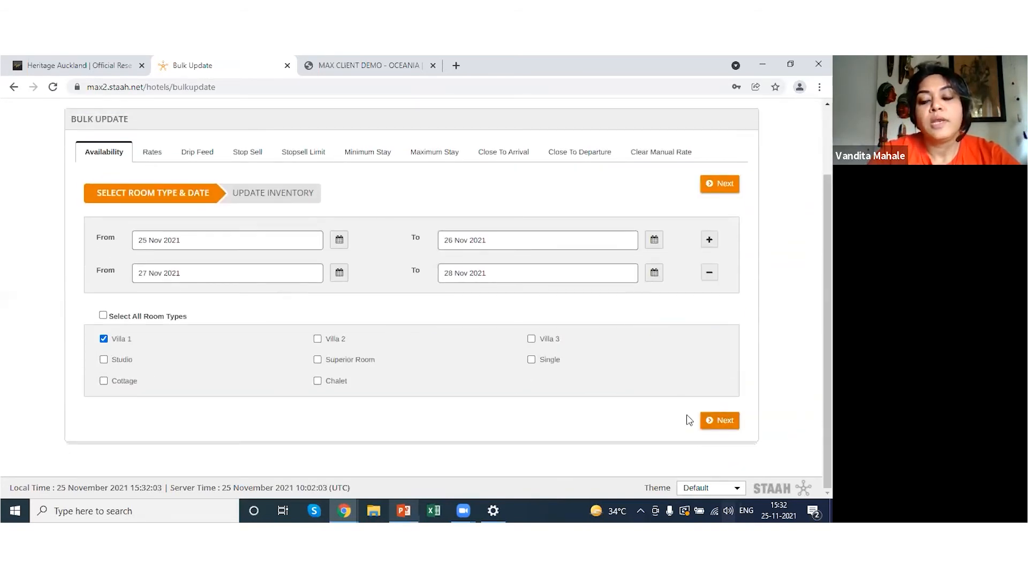
click(719, 423)
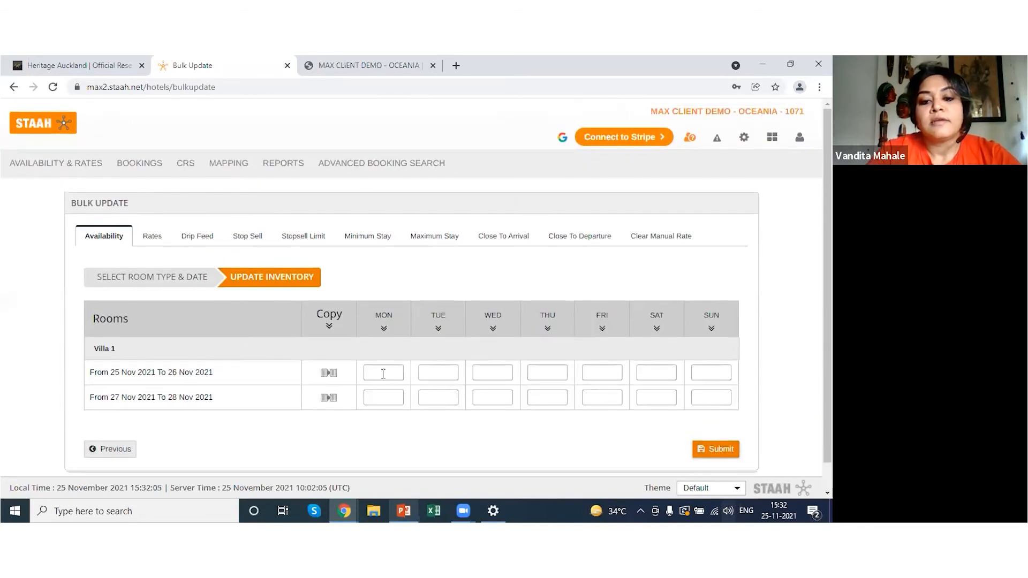
Enter 5000 as Villa 1's Monday inventory for both the 25–26 Nov and 27–28 Nov 2021 date ranges
click(383, 374)
text(5000)
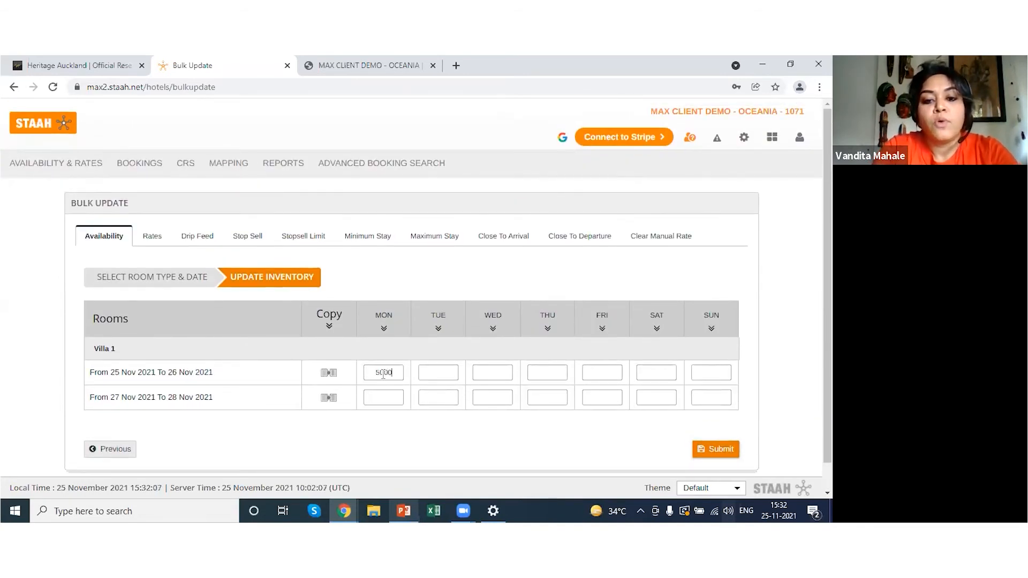
click(387, 396)
text(5000)
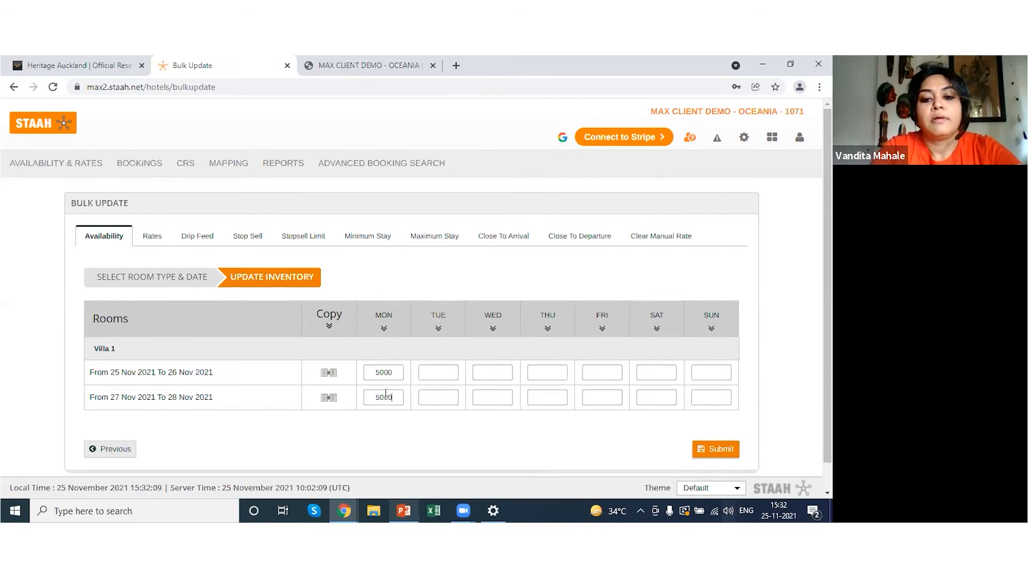
click(491, 376)
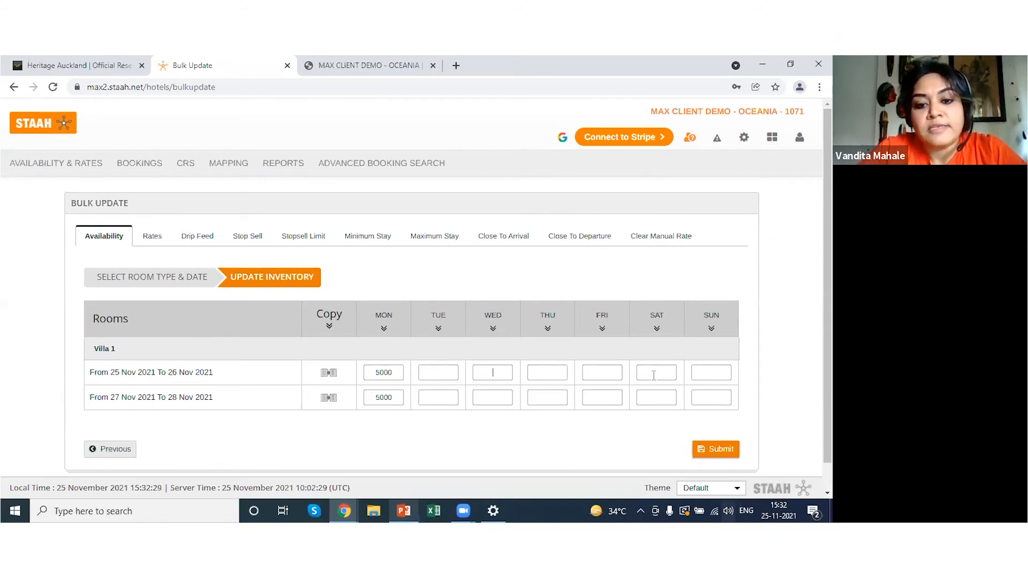
click(389, 507)
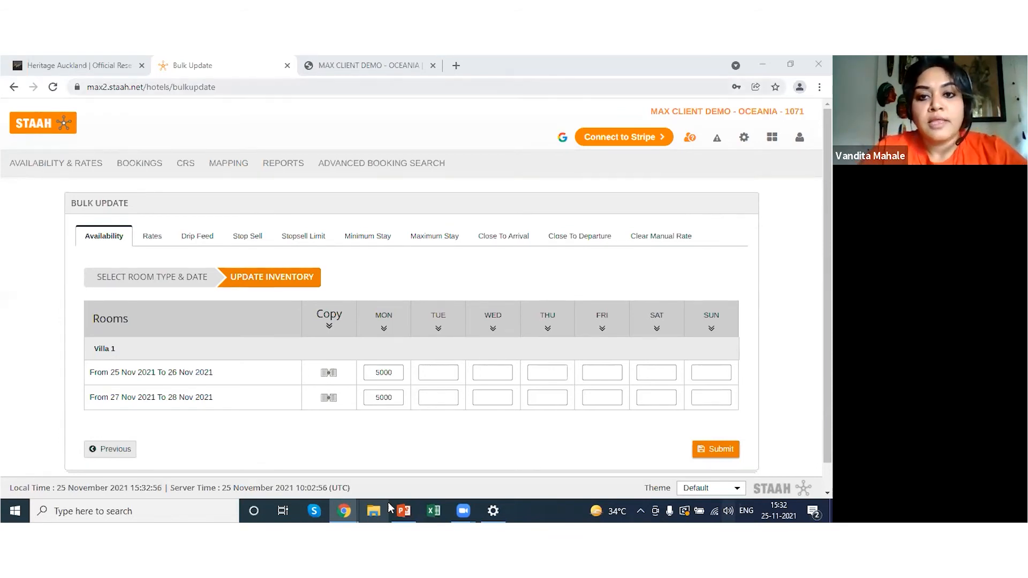
Open availability and rates and display the Close To Departure restriction in the base rates grid
click(30, 167)
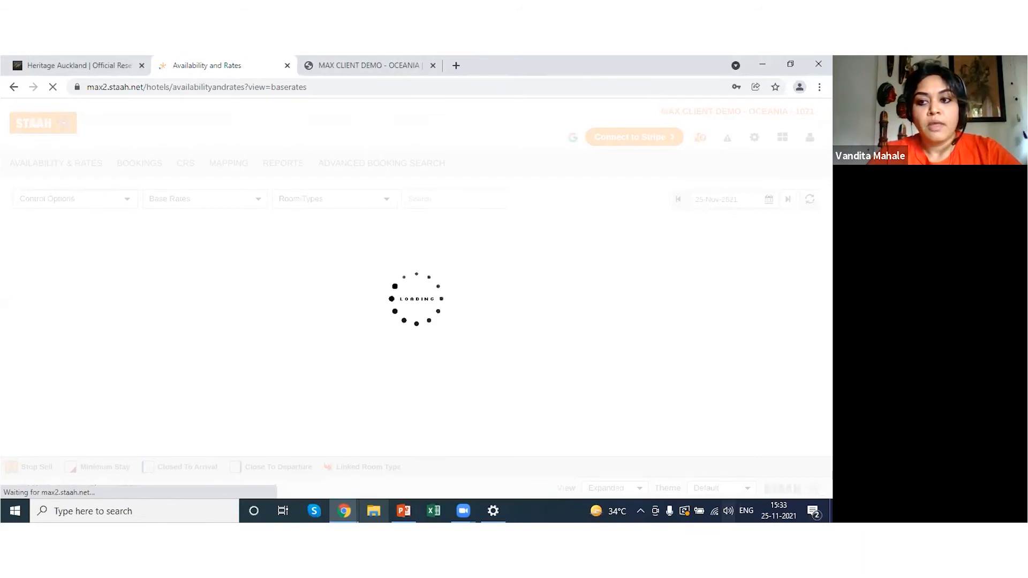
scroll(536, 289, down, 5)
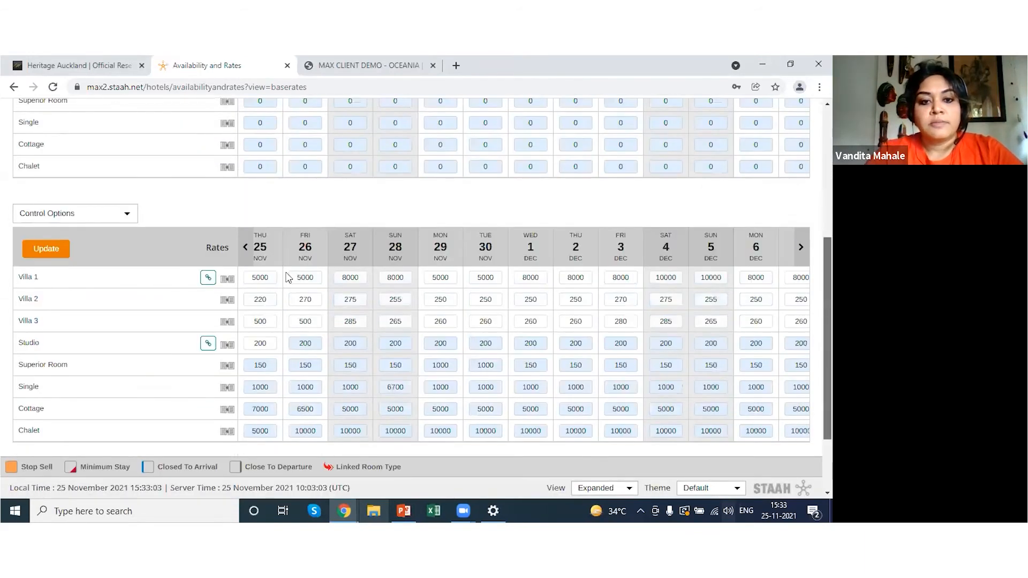
scroll(143, 222, down, 2)
click(127, 117)
click(126, 239)
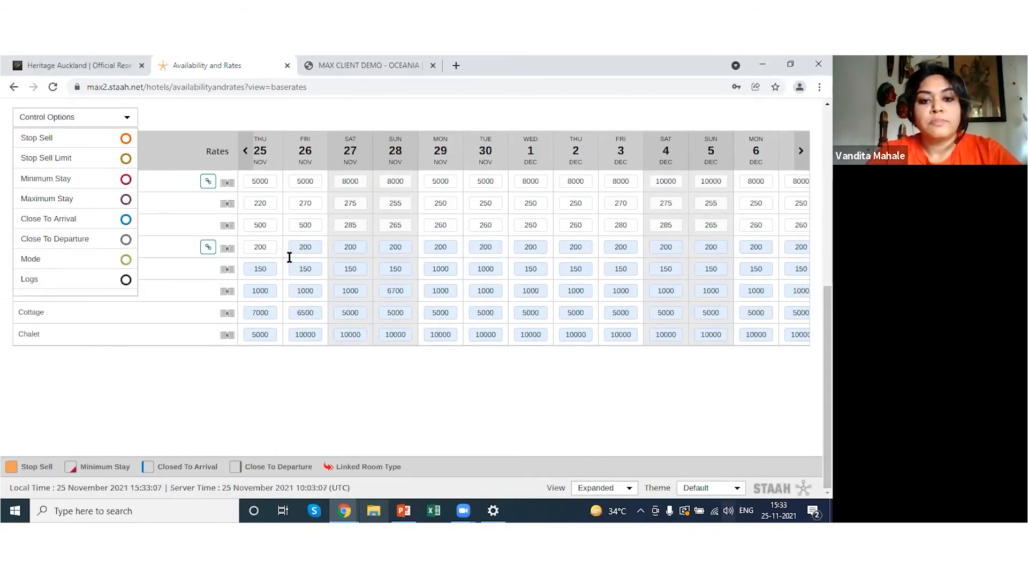
Close Villa 3 to departure on 27 and 28 November, update the changes, and hide the Close To Departure rows
click(348, 273)
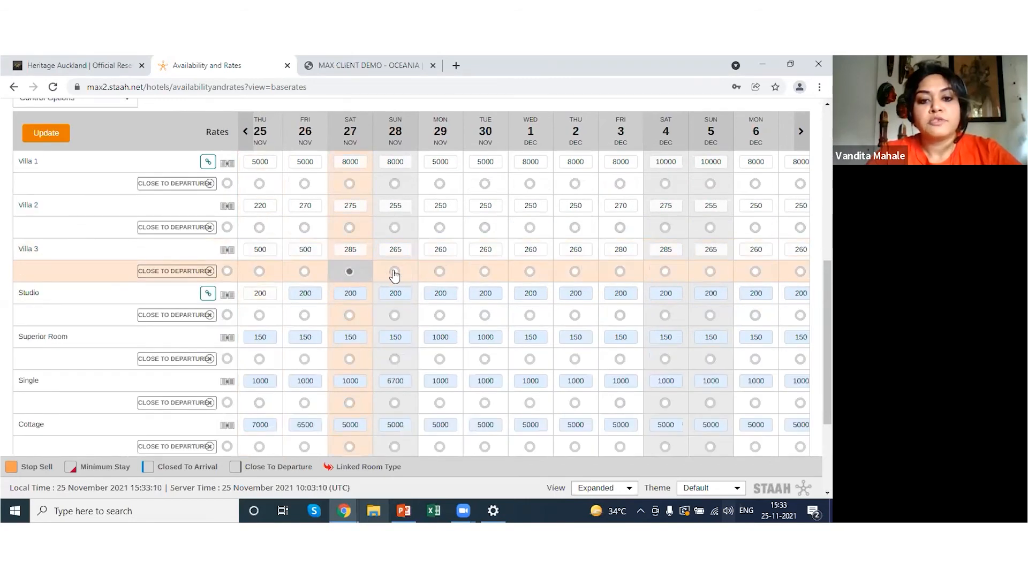
click(394, 272)
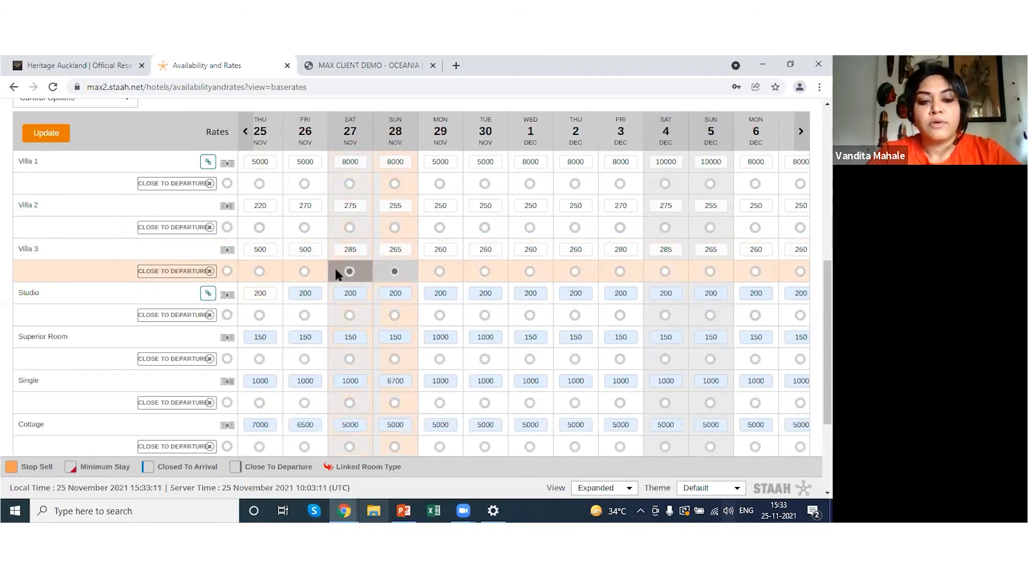
click(46, 135)
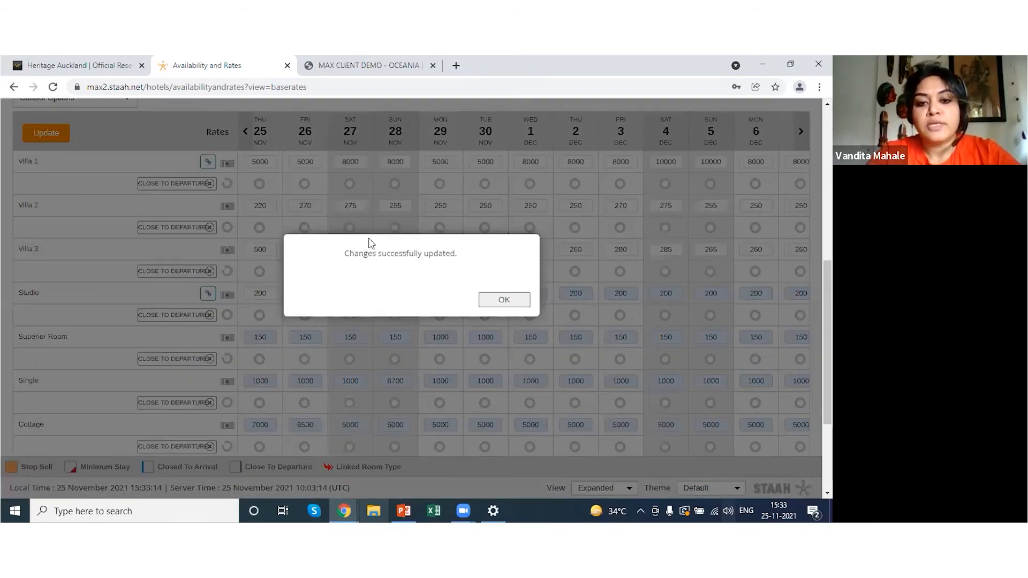
key(Return)
click(91, 106)
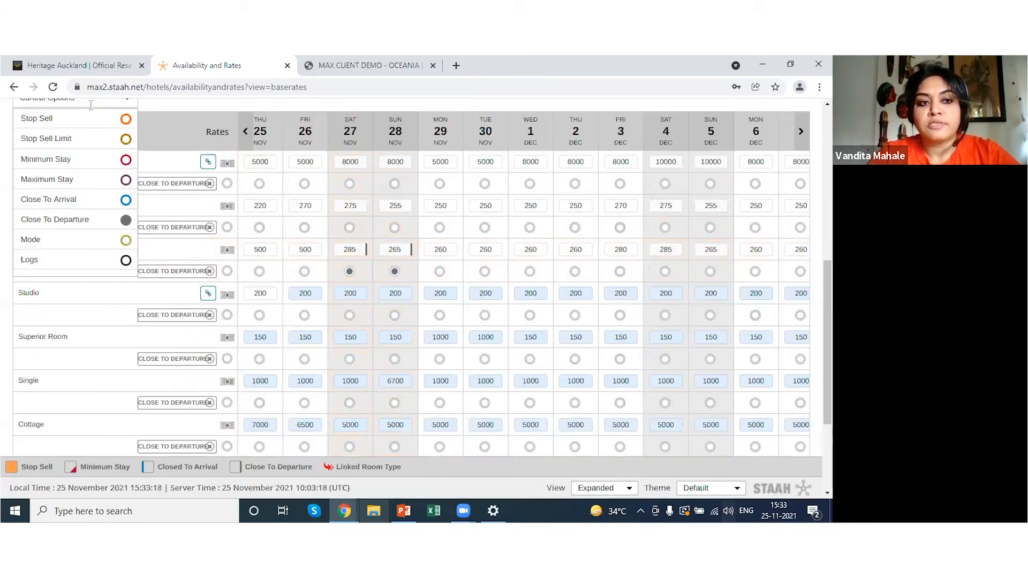
click(126, 220)
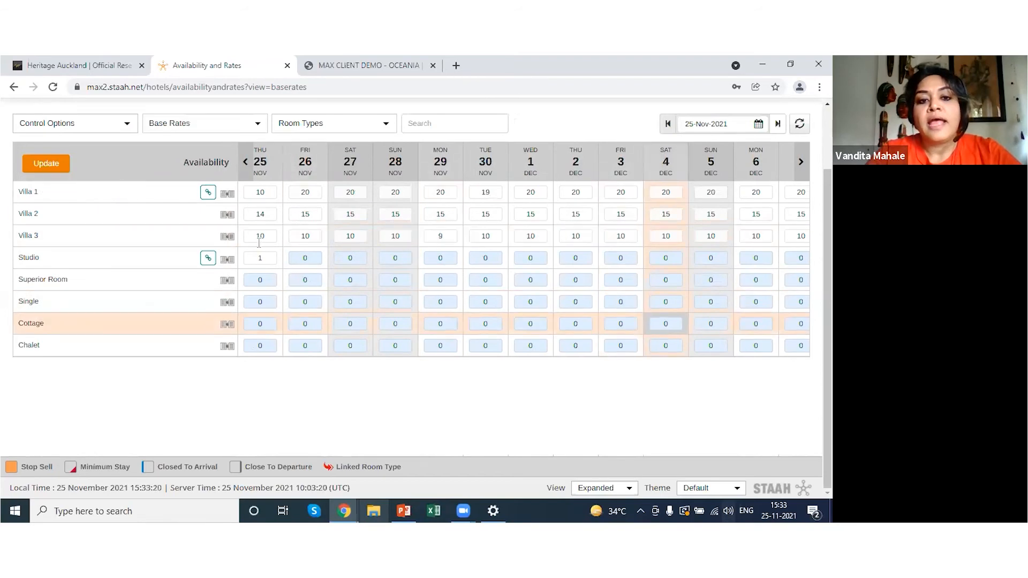
View the channels linked to Studio, and display the rates grid with its control options
click(217, 256)
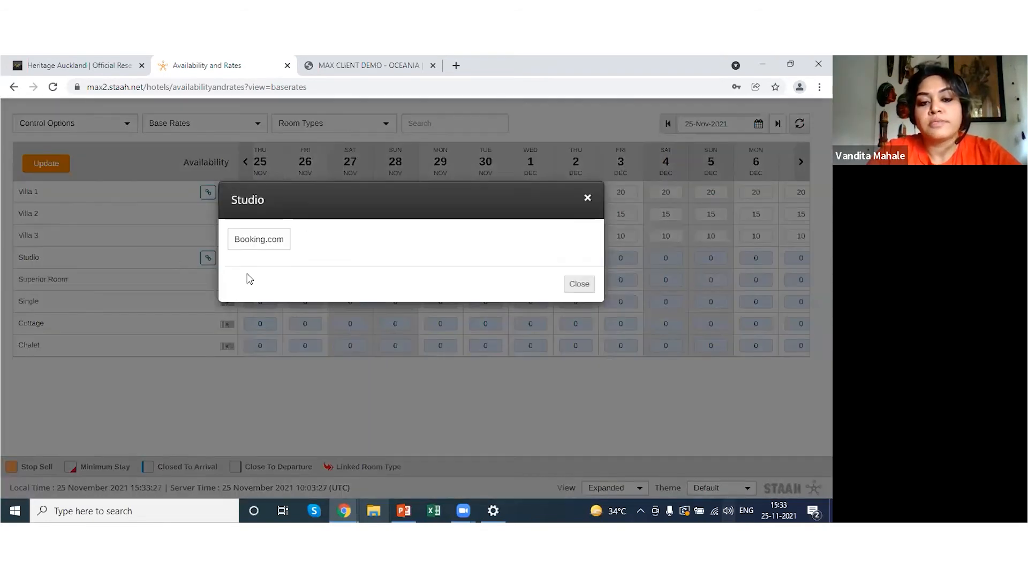
click(588, 200)
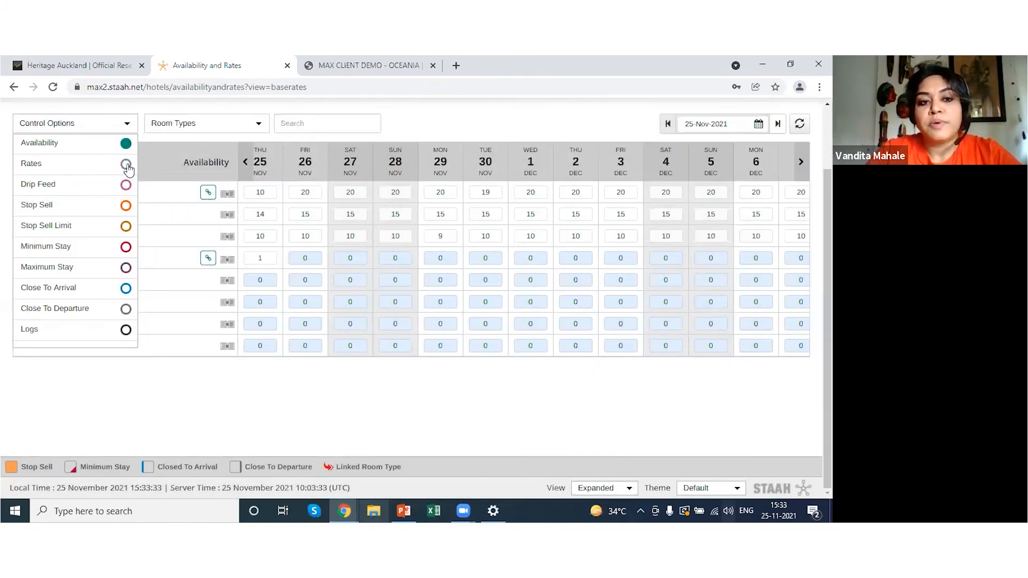
click(126, 165)
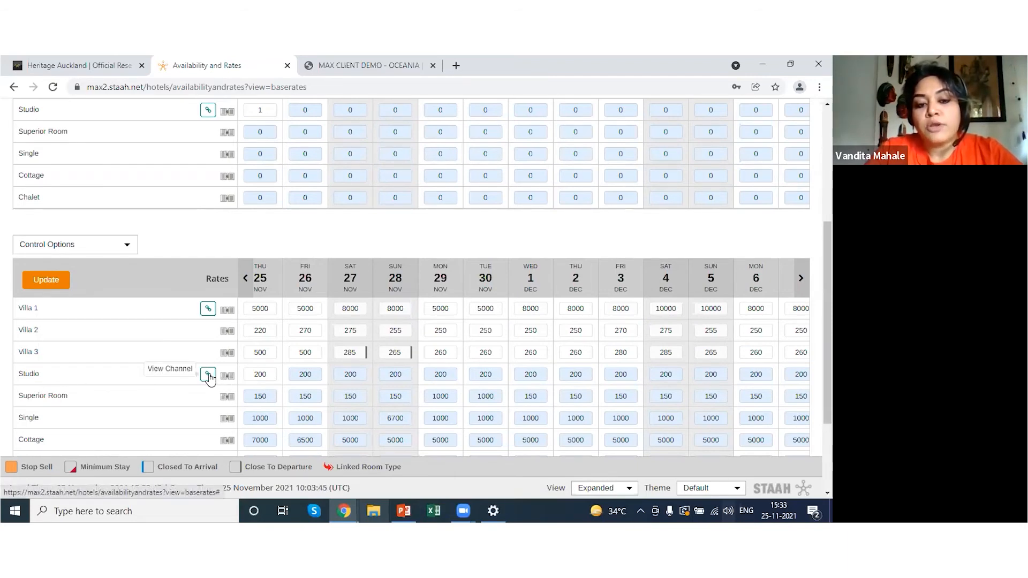
click(94, 244)
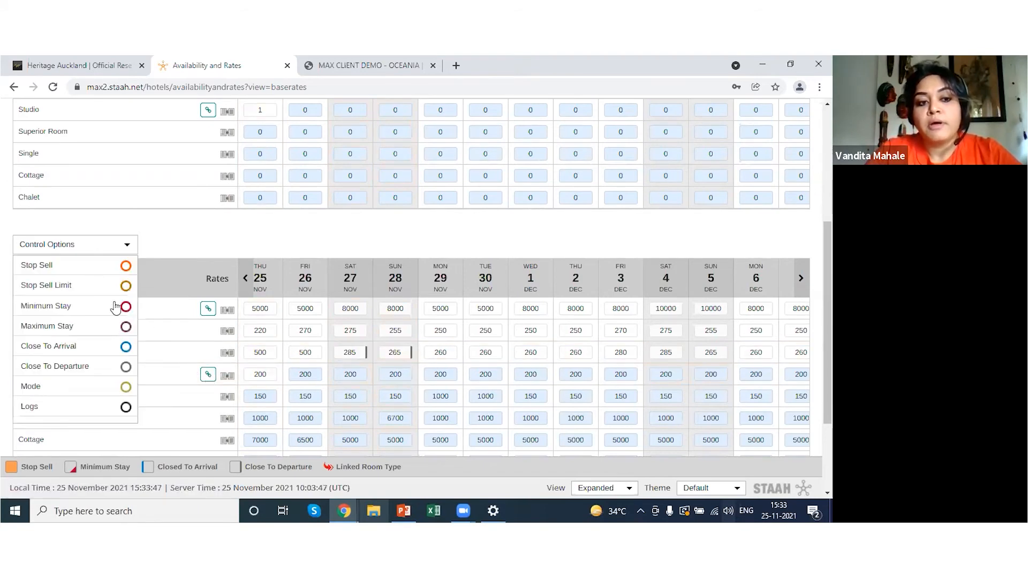
Display the Close To Departure restriction in the base rates grid, and close Studio to departure on 27 and 28 November
click(126, 367)
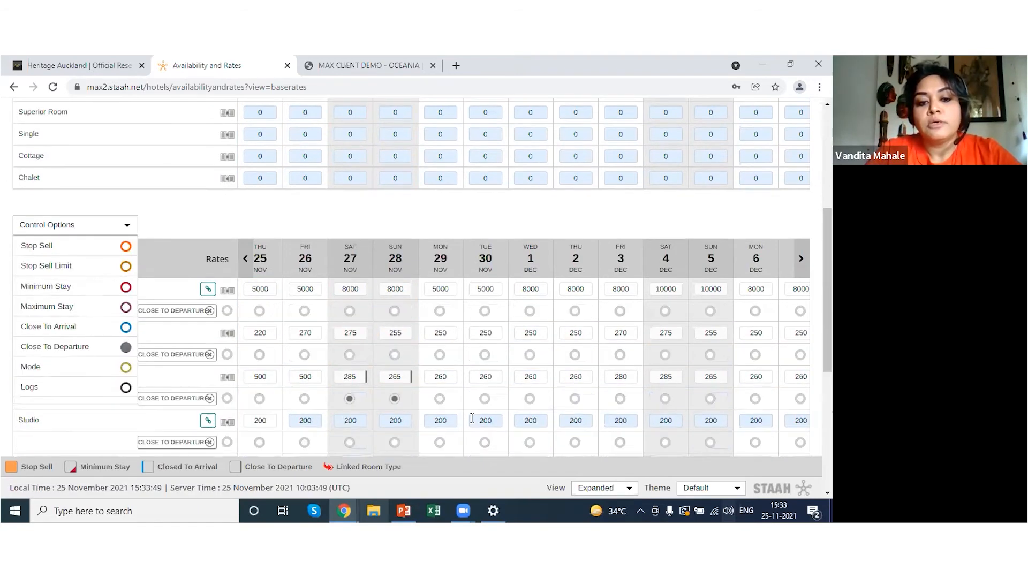
scroll(368, 305, down, 1)
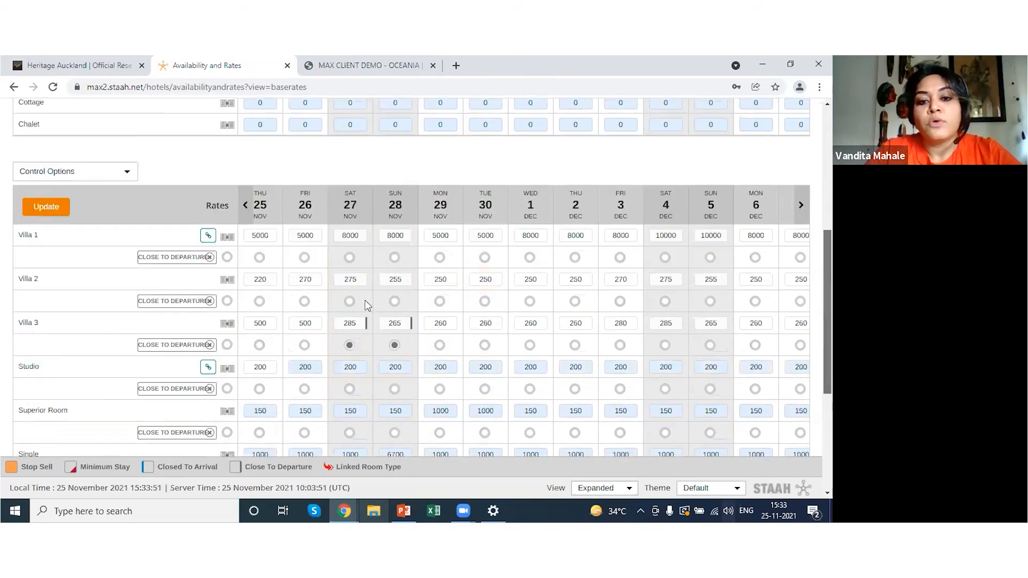
scroll(351, 307, down, 1)
scroll(395, 312, down, 1)
click(349, 303)
click(395, 304)
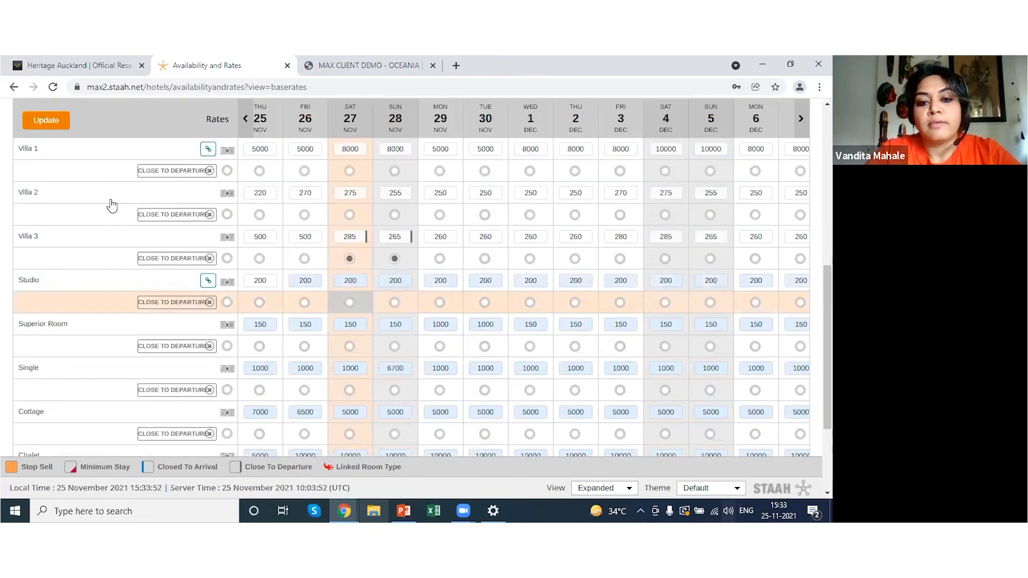
click(42, 121)
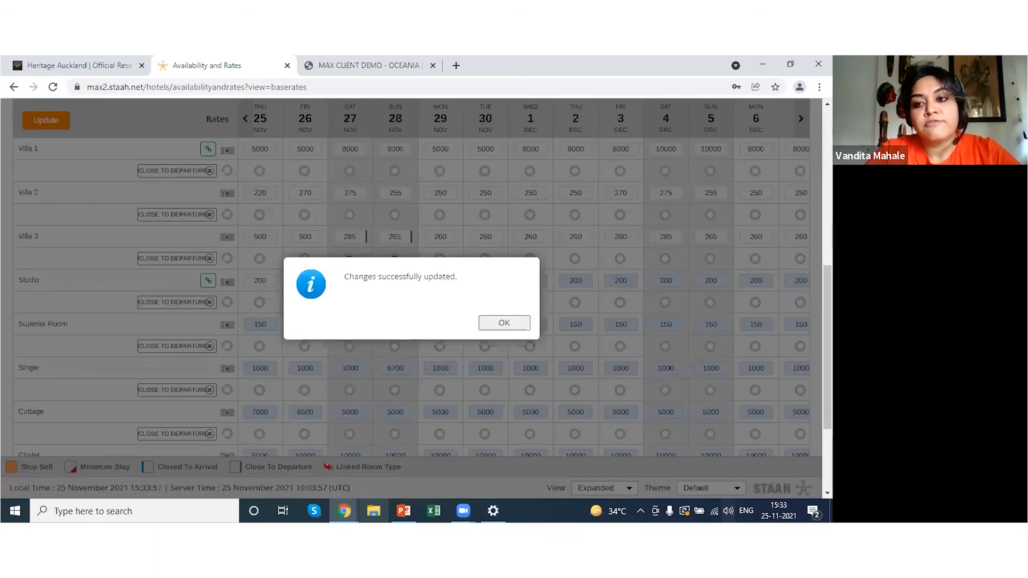
key(Return)
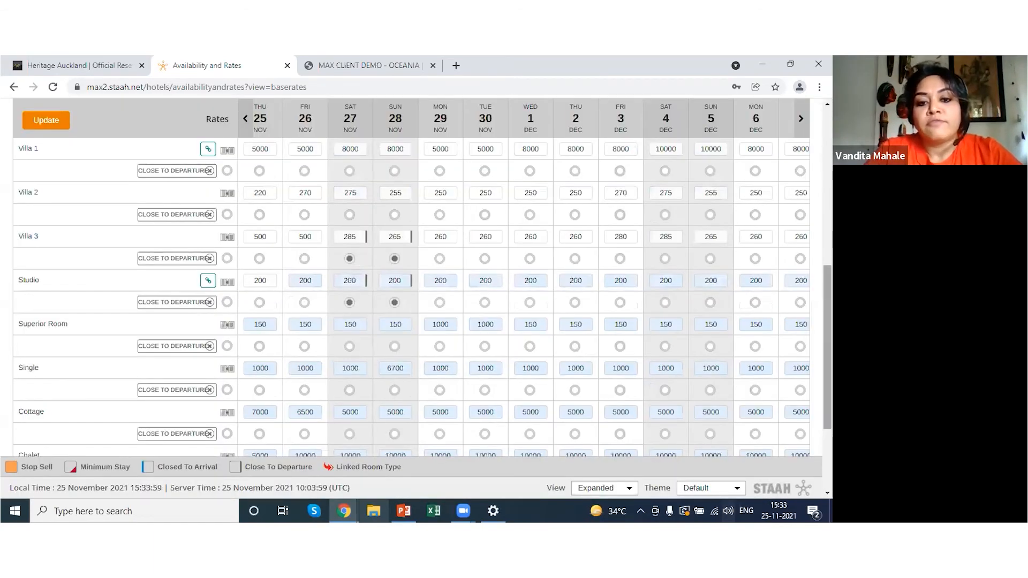
Switch the availability and rates view from Base Rates to Booking.com
scroll(232, 312, up, 7)
scroll(399, 307, down, 9)
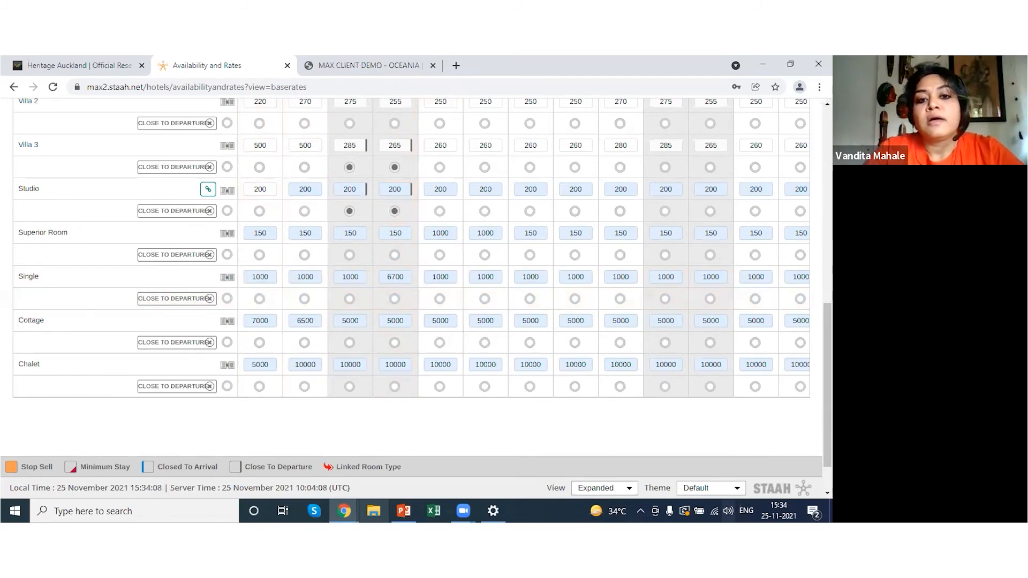
scroll(302, 185, up, 3)
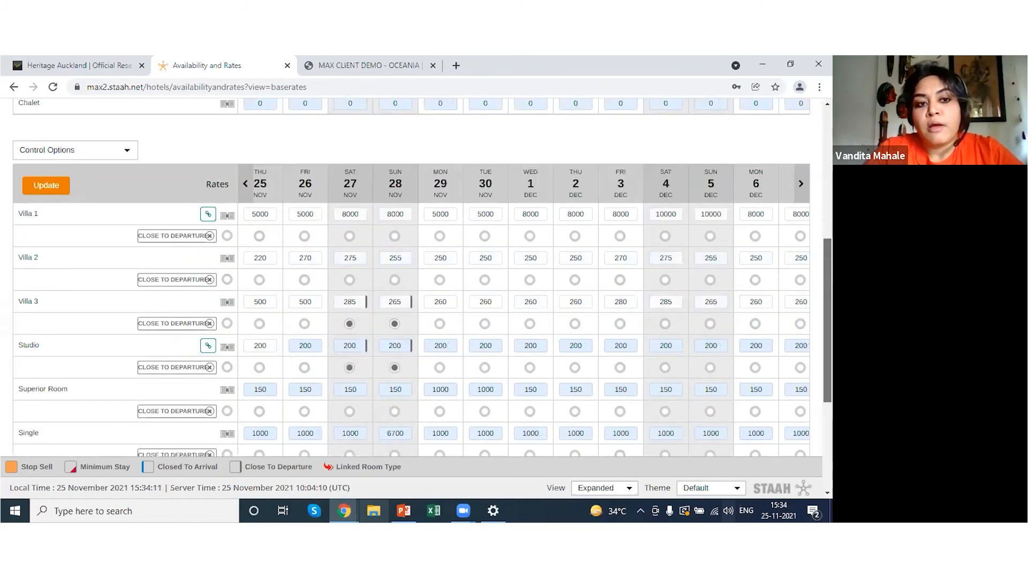
scroll(301, 185, up, 5)
click(220, 160)
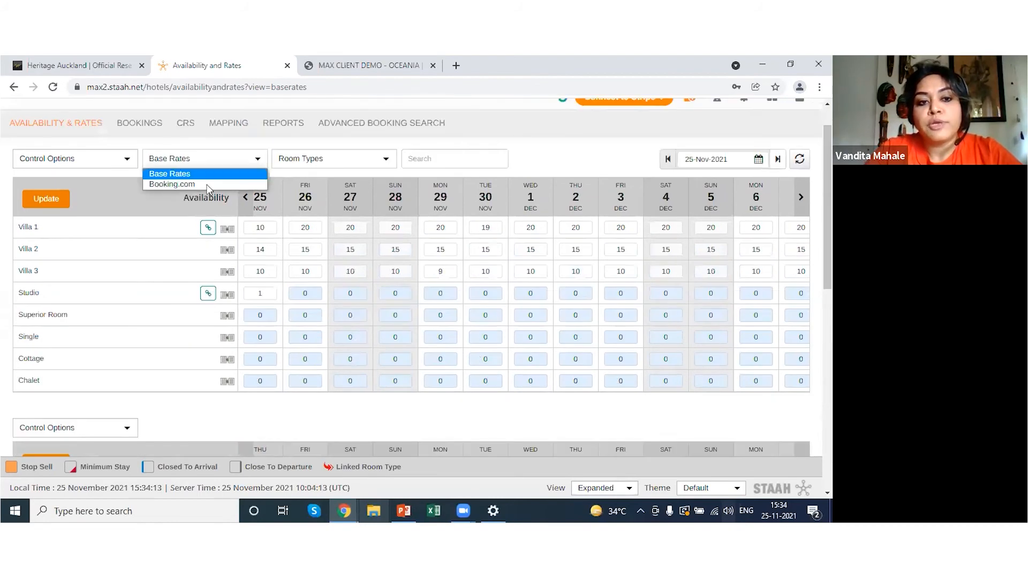
click(207, 185)
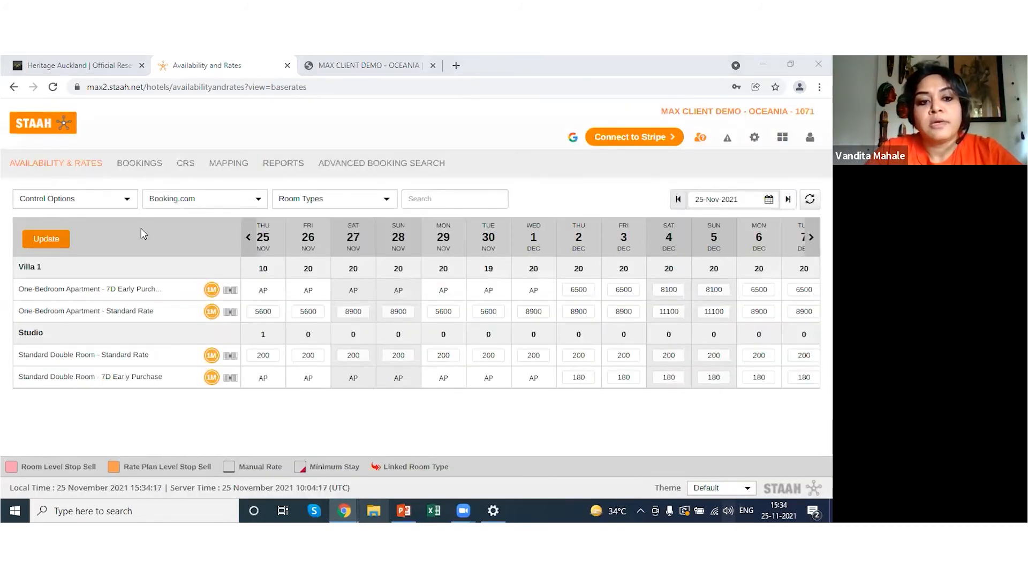
Display the Close To Departure restriction for the Booking.com rates and check it on the Studio rate plans for 27 and 28 November
click(59, 198)
click(126, 343)
click(804, 323)
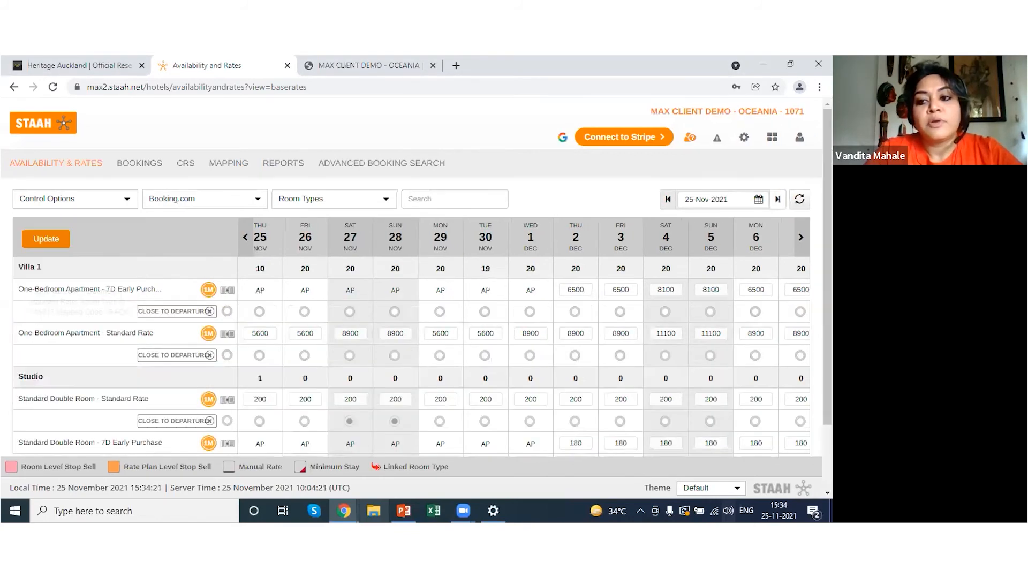
scroll(297, 237, down, 3)
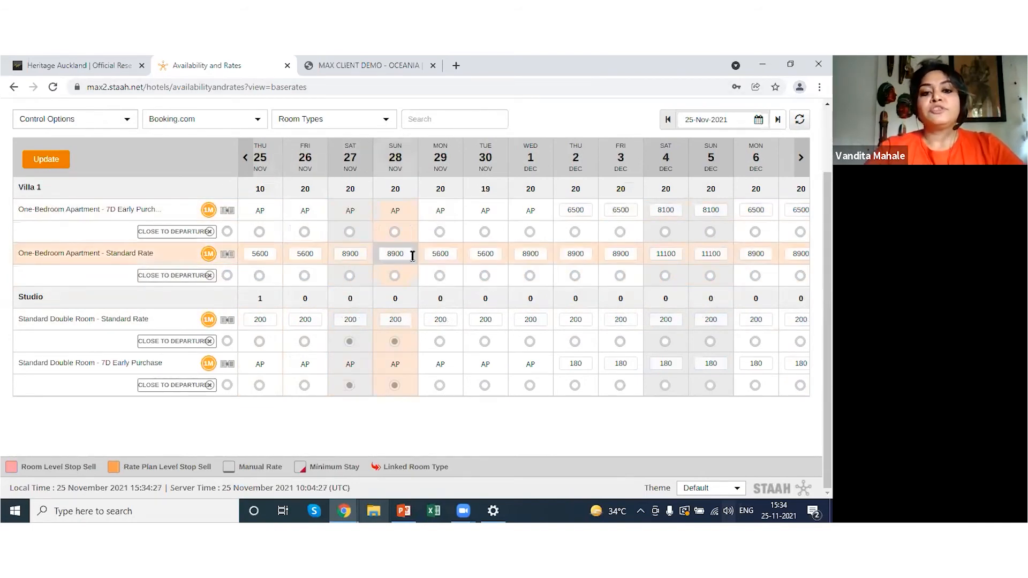
click(81, 119)
click(81, 120)
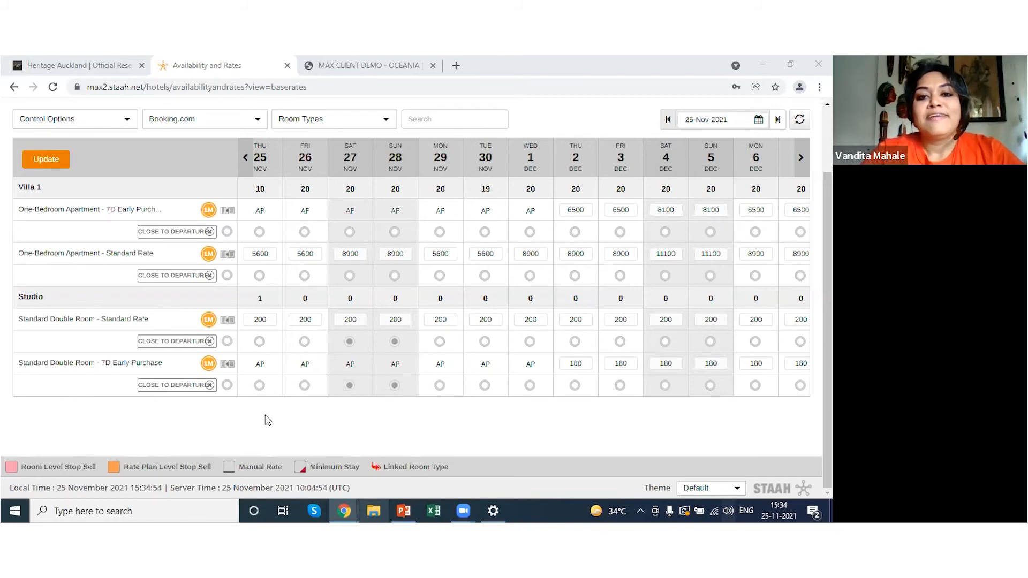
scroll(268, 420, up, 2)
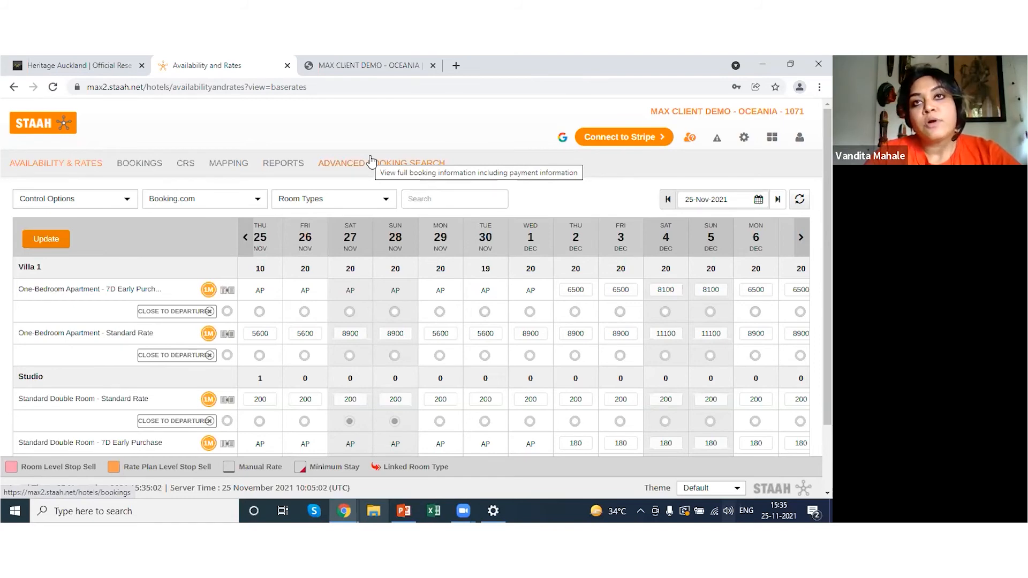
Open Advanced Booking Search without entering an access key, and view the payment details of the confirmed Booking.com booking and the bookings list
click(371, 161)
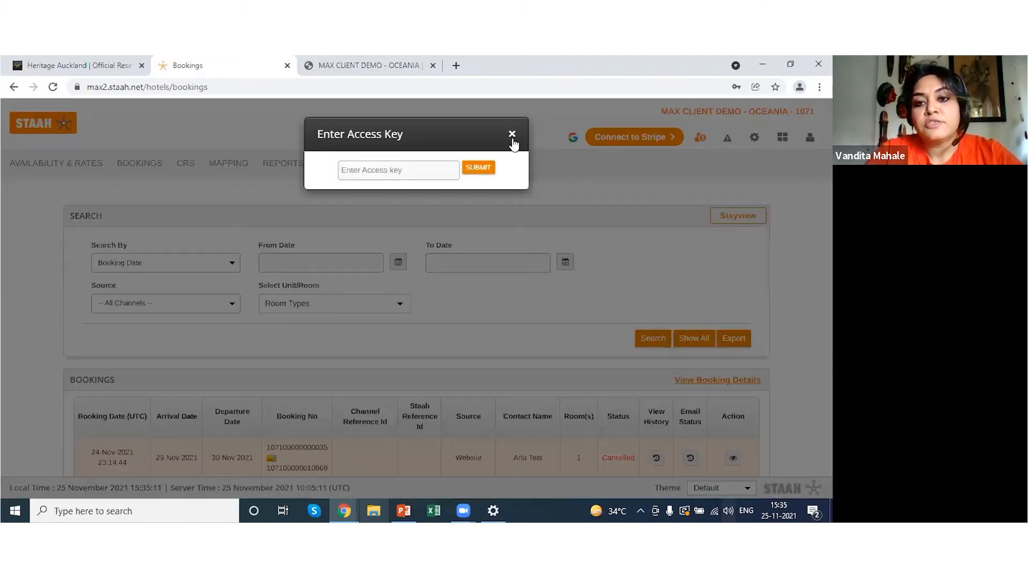
click(512, 134)
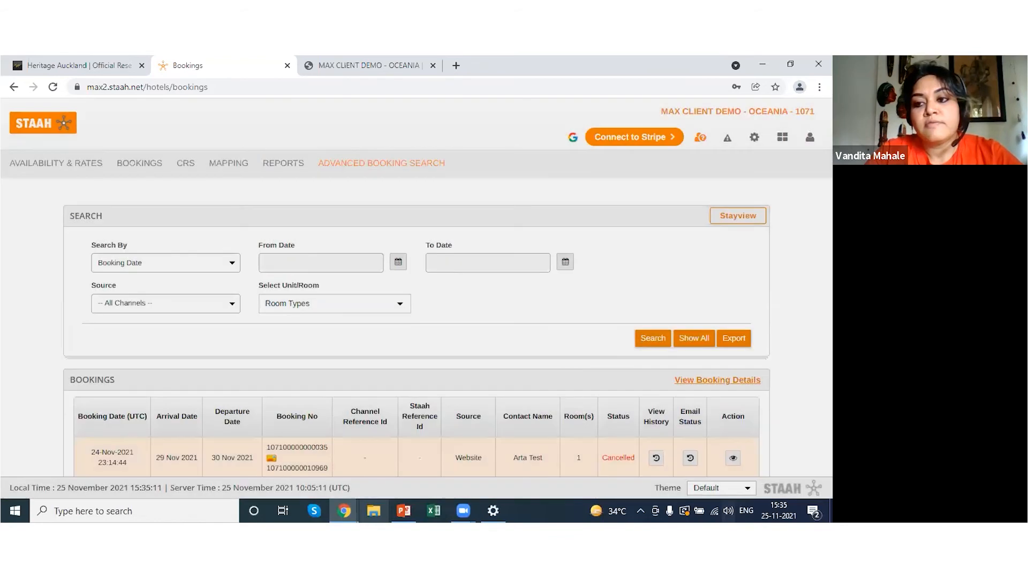
scroll(696, 281, down, 5)
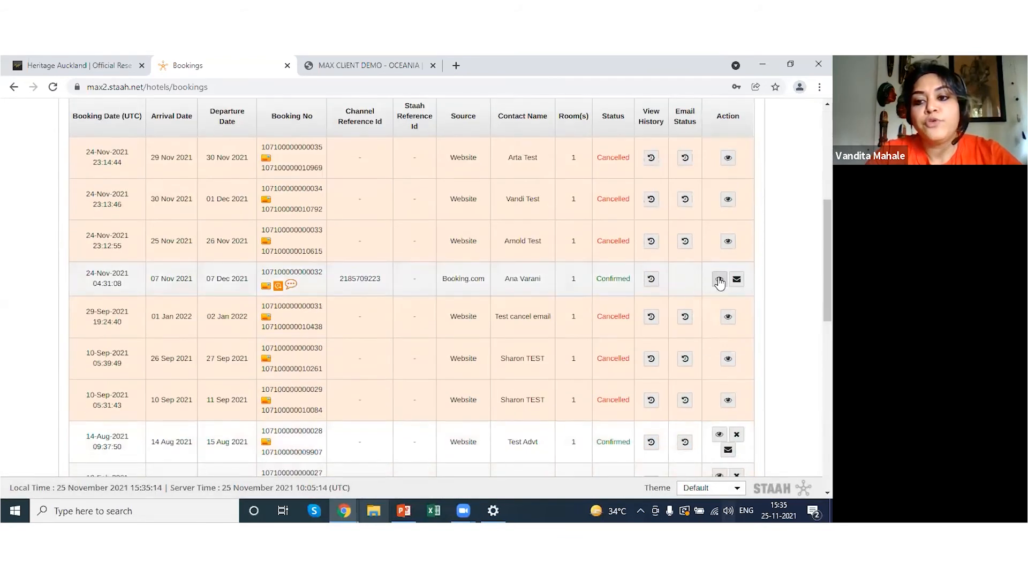
click(719, 279)
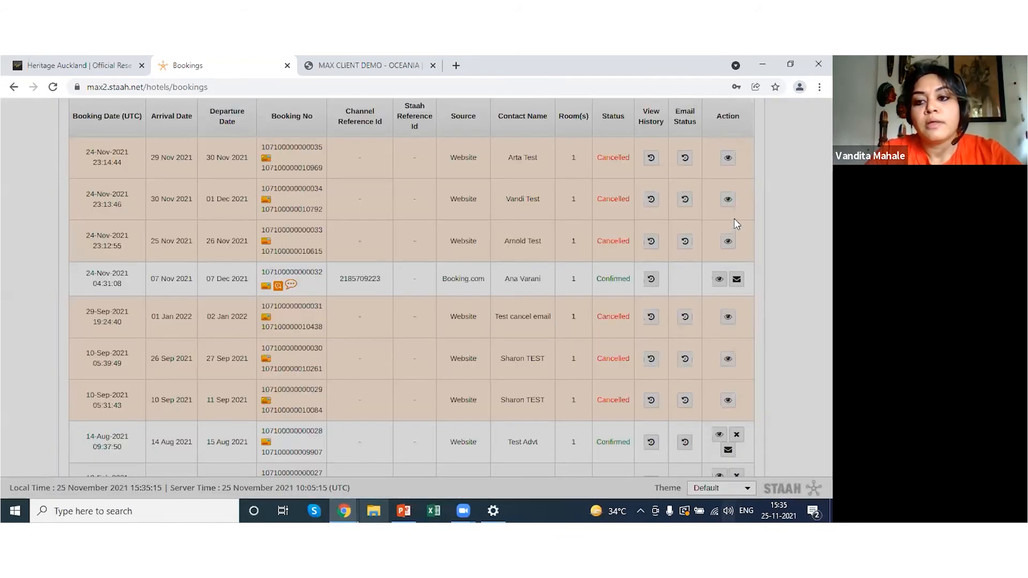
drag(734, 219, 737, 439)
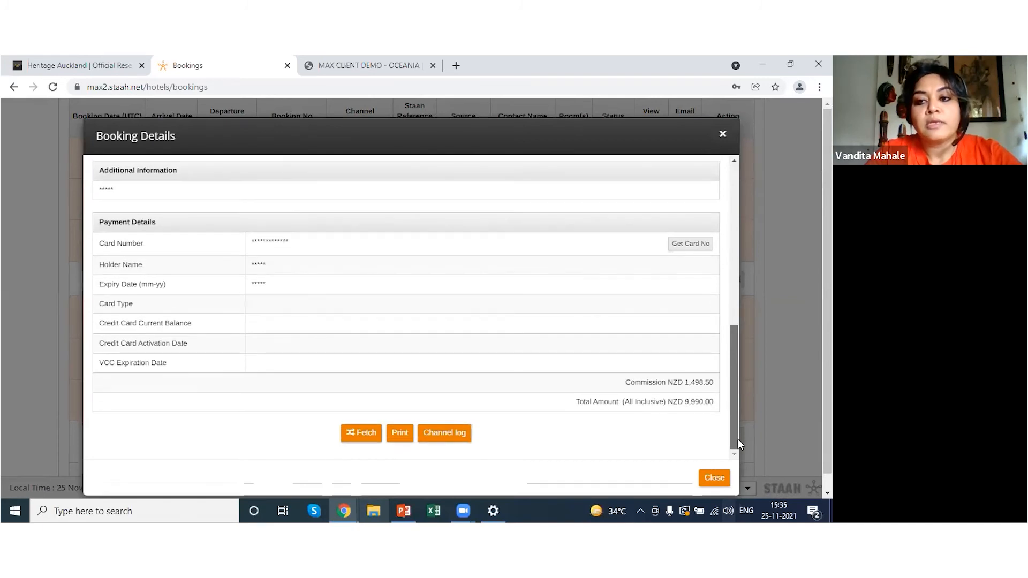
click(724, 138)
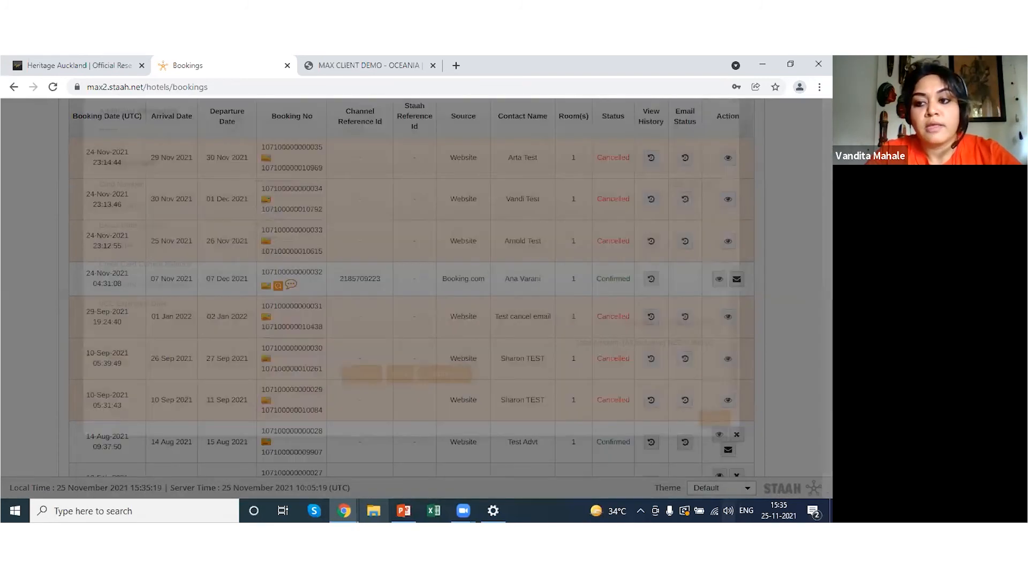
scroll(550, 249, down, 5)
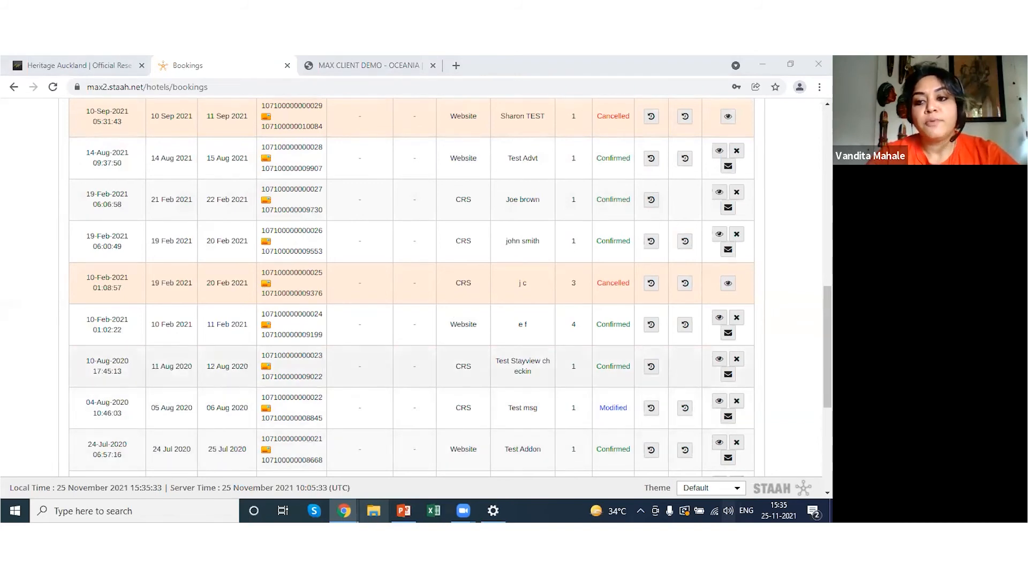
drag(827, 347, 828, 166)
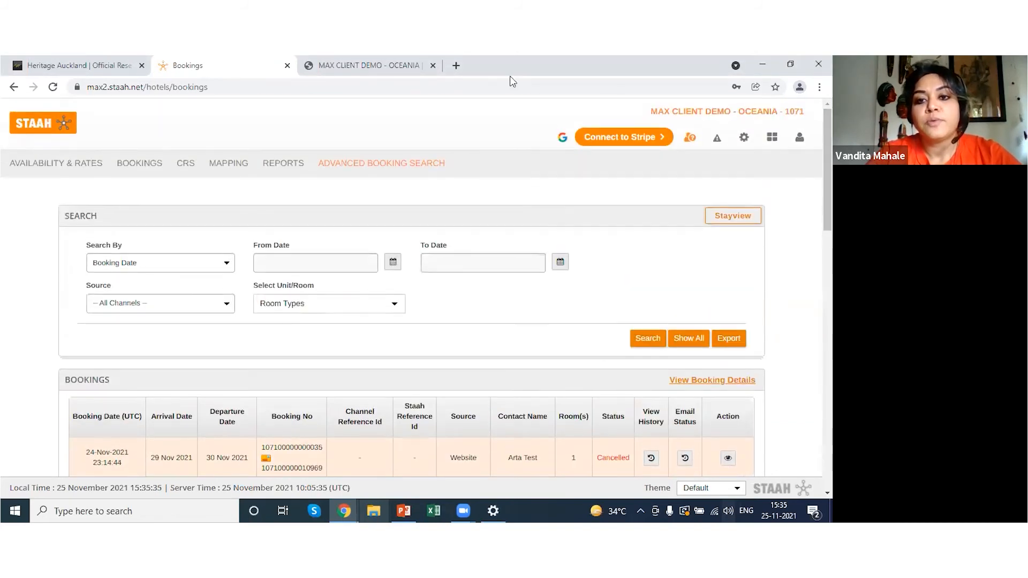
Open the Base Rate Data Report from the reports list, view its date range options, and return to the reports list
click(283, 163)
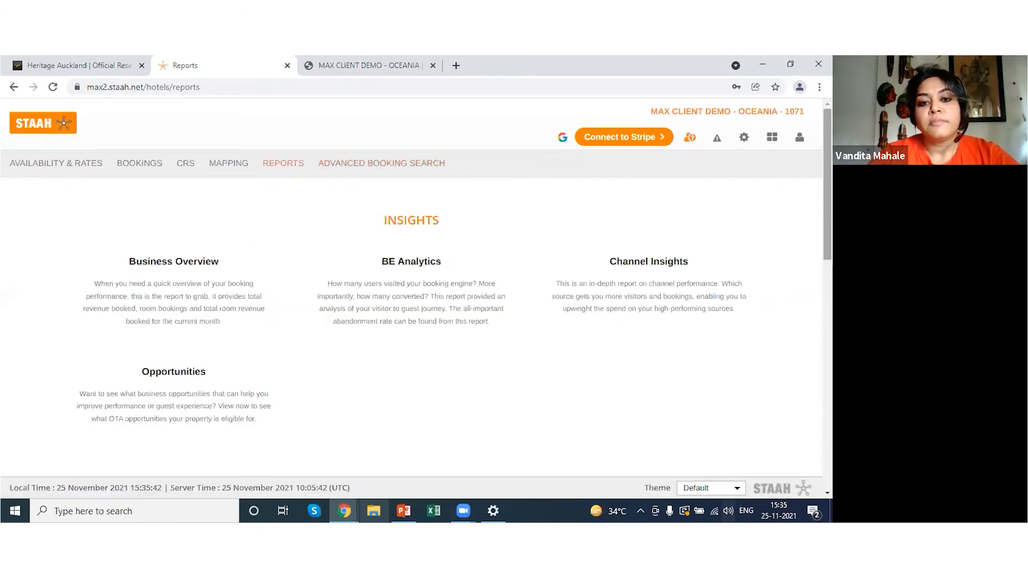
scroll(411, 294, down, 3)
scroll(409, 262, down, 3)
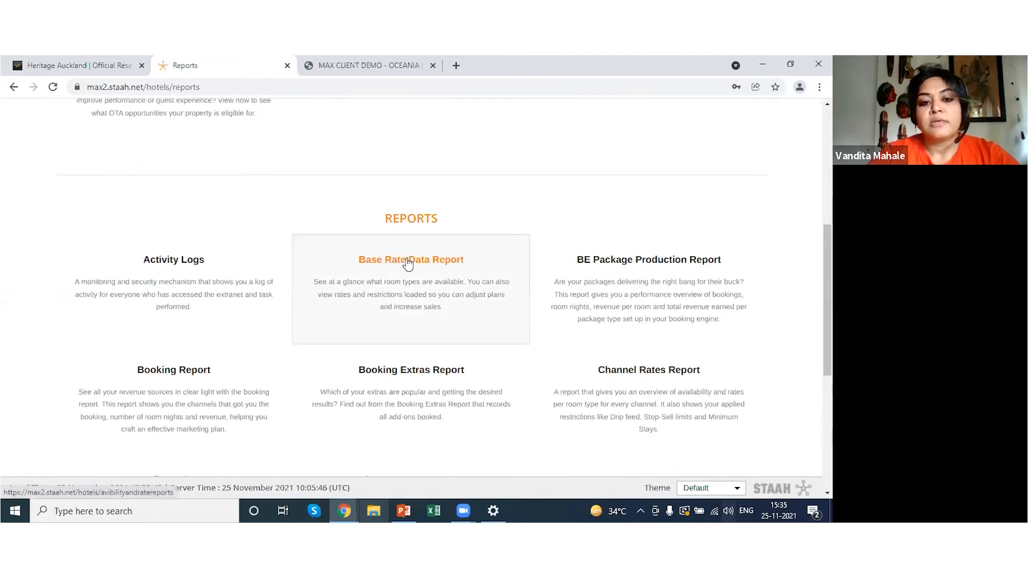
click(408, 260)
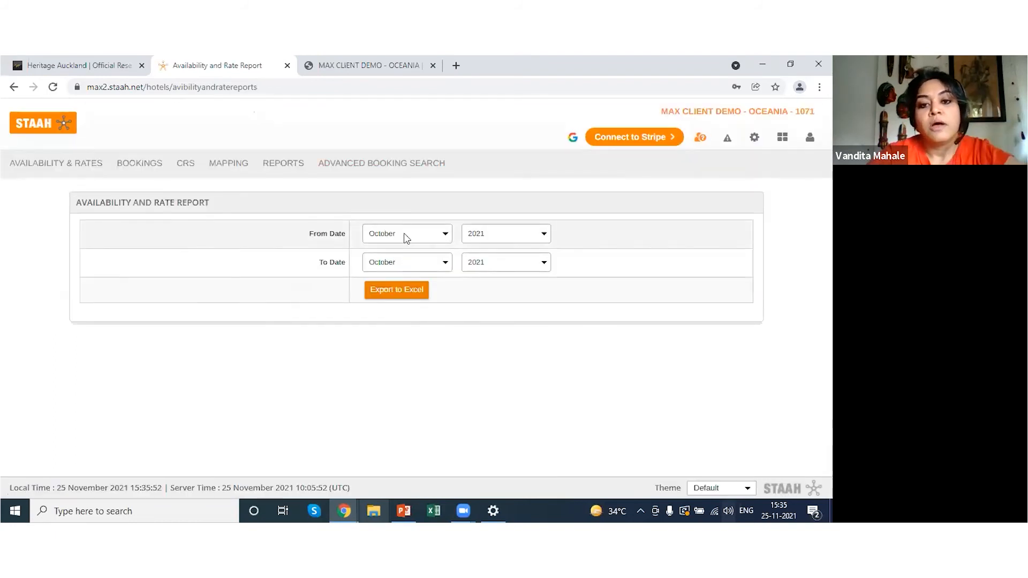
click(404, 234)
click(532, 374)
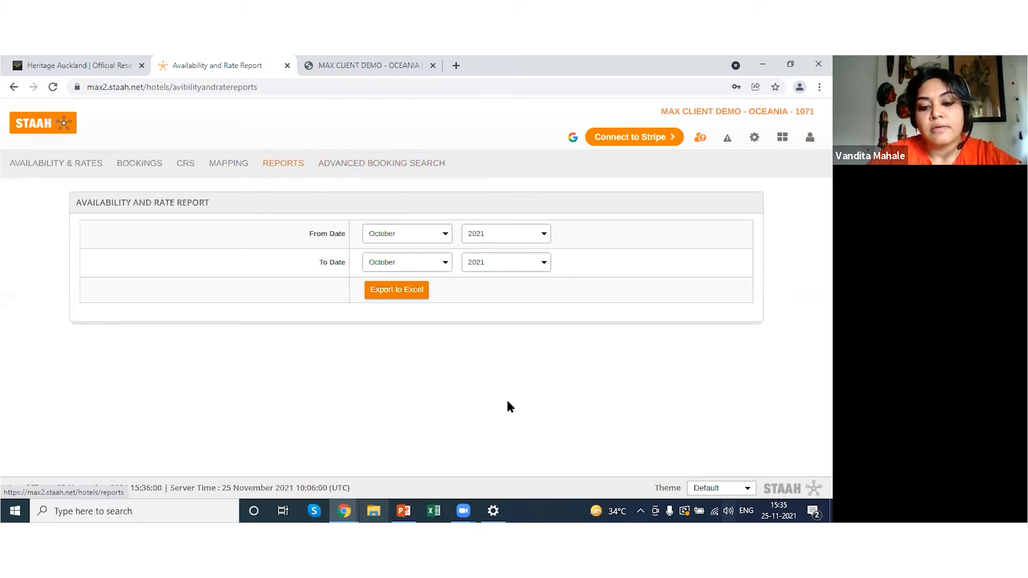
click(275, 162)
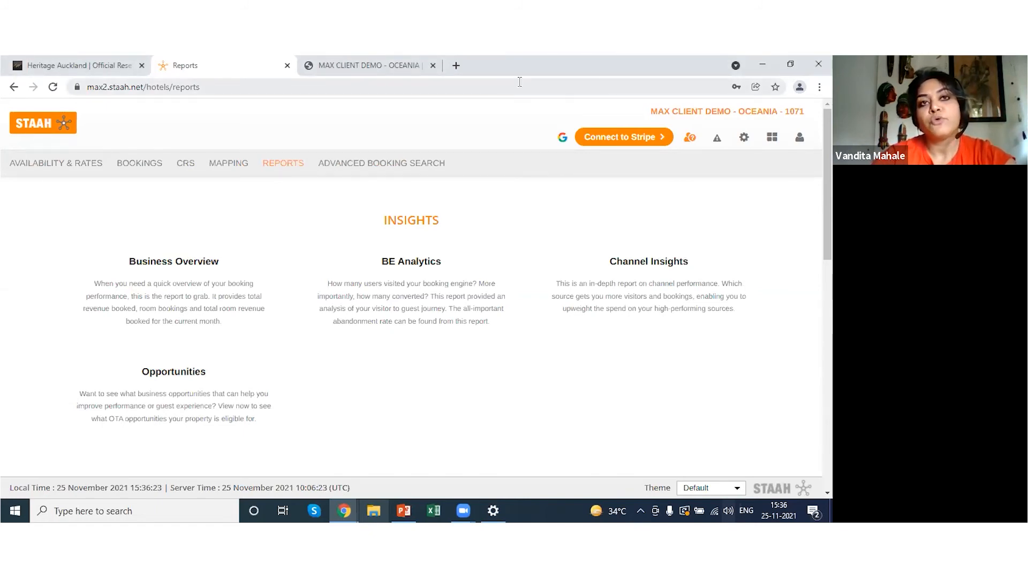
mouse_move(744, 137)
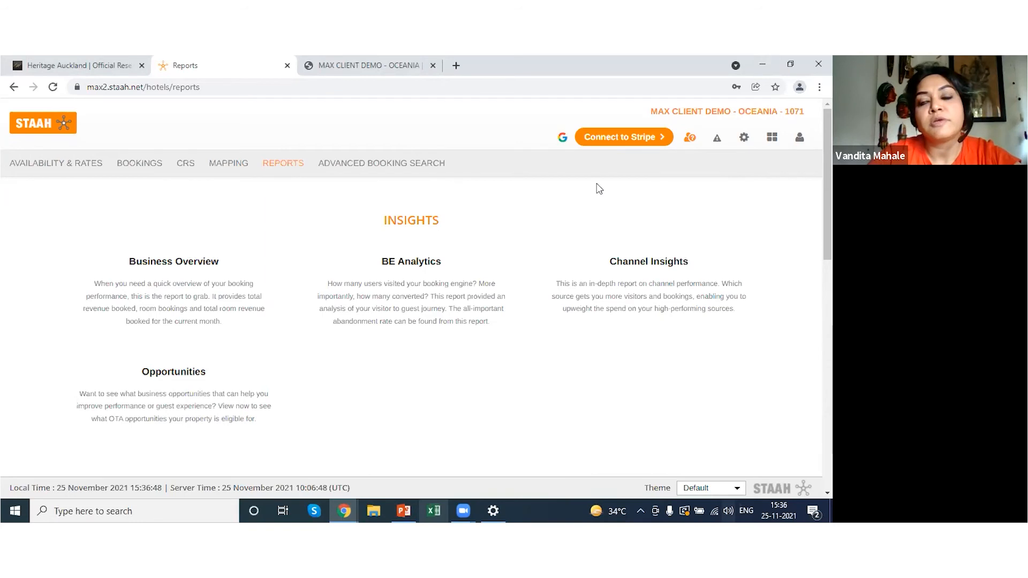
click(488, 79)
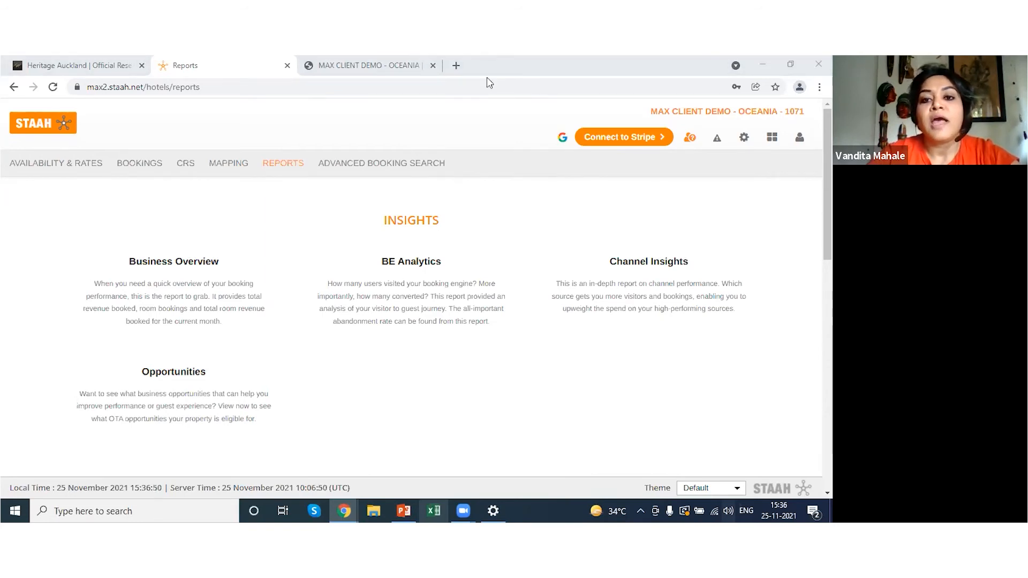
right_click(494, 92)
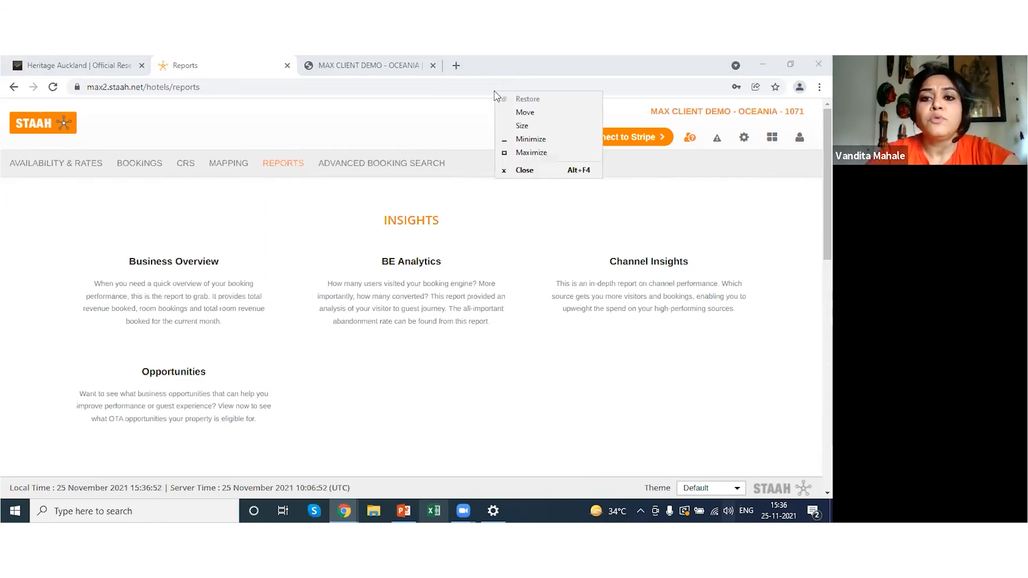
click(495, 90)
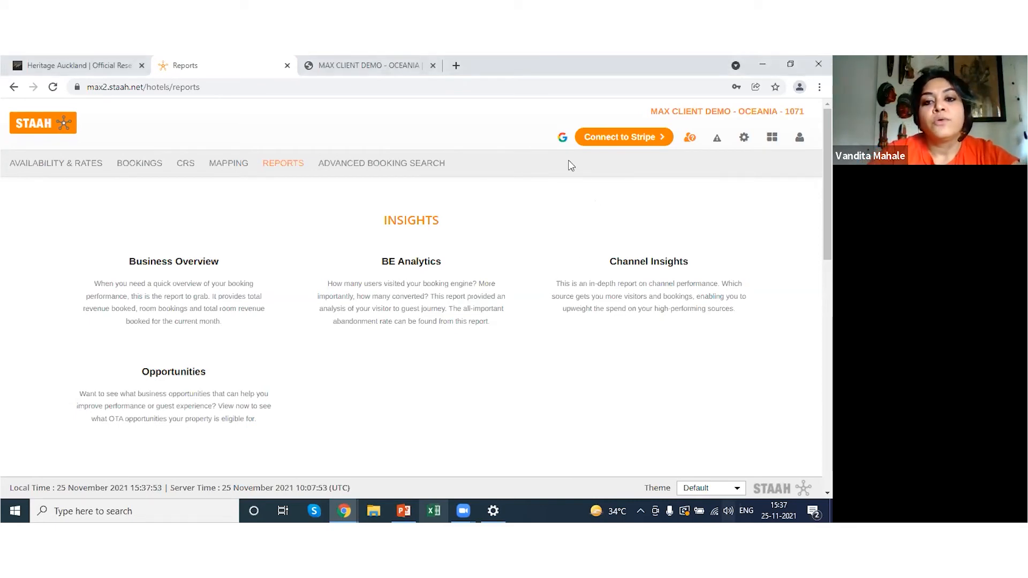
Start a new promotion in OTA Promotion and set Booking.com as the channel it applies to
click(743, 141)
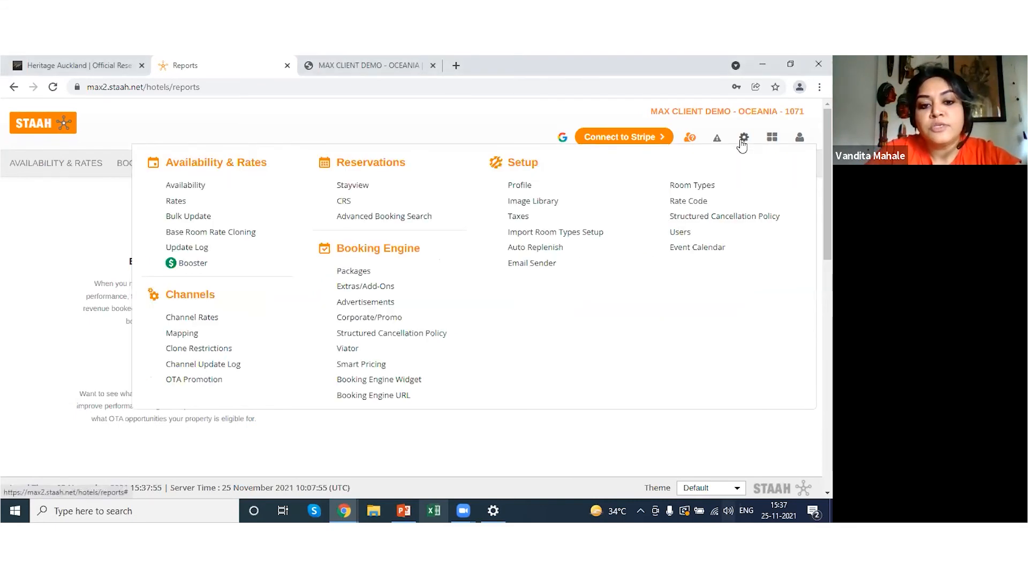
click(198, 385)
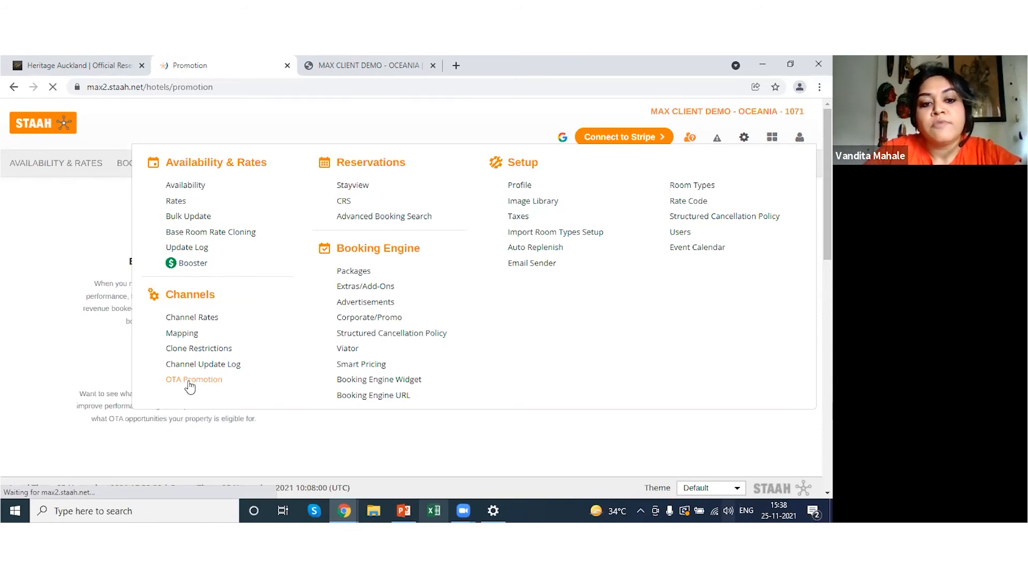
click(709, 206)
click(701, 225)
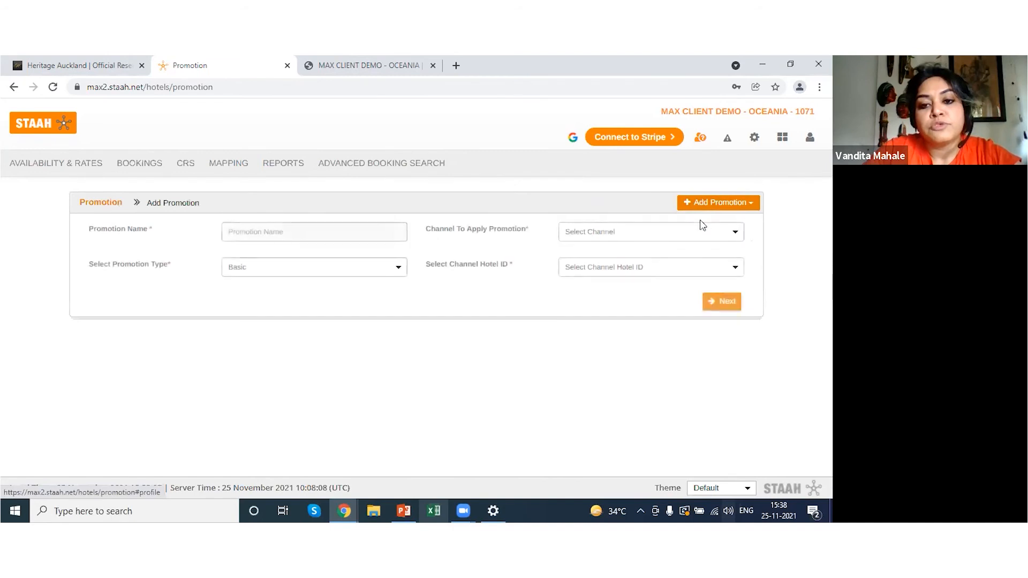
click(645, 235)
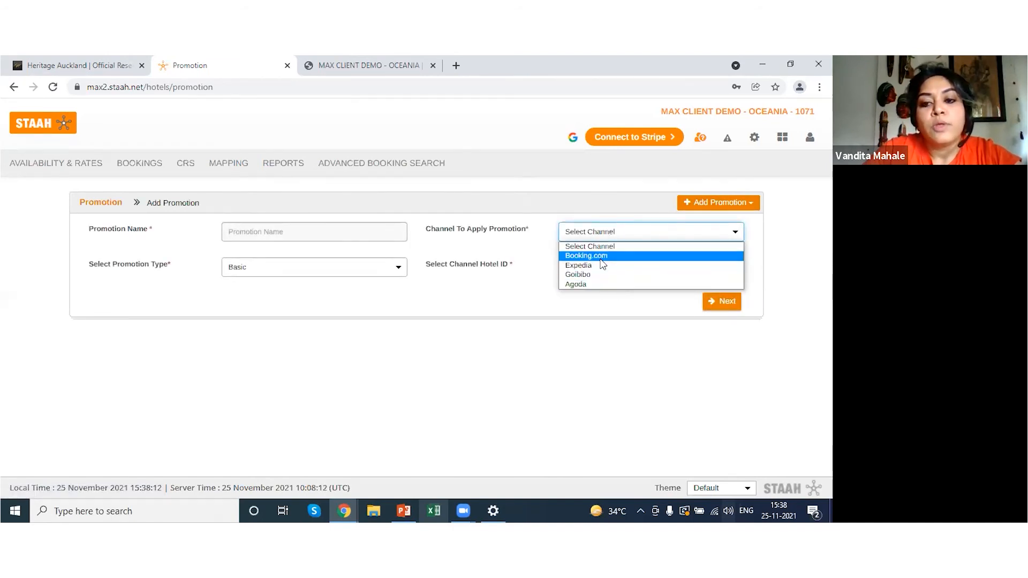
click(355, 231)
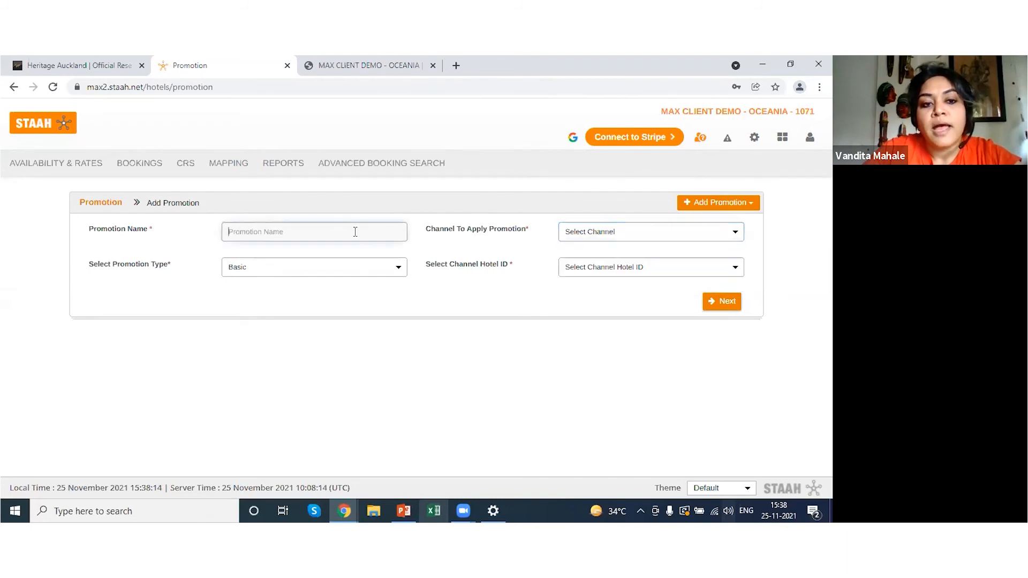
right_click(681, 234)
click(599, 232)
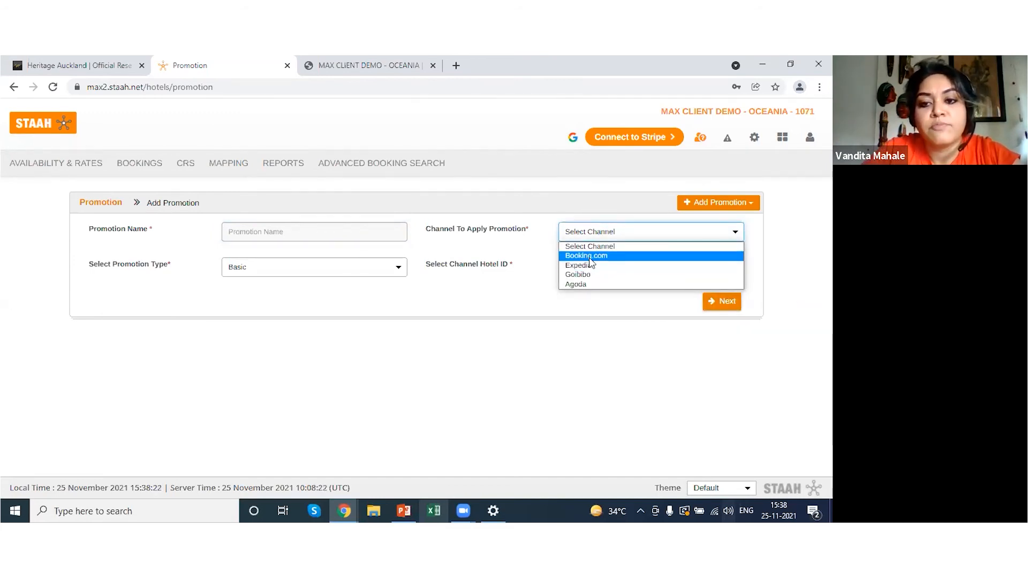
click(592, 257)
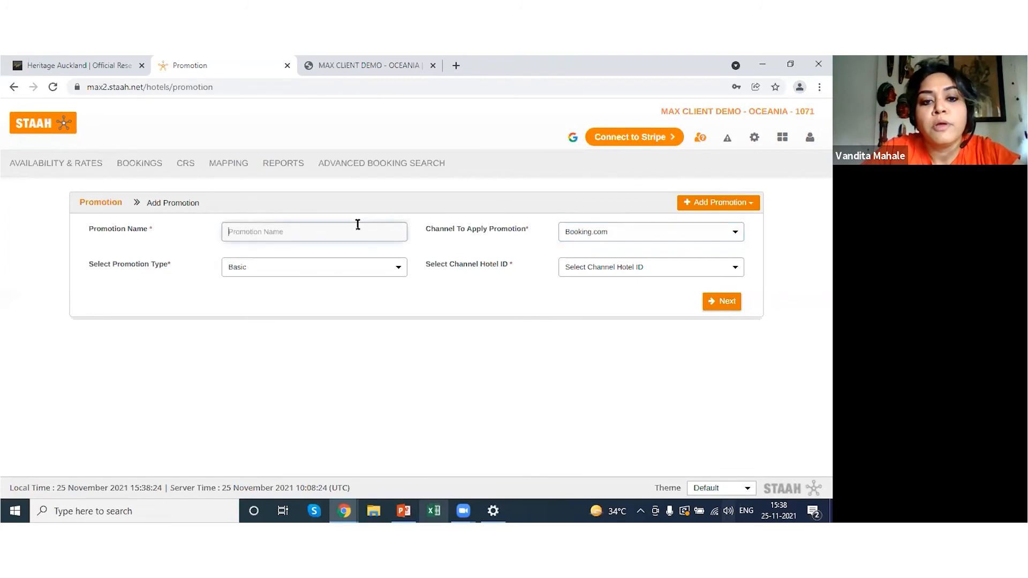
View the available promotion types, keep Basic, and select the Booking.com channel hotel ID for the new promotion
click(284, 272)
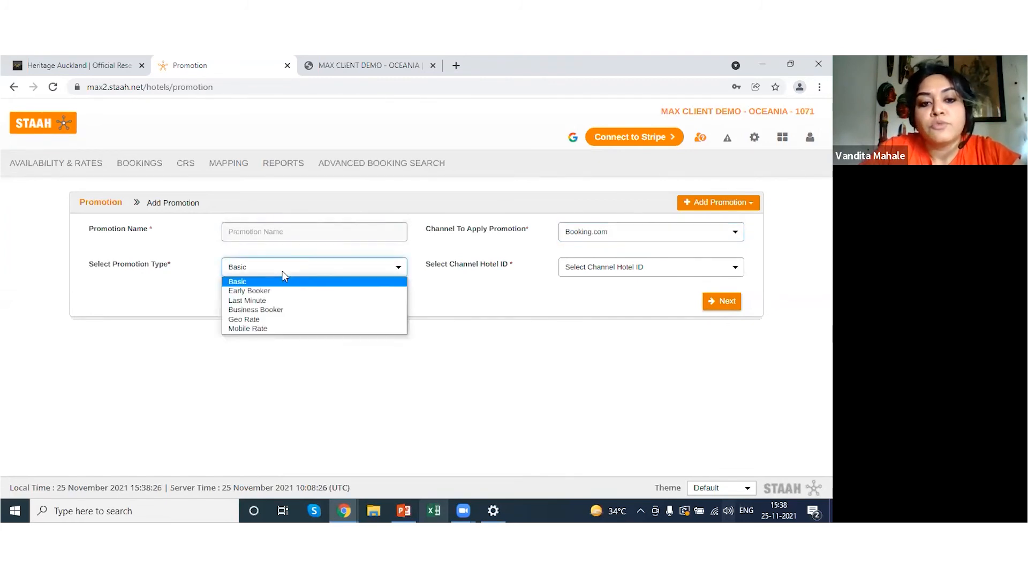
click(597, 269)
click(595, 290)
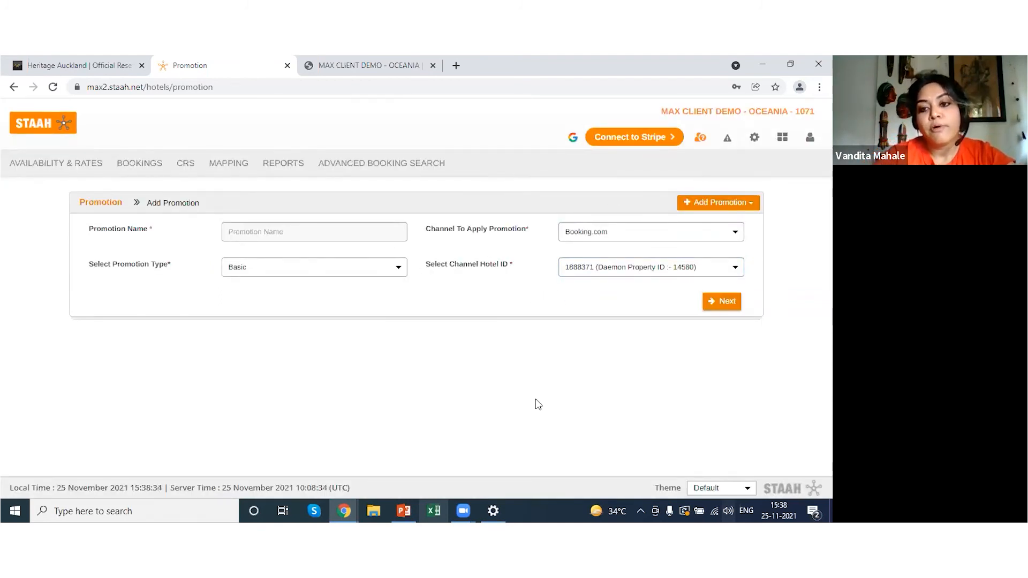
click(402, 507)
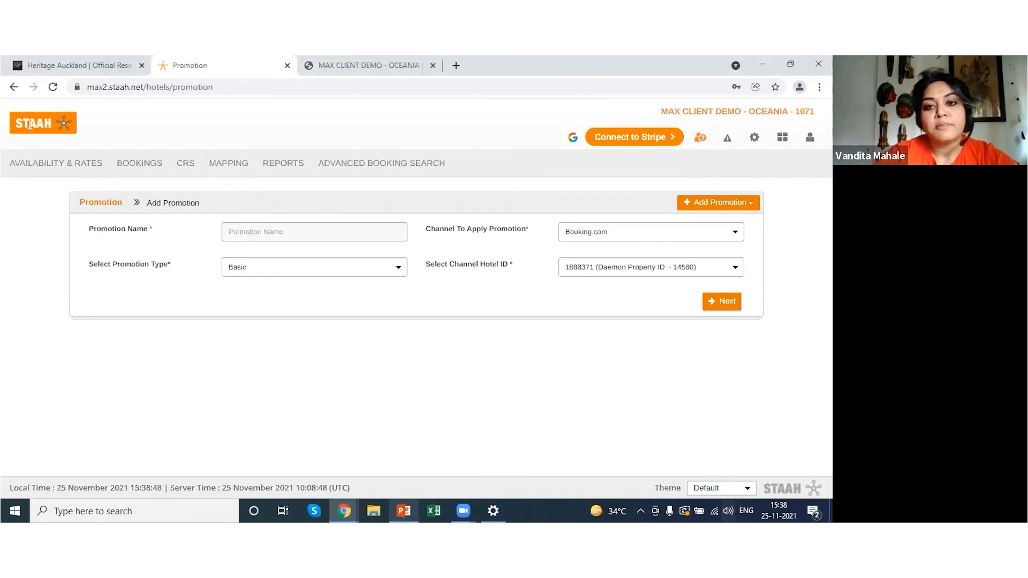
Show the Booking.com rates in the availability and rates view, starting from 27 December 2021
click(70, 169)
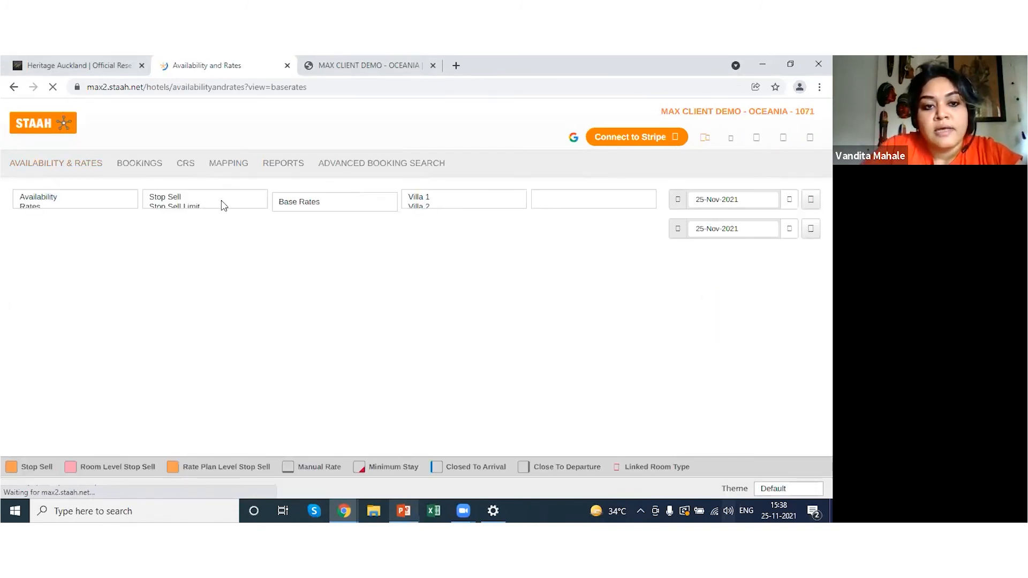
click(220, 203)
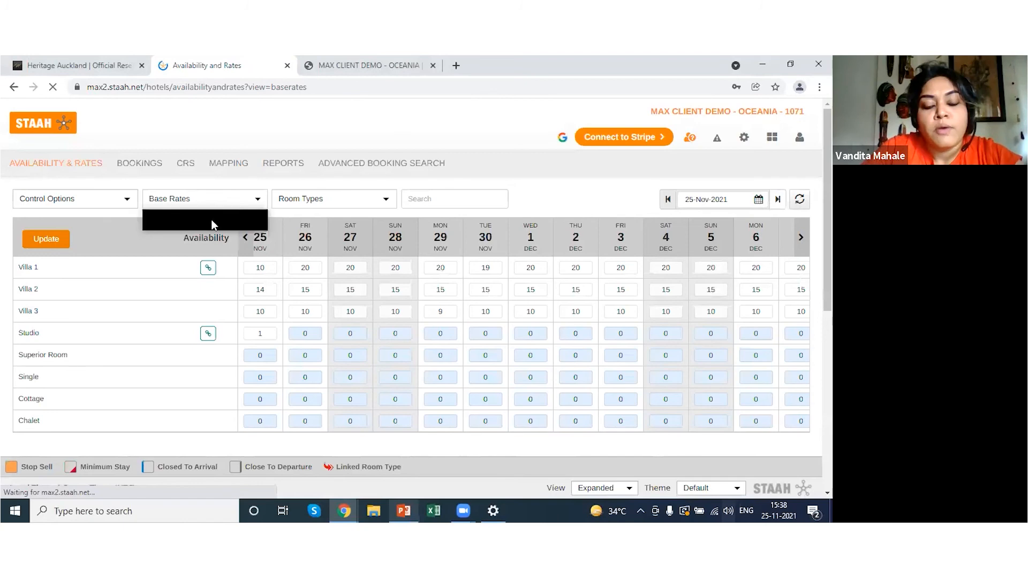
click(212, 225)
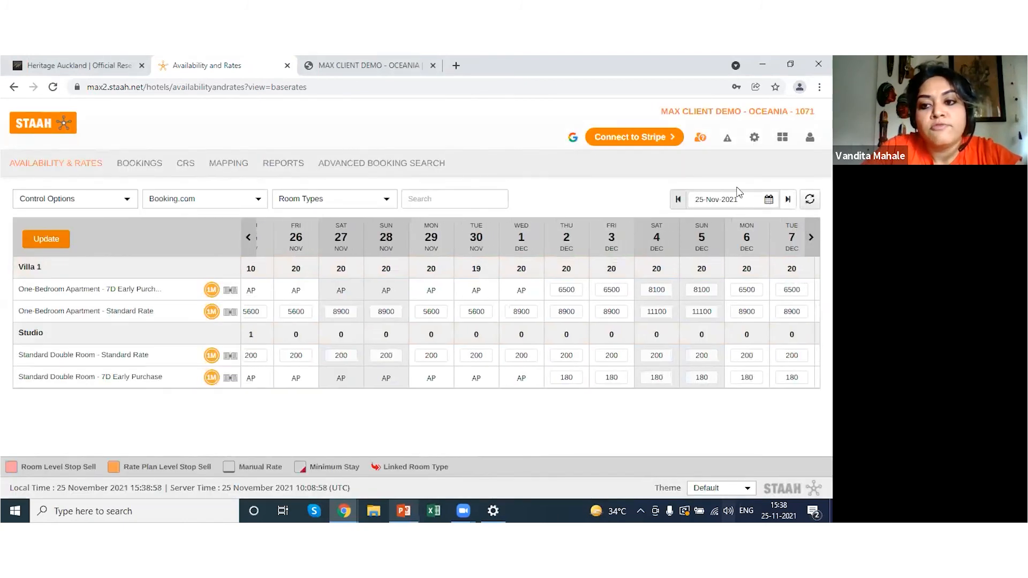
click(737, 199)
click(820, 221)
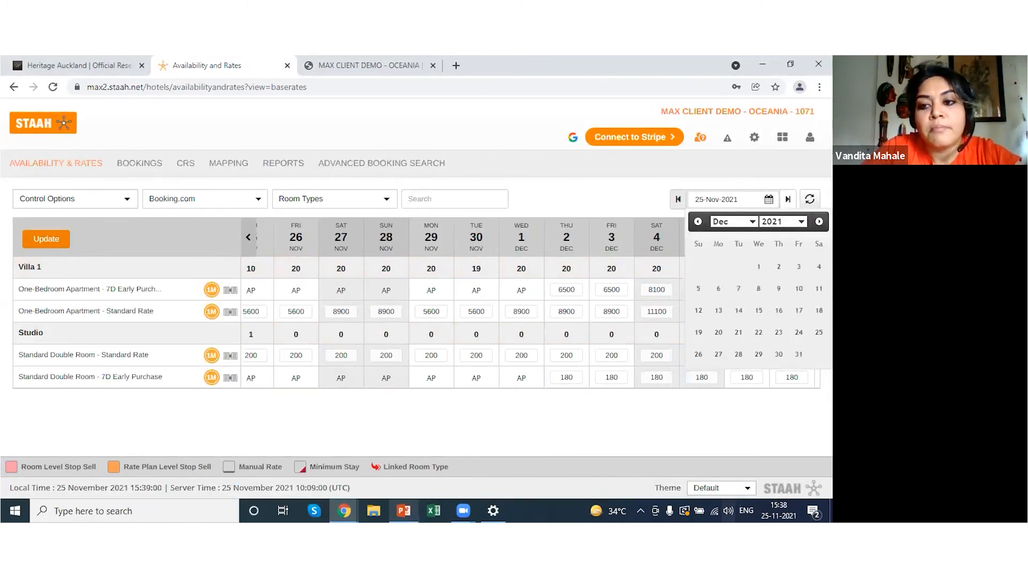
click(718, 355)
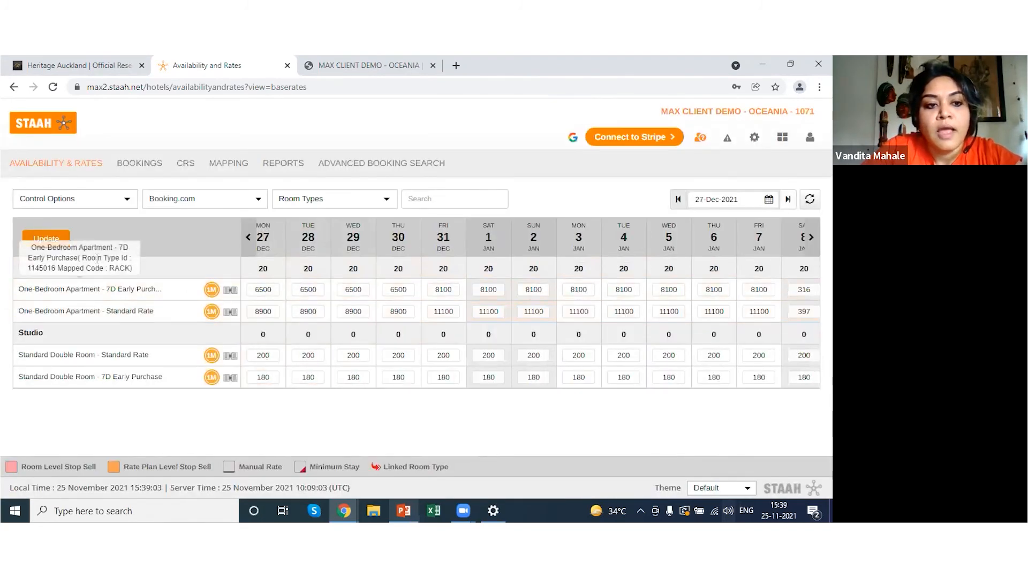
Apply Stop Sell to the Villa 1 One-Bedroom Apartment 7D Early Purchase rate for 27 to 30 December and save the update
click(86, 199)
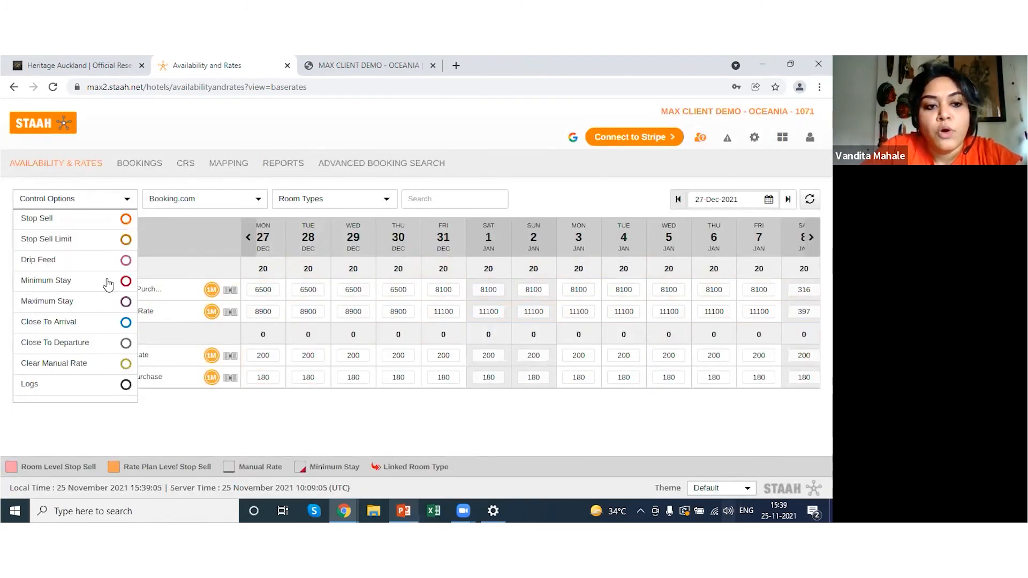
click(126, 219)
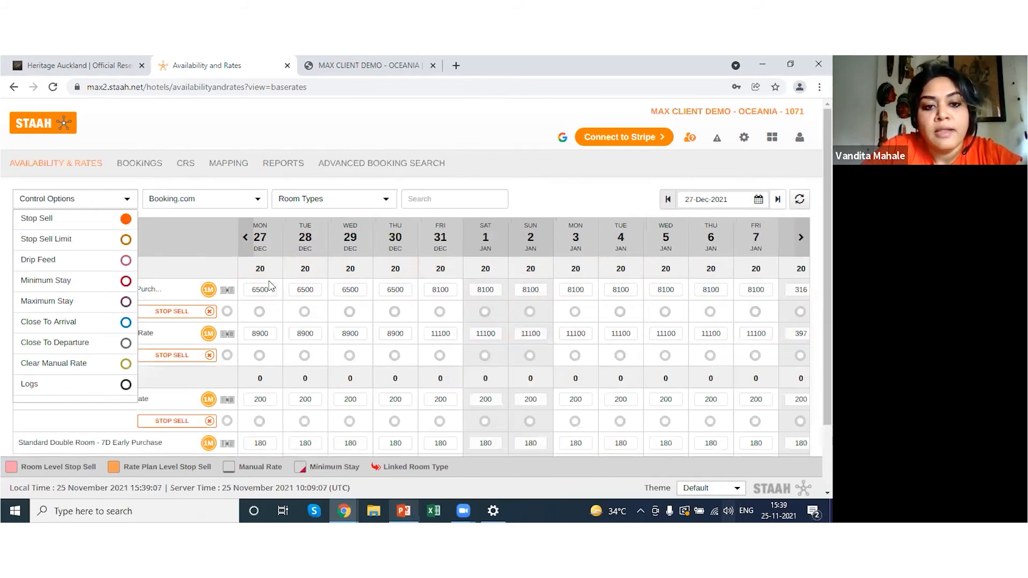
click(259, 313)
click(306, 312)
click(349, 312)
click(395, 313)
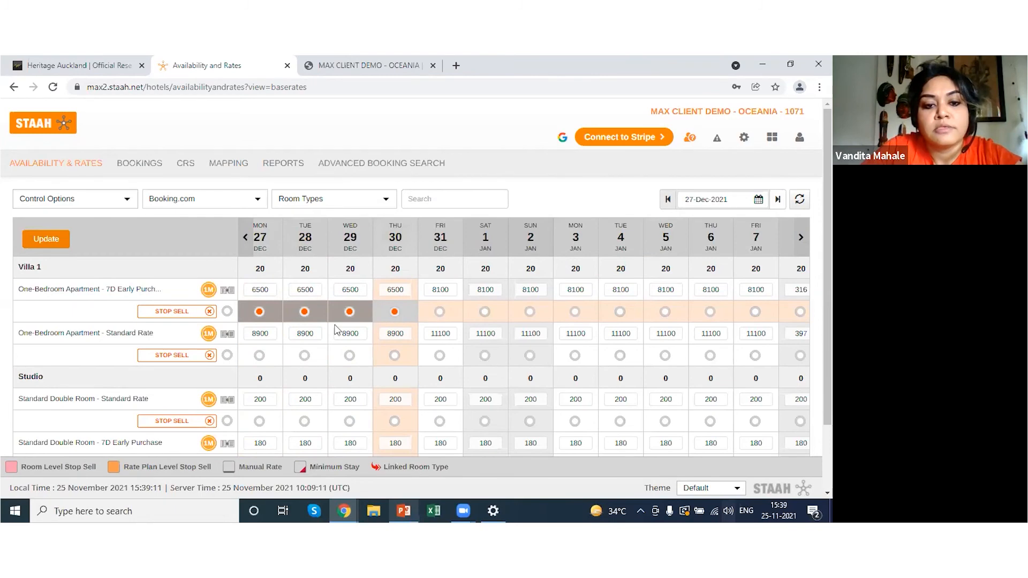
click(59, 240)
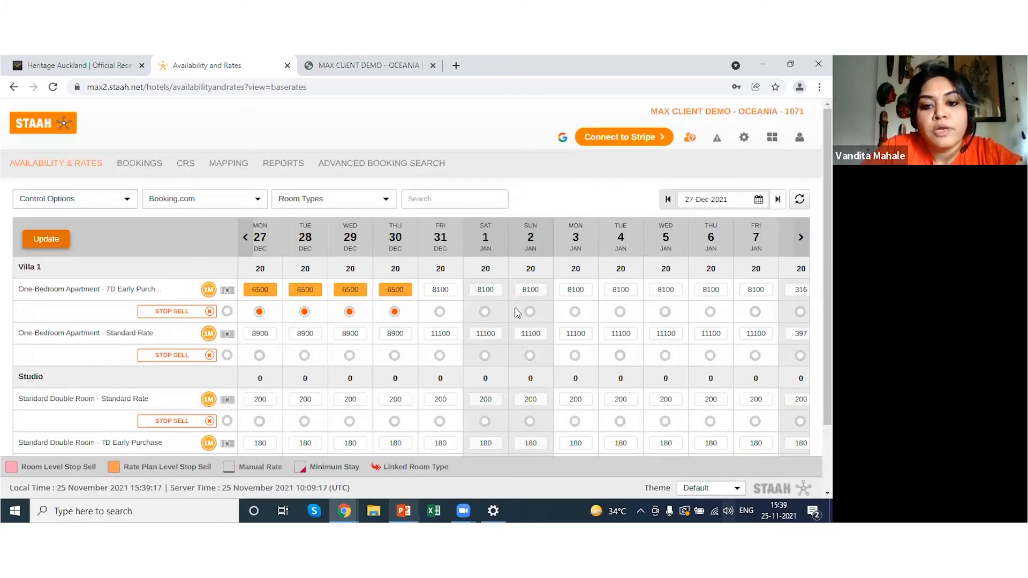
click(505, 269)
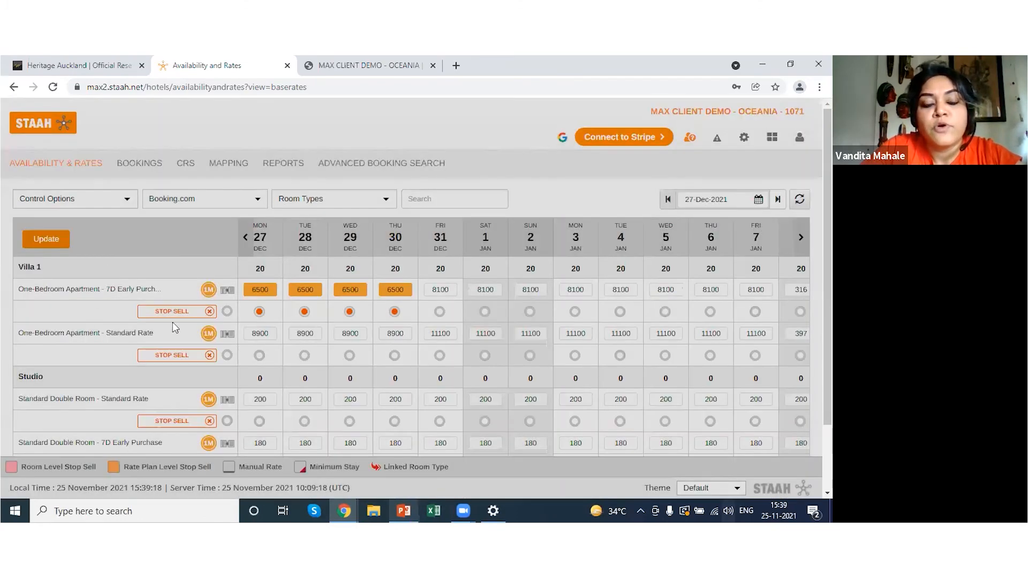
Review the button colour, font size and font options of the Default booking engine widget, and update and preview the widget
scroll(80, 272, down, 2)
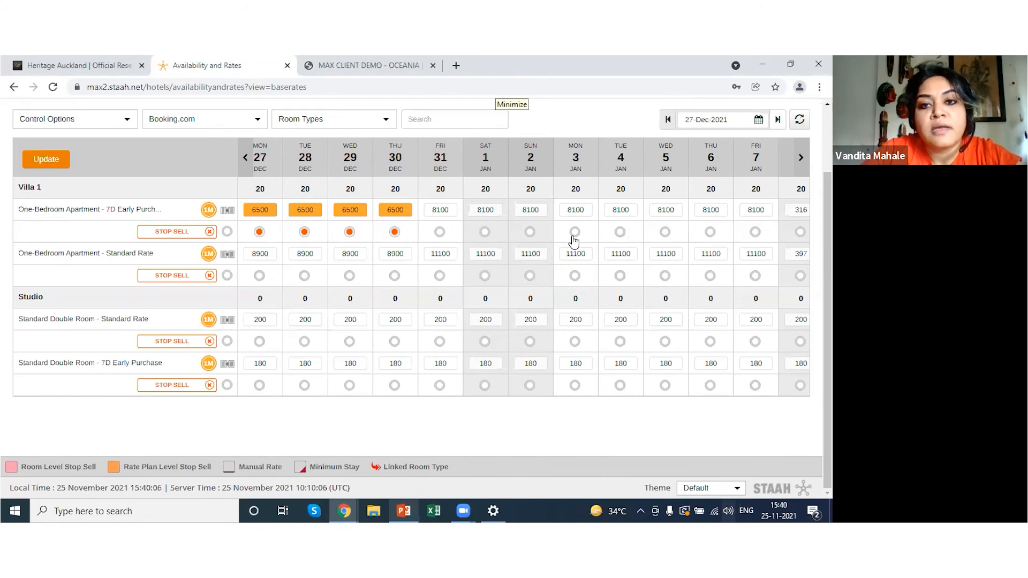
scroll(574, 242, up, 2)
click(744, 141)
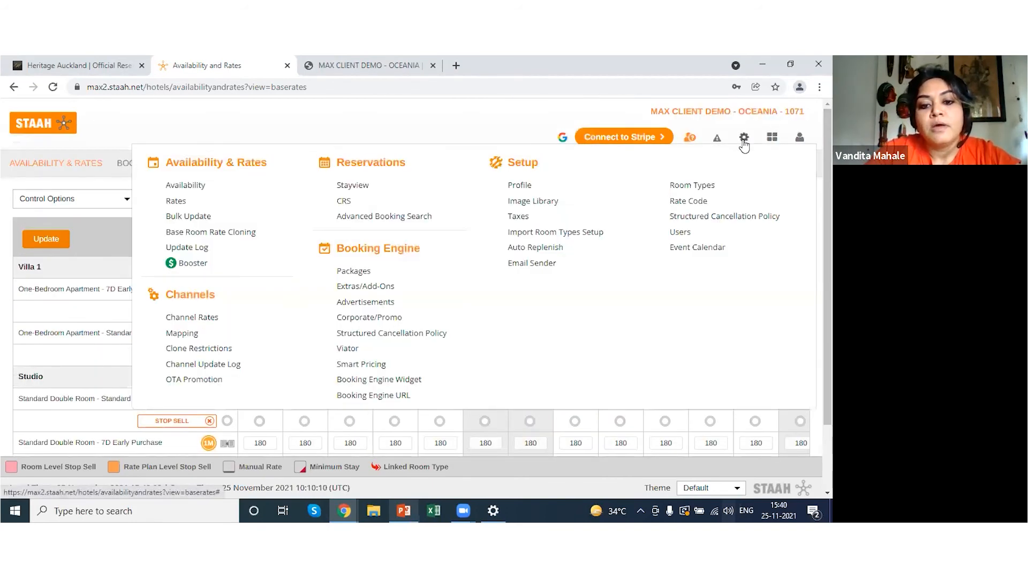
click(402, 386)
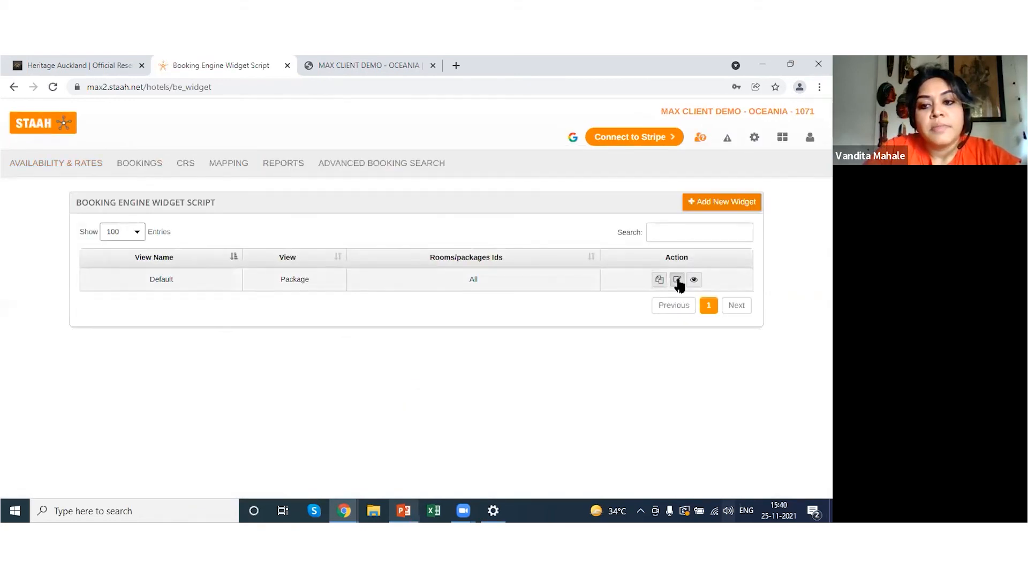
click(677, 279)
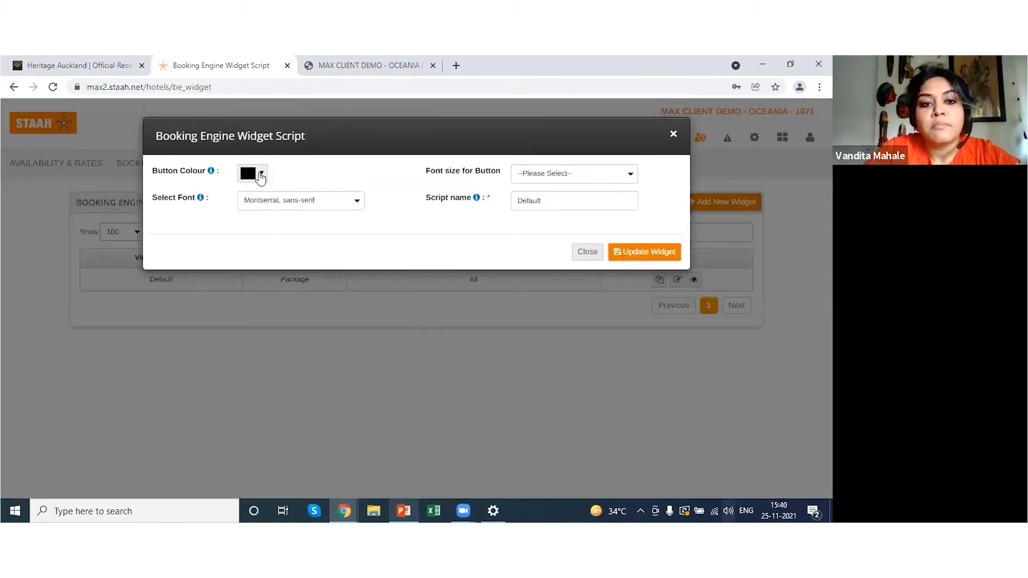
click(263, 174)
click(548, 181)
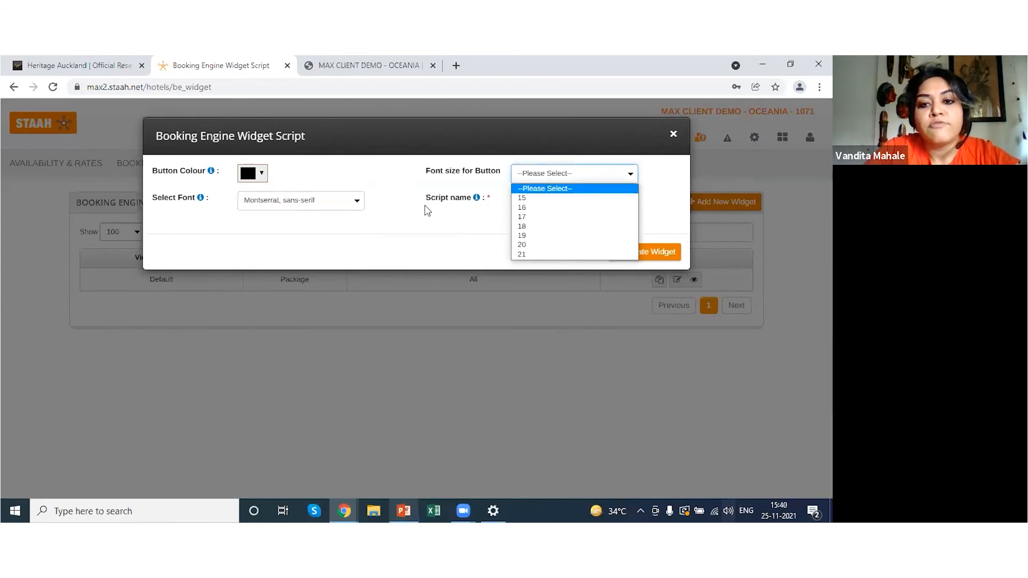
click(308, 204)
click(306, 204)
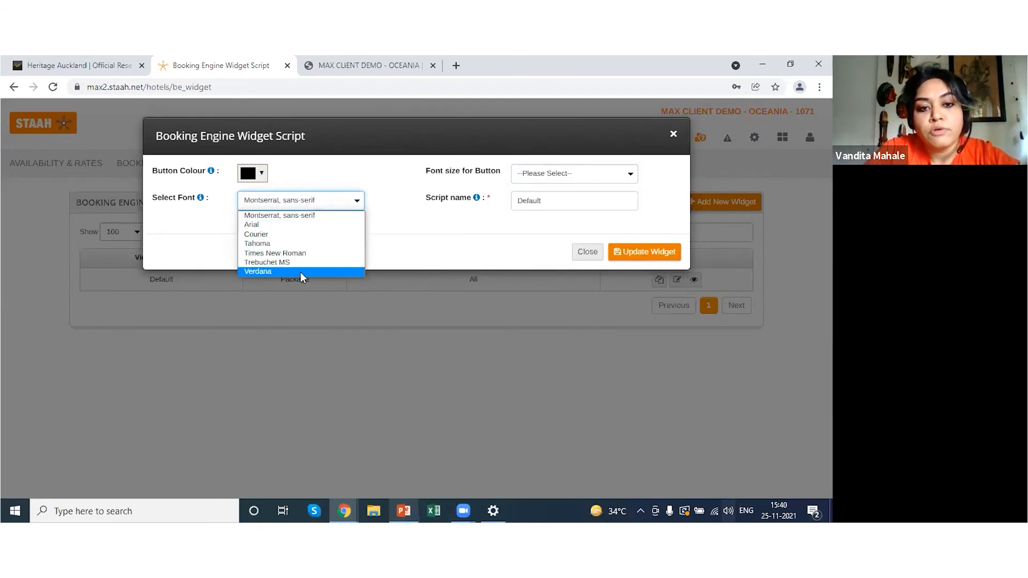
click(540, 199)
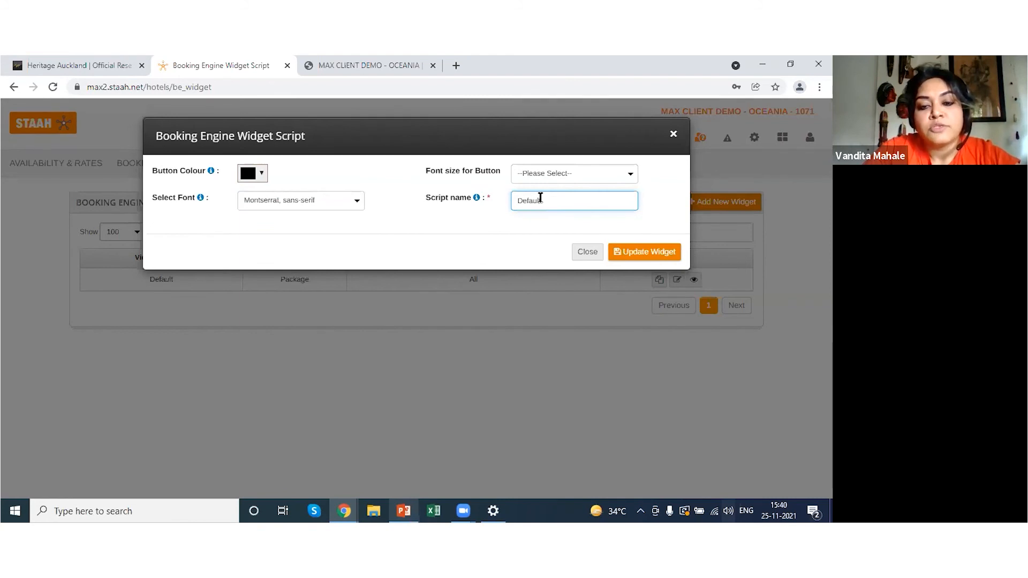
click(632, 257)
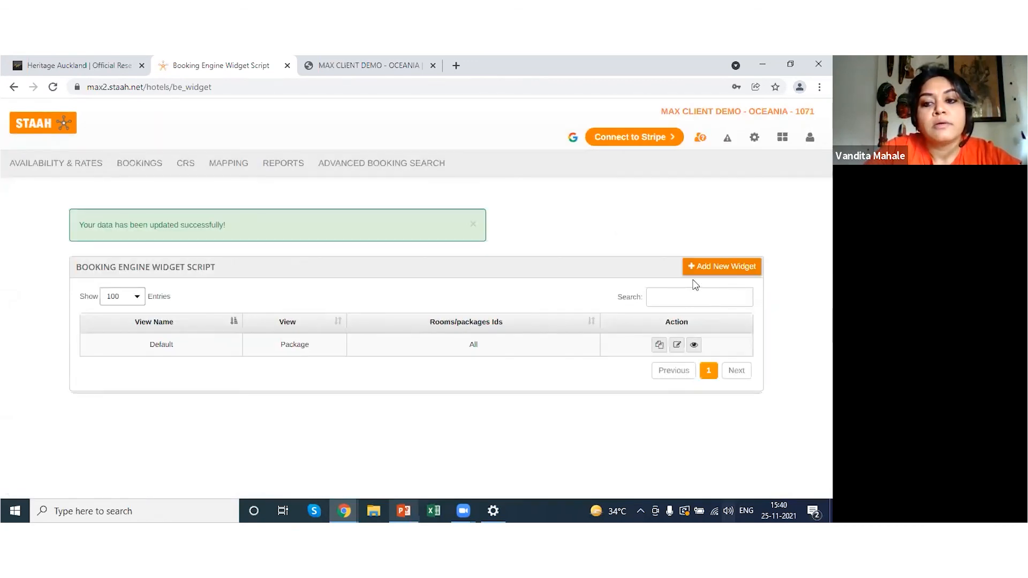
click(694, 344)
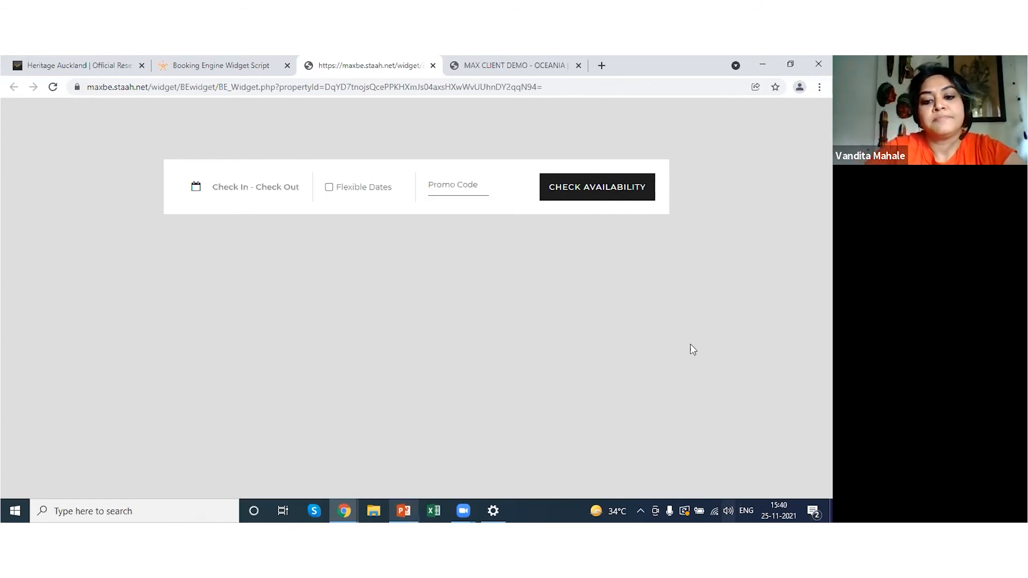
Switch to the PowerPoint presentation and show slide 11 about chatting with STAAH Support
click(405, 511)
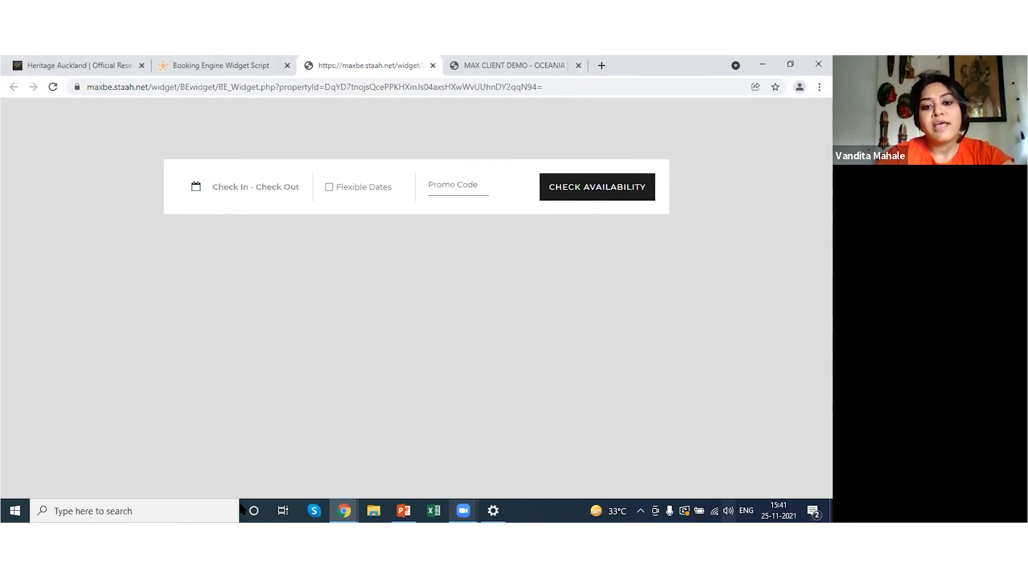
click(405, 510)
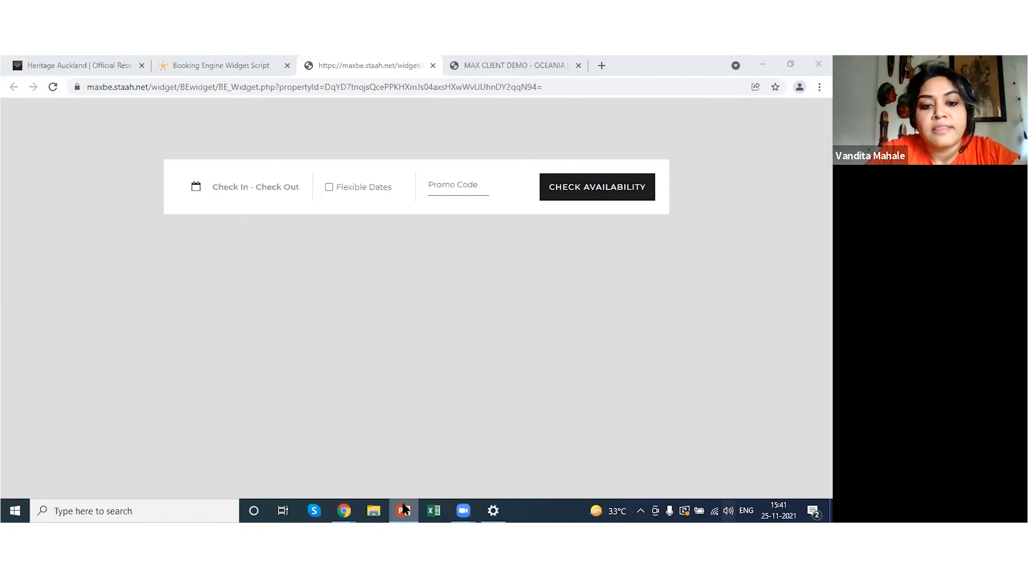
click(65, 467)
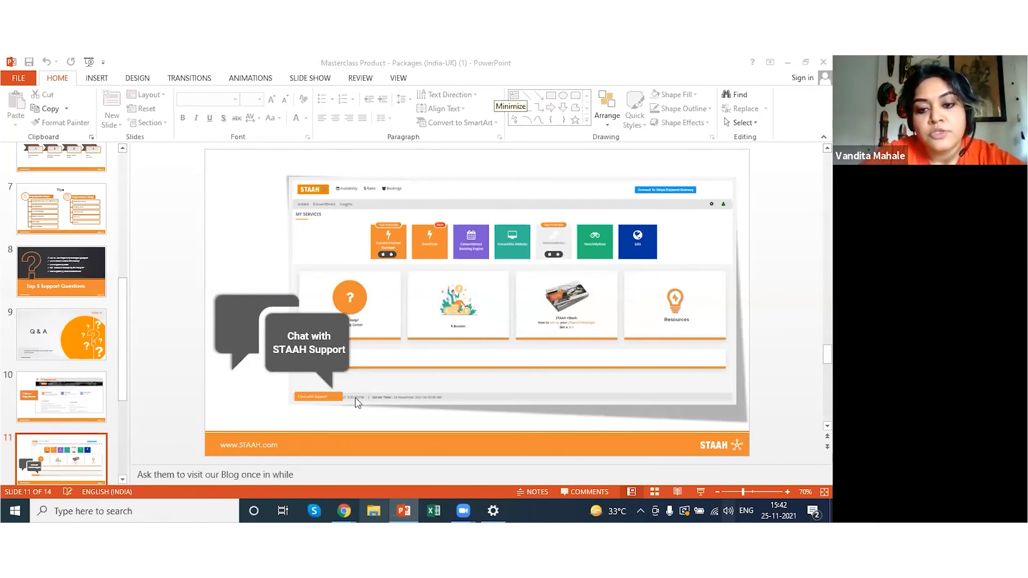
Return to STAAH in the browser and open the booking engine packages list
click(788, 62)
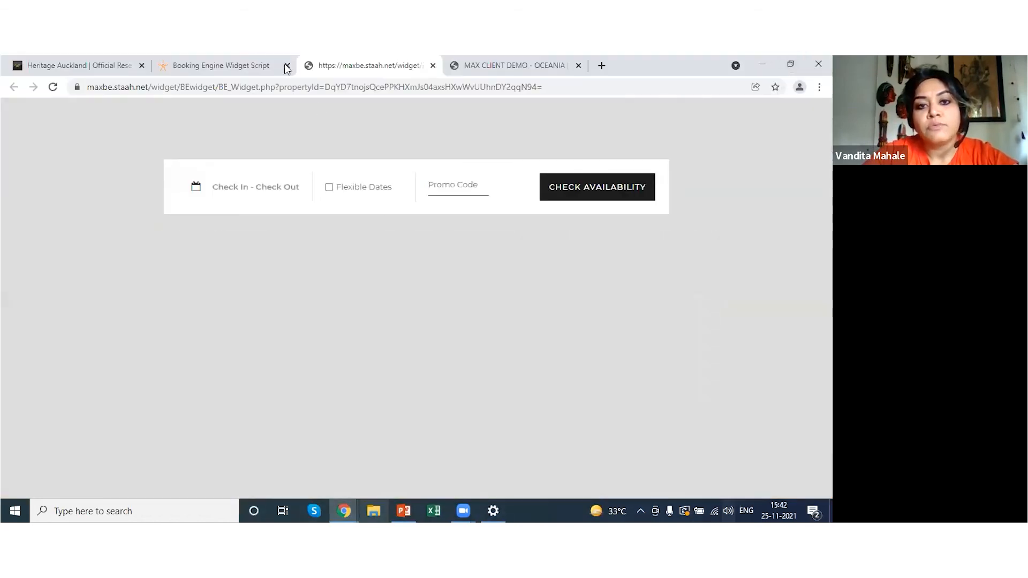
click(219, 63)
mouse_move(752, 145)
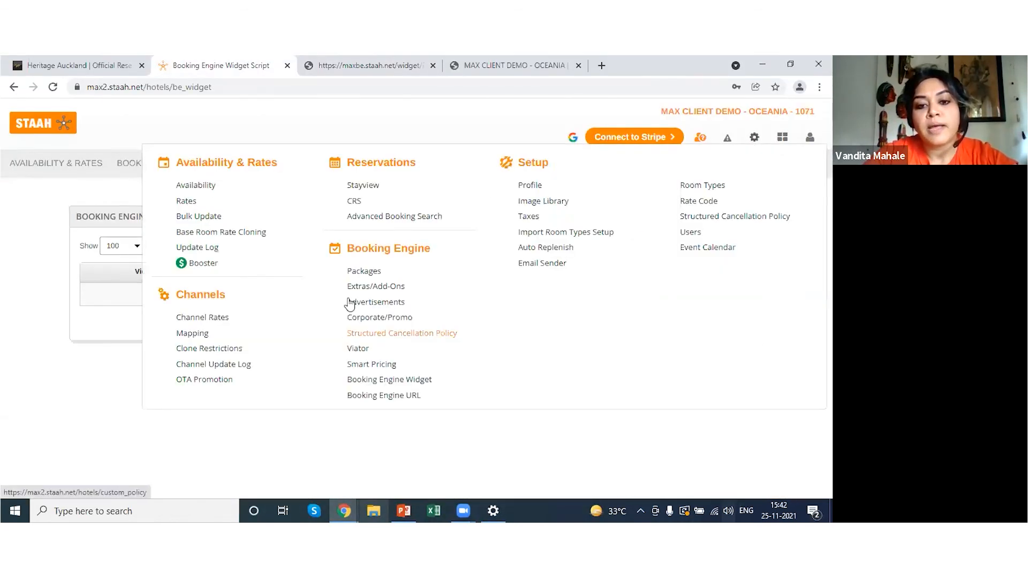
click(362, 274)
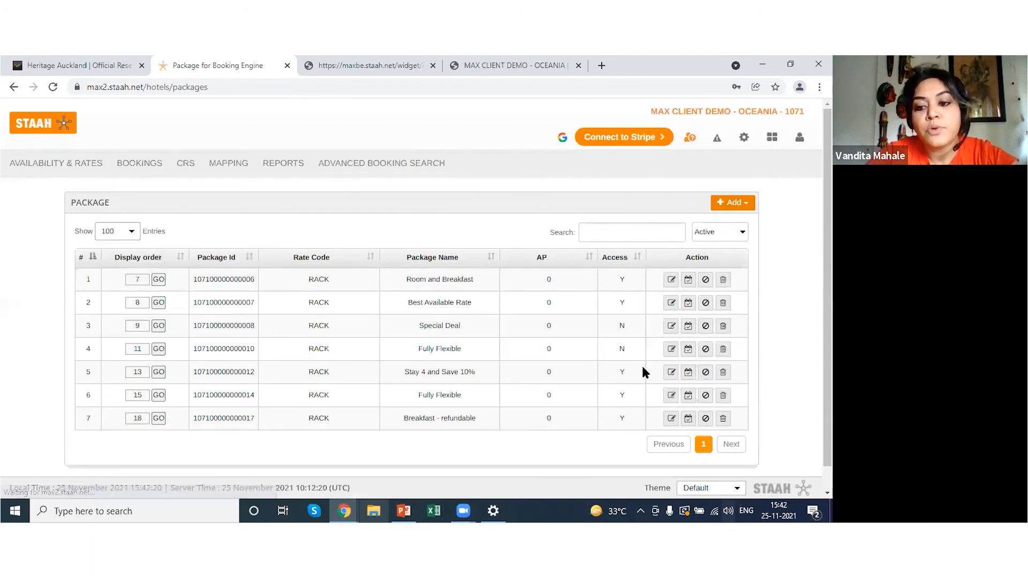
Open the Breakfast - refundable package for editing and show its room types with their multiplier and surcharge formulas
click(672, 421)
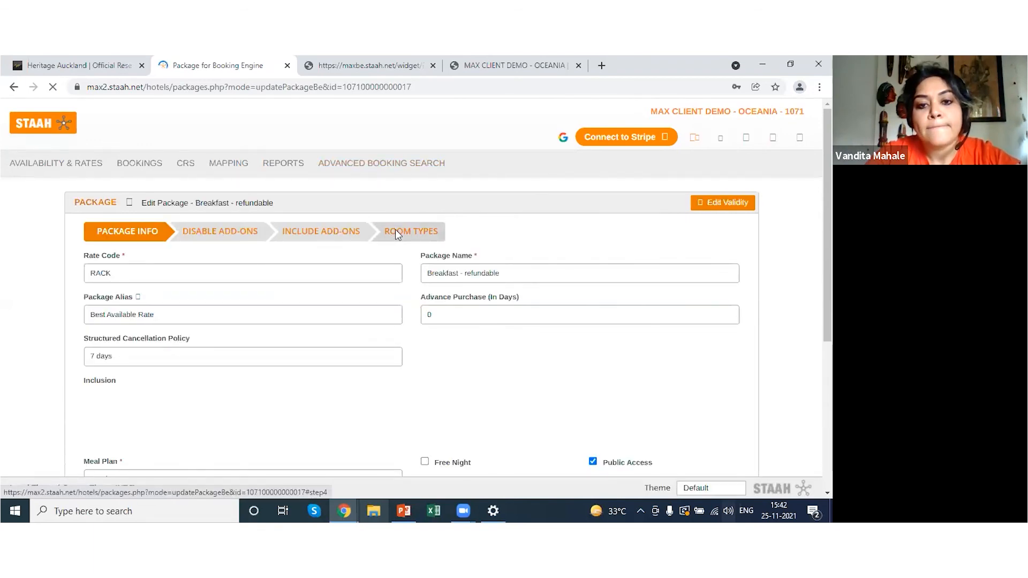
click(396, 232)
drag(827, 230, 827, 339)
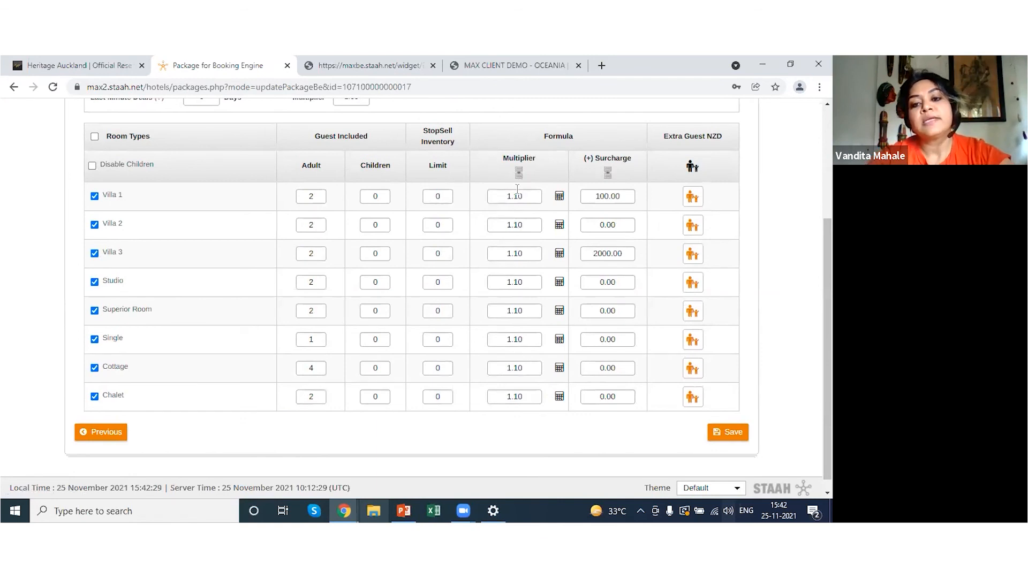
scroll(529, 311, up, 1)
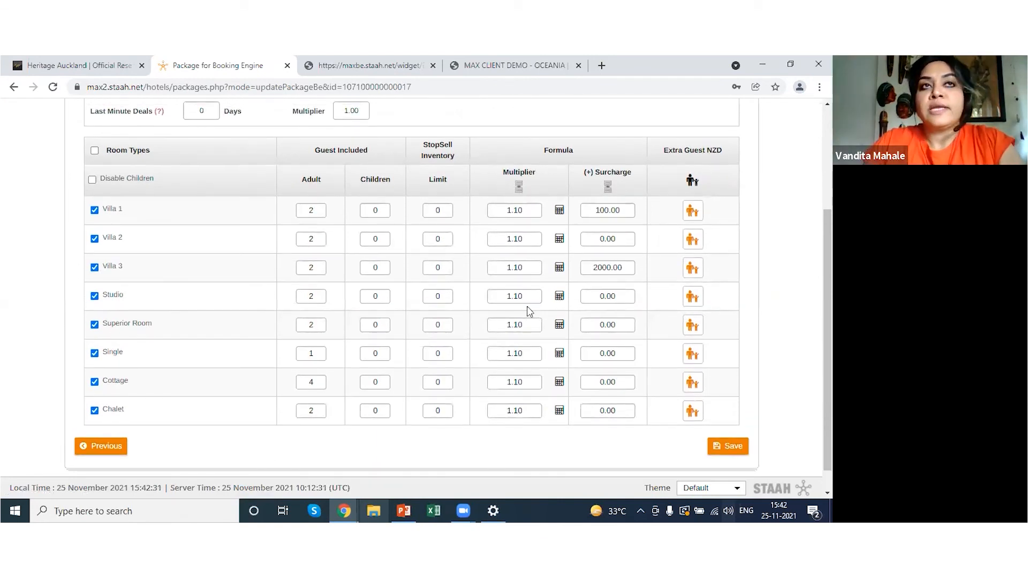
Set the Villa 1 multiplier to 0.80 and the Villa 2 surcharge to 2000 in the package's room types
double_click(509, 212)
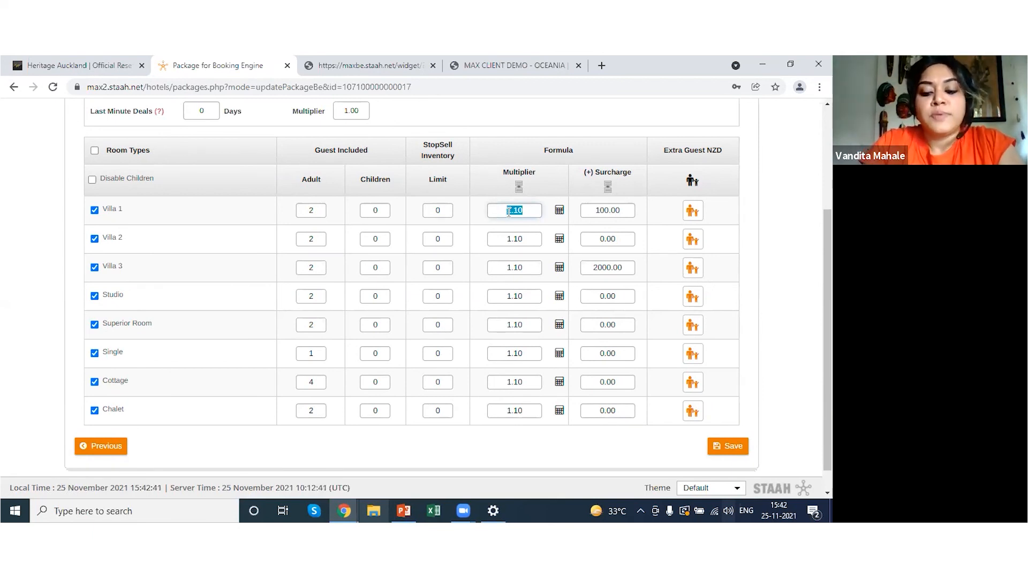
text(0.80)
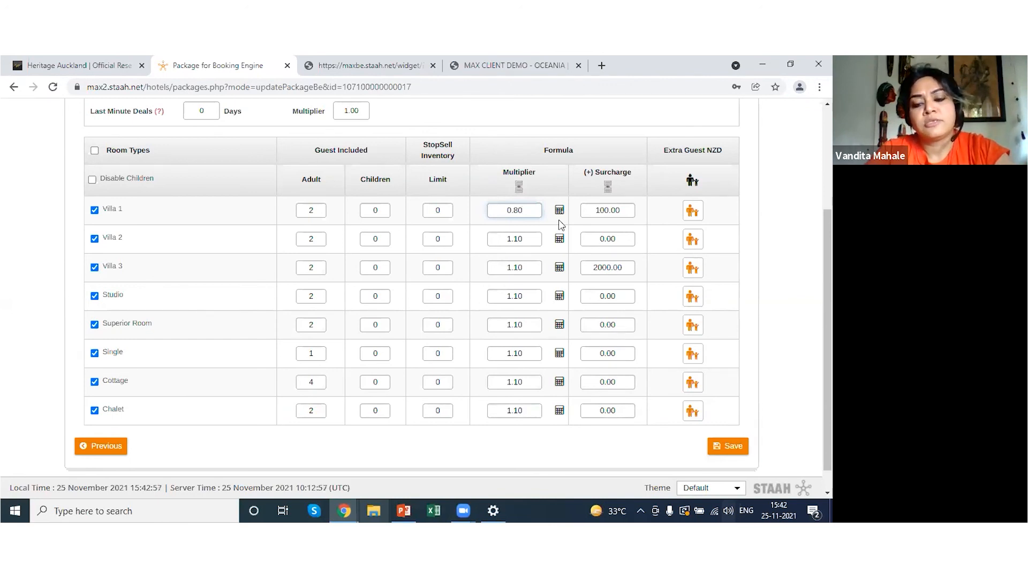
drag(589, 239, 683, 239)
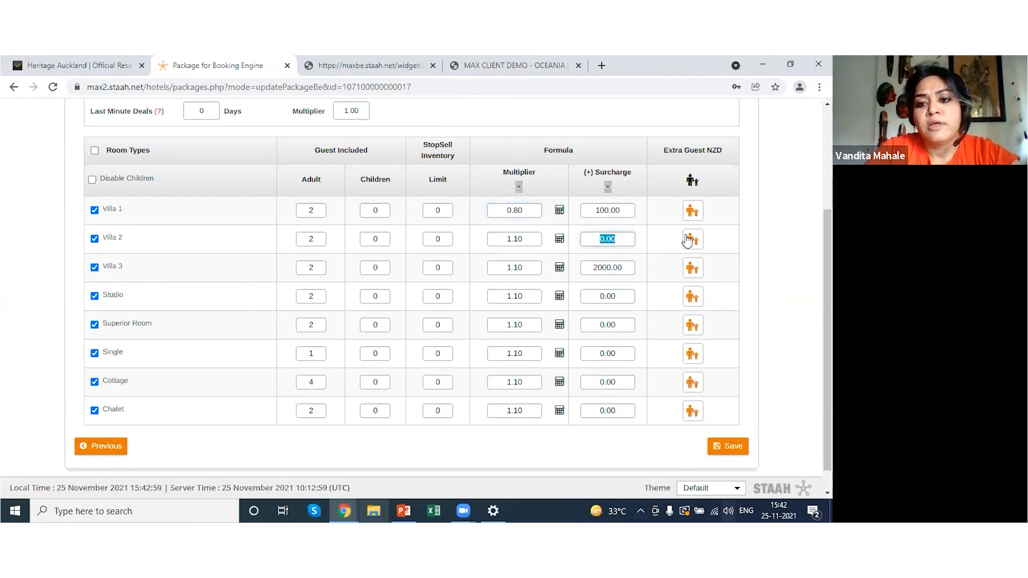
text(2000)
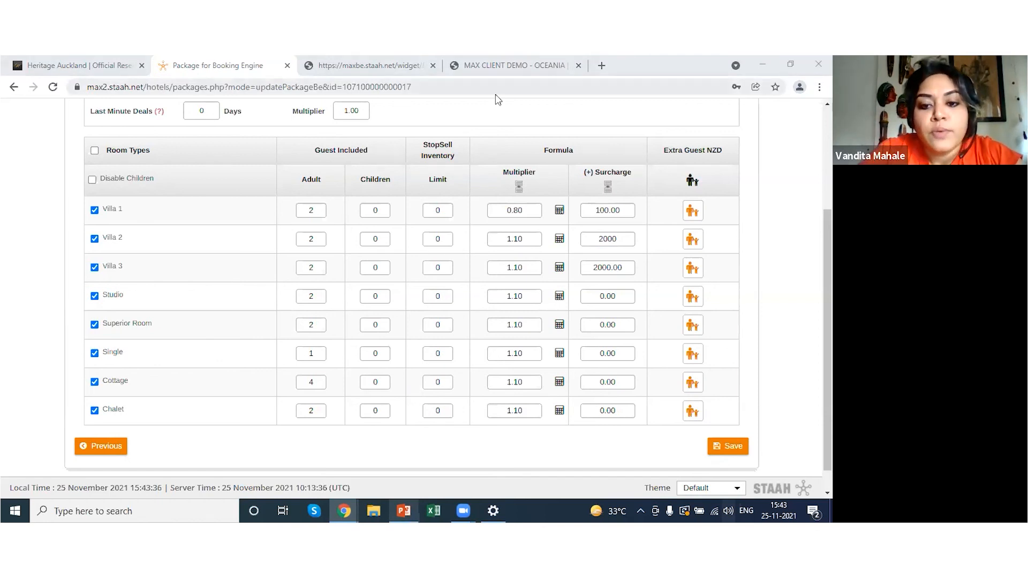
Switch to PowerPoint and present the slide show from slide 10, the Help Centre, through to the Stay in Touch slide
click(402, 509)
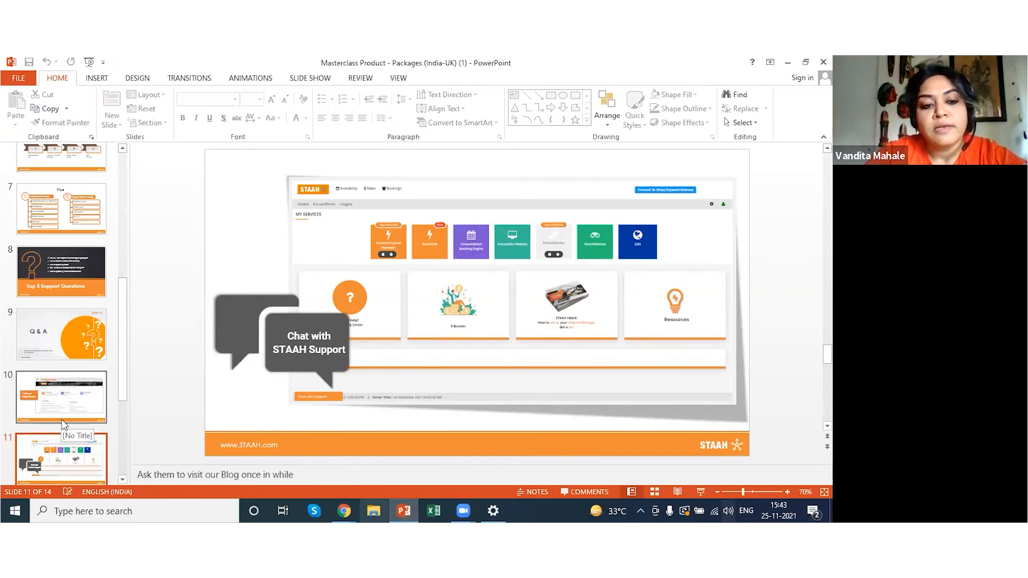
click(59, 393)
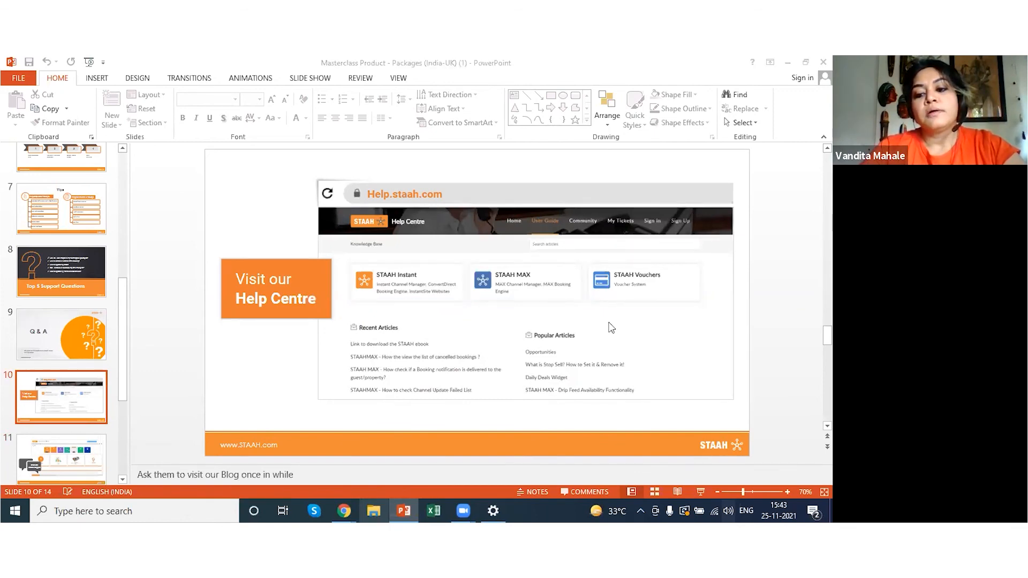
click(700, 491)
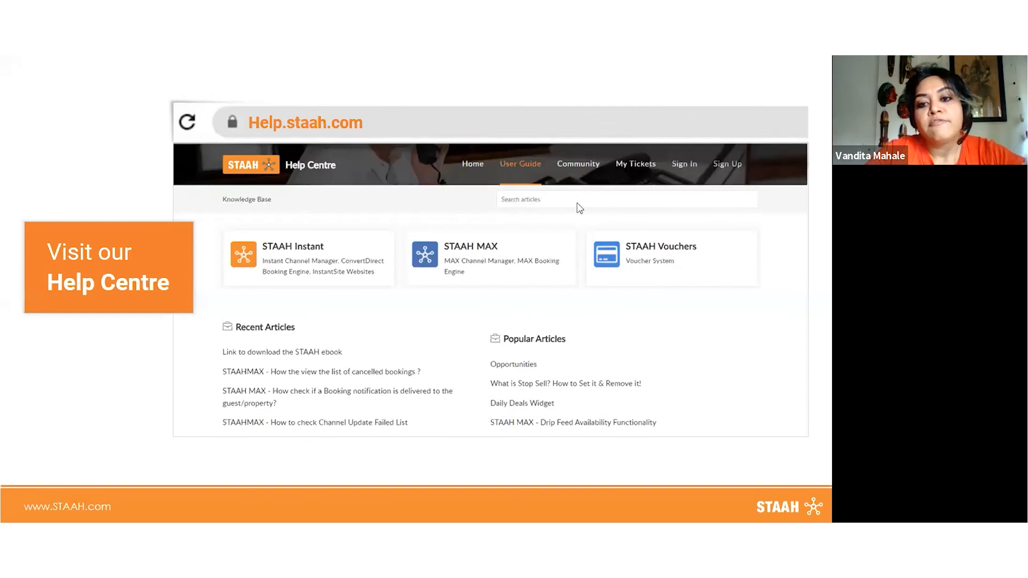
click(530, 237)
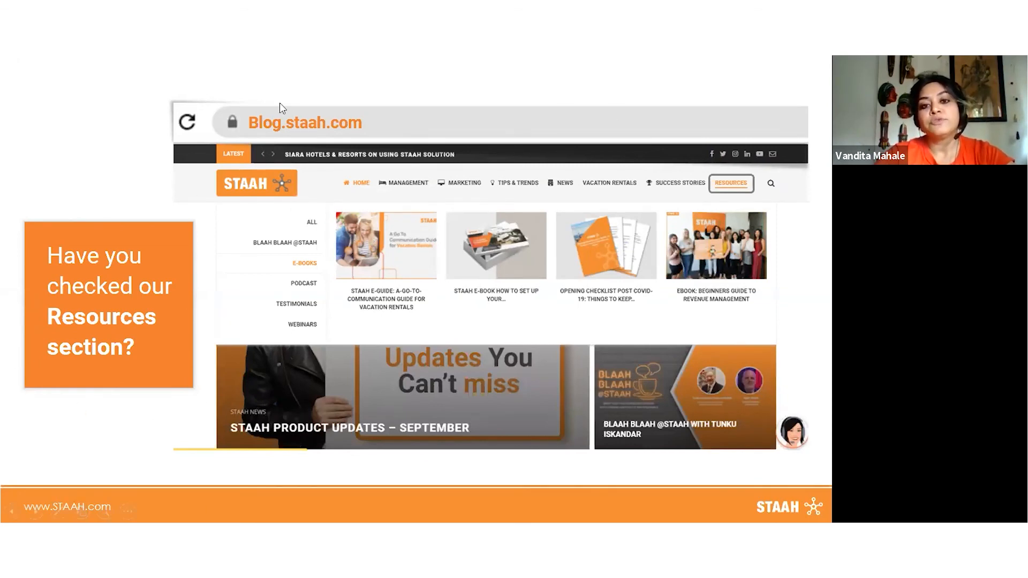
click(708, 137)
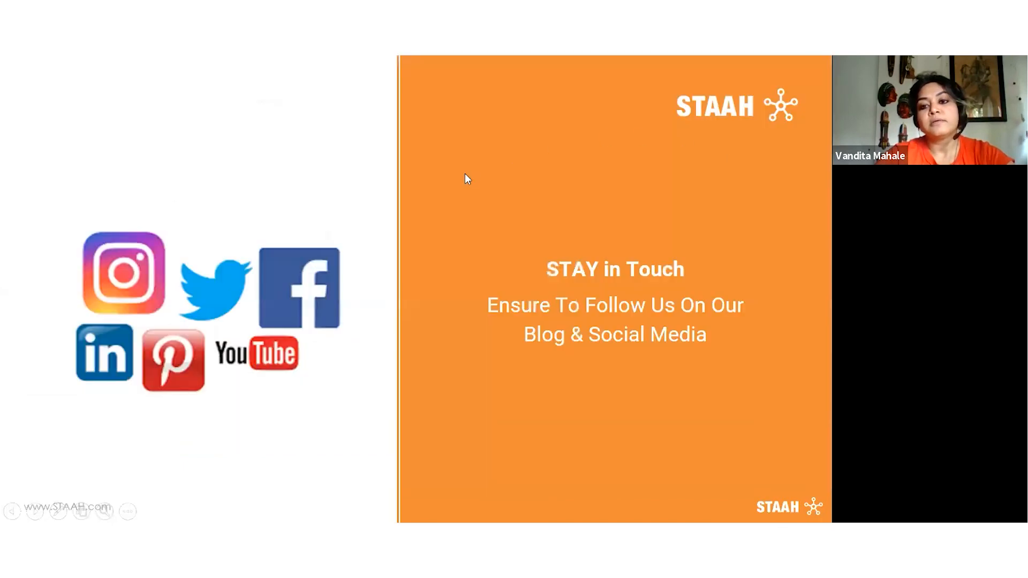